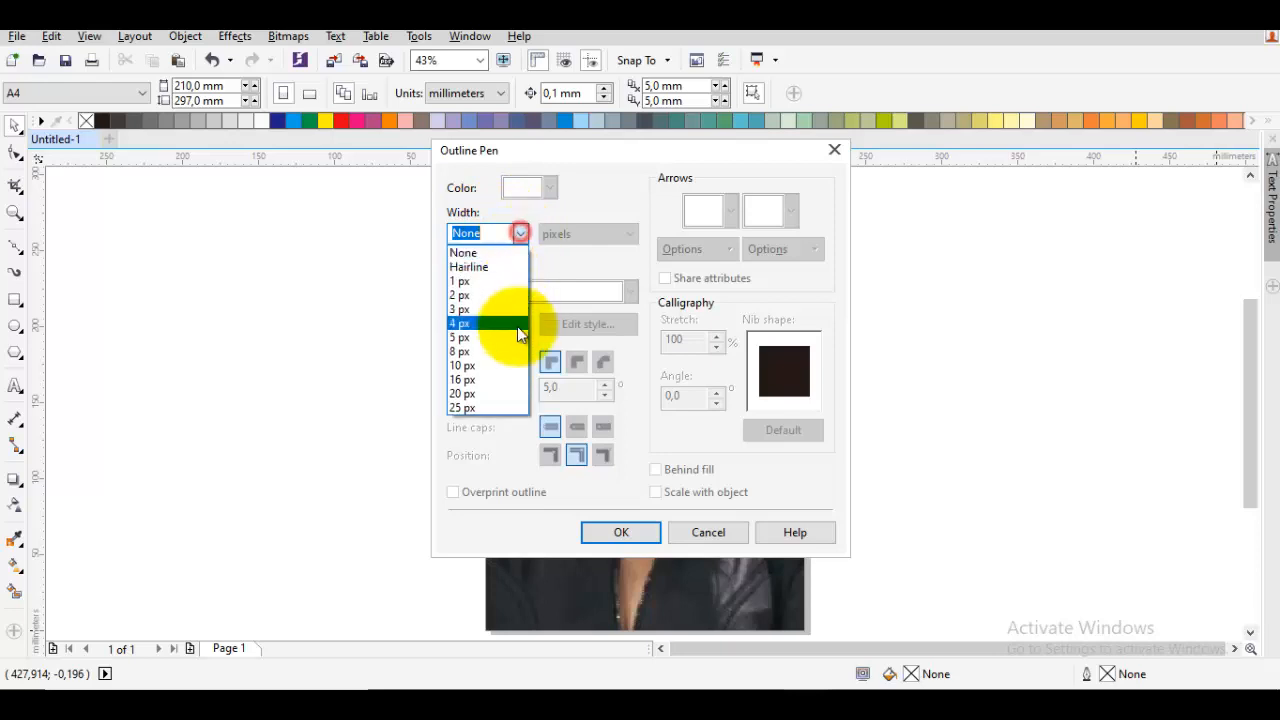
Set the default outline width to 20 px and the default fill colour to black.
left_click(499, 408)
left_click(611, 534)
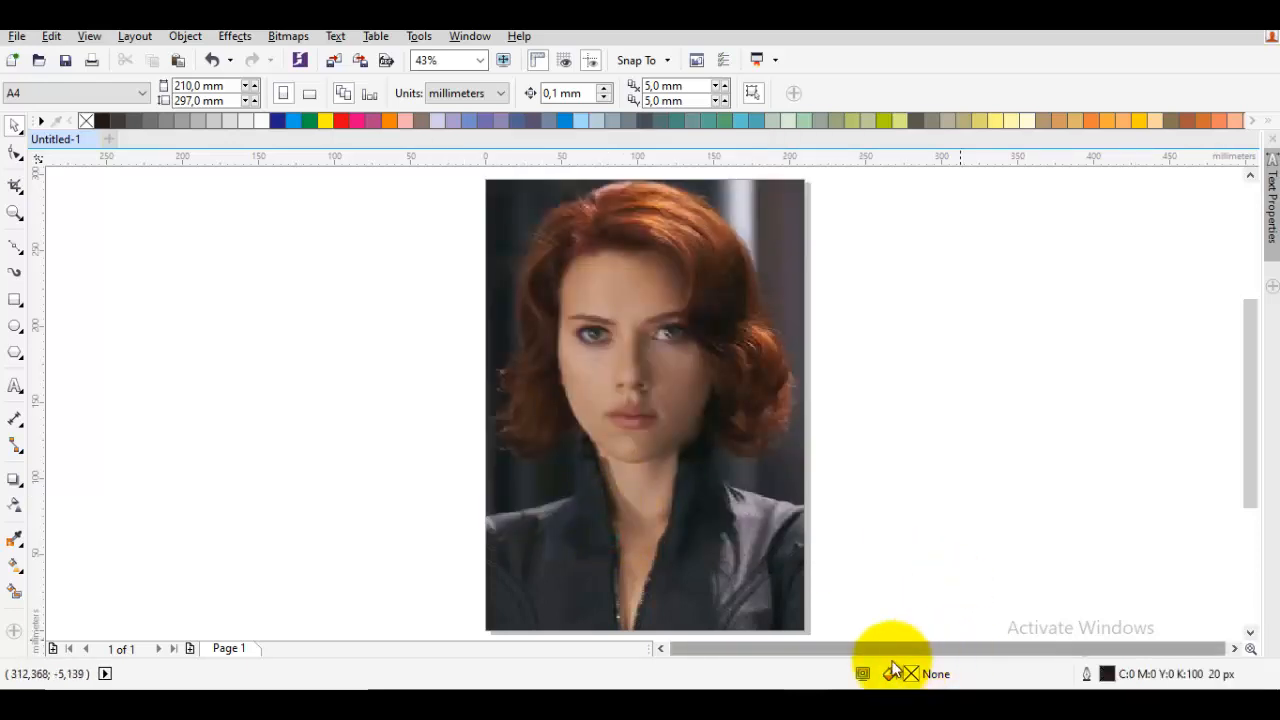
left_click(172, 324)
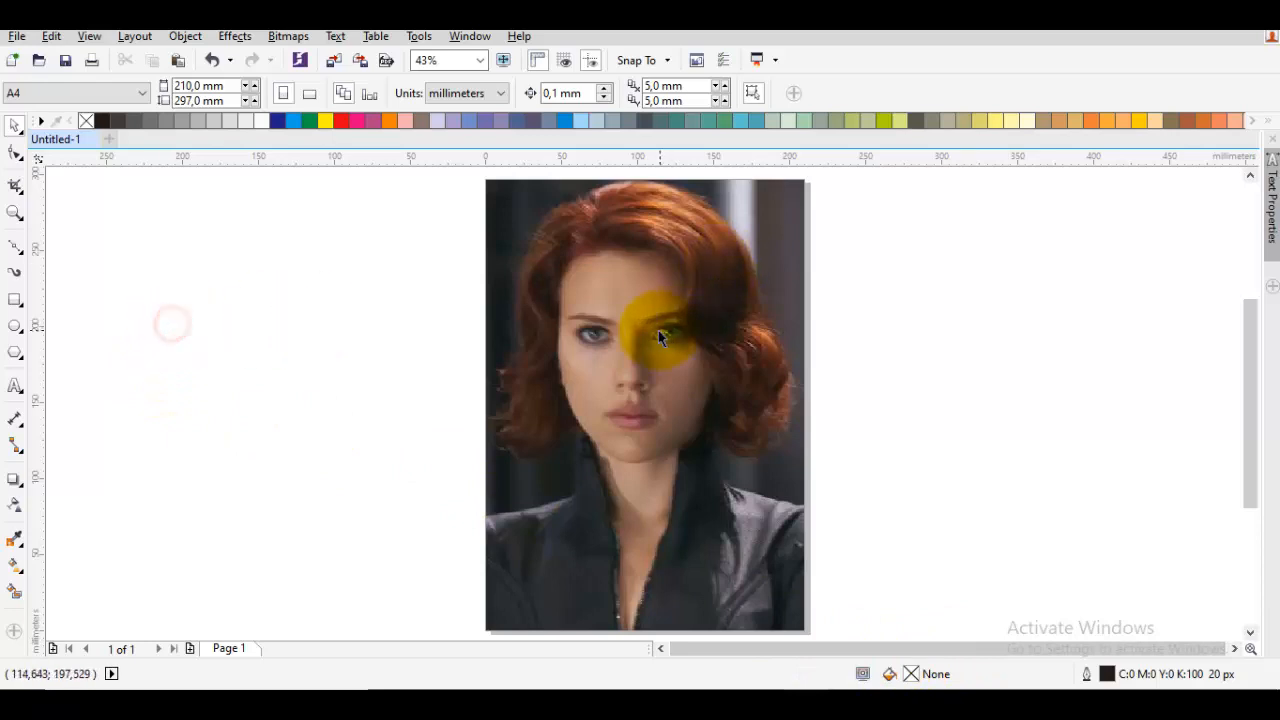
left_click(218, 313)
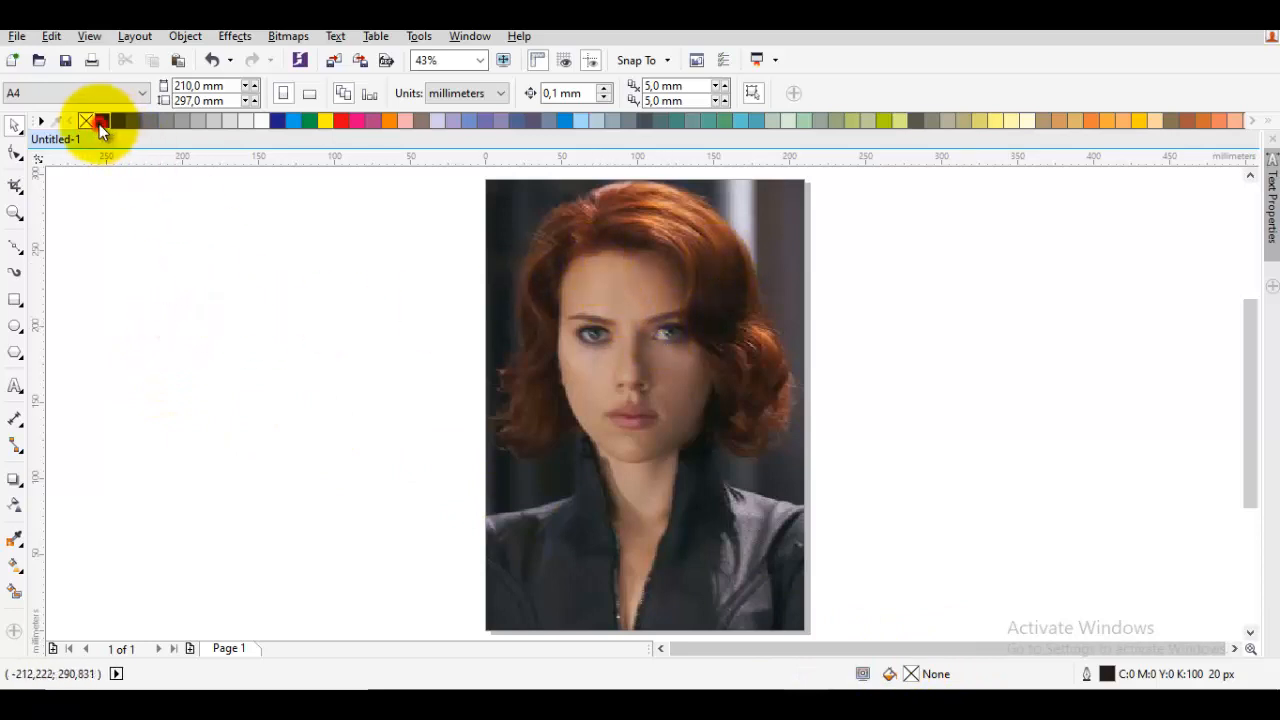
left_click(201, 270)
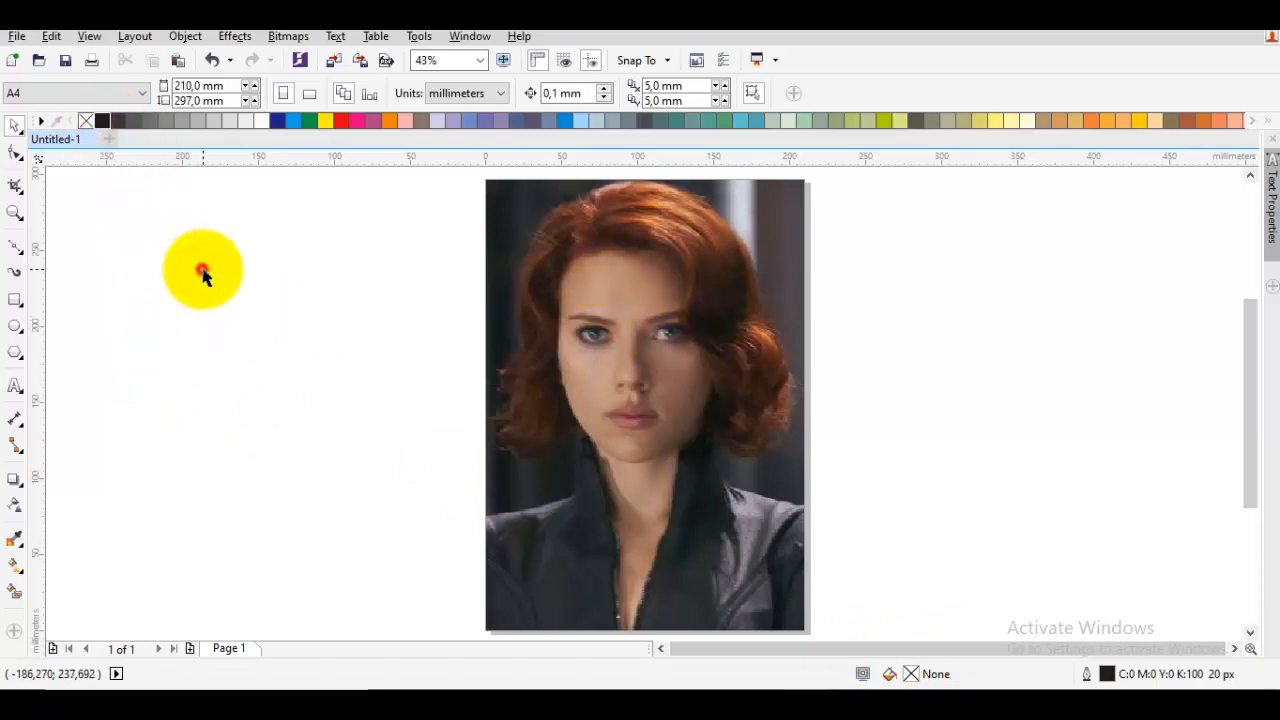
left_click(106, 124)
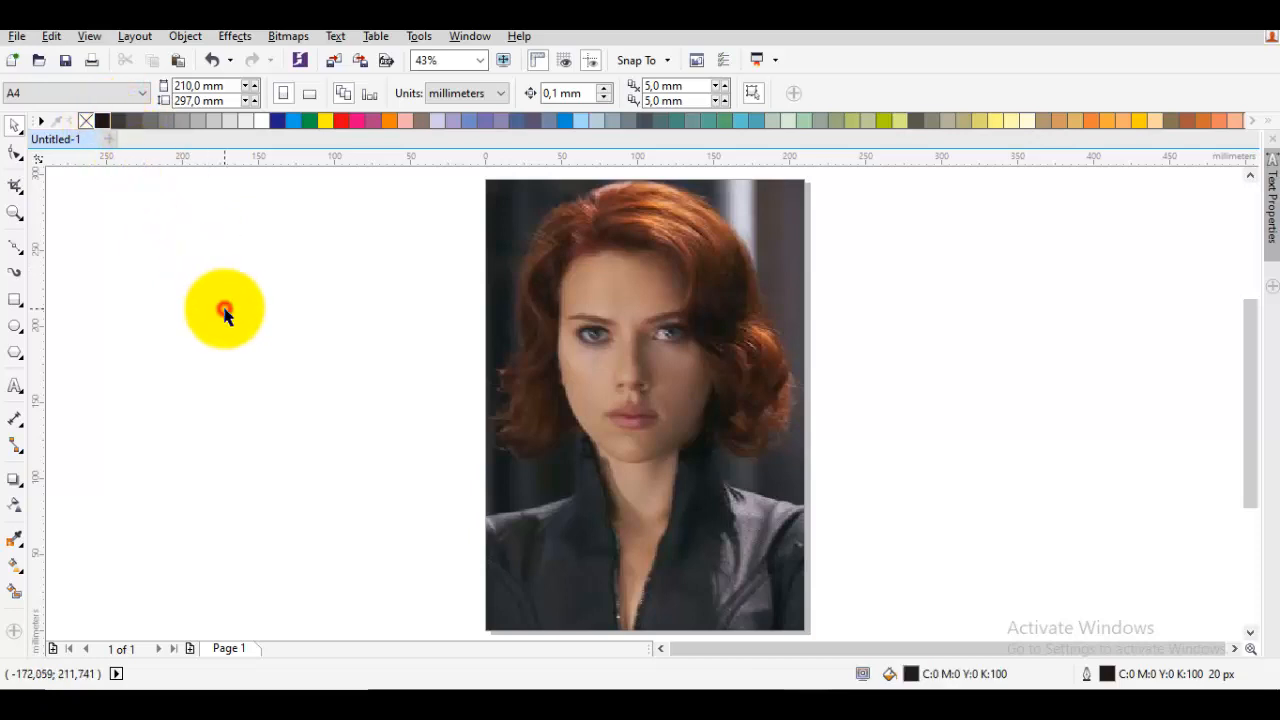
Trace the eyebrow on the image's left side with a single curved Pen stroke about 29 mm wide.
scroll(563, 342, "up", 2)
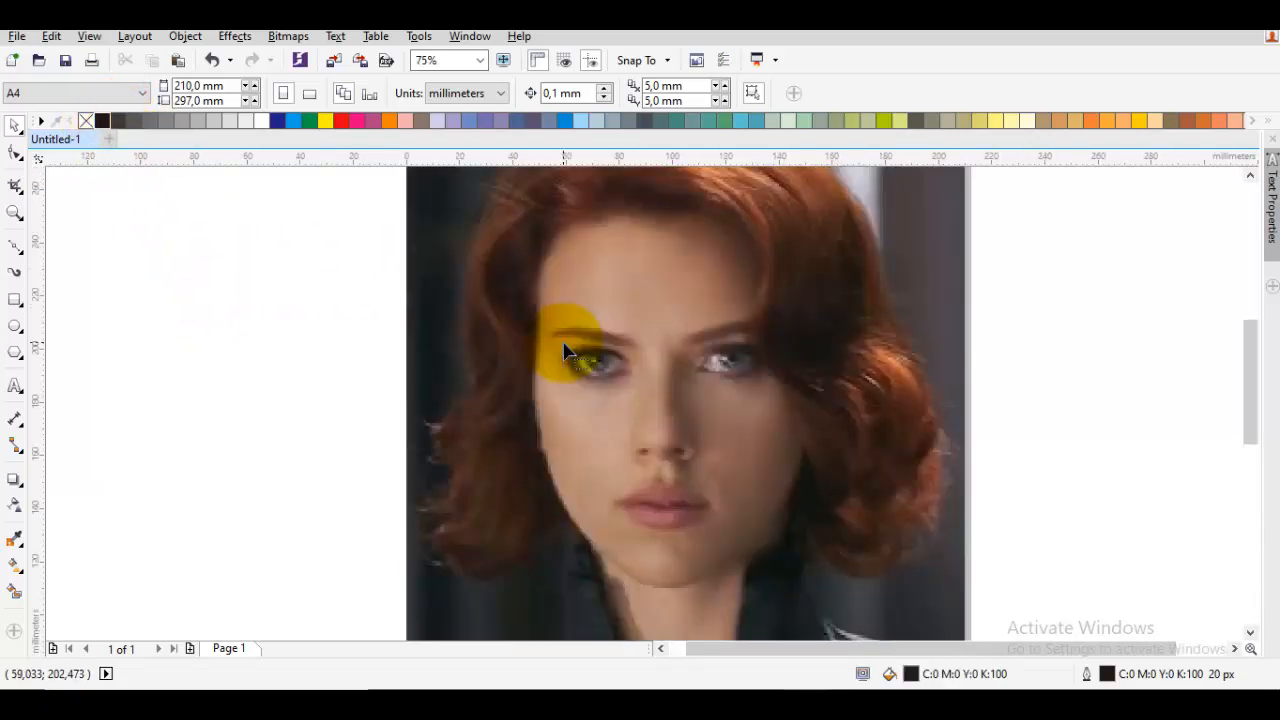
scroll(571, 343, "up", 2)
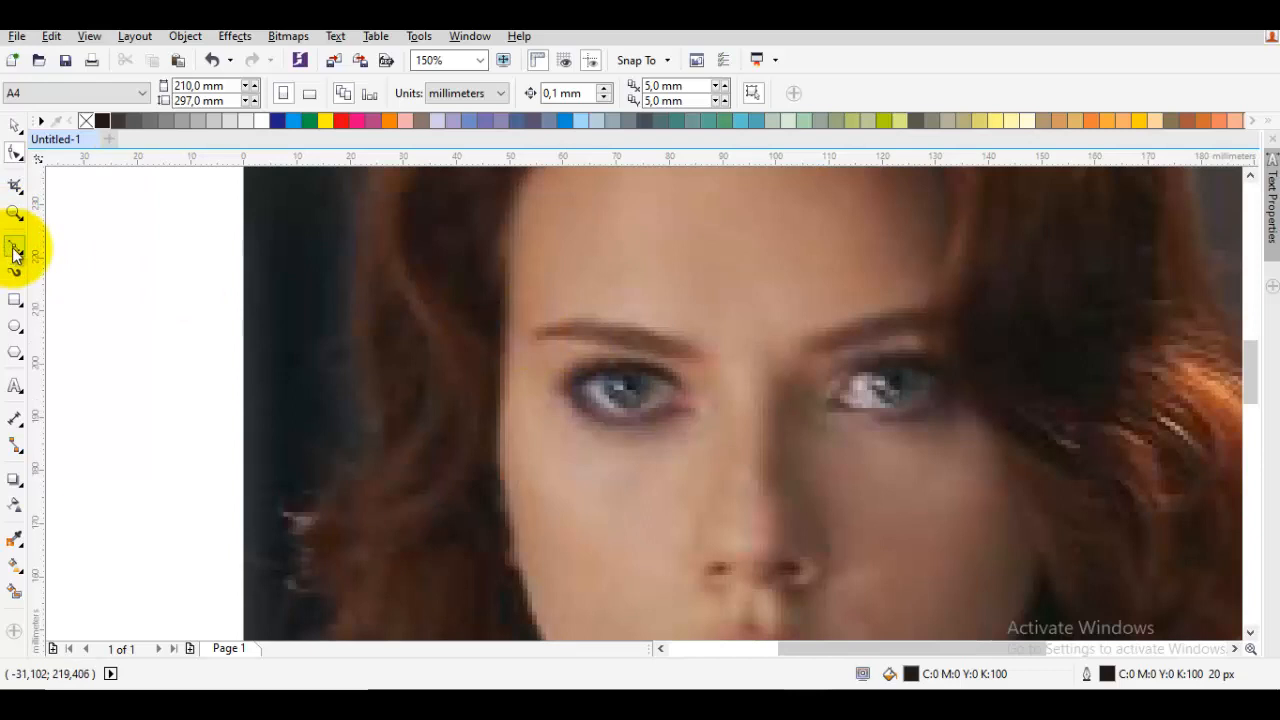
left_click(14, 248)
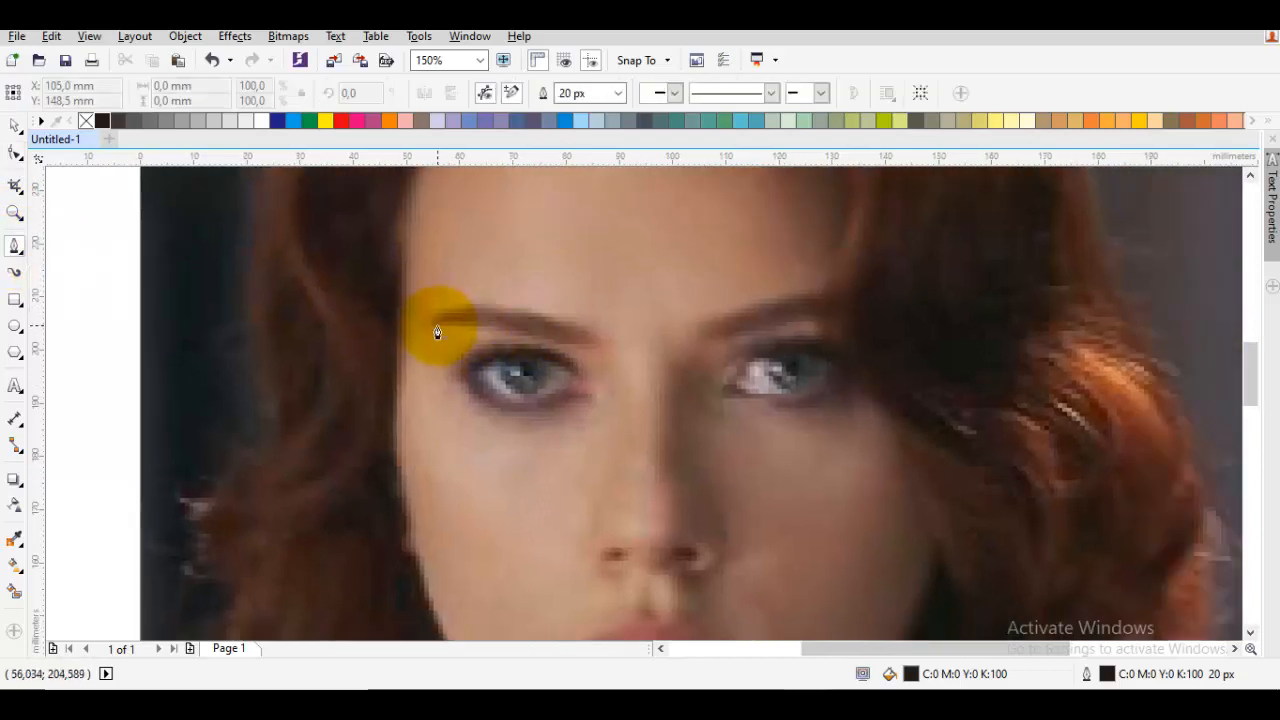
left_click_drag(432, 324, 530, 314)
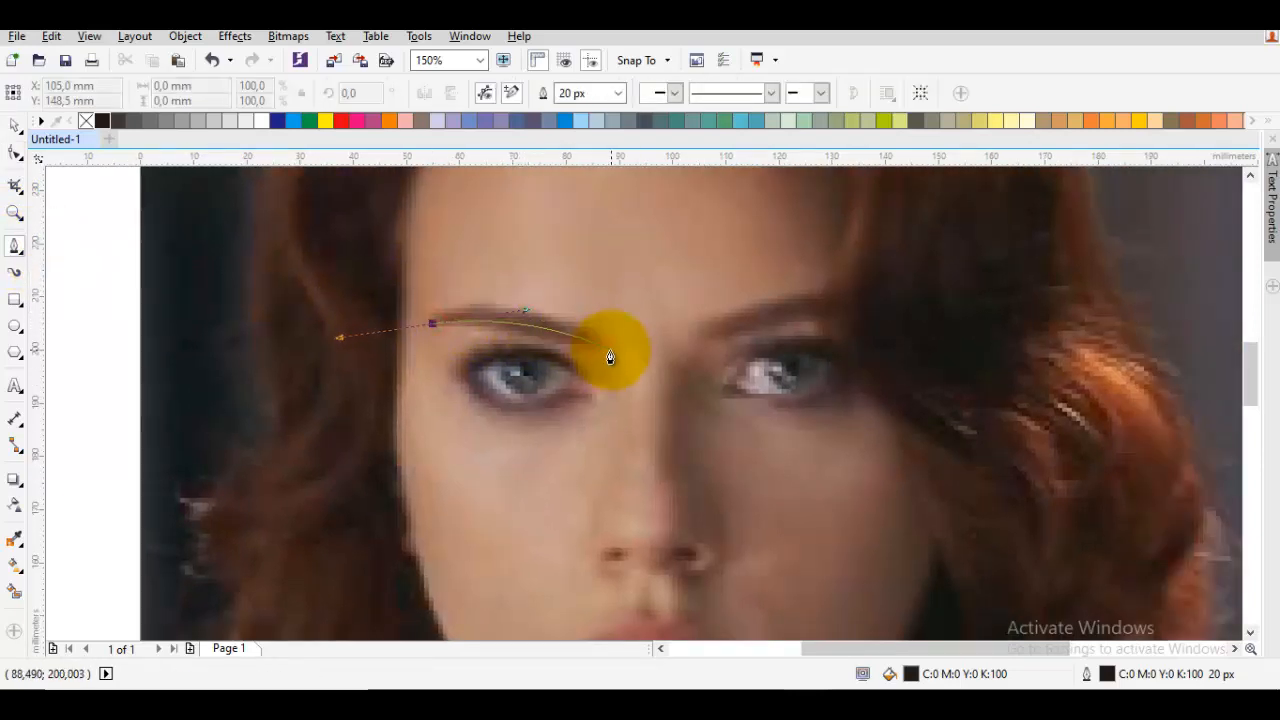
left_click(588, 341)
key("space")
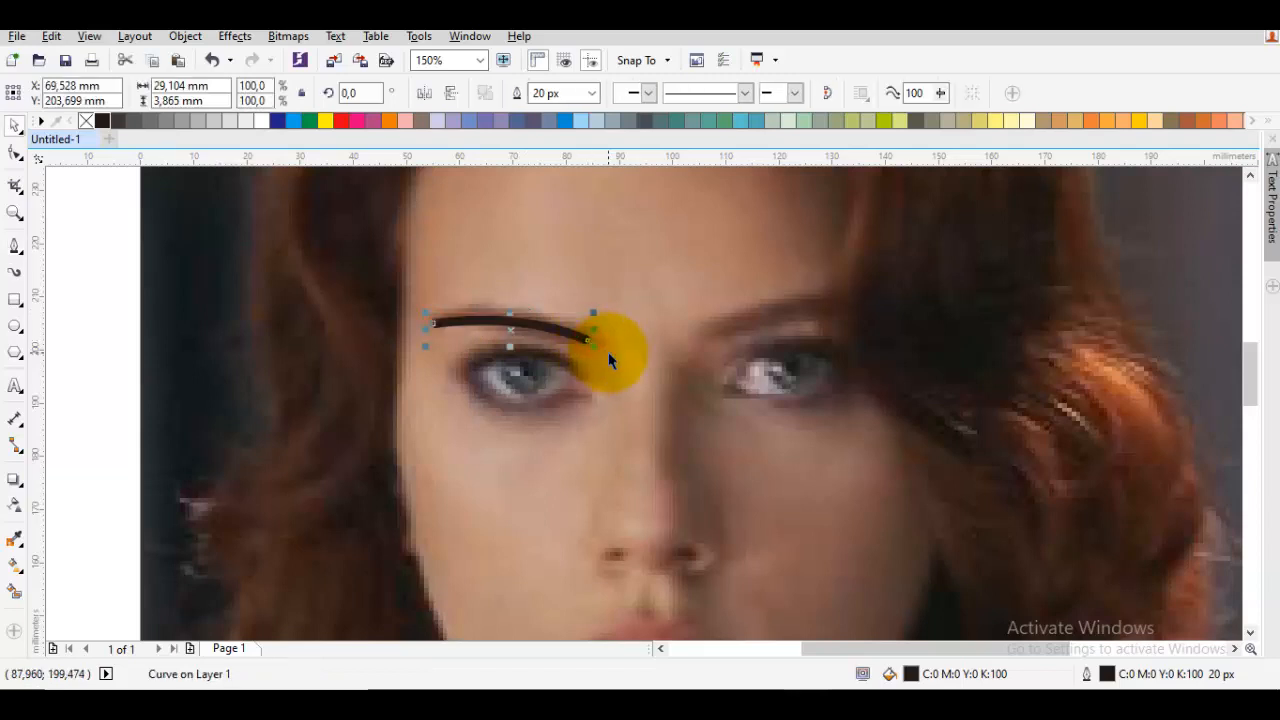
left_click(603, 353)
scroll(602, 353, "down", 1)
left_click_drag(601, 353, 583, 353)
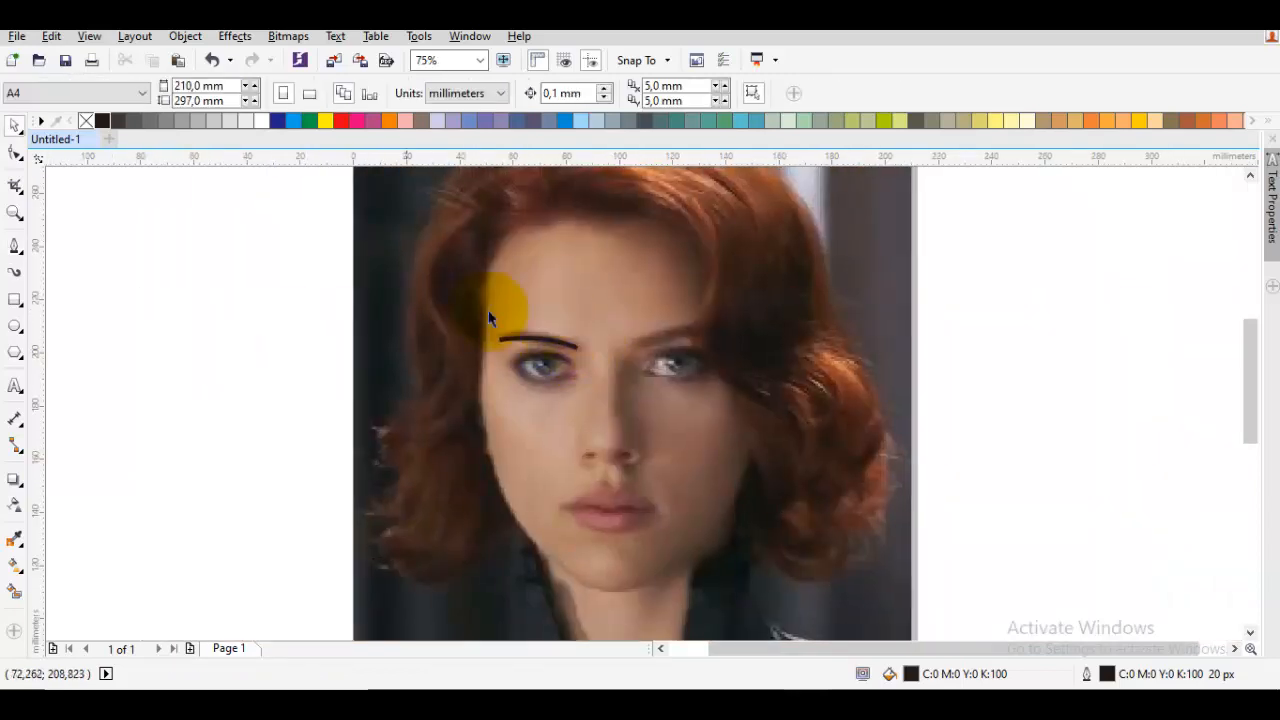
Undo the eyebrow stroke.
key("space")
key("space")
key("space")
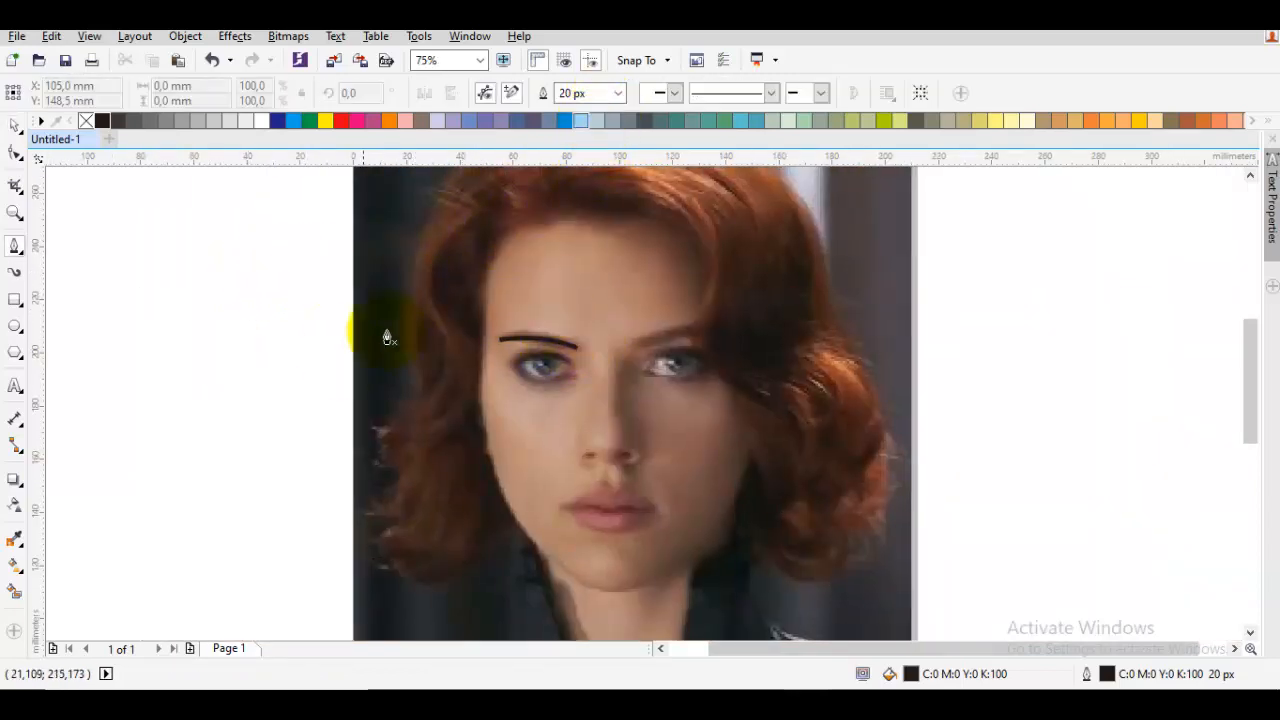
key("space")
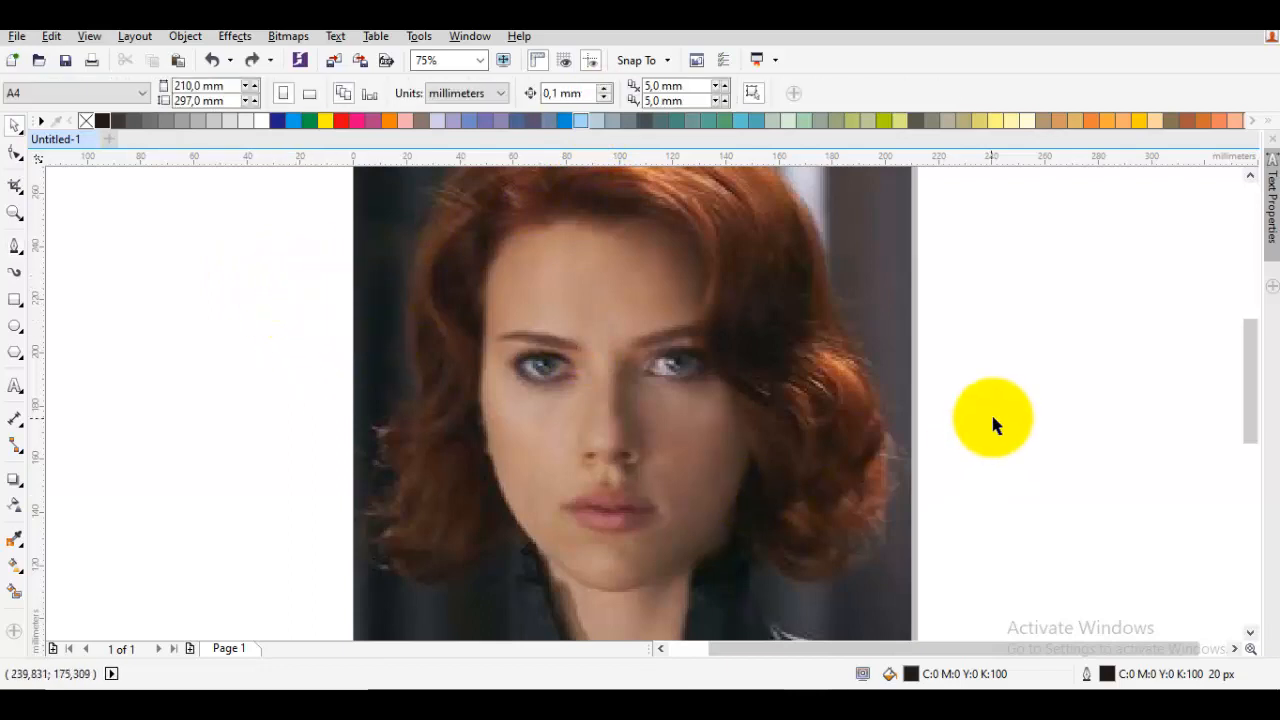
Set the default outline width to 25 px for new Pen strokes.
key("space")
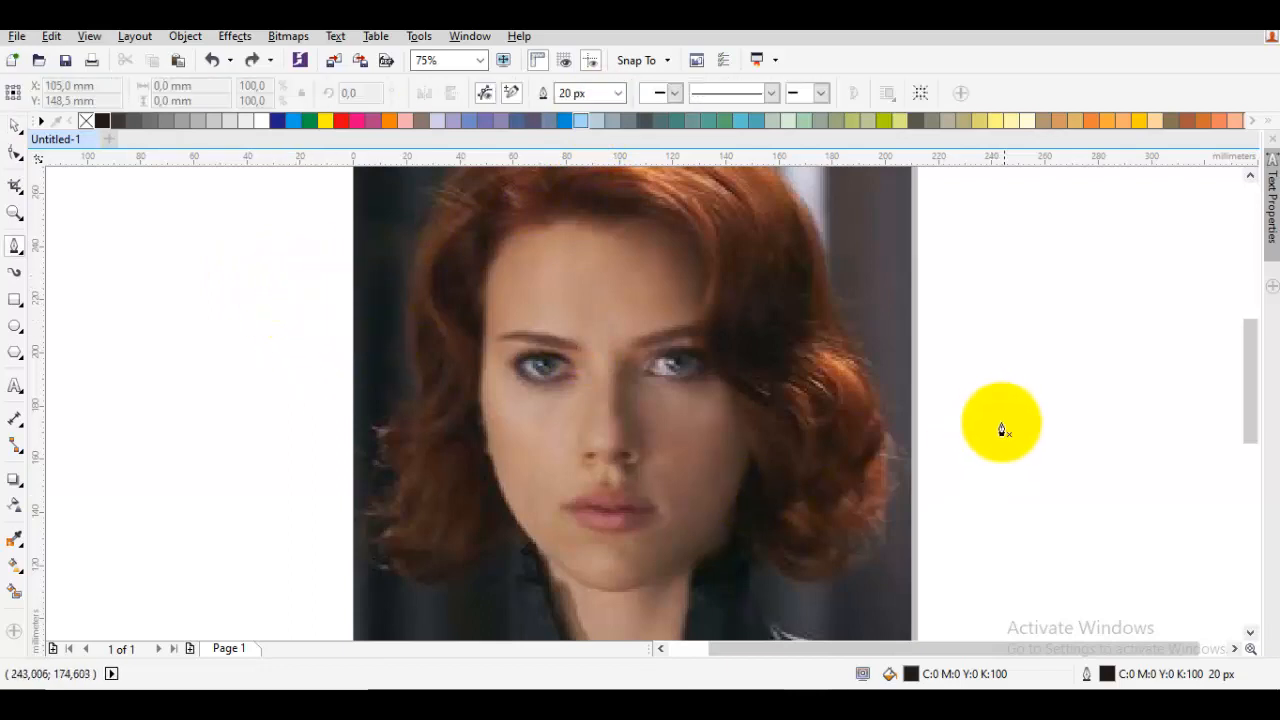
double_click(1122, 674)
left_click(519, 233)
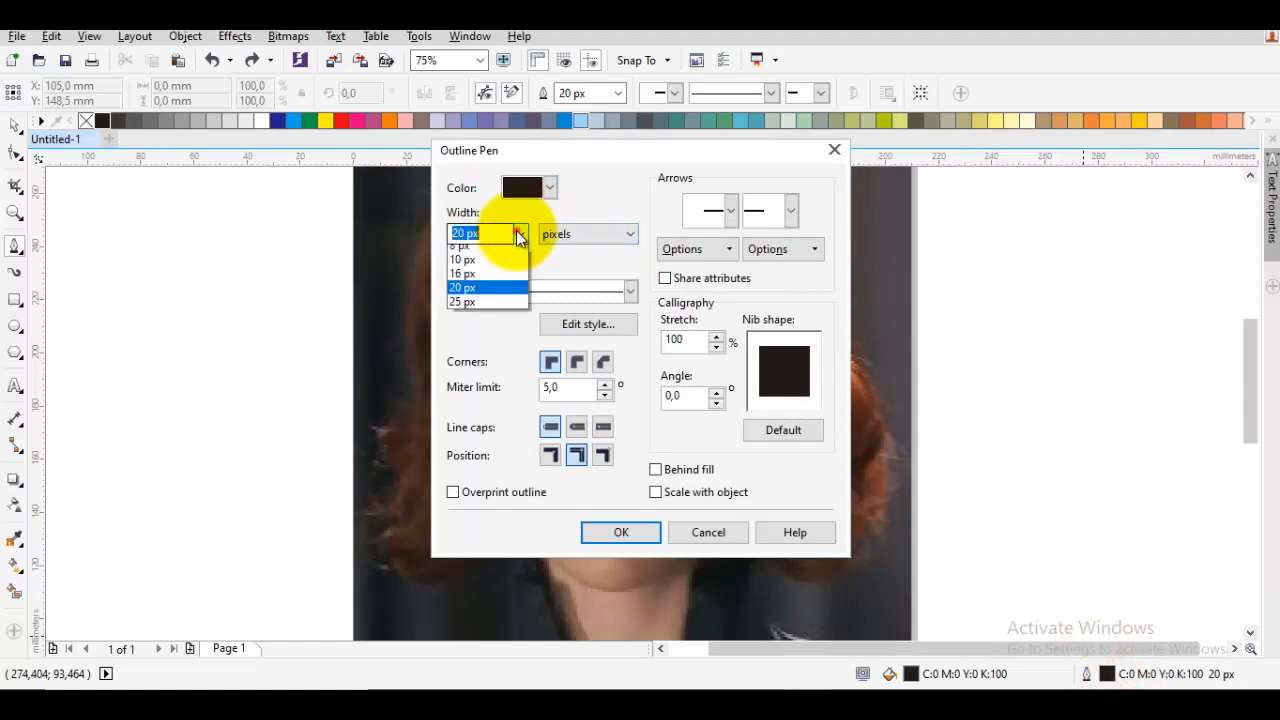
left_click(468, 413)
left_click(651, 537)
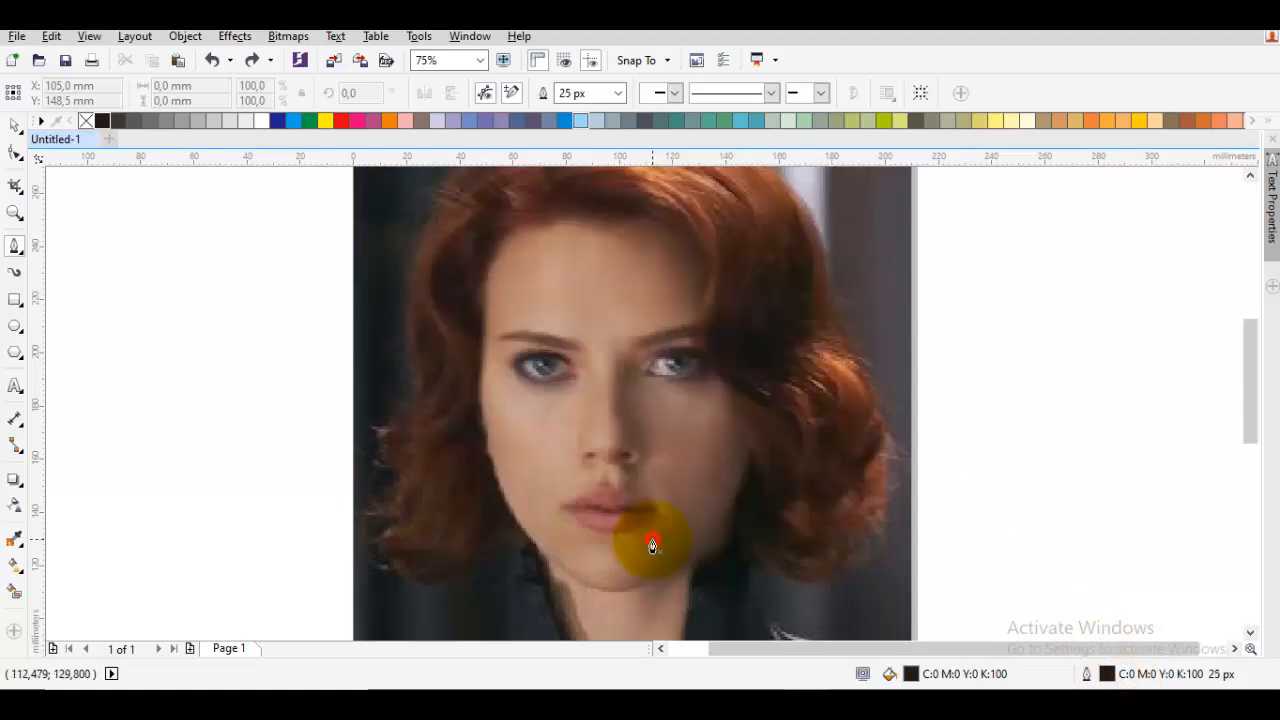
Trace the eyebrow on the image's left side with a curved 25 px Pen stroke from outer to inner end.
scroll(514, 329, "up", 2)
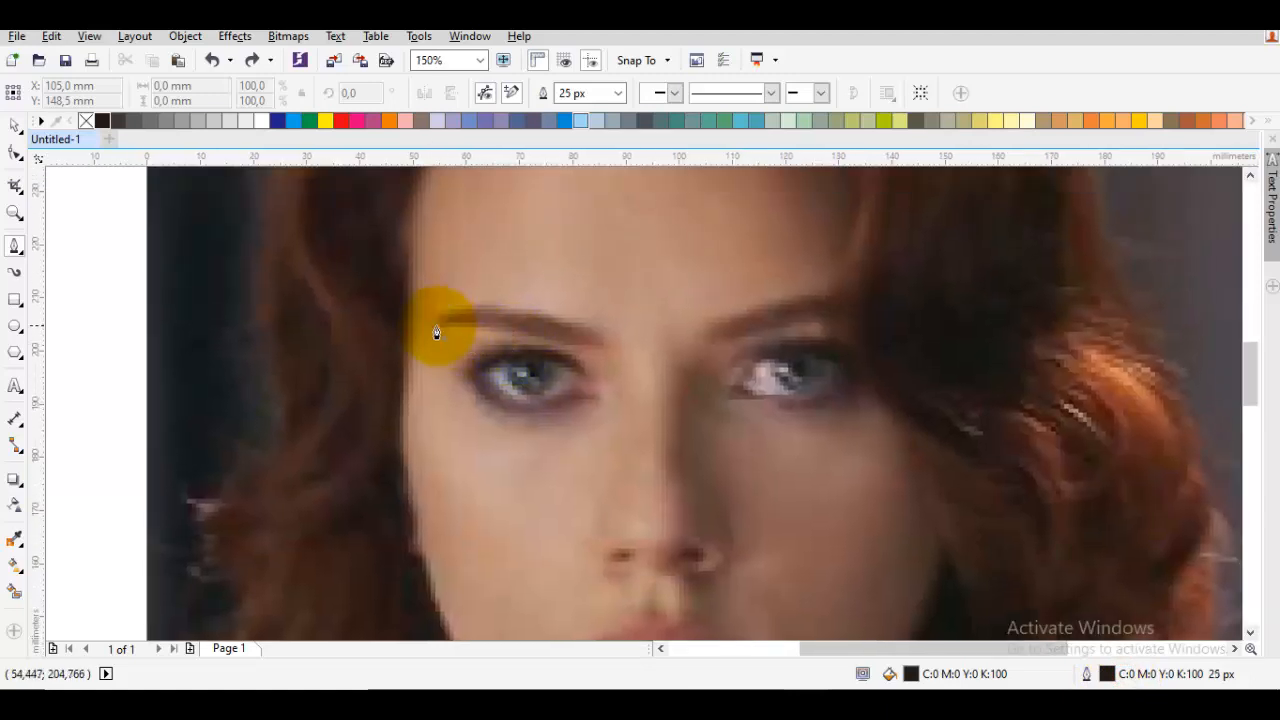
left_click_drag(440, 322, 493, 315)
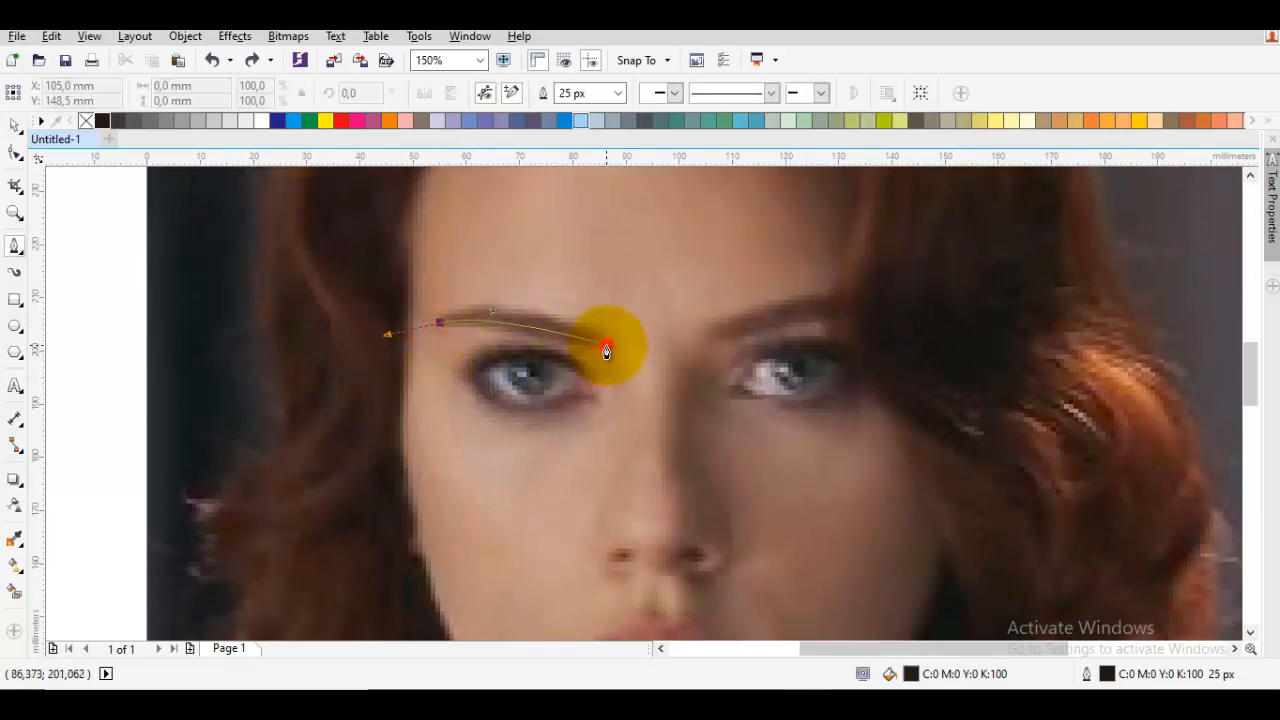
left_click(606, 350)
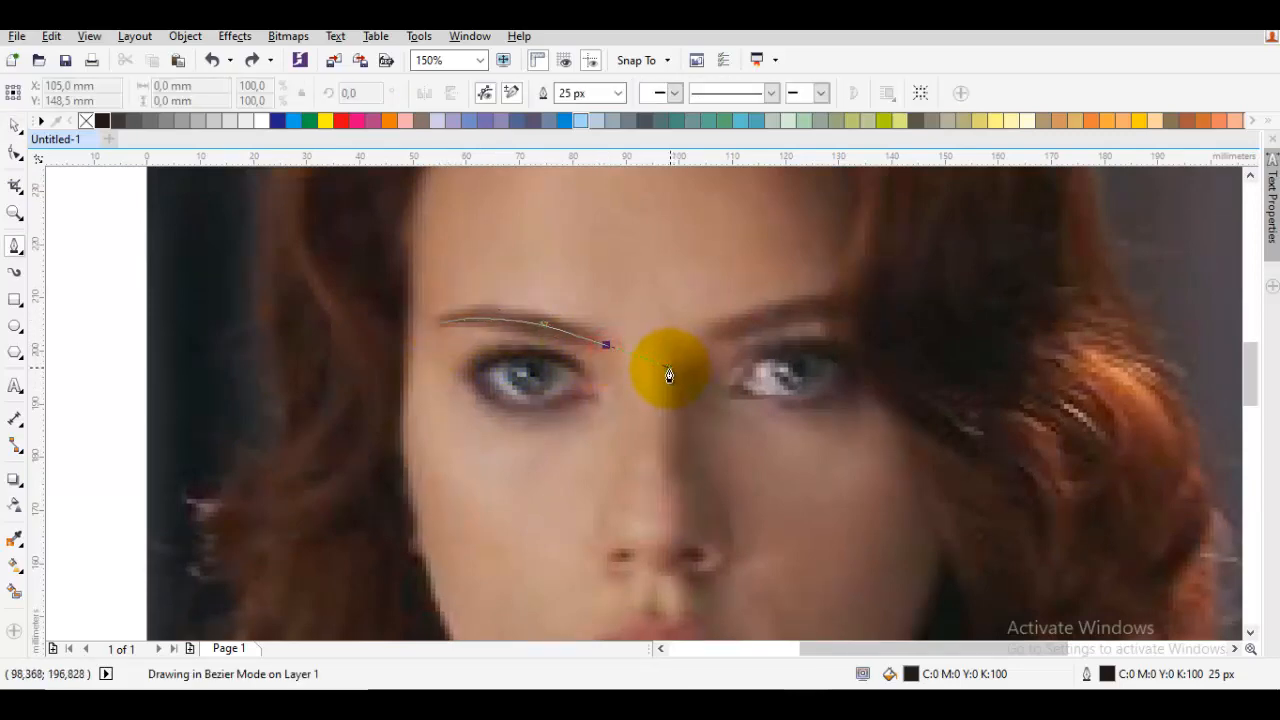
key("space")
key("Escape")
Draw a black circle about 9 mm across over the iris below the traced eyebrow and remove its outline.
scroll(556, 362, "up", 1)
left_click_drag(534, 362, 548, 353)
left_click(15, 326)
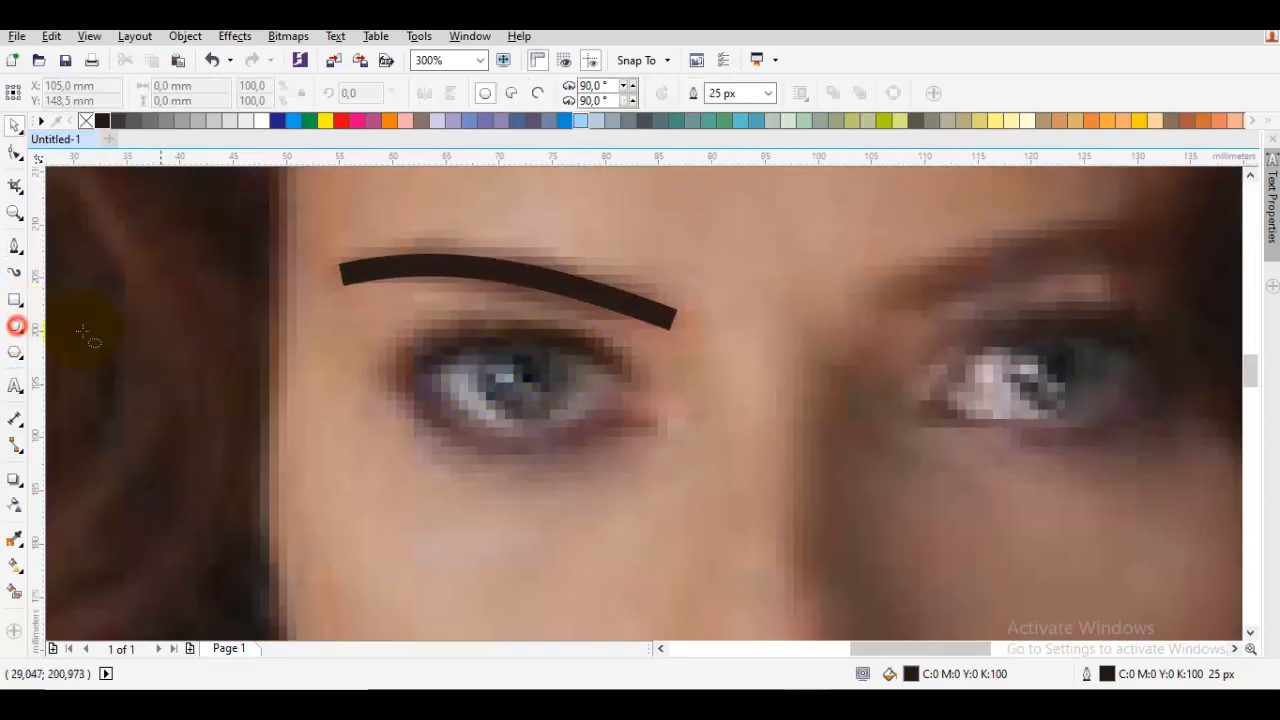
left_click_drag(531, 383, 573, 435)
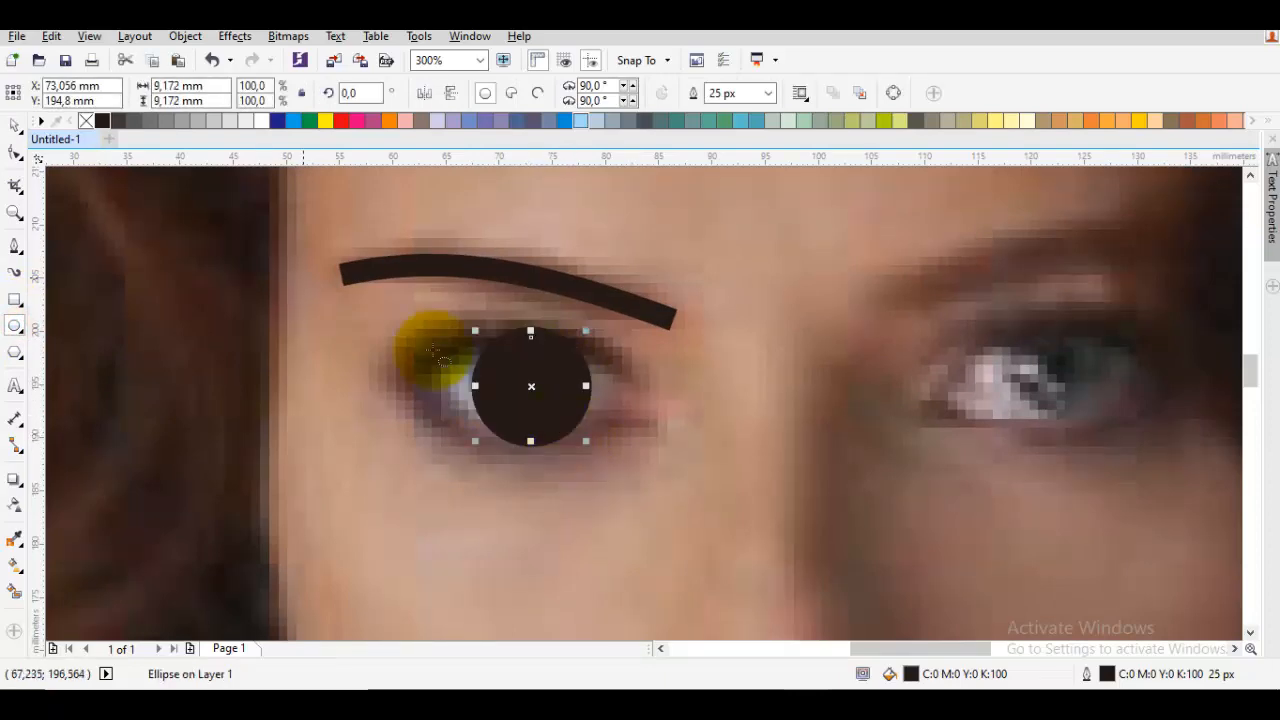
right_click(86, 121)
key("space")
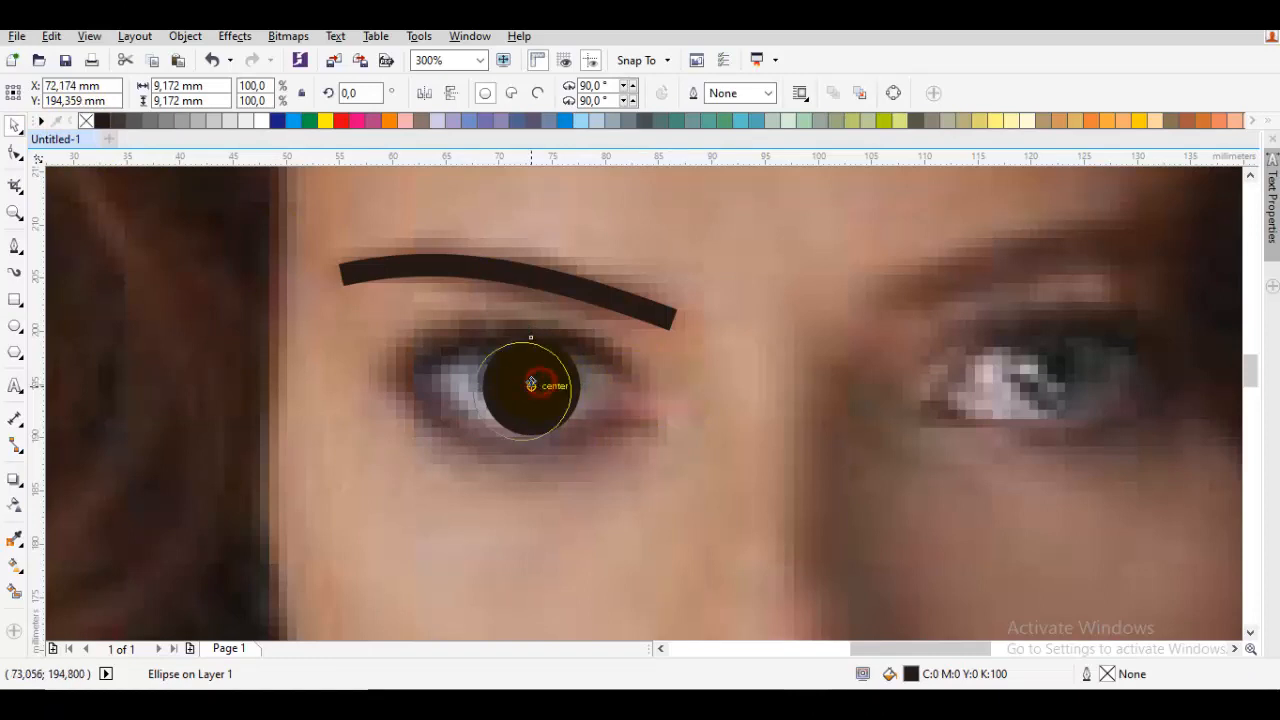
Centre the circle on the iris and place a copy of it over the other eye's iris.
left_click_drag(531, 384, 533, 371)
scroll(533, 371, "up", 2)
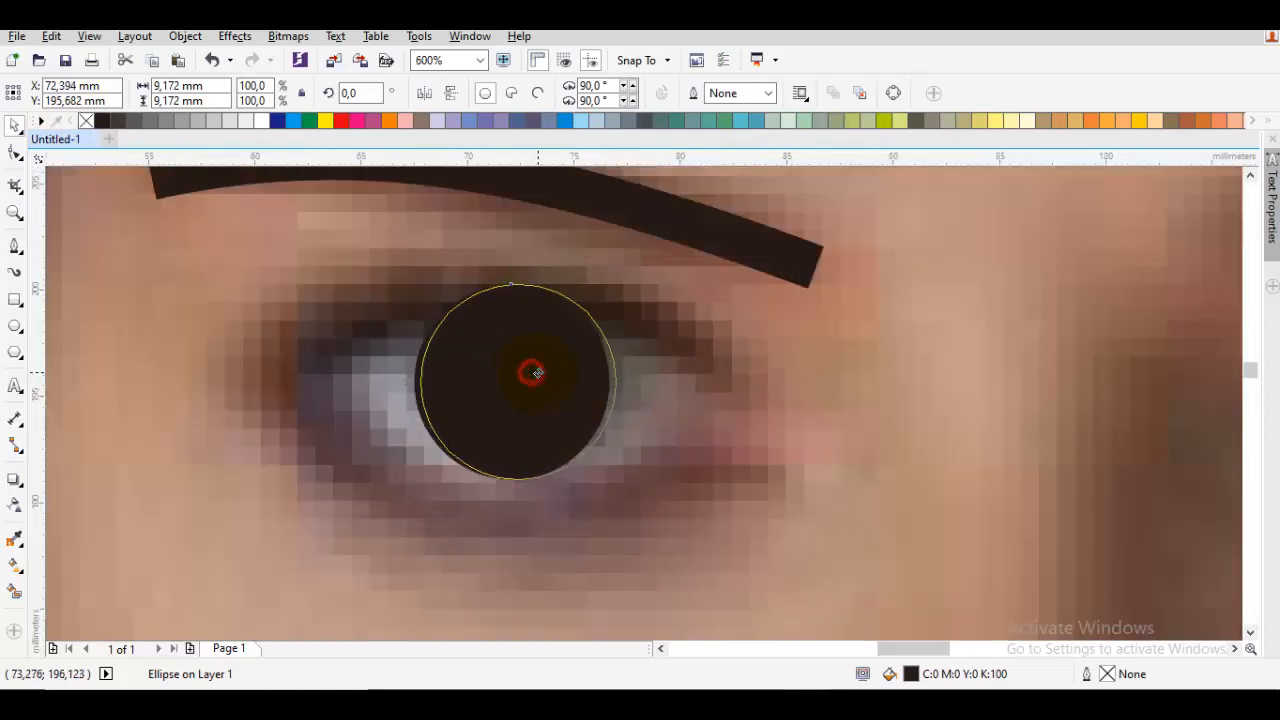
scroll(535, 371, "down", 2)
left_click_drag(412, 358, 943, 355)
right_click(943, 355)
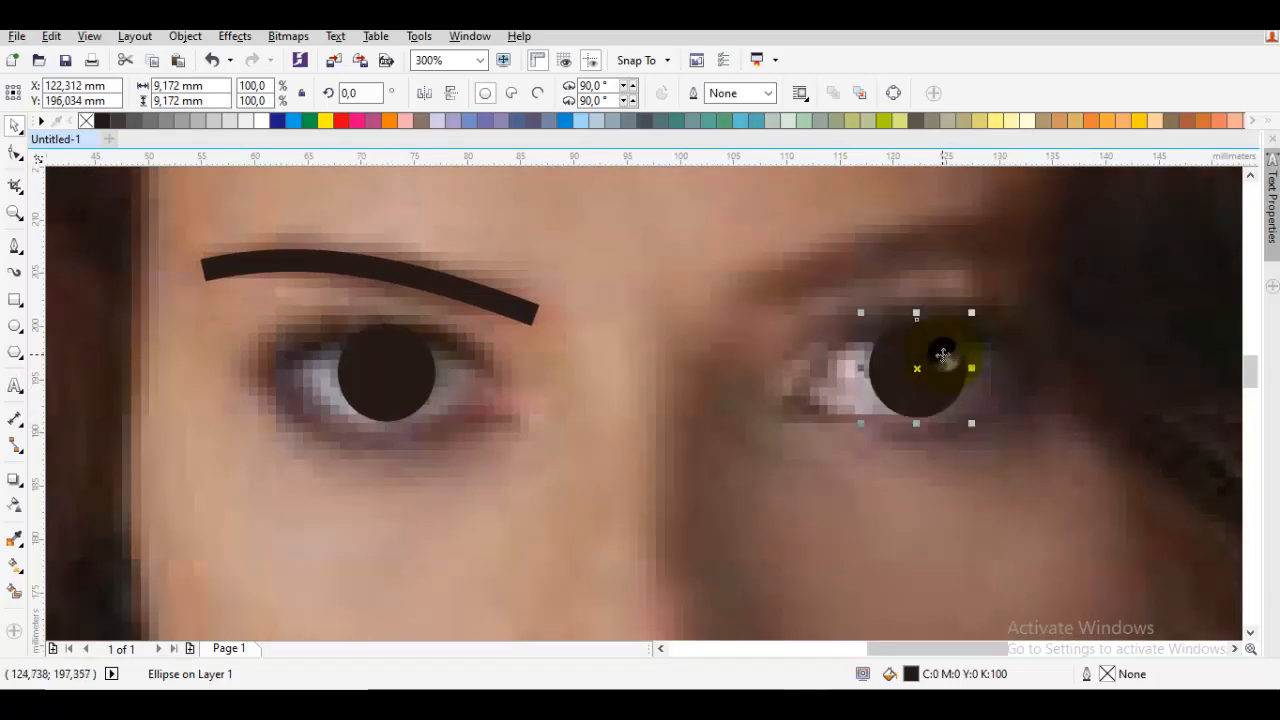
Trace the second eyebrow with a curved 25 px Pen stroke from its inner end out to the hair.
left_click_drag(988, 319, 709, 368)
key("p")
left_click_drag(472, 348, 727, 247)
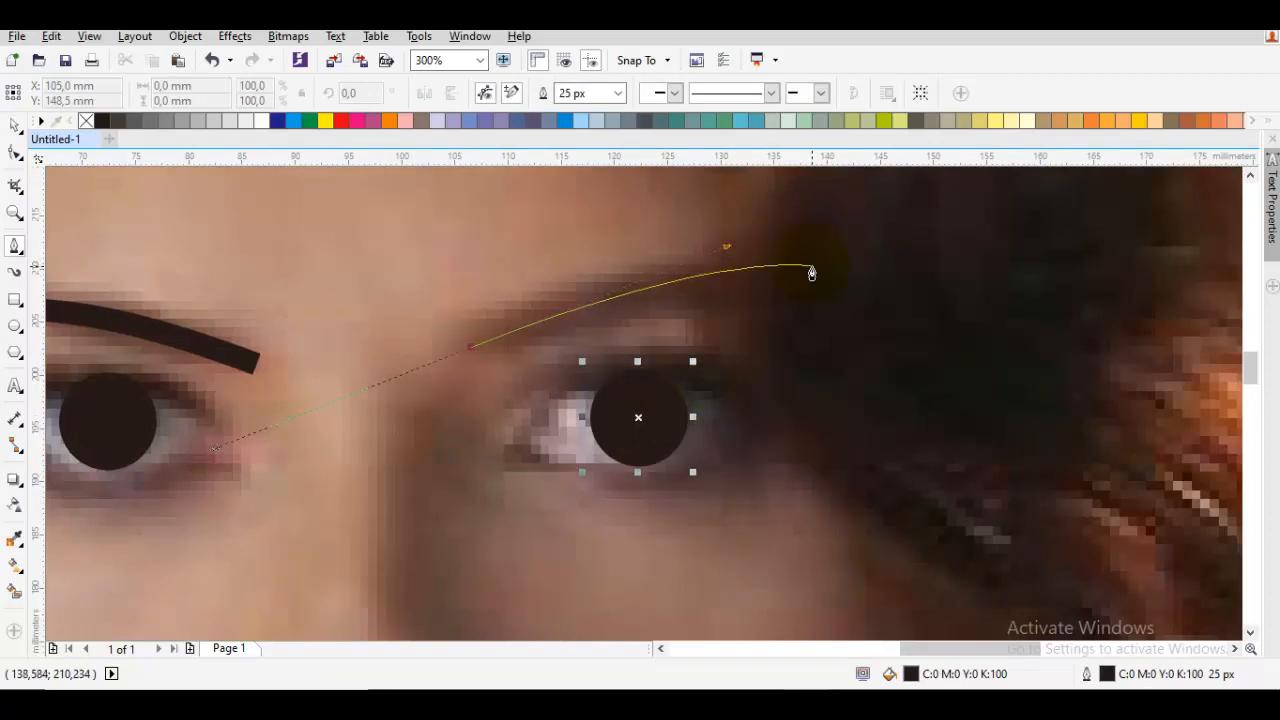
left_click(812, 267)
key("space")
key("Escape")
Trace the nose with a Pen curve running down the shaded side of the bridge and around to the opposite nostril.
scroll(814, 266, "down", 1)
left_click_drag(706, 417, 744, 350)
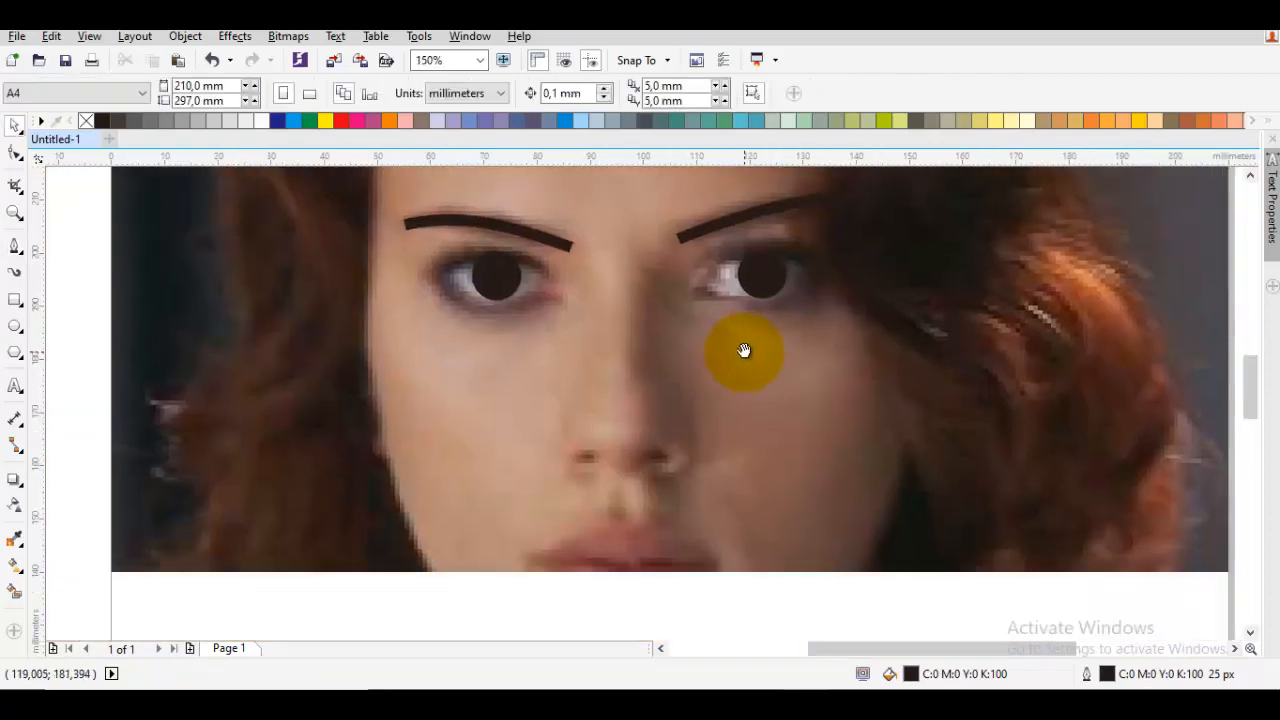
key("space")
left_click_drag(636, 288, 680, 458)
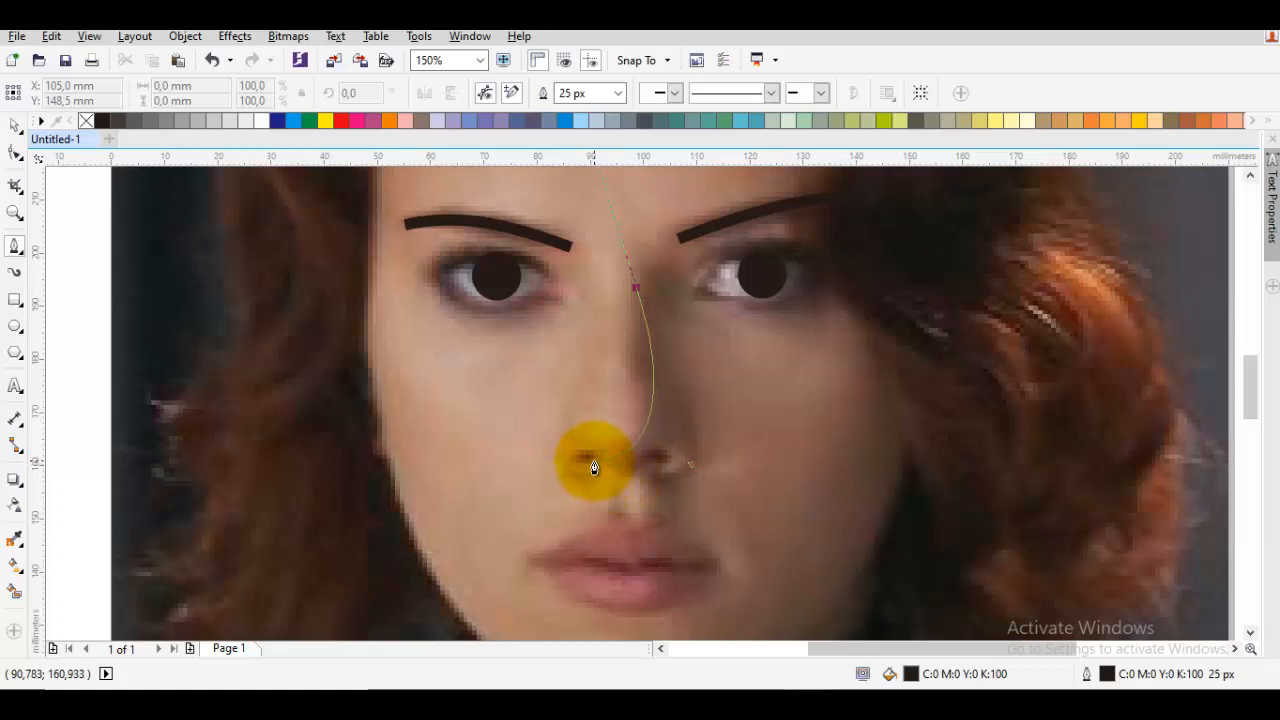
left_click_drag(594, 467, 531, 457)
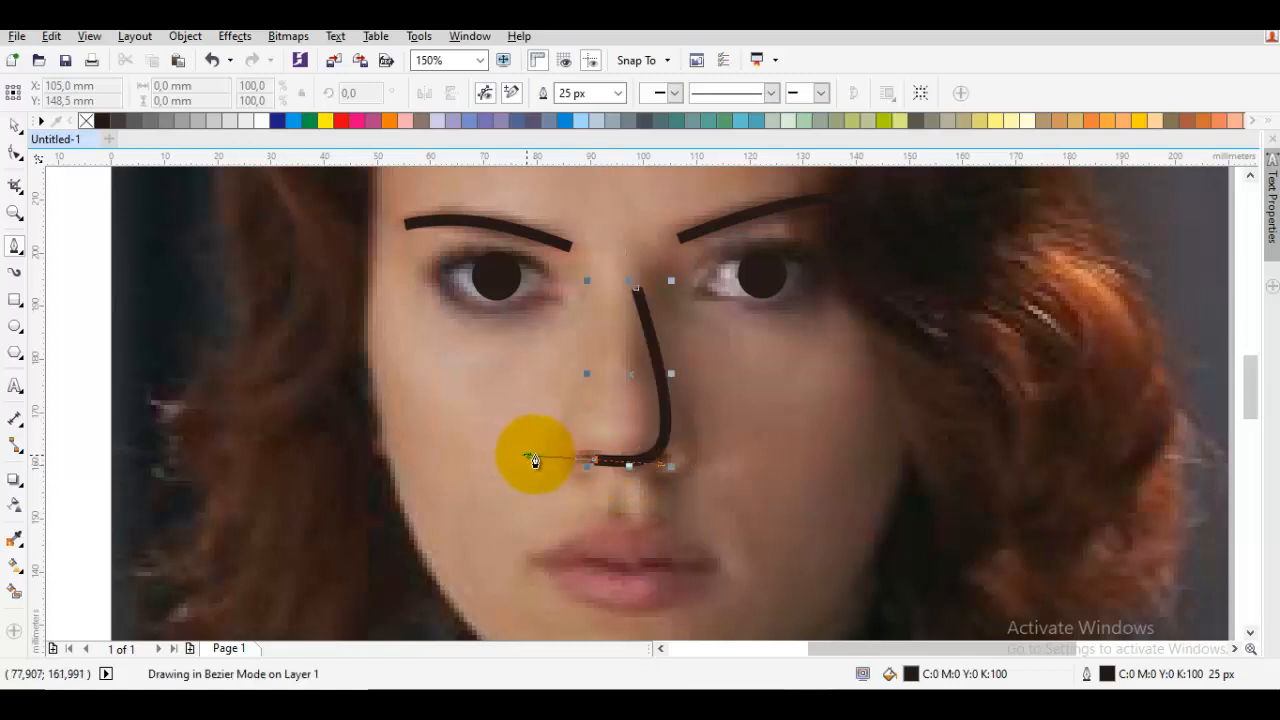
Trace the line between the lips with two joined Pen arcs meeting in a central dip, about 31 mm wide.
scroll(600, 460, "up", 3)
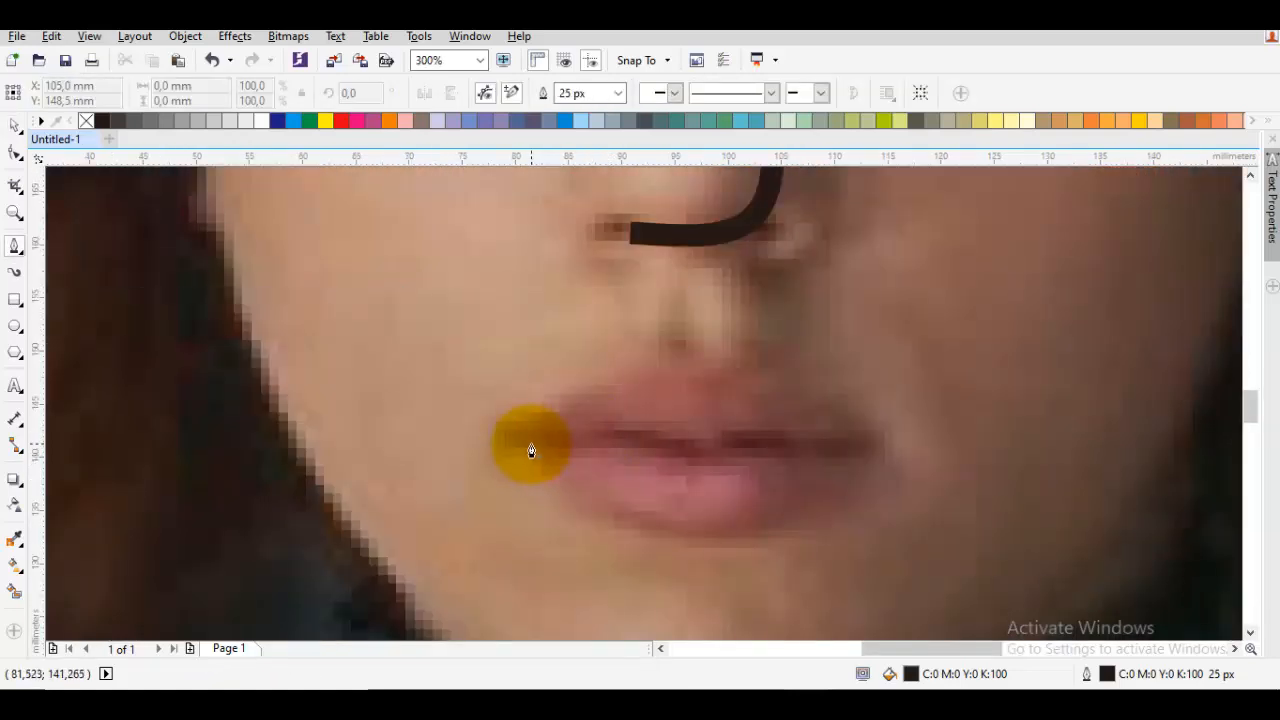
left_click(537, 444)
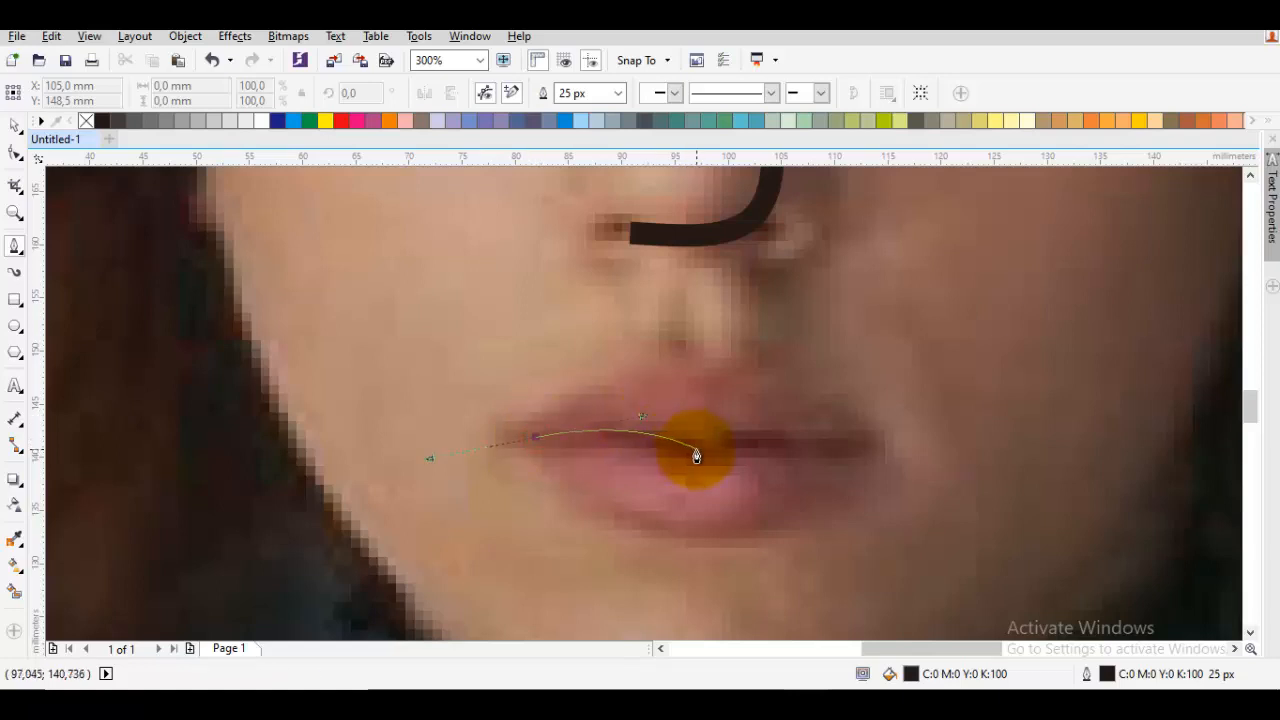
left_click_drag(698, 451, 718, 459)
mouse_move(866, 451)
left_mouse_down()
mouse_move(895, 492)
mouse_move(936, 501)
left_mouse_up()
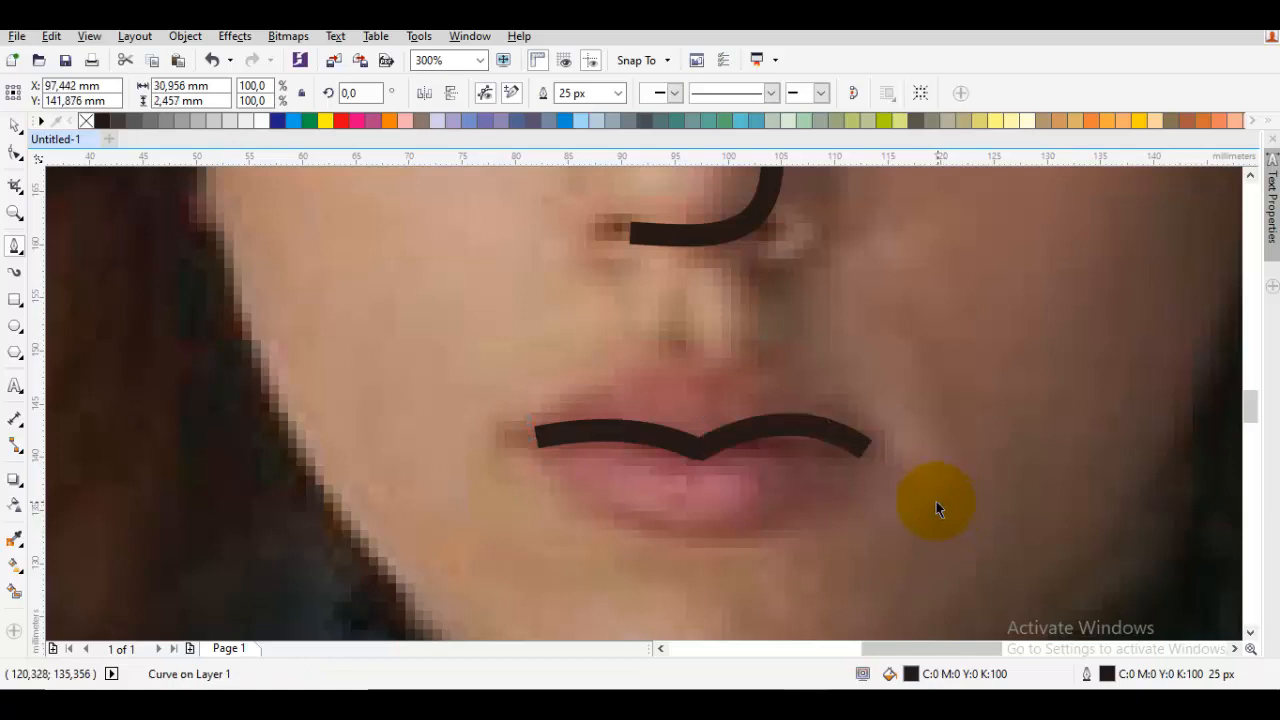
key("space")
Flatten the right-hand arc of the mouth line slightly by reshaping the curve, and deselect it.
scroll(893, 490, "down", 3)
key("F10")
scroll(878, 462, "up", 3)
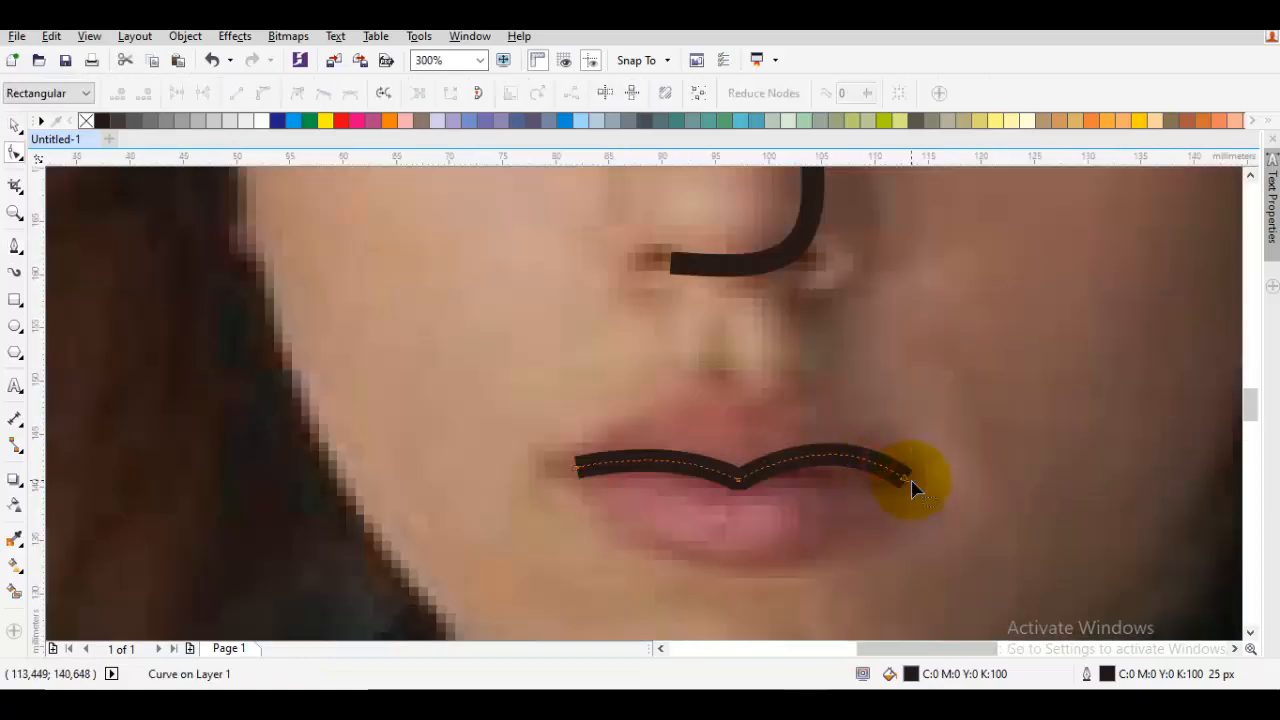
mouse_move(829, 430)
left_mouse_down()
mouse_move(834, 443)
mouse_move(830, 413)
left_mouse_up()
key("space")
key("Escape")
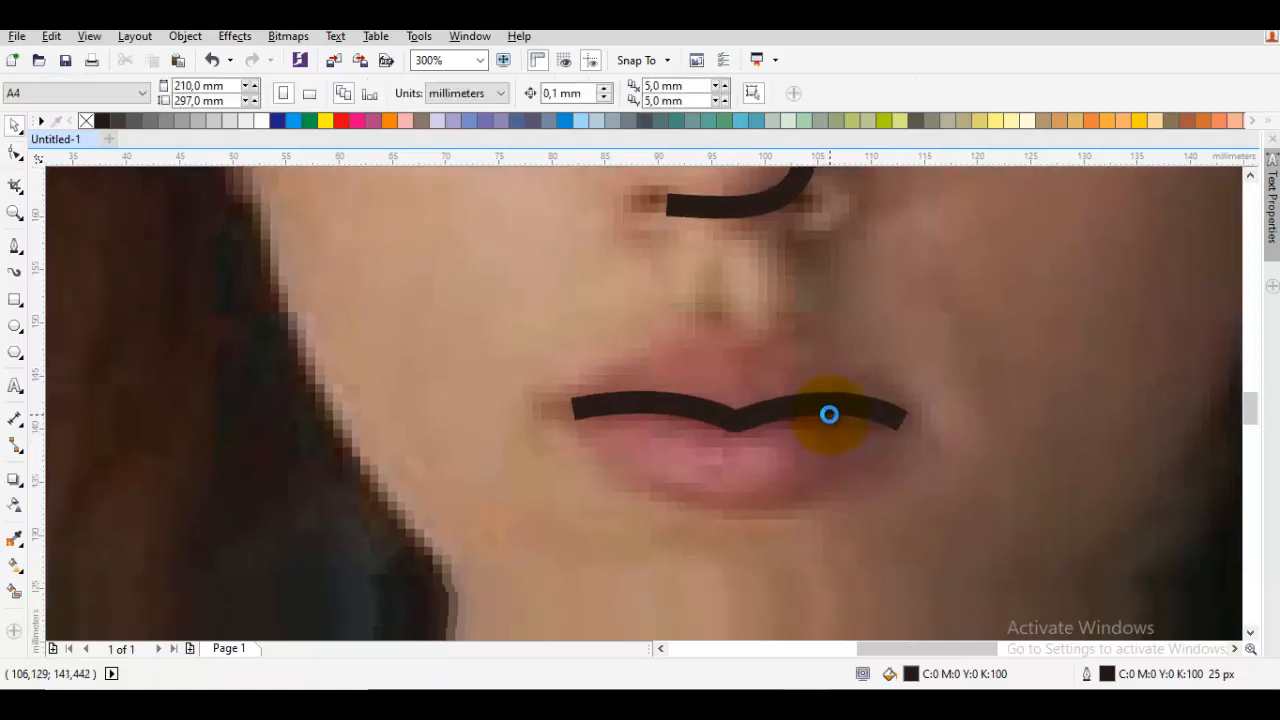
Trace the lower lip's bottom edge with a curved Pen stroke about 21 mm wide and open its nodes for editing.
key("F5")
left_click_drag(623, 475, 763, 549)
double_click(847, 487)
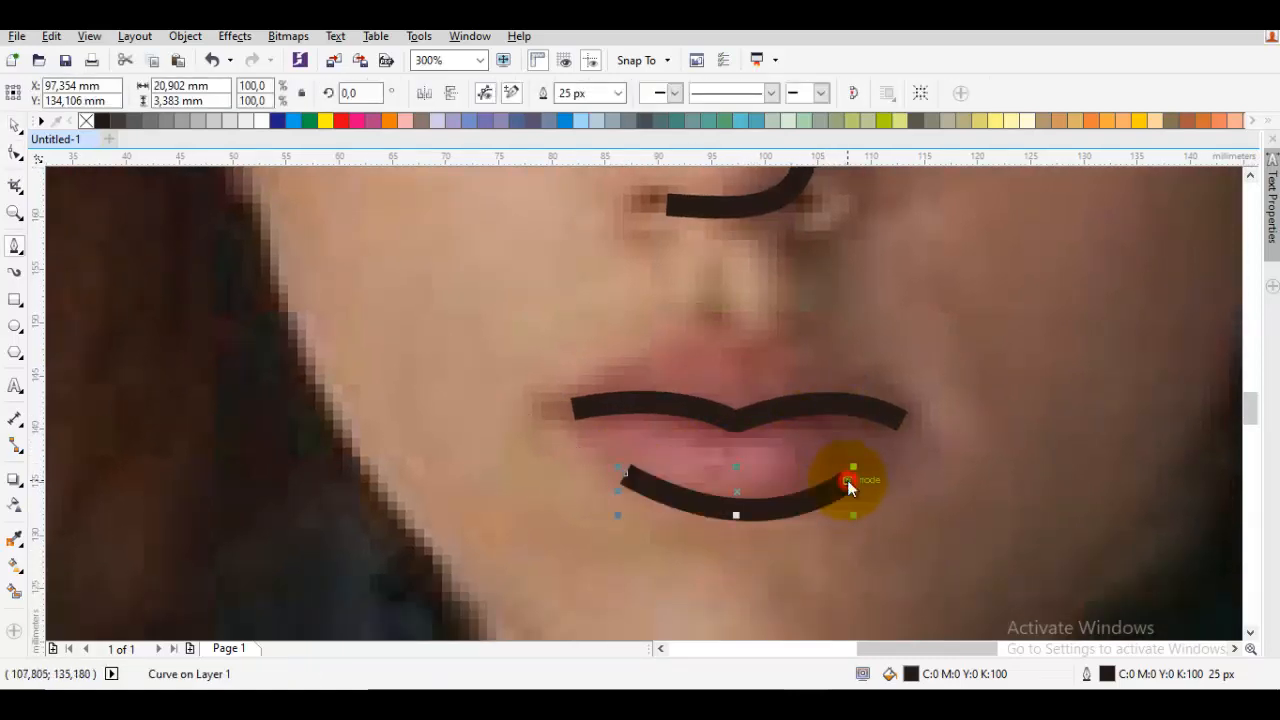
key("F10")
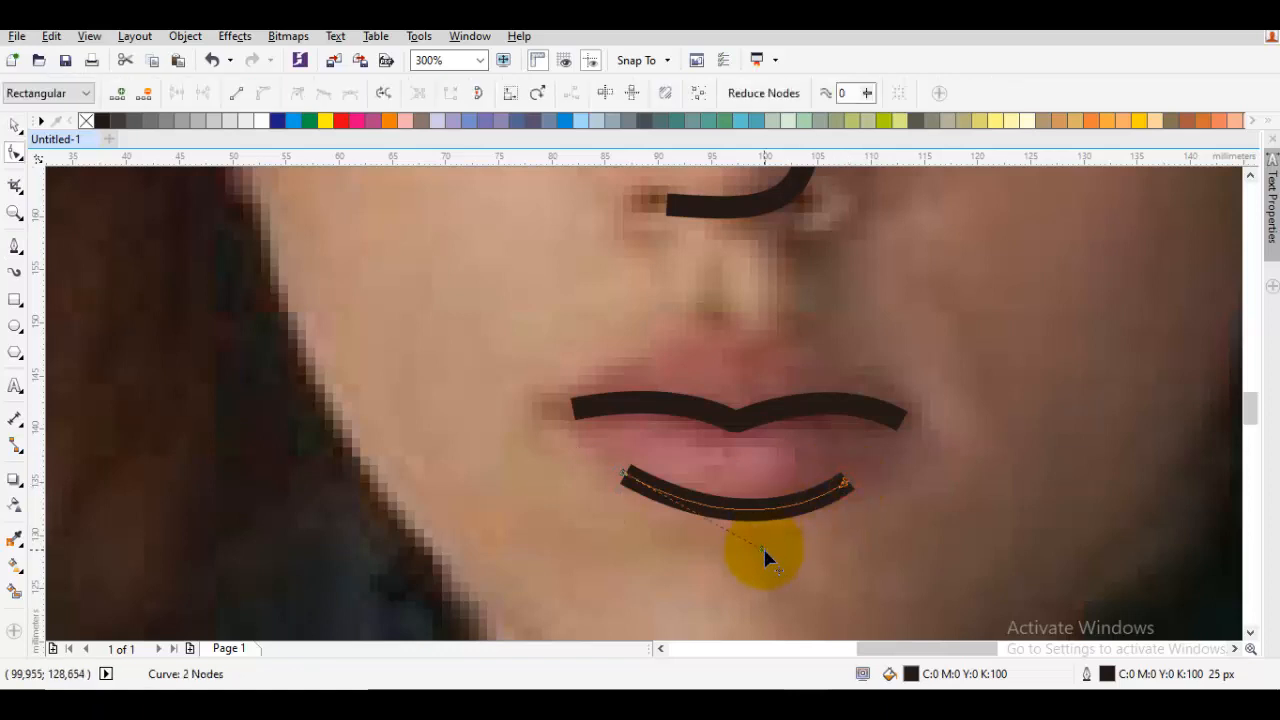
Adjust the curvature of the lower lip's stroke with its control handle and deselect it.
left_click_drag(763, 549, 739, 541)
key("space")
key("Escape")
scroll(738, 539, "down", 1)
Delete the portrait photo to preview the line art on the blank page, and undo the deletion.
left_click(885, 464)
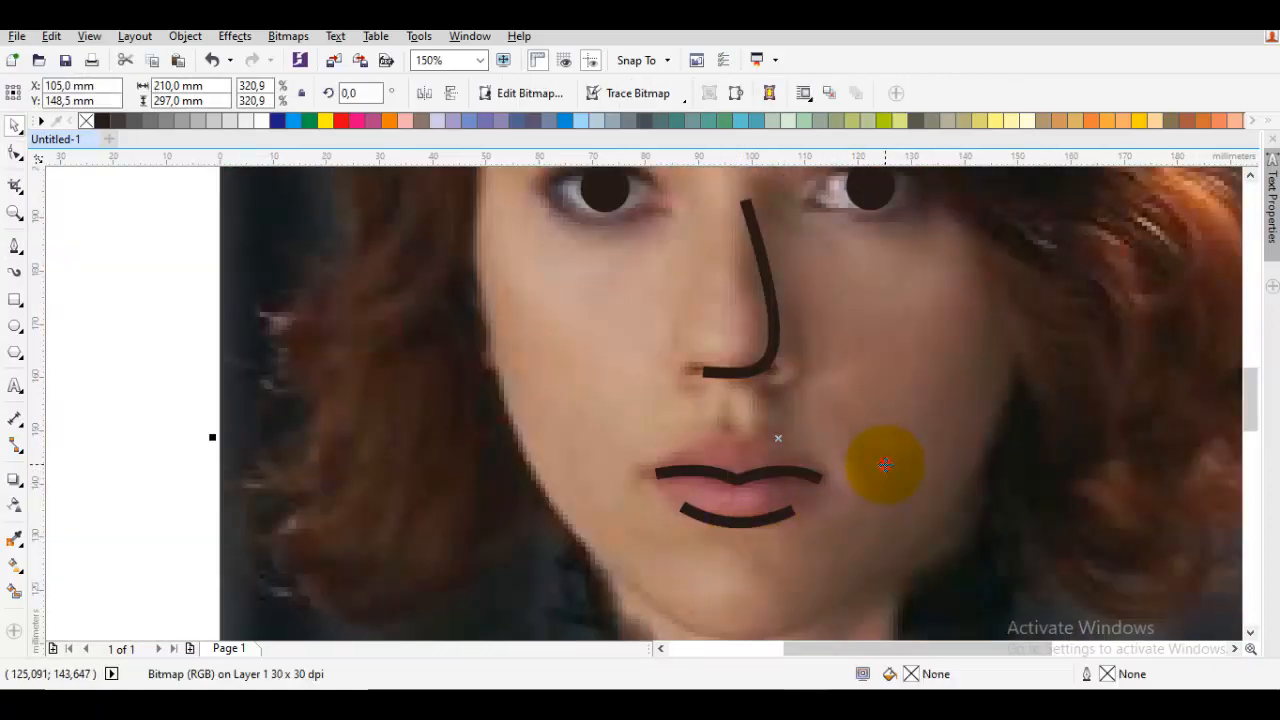
key("Delete")
scroll(885, 459, "down", 2)
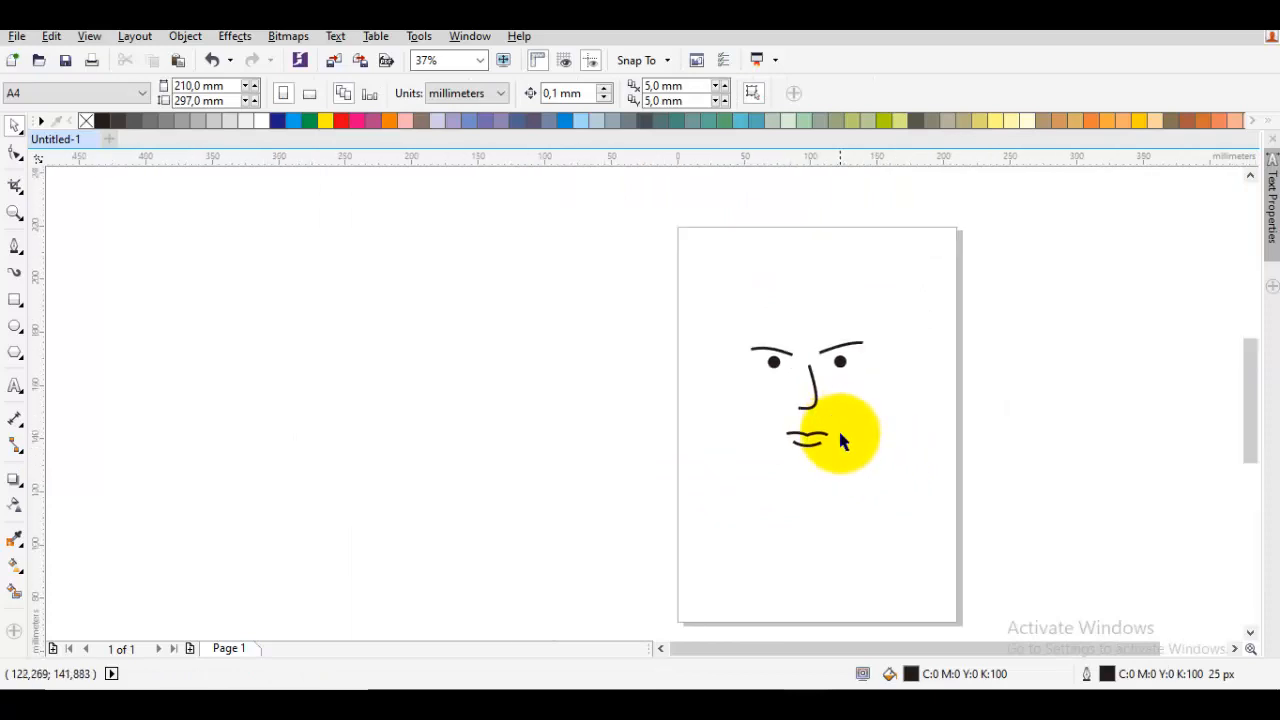
scroll(827, 430, "up", 1)
key("ctrl+z")
scroll(827, 430, "up", 3)
key("Escape")
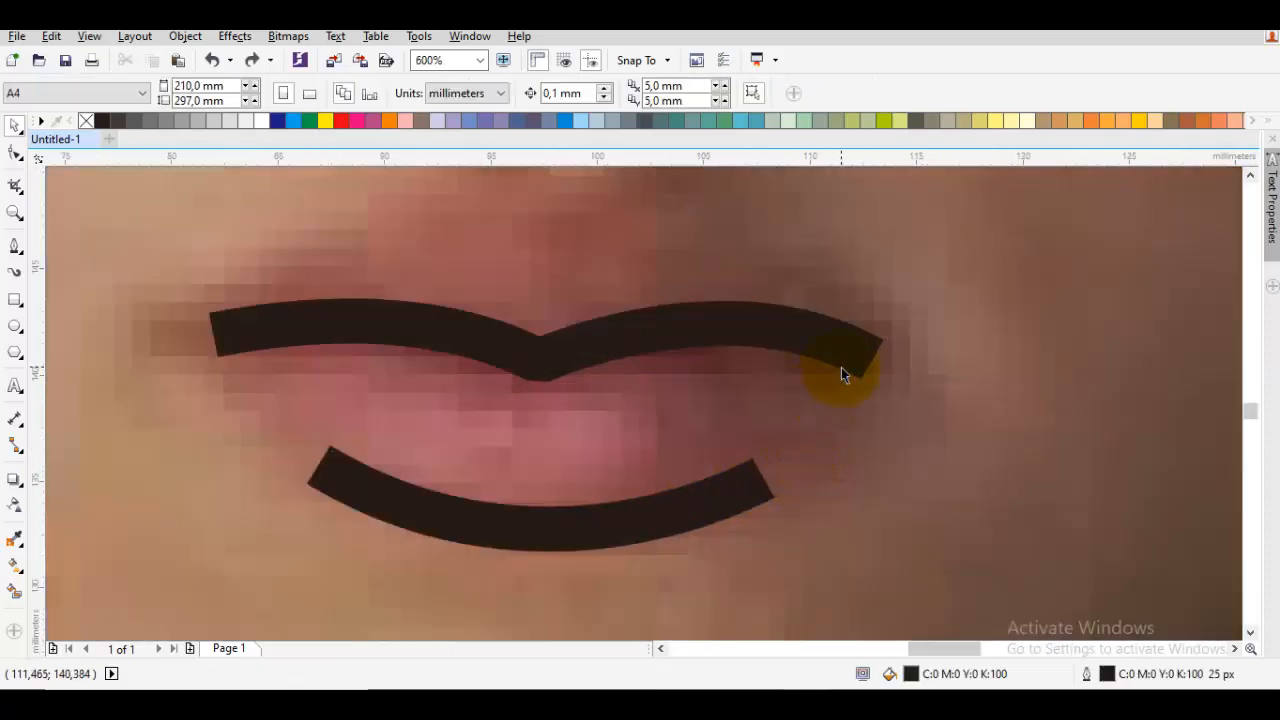
Nudge the lower lip stroke slightly down and refine the mouth line's central dip and arcs by adjusting its nodes and handles.
left_click_drag(755, 495, 746, 508)
double_click(551, 352)
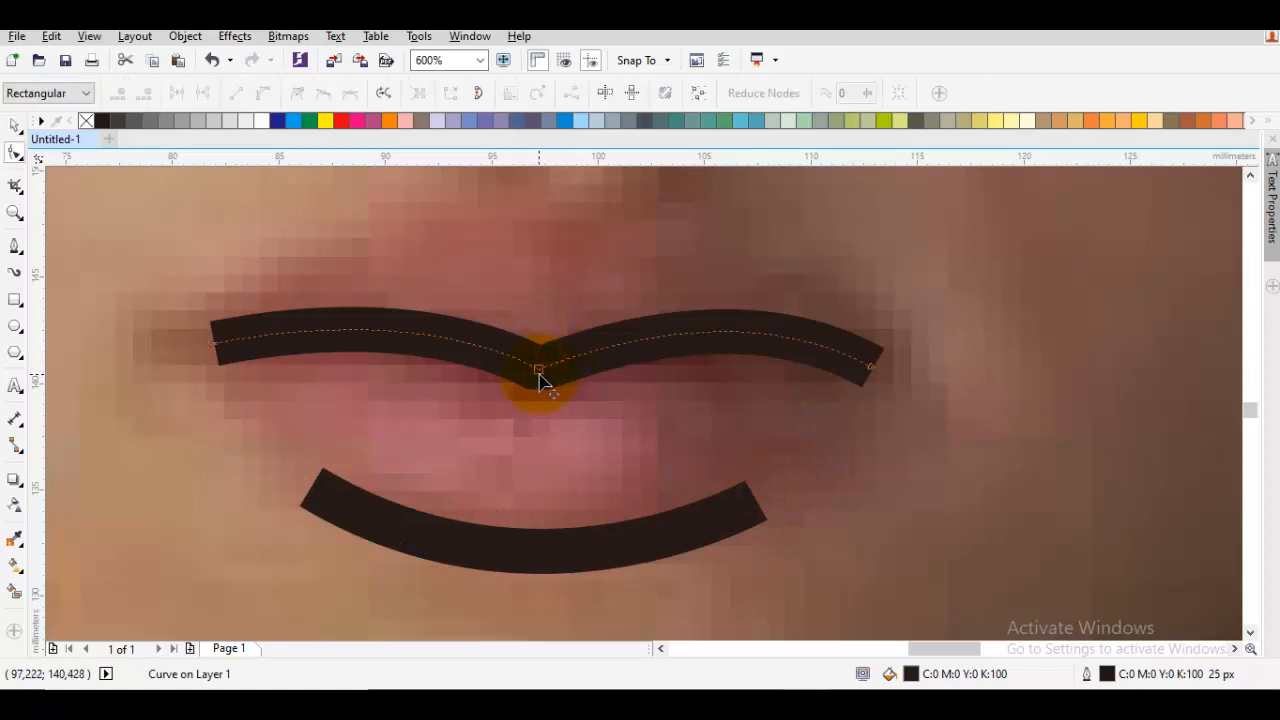
left_click(539, 372)
left_click_drag(532, 371, 528, 369)
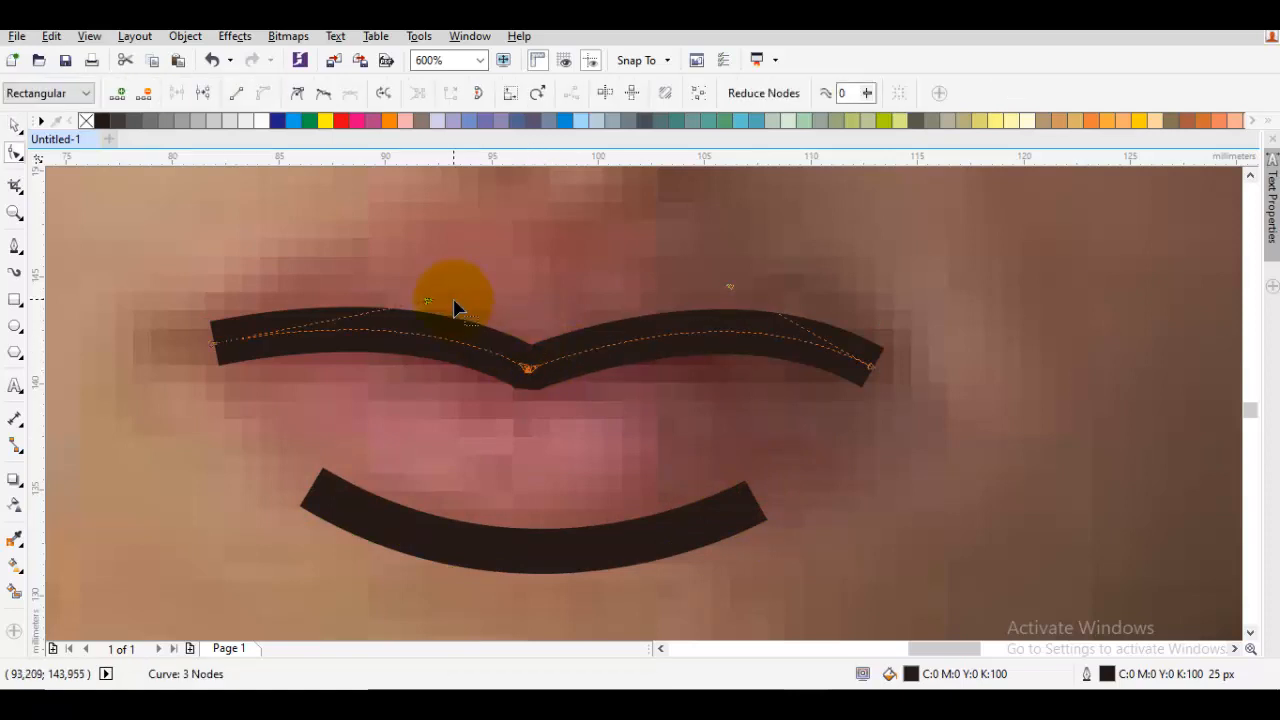
left_click_drag(427, 302, 443, 309)
left_click(640, 332)
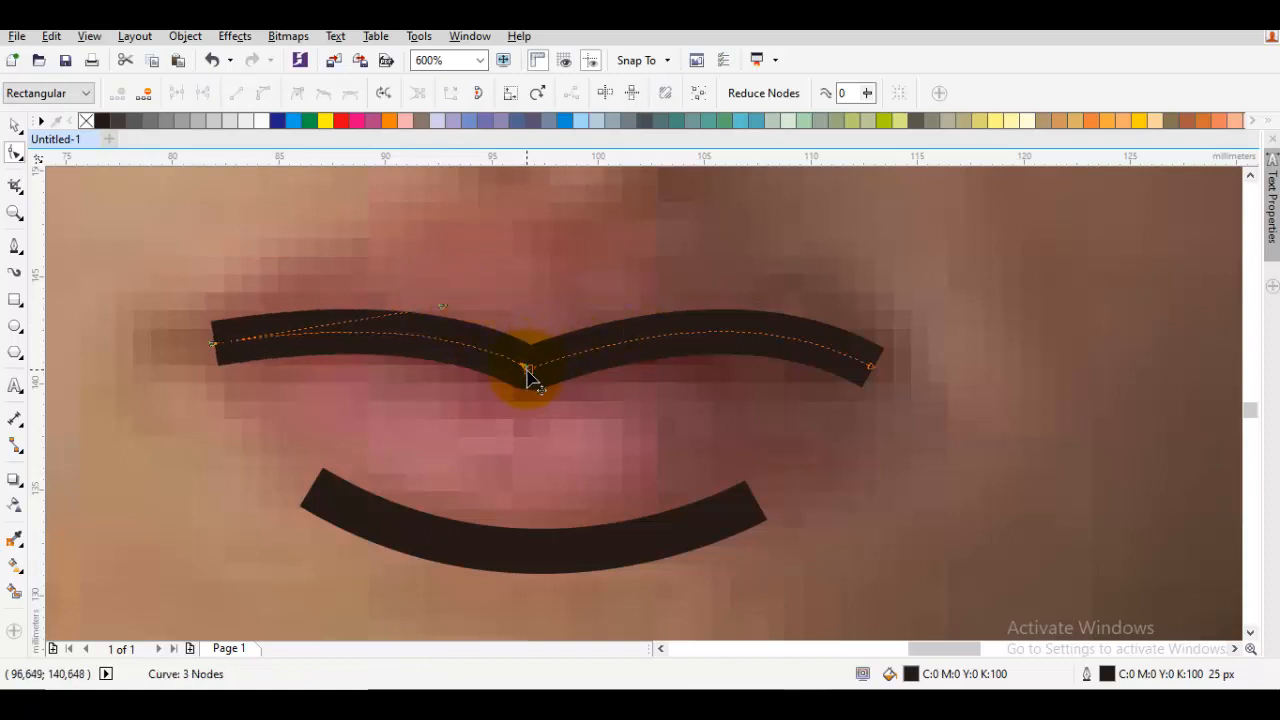
left_click_drag(527, 373, 537, 374)
left_click(730, 303)
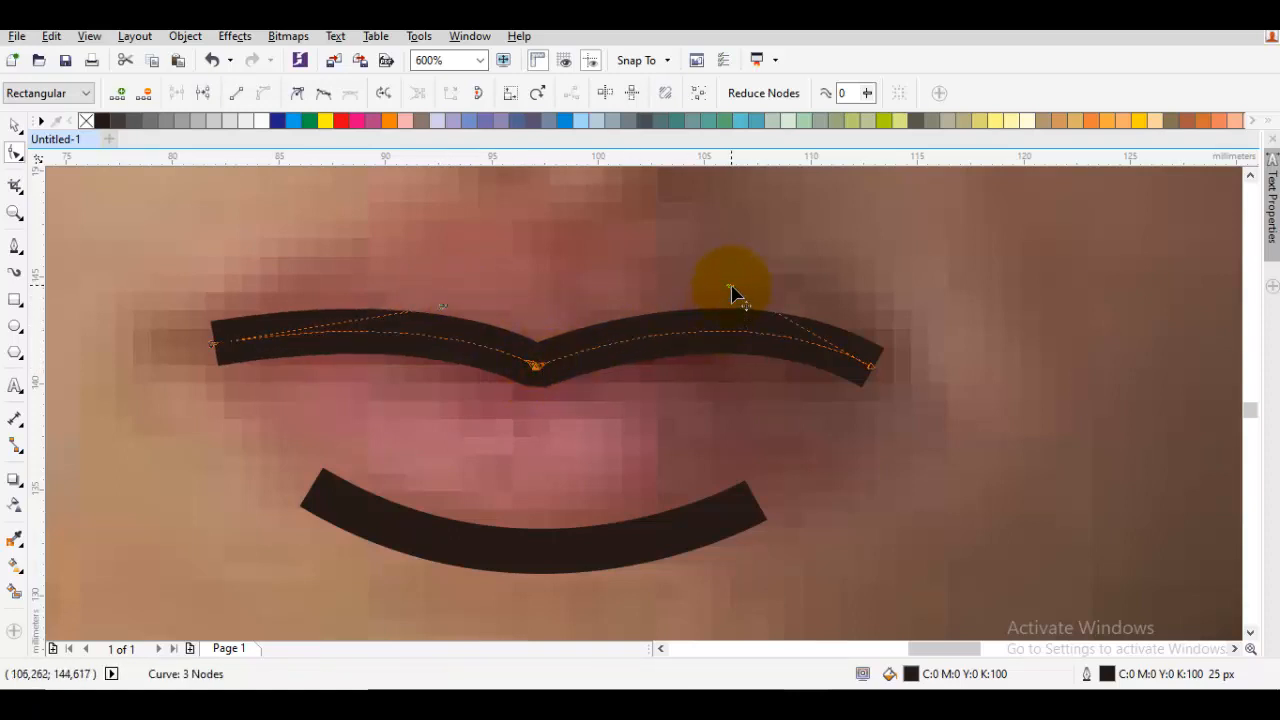
left_click_drag(731, 289, 730, 290)
key("space")
key("Escape")
scroll(733, 295, "down", 2)
Begin the hair outline with the Pen tool at the left cheek edge, curving under the left-hand lock to its flipped tip.
key("space")
mouse_move(604, 349)
left_mouse_down()
mouse_move(662, 366)
mouse_move(651, 357)
mouse_move(663, 466)
mouse_move(697, 465)
mouse_move(669, 449)
left_mouse_up()
scroll(663, 364, "down", 1)
scroll(649, 403, "up", 1)
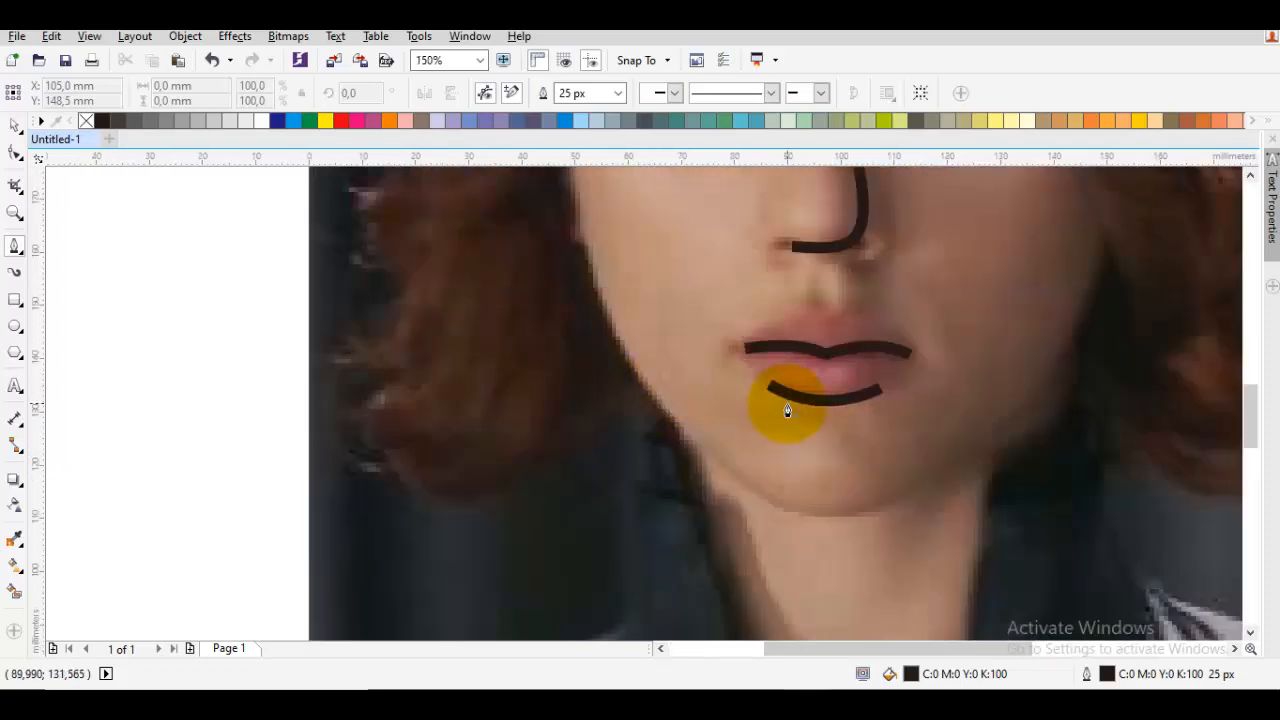
left_click_drag(686, 405, 797, 413)
left_click(742, 383)
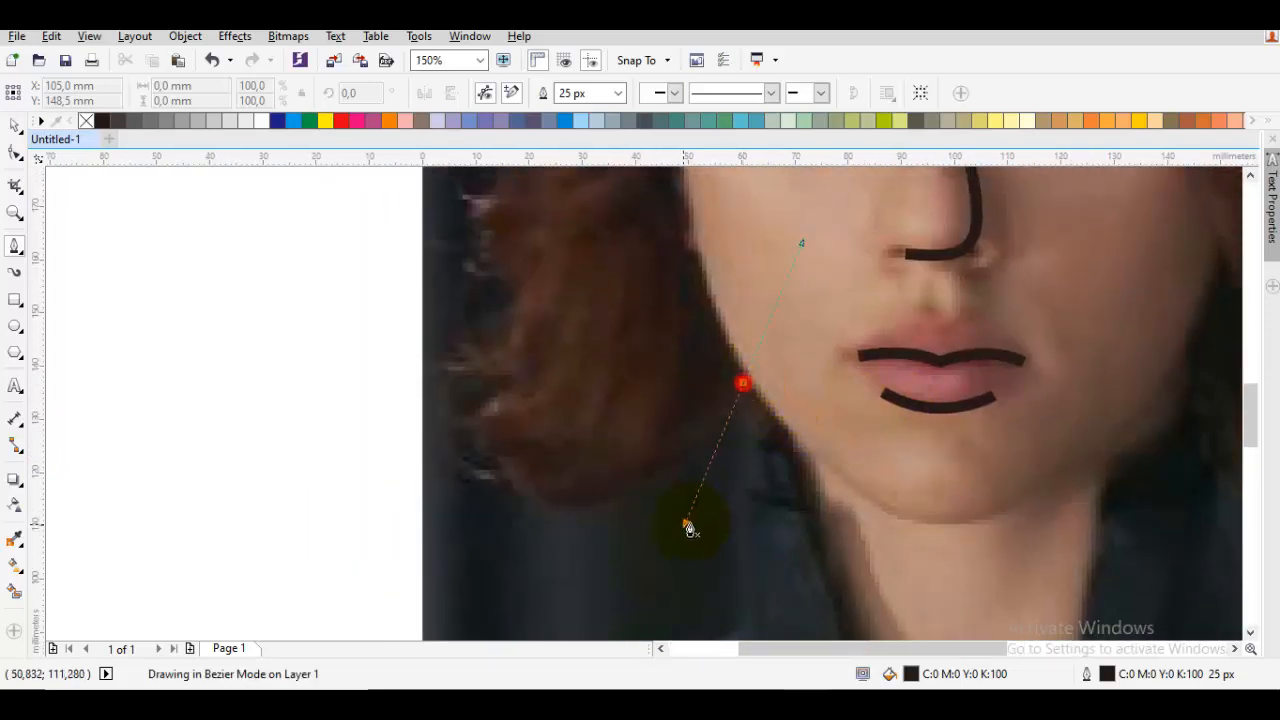
left_click_drag(440, 411, 507, 388)
left_click(523, 378)
scroll(523, 378, "down", 1)
Continue the hair outline up the left lock's outer edge and around the small inward notch above it.
left_click_drag(520, 298, 494, 447)
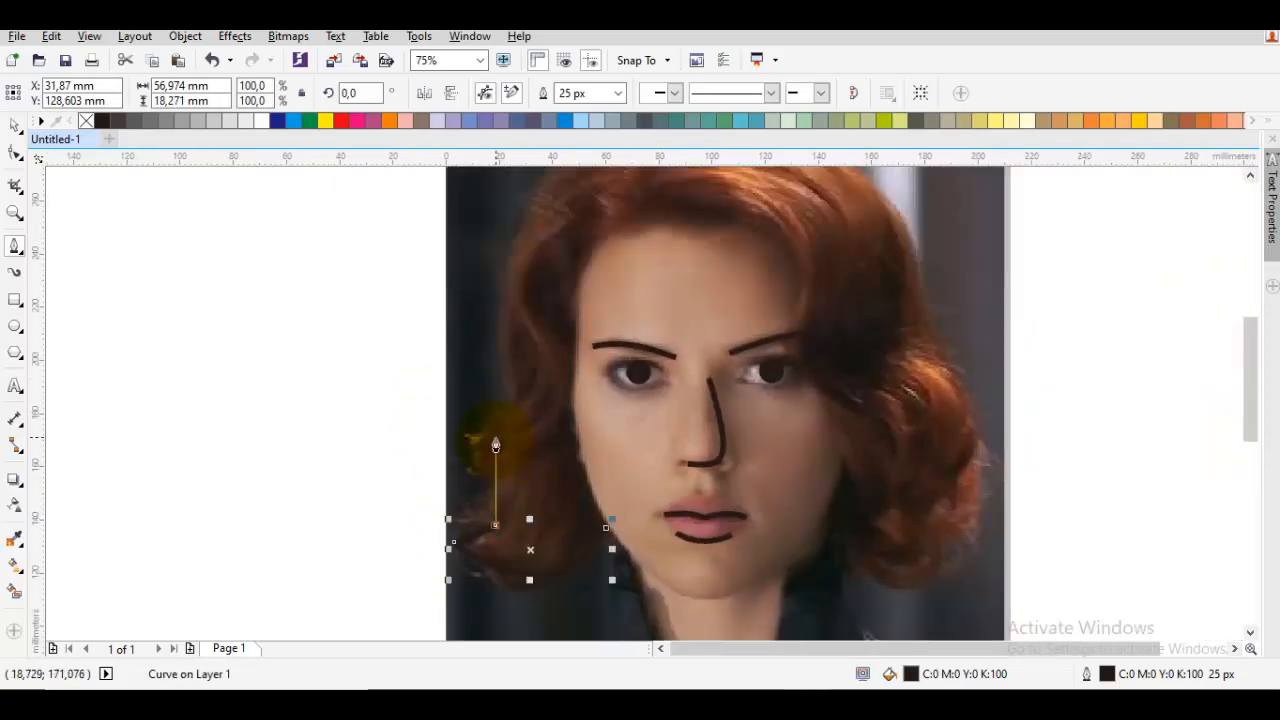
scroll(494, 445, "up", 1)
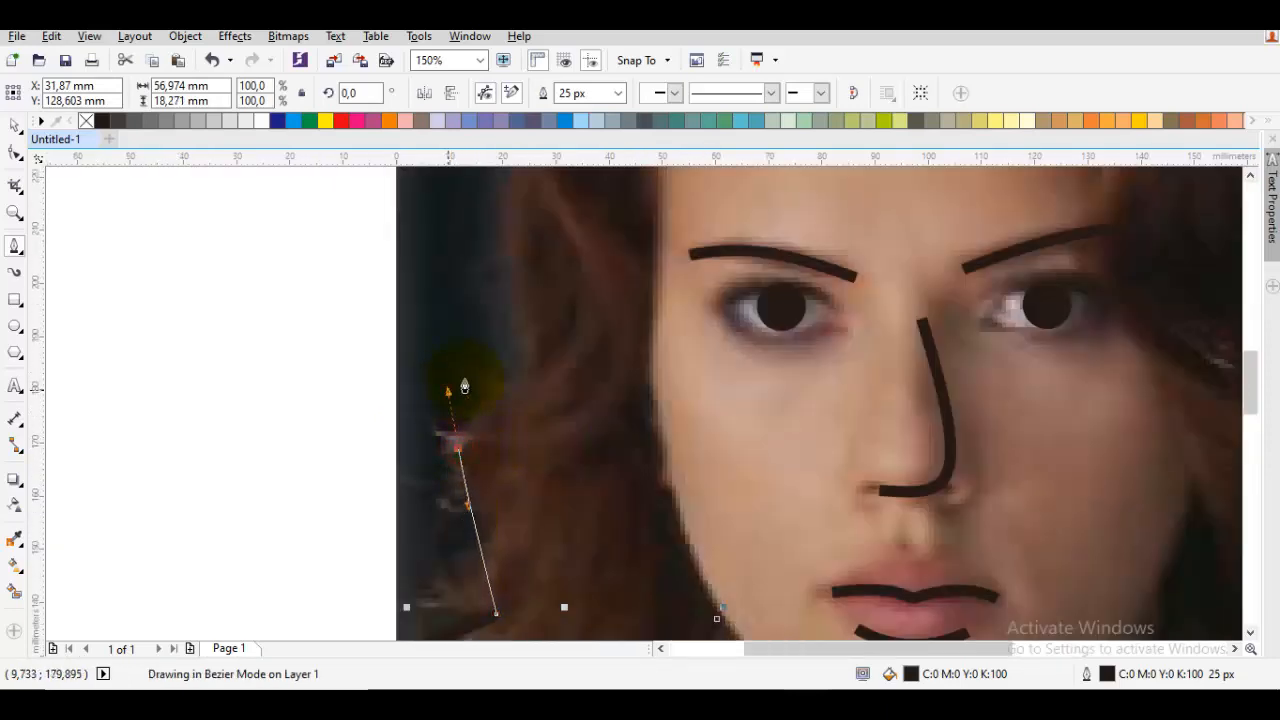
left_click(481, 349)
left_click_drag(523, 390, 558, 395)
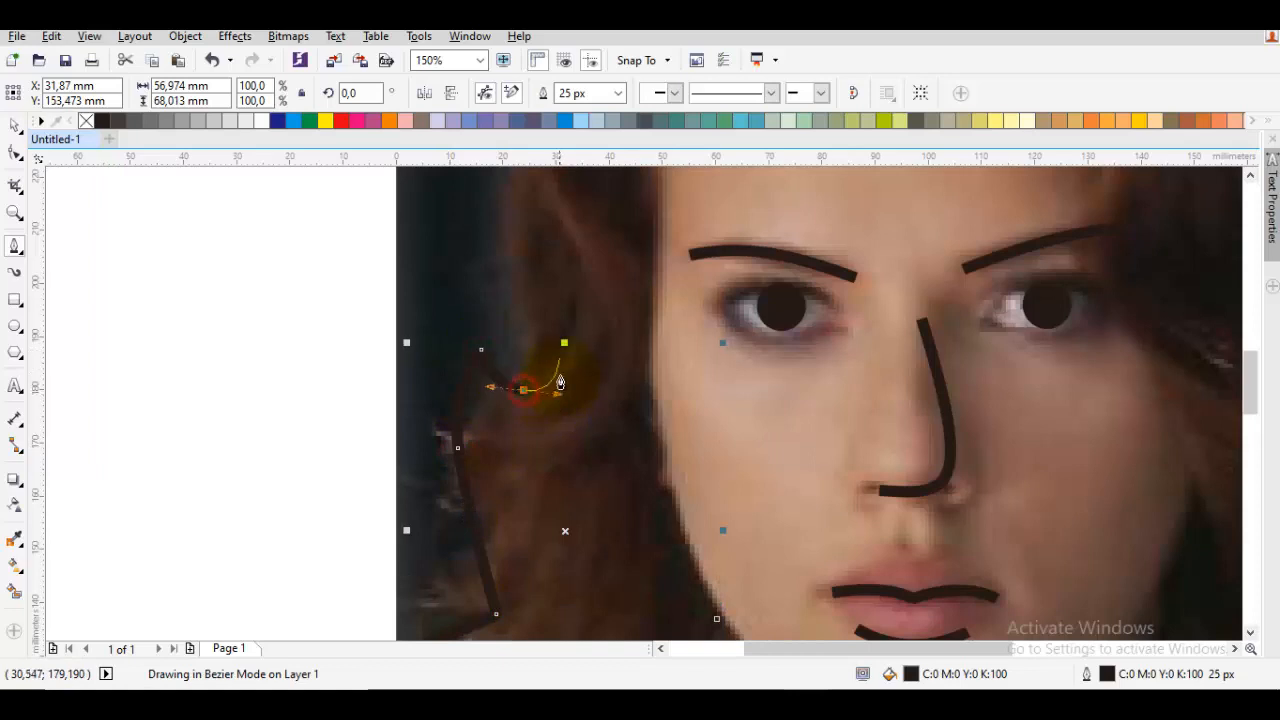
Carry the hair outline up the left side of the head with smooth curves to the parting at the crown.
scroll(560, 383, "down", 1)
mouse_move(557, 287)
left_mouse_down()
mouse_move(496, 424)
mouse_move(571, 289)
mouse_move(575, 300)
left_mouse_up()
left_click(597, 337)
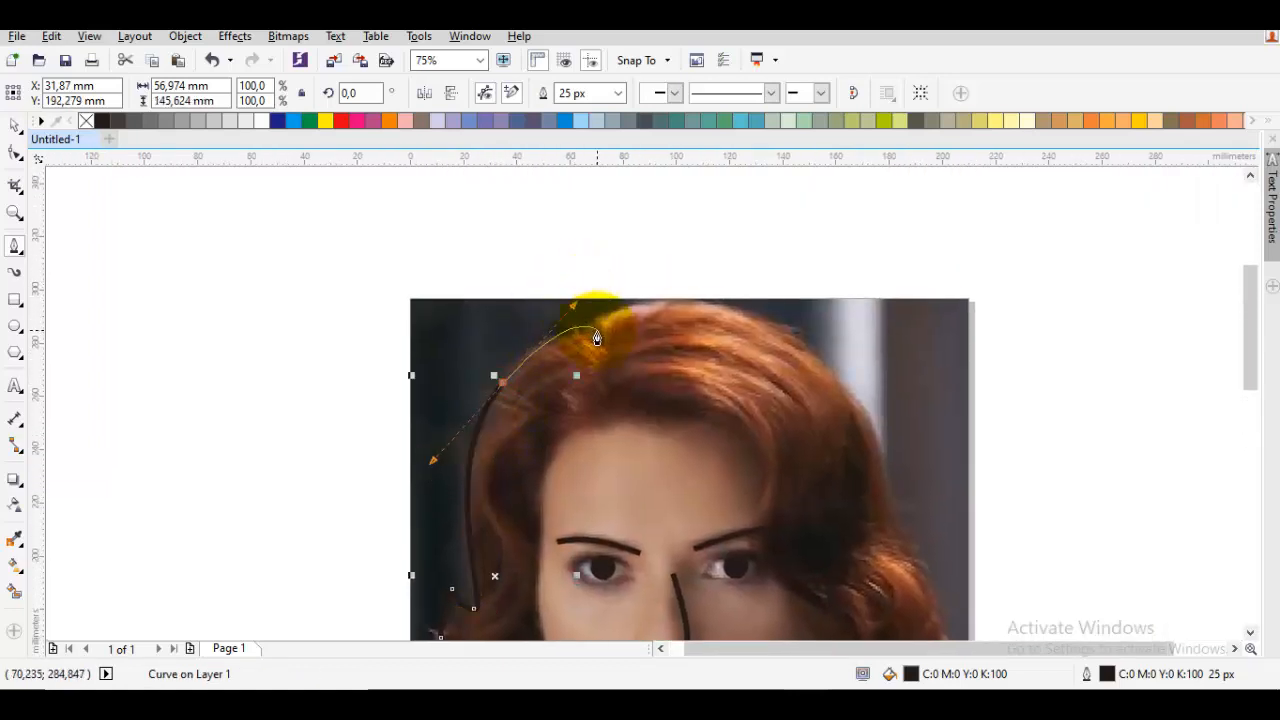
key("ctrl+z")
left_click_drag(490, 393, 551, 309)
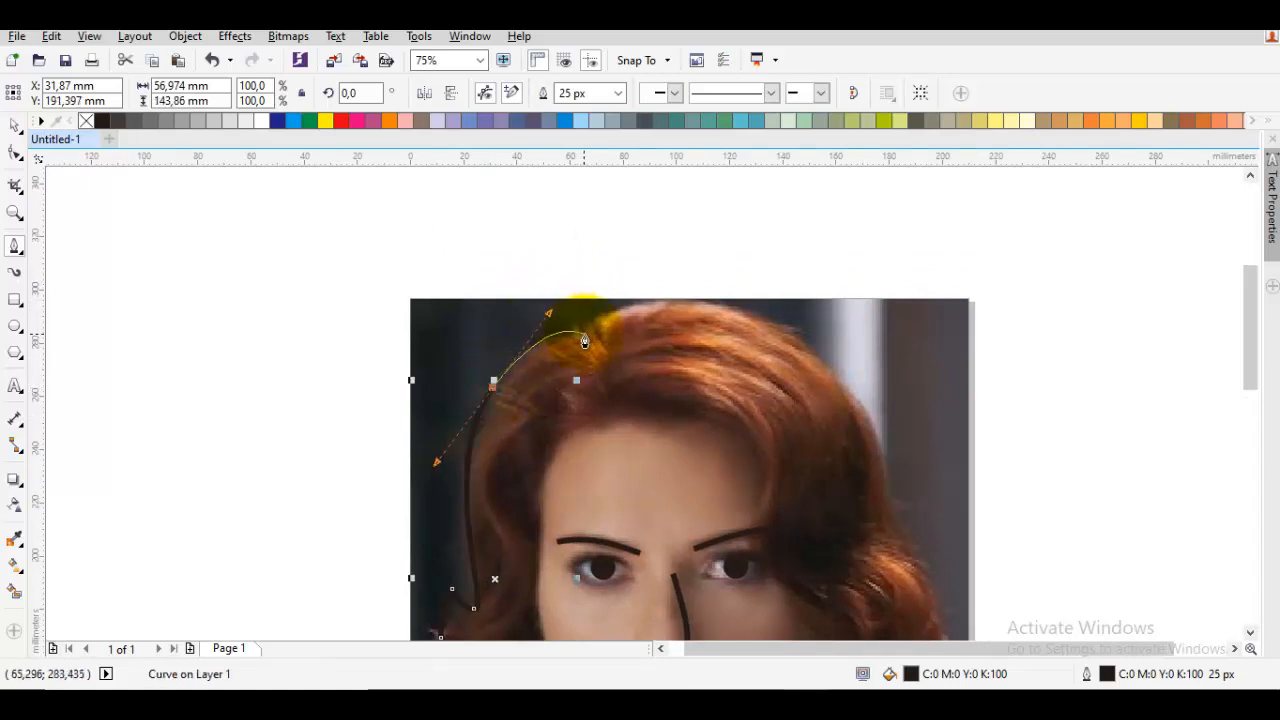
left_click(590, 332)
Trace the hair outline over the crown and down the right side to just below brow level.
mouse_move(783, 342)
left_mouse_down()
mouse_move(894, 377)
mouse_move(904, 406)
left_mouse_up()
left_click(895, 538)
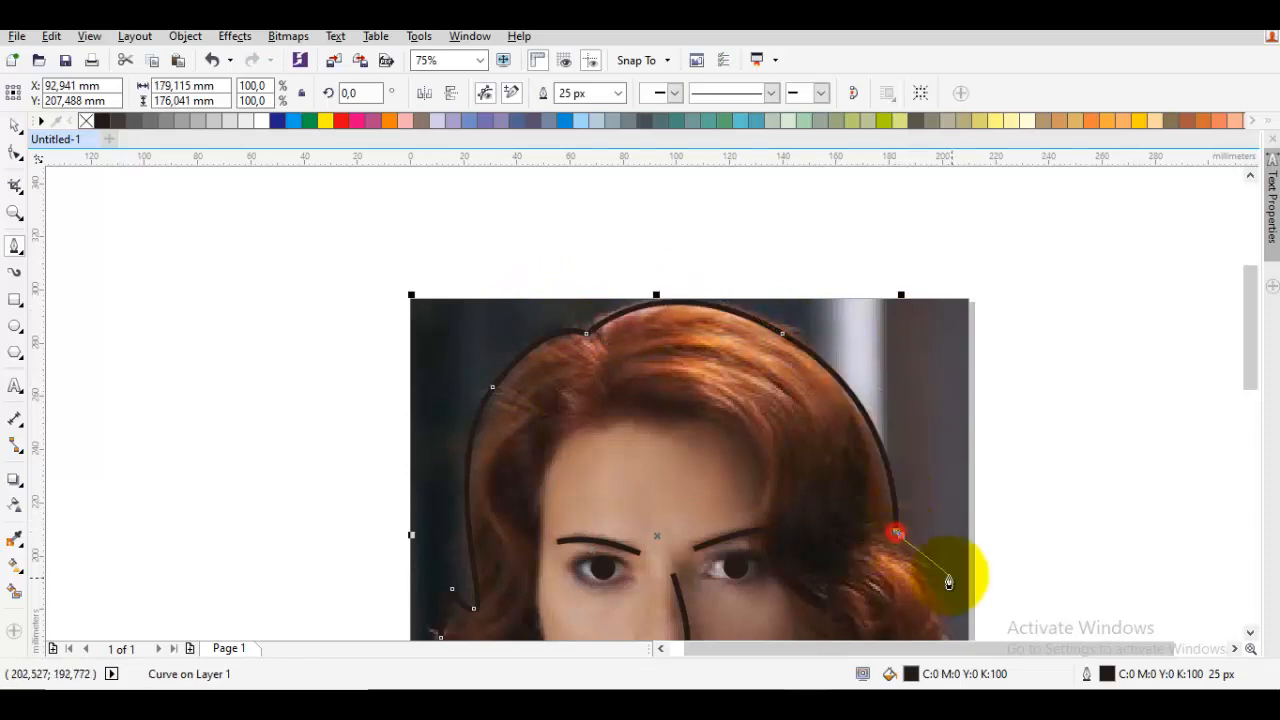
left_click_drag(949, 580, 900, 431)
scroll(873, 335, "up", 1)
Trace the right-hand lock's outer curve, its pointed notch and its rounded underside back to the jaw.
left_click_drag(876, 477, 917, 366)
left_click(873, 389)
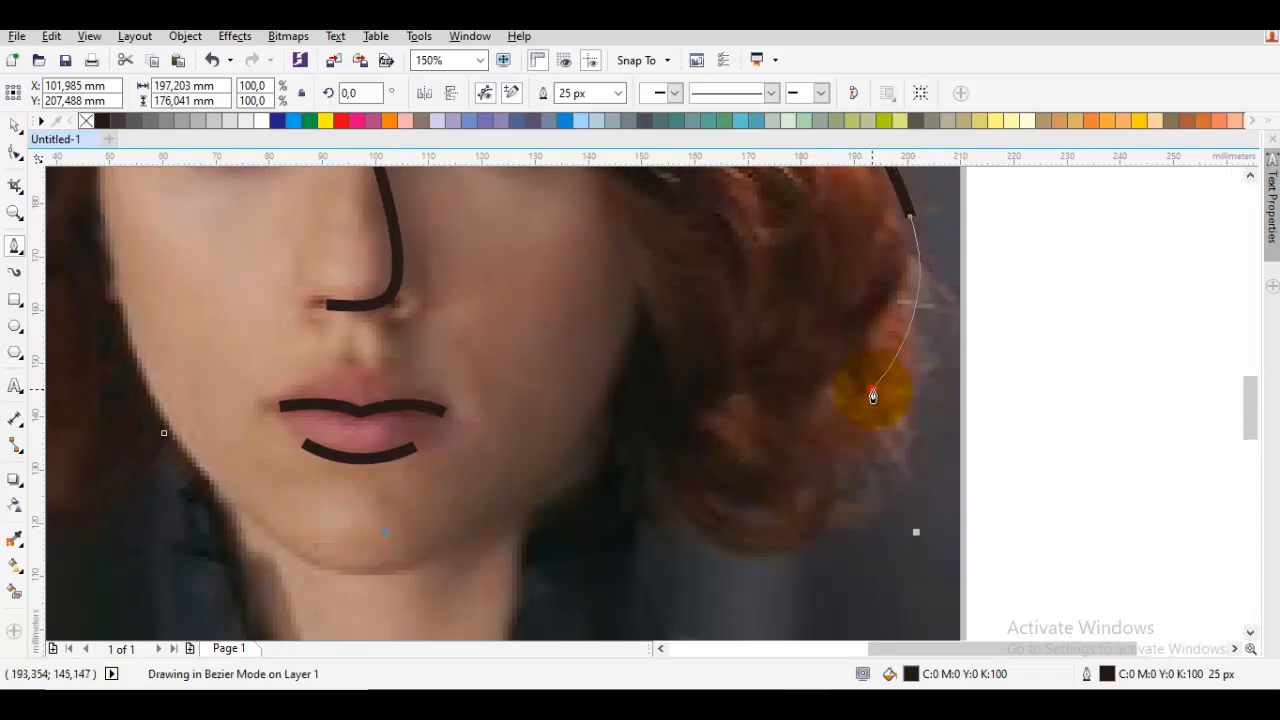
left_click(922, 397)
left_click_drag(764, 541, 626, 565)
left_click(592, 424)
Extend the hair outline with a short segment from the right jaw up to the cheek edge.
left_click_drag(616, 338, 606, 429)
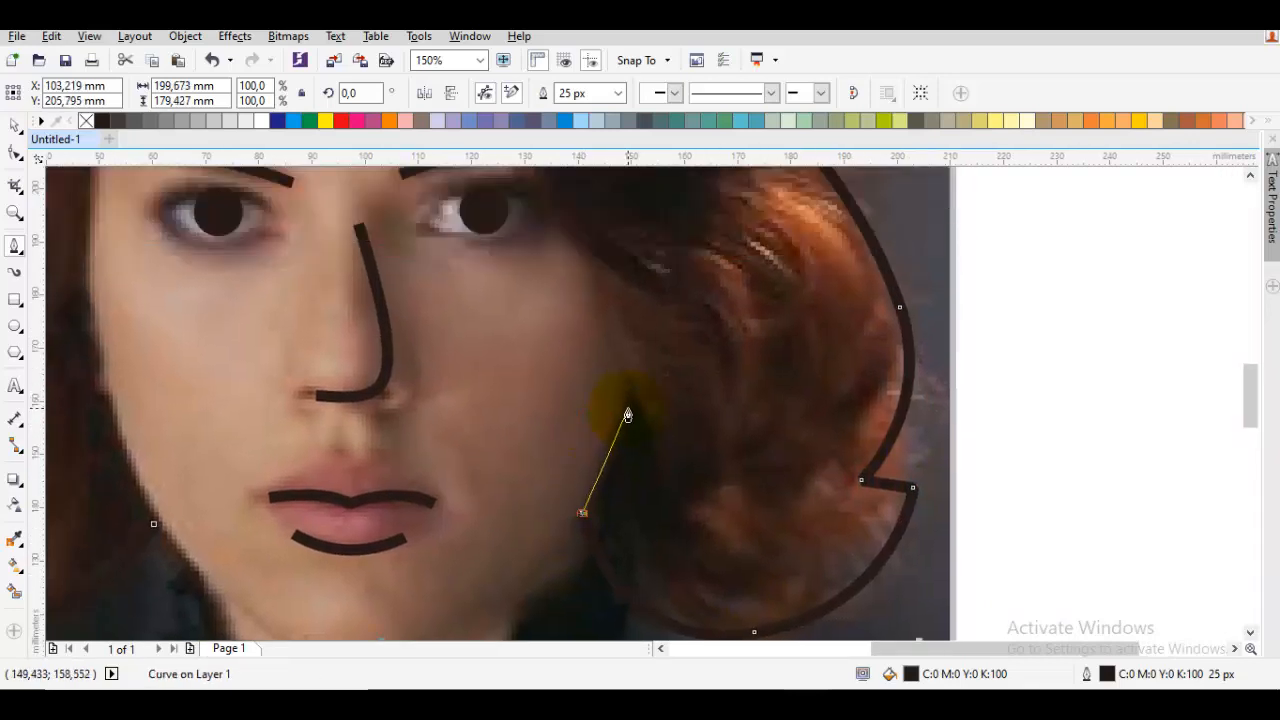
left_click(631, 403)
scroll(590, 370, "up", 6)
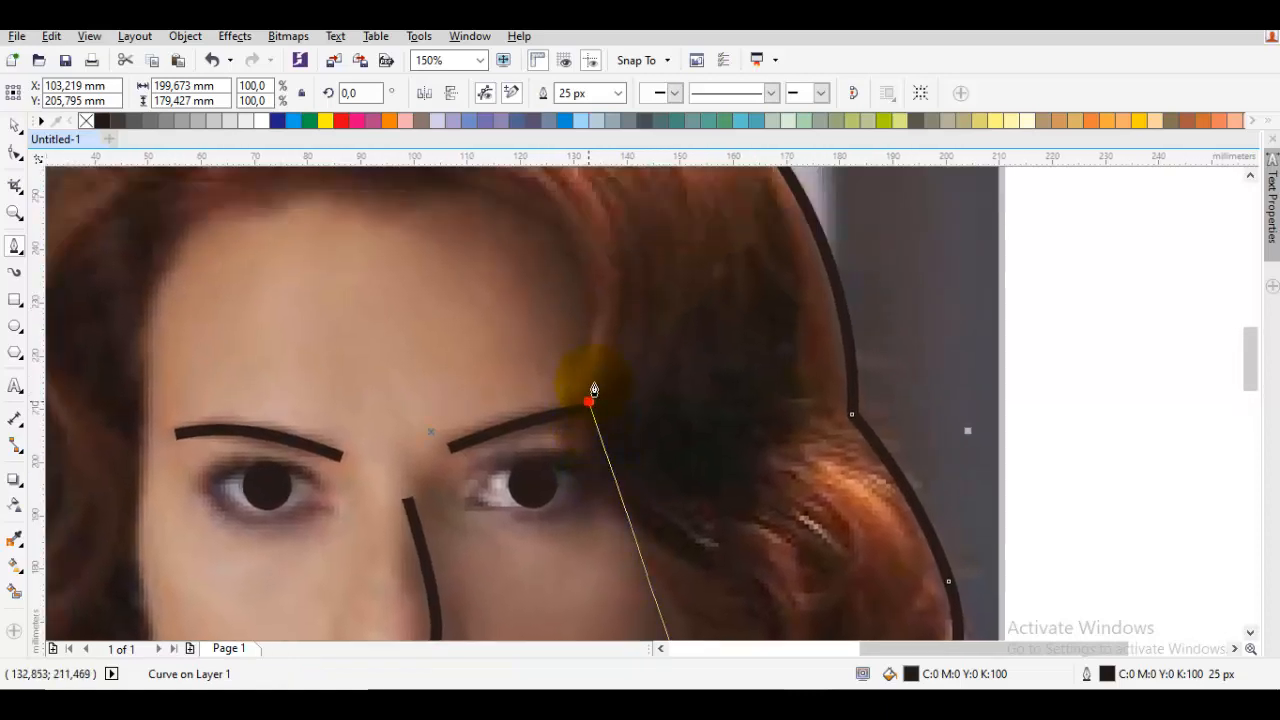
left_click_drag(589, 401, 625, 297)
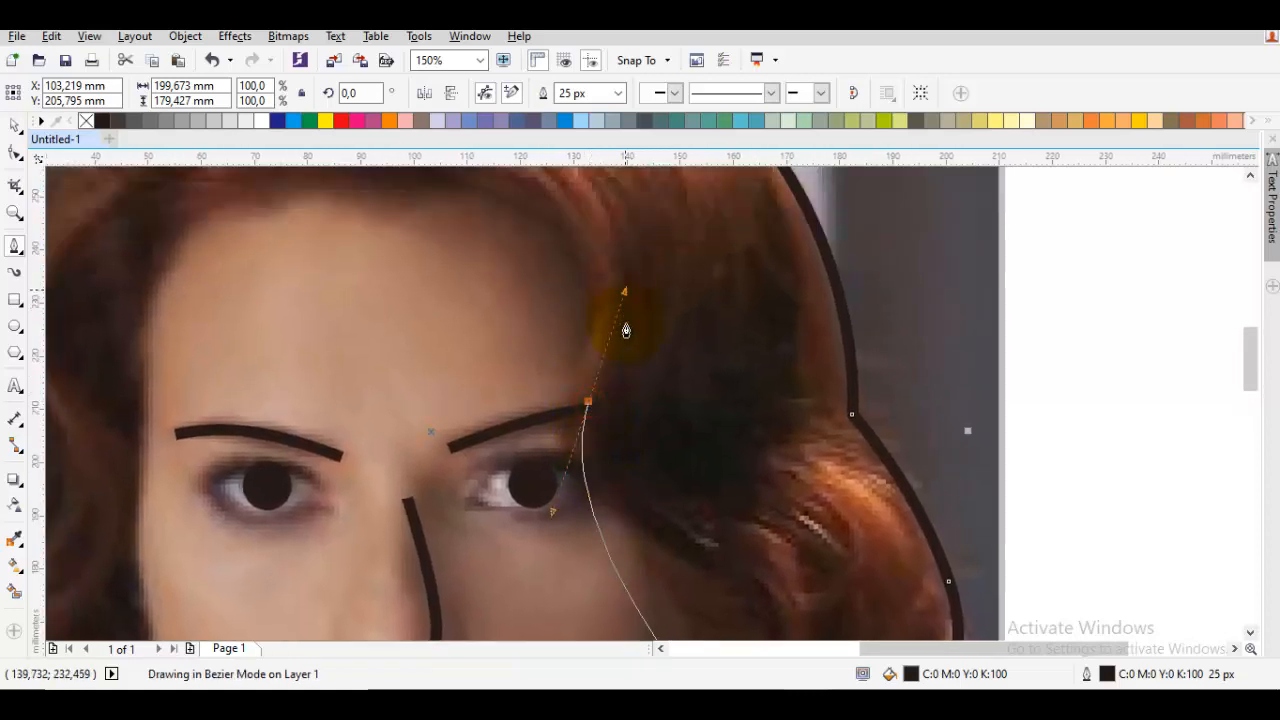
left_click_drag(628, 428, 646, 343)
key("ctrl+z")
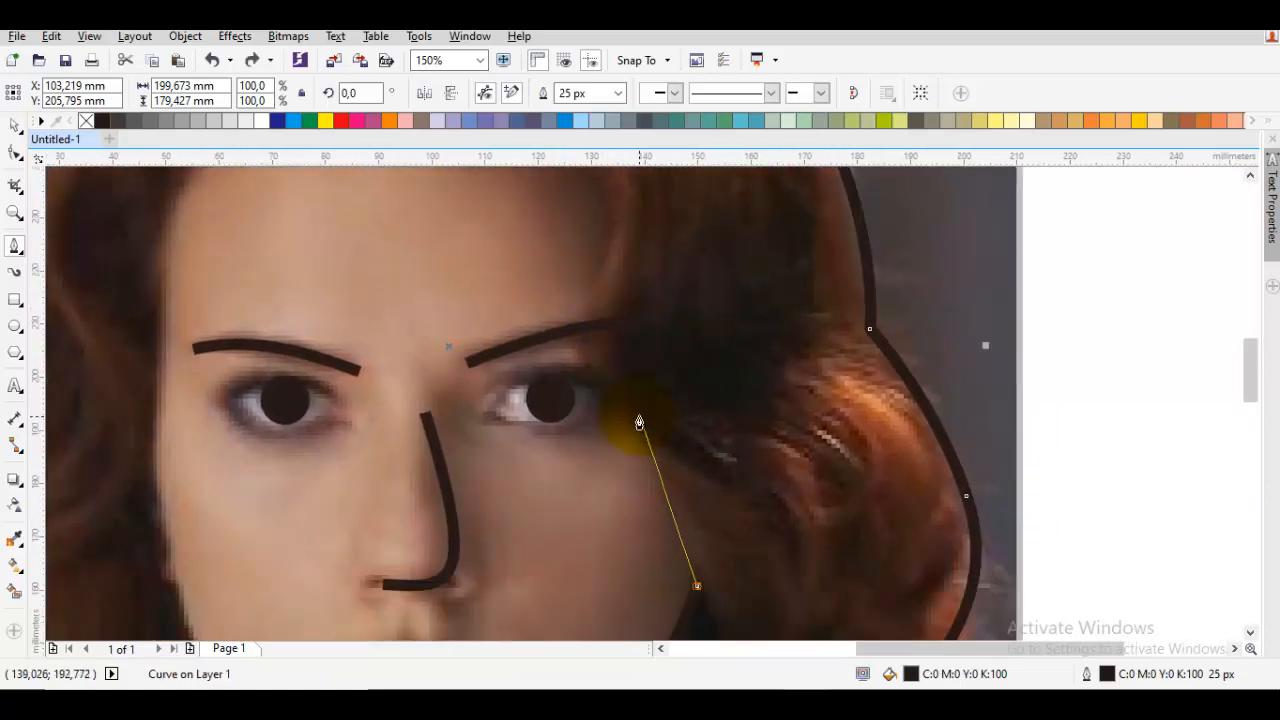
Trace the hair's inner edge up past the right eye and temple and across the forehead to the hairline below the parting.
left_click_drag(630, 414, 543, 295)
left_click_drag(576, 244, 570, 420)
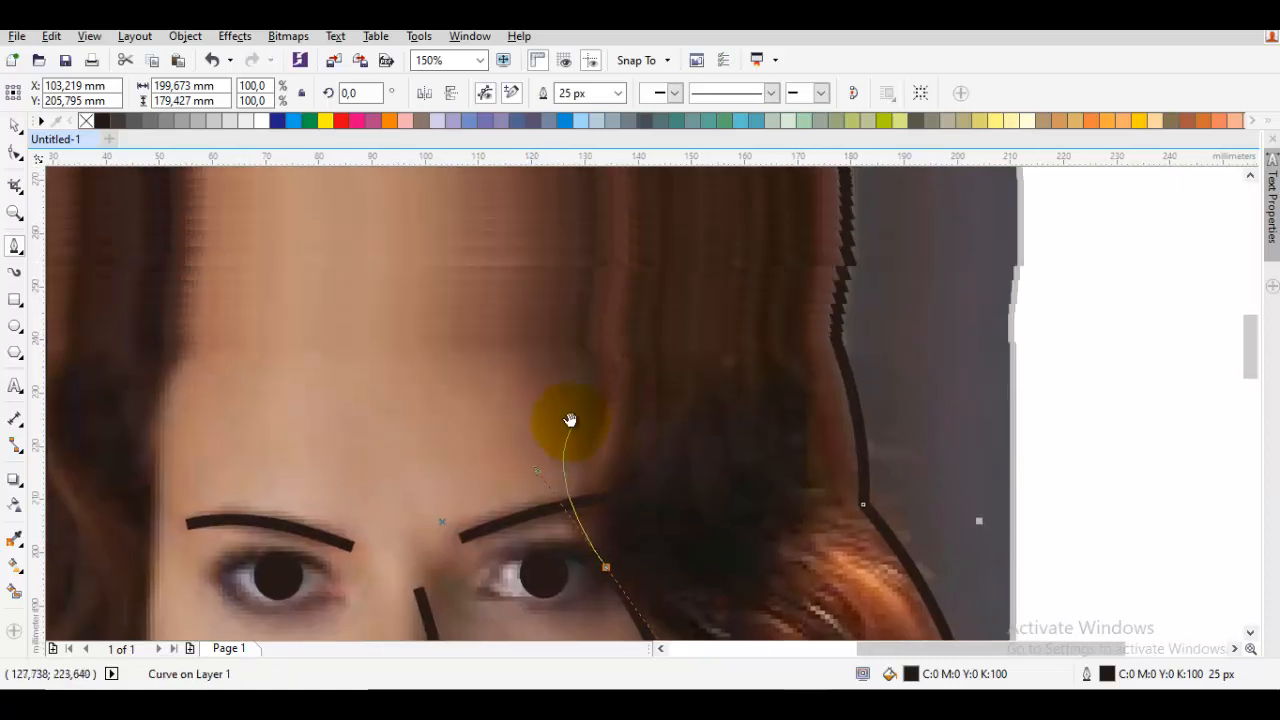
left_click_drag(543, 325, 397, 244)
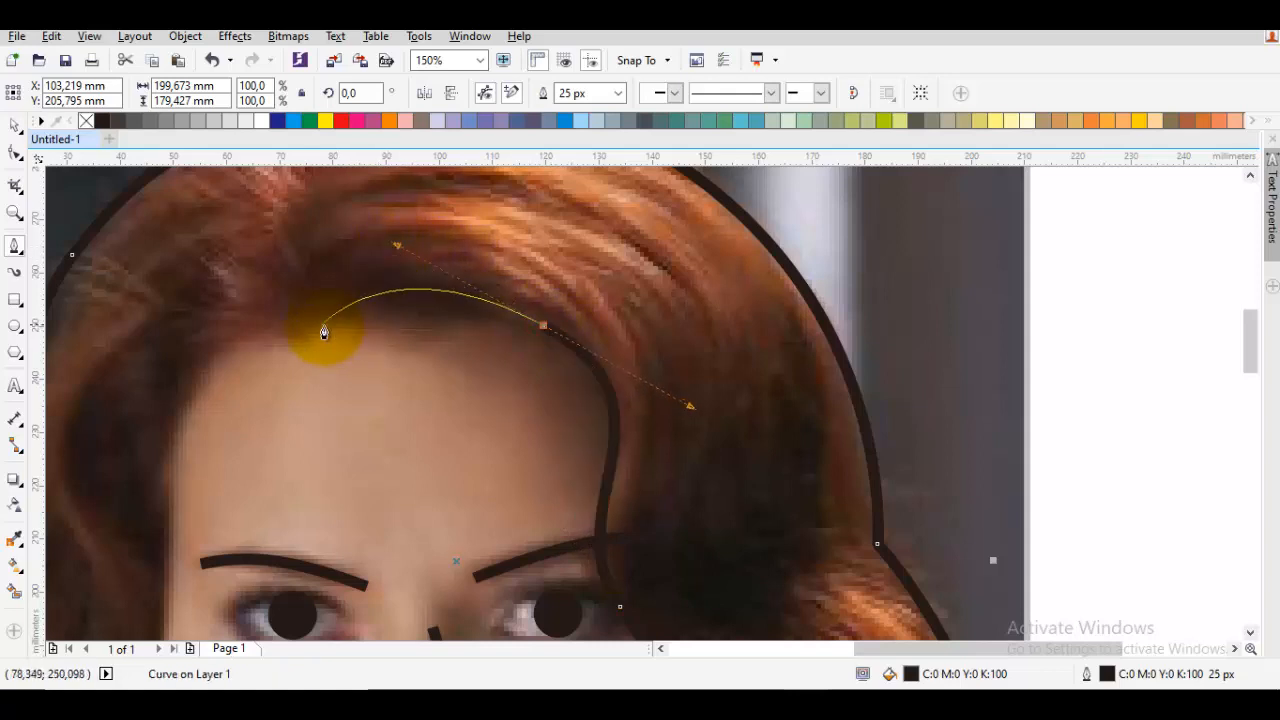
left_click(314, 322)
left_click_drag(186, 357, 334, 277)
left_click_drag(323, 374, 403, 280)
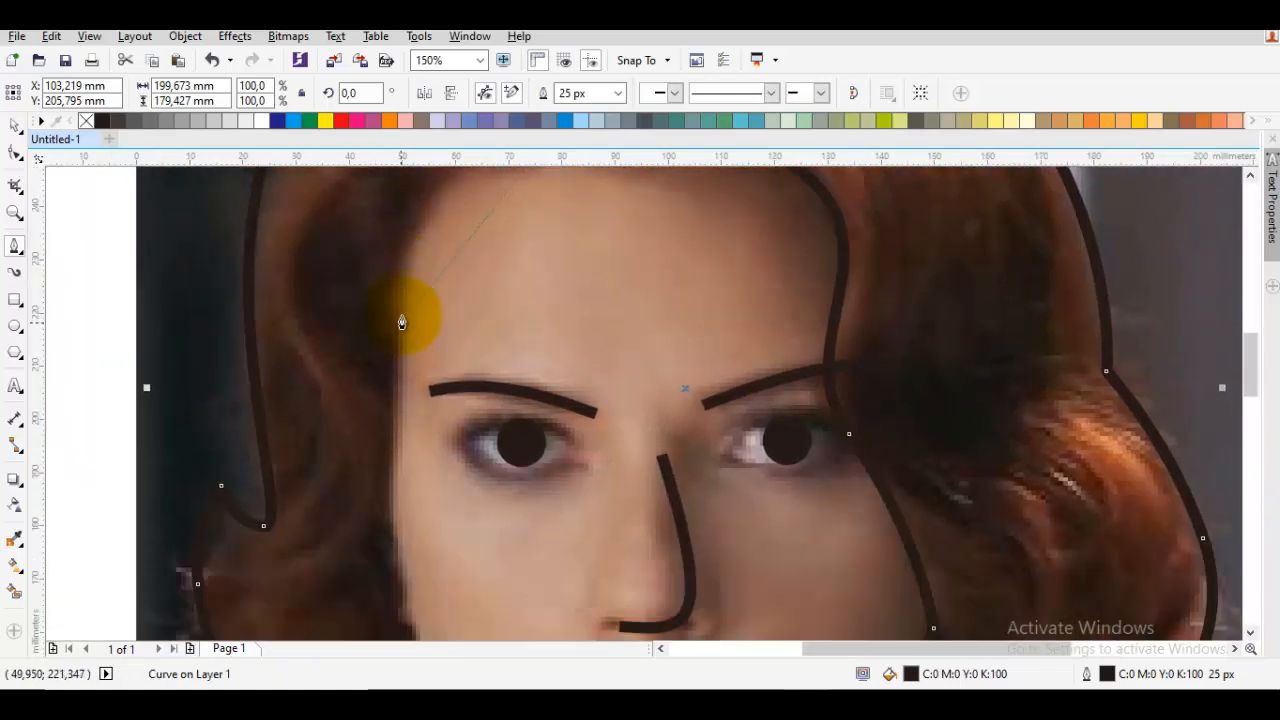
left_click_drag(401, 360, 401, 588)
left_click_drag(401, 306, 468, 345)
key("ctrl+z")
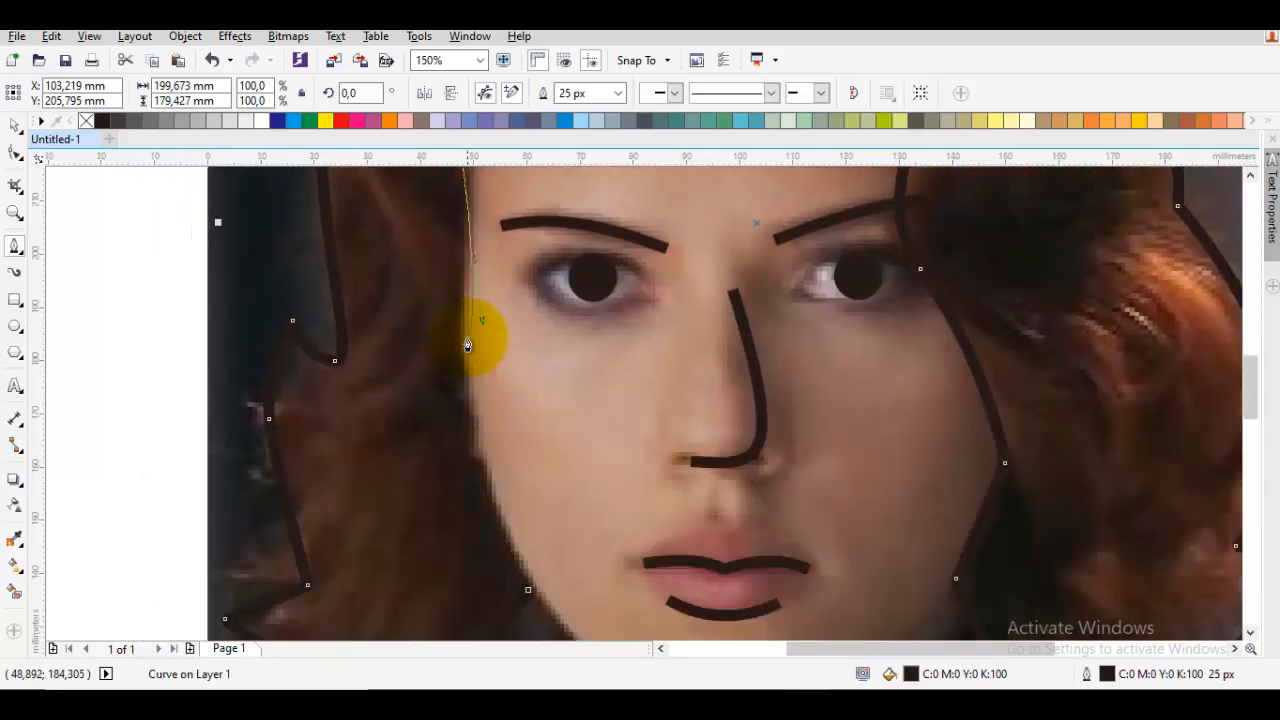
left_click_drag(462, 416, 460, 370)
scroll(466, 405, "down", 3)
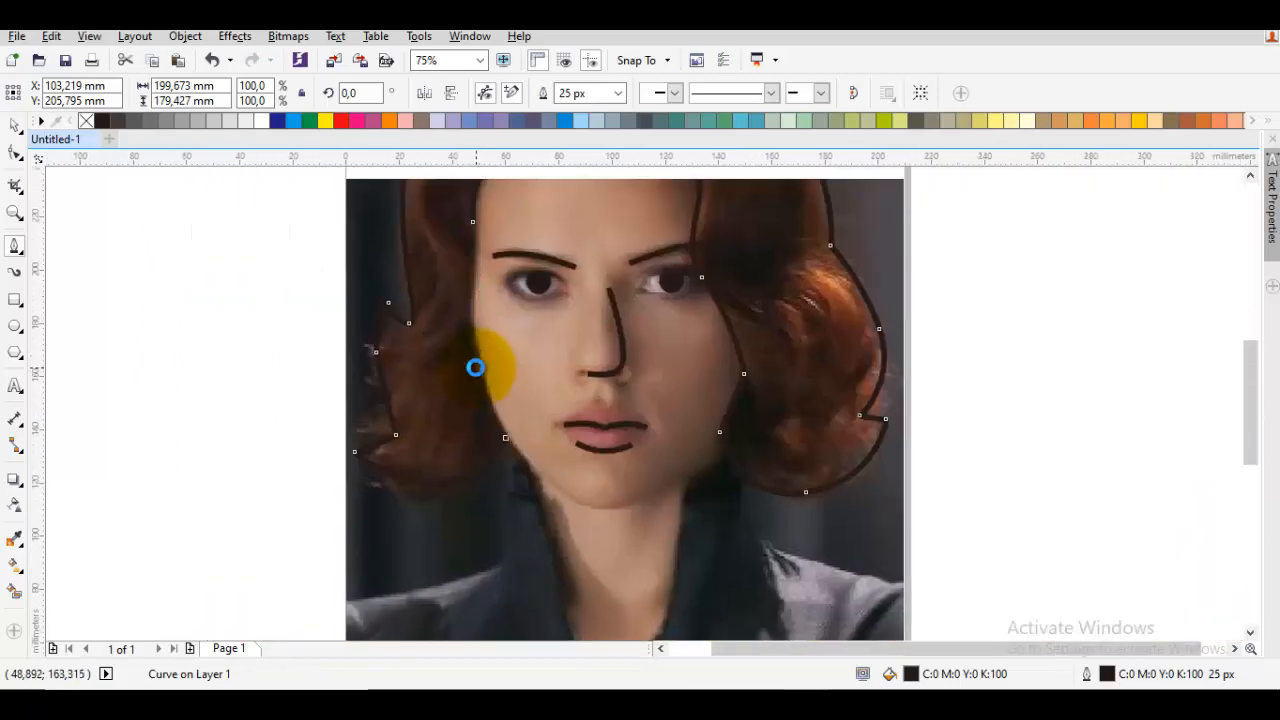
Curve the inner hairline down the left temple and cheek, and close the hair shape at its starting point.
left_click_drag(472, 280, 486, 414)
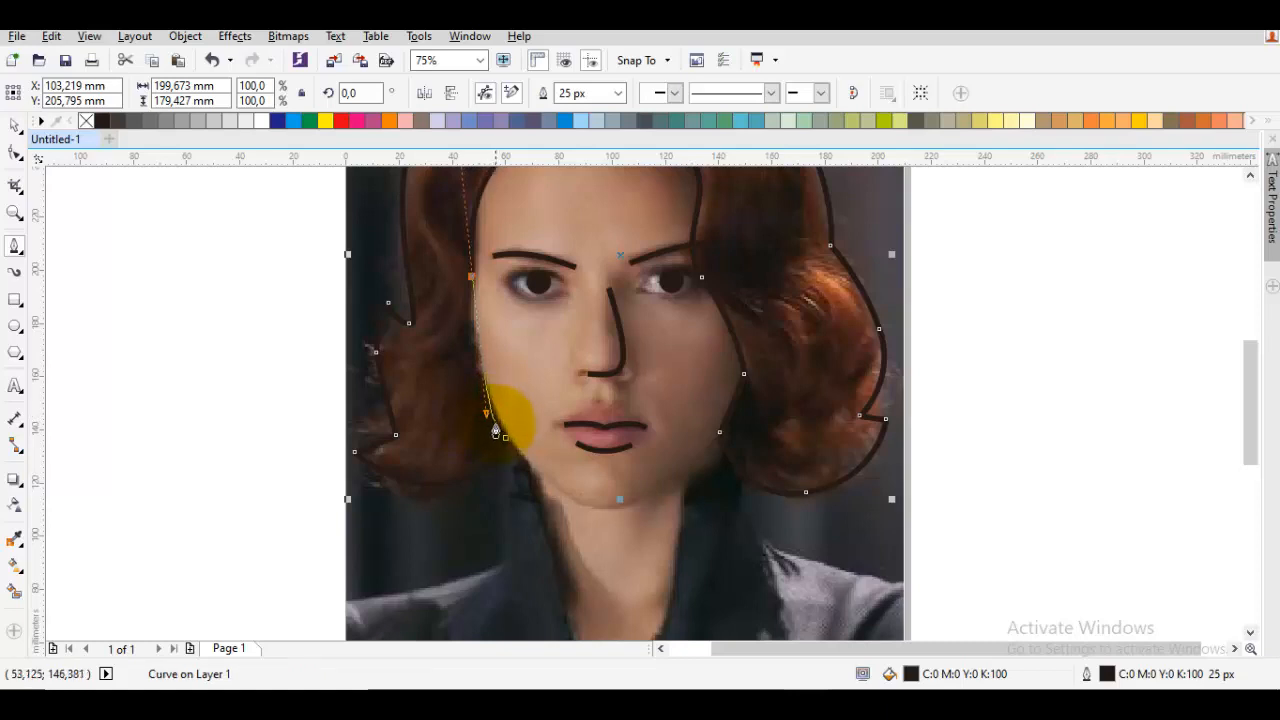
left_click(504, 438)
left_click_drag(486, 322, 470, 435)
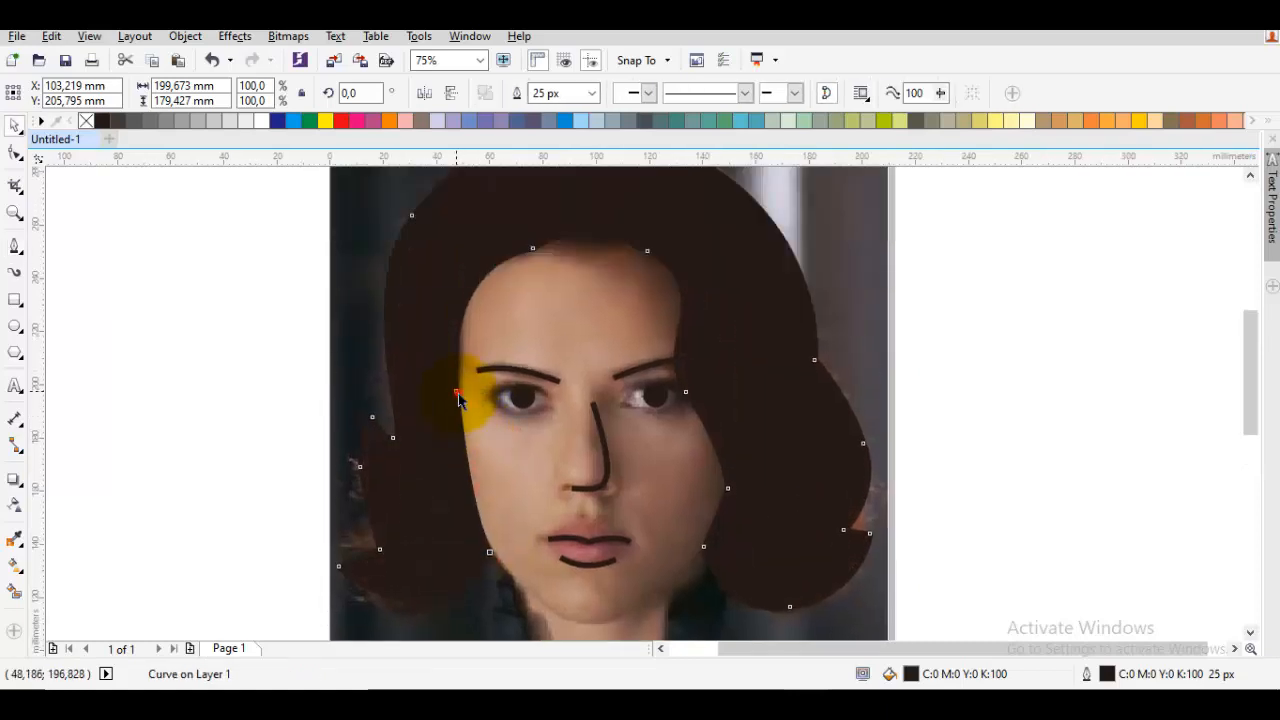
Delete the node beside the left eye on the hair shape's inner edge to smooth the face contour.
key("F10")
left_click(457, 393)
double_click(457, 393)
left_click_drag(515, 270, 517, 310)
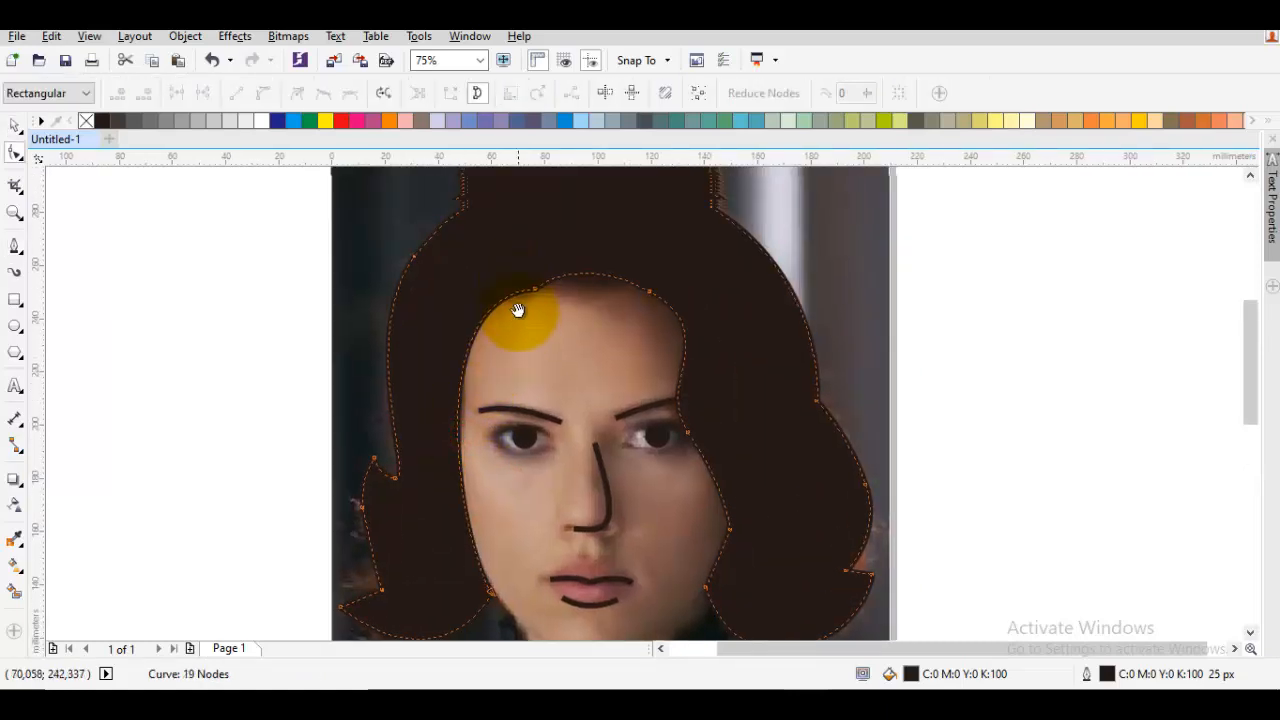
key("space")
double_click(455, 246)
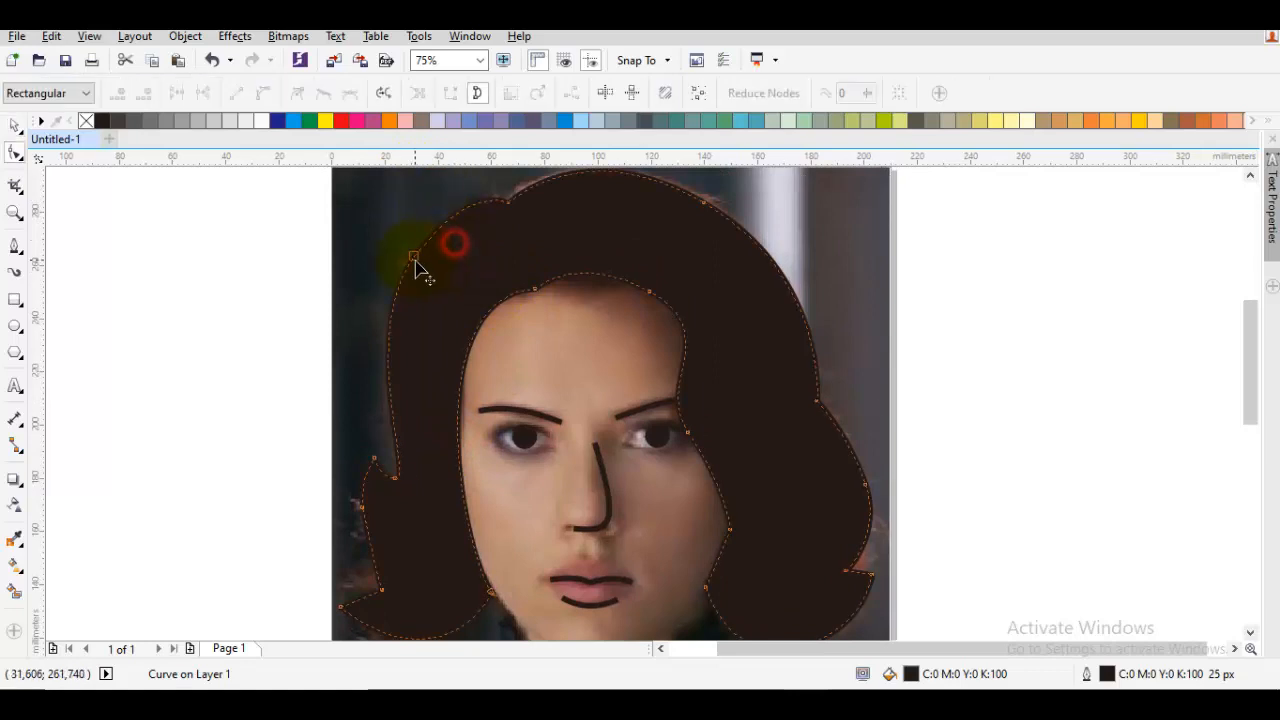
double_click(414, 257)
left_click_drag(457, 266, 468, 277)
key("ctrl+z")
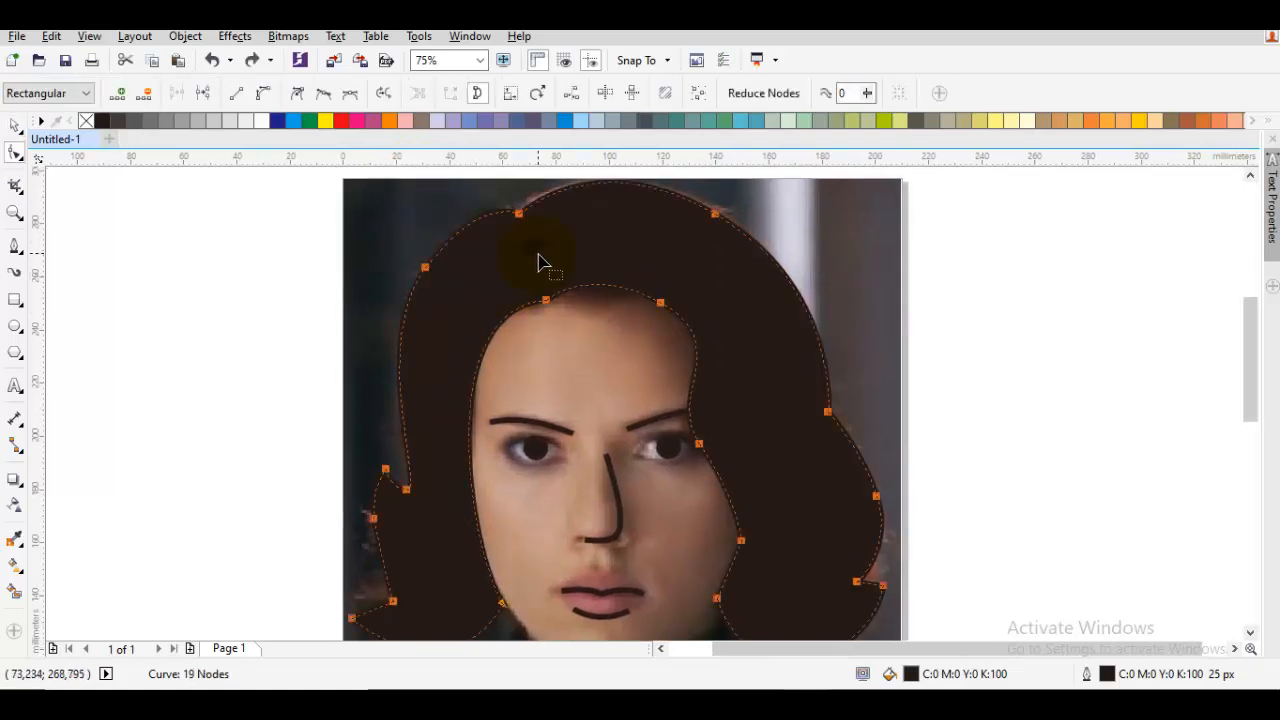
Convert the segments between all of the hair shape's nodes to curves.
right_click(540, 256)
left_click(602, 361)
right_click(574, 284)
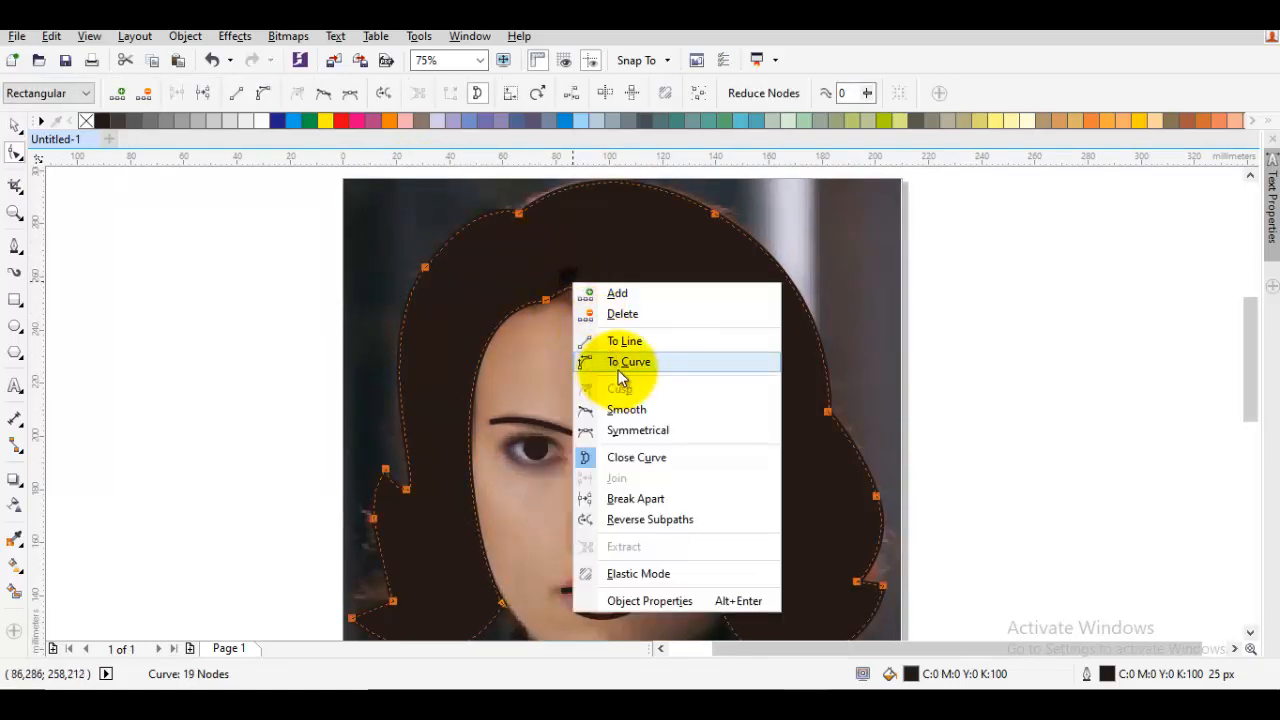
left_click(618, 370)
Delete the node on the hair's upper-left outer edge and reshape that side with the handles at the lower notch and the parting.
left_click(458, 299)
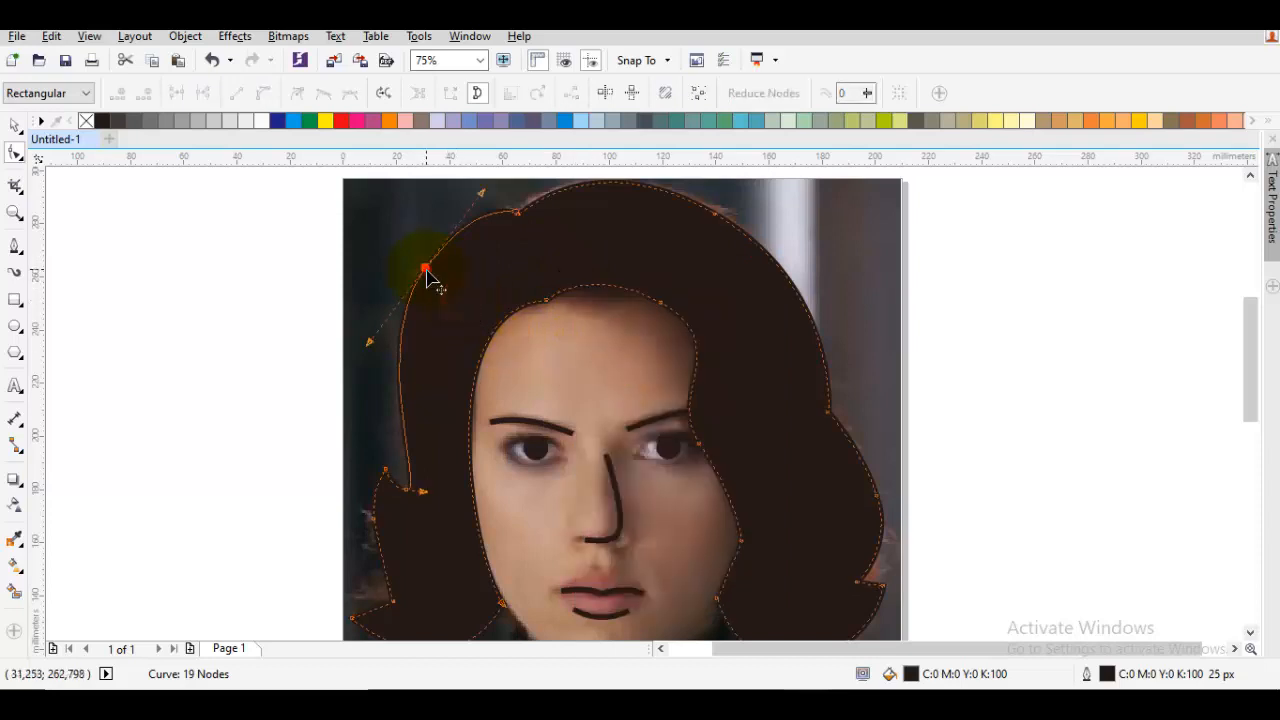
double_click(426, 269)
left_click(406, 489)
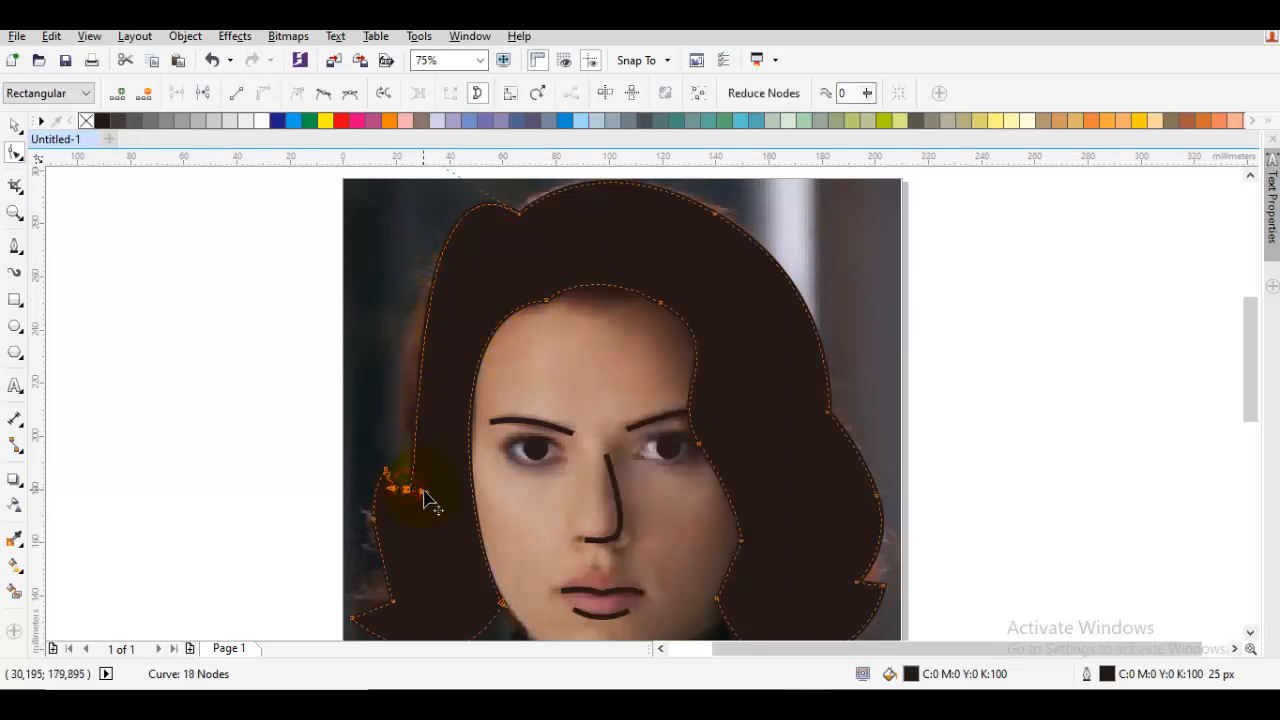
left_click_drag(424, 491, 388, 420)
scroll(423, 280, "up", 3)
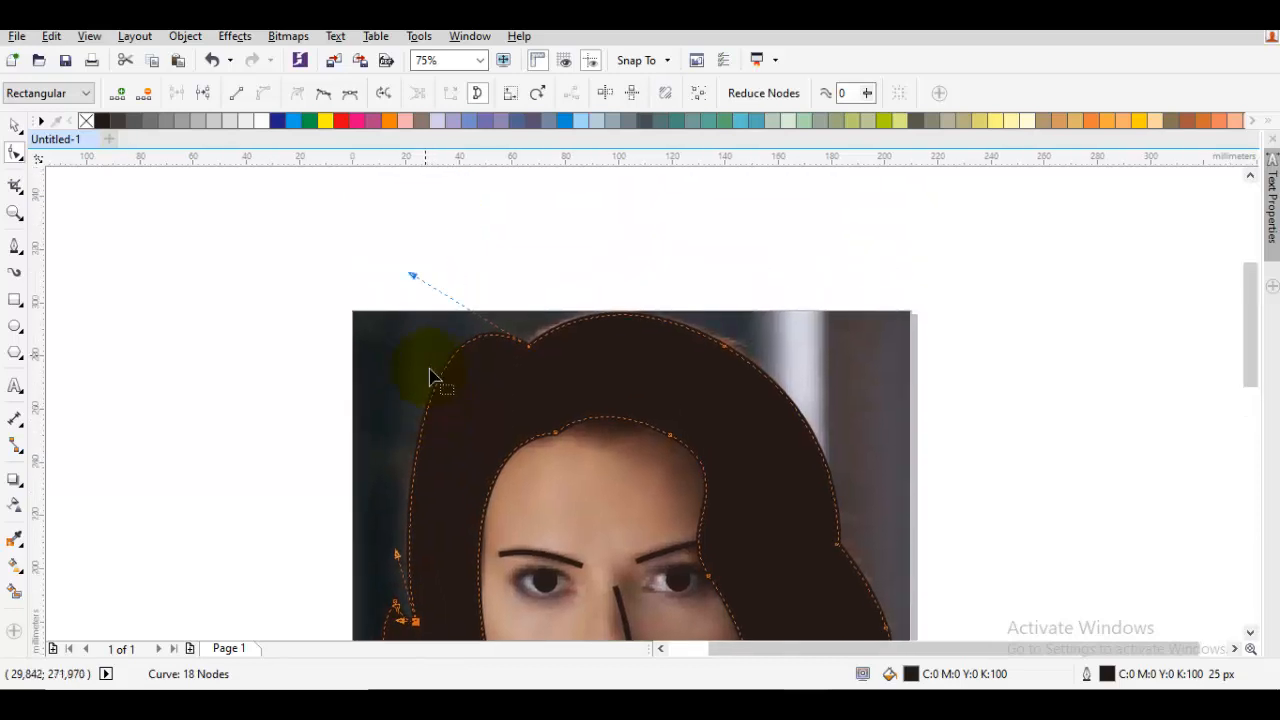
left_click(408, 284)
left_click_drag(408, 276, 383, 301)
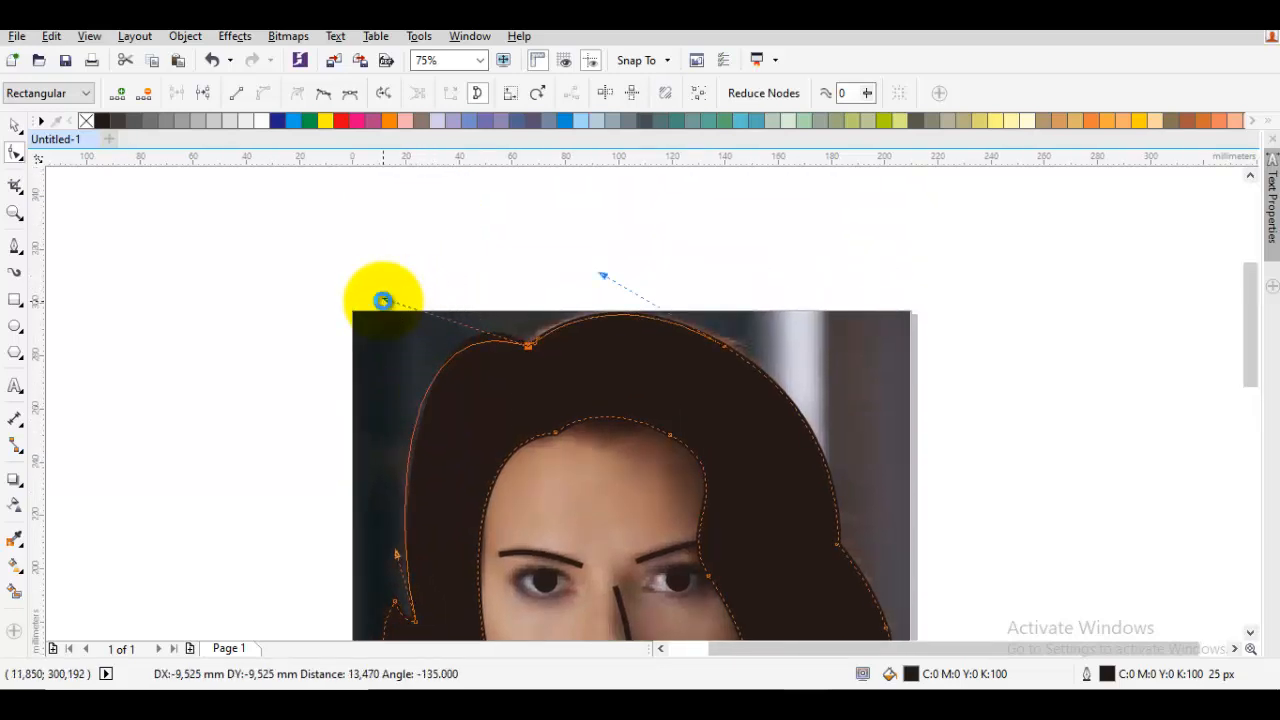
Delete the node on the hair's upper-right outer edge and reshape the crown with both handles at the parting.
left_click_drag(710, 362, 608, 321)
double_click(610, 310)
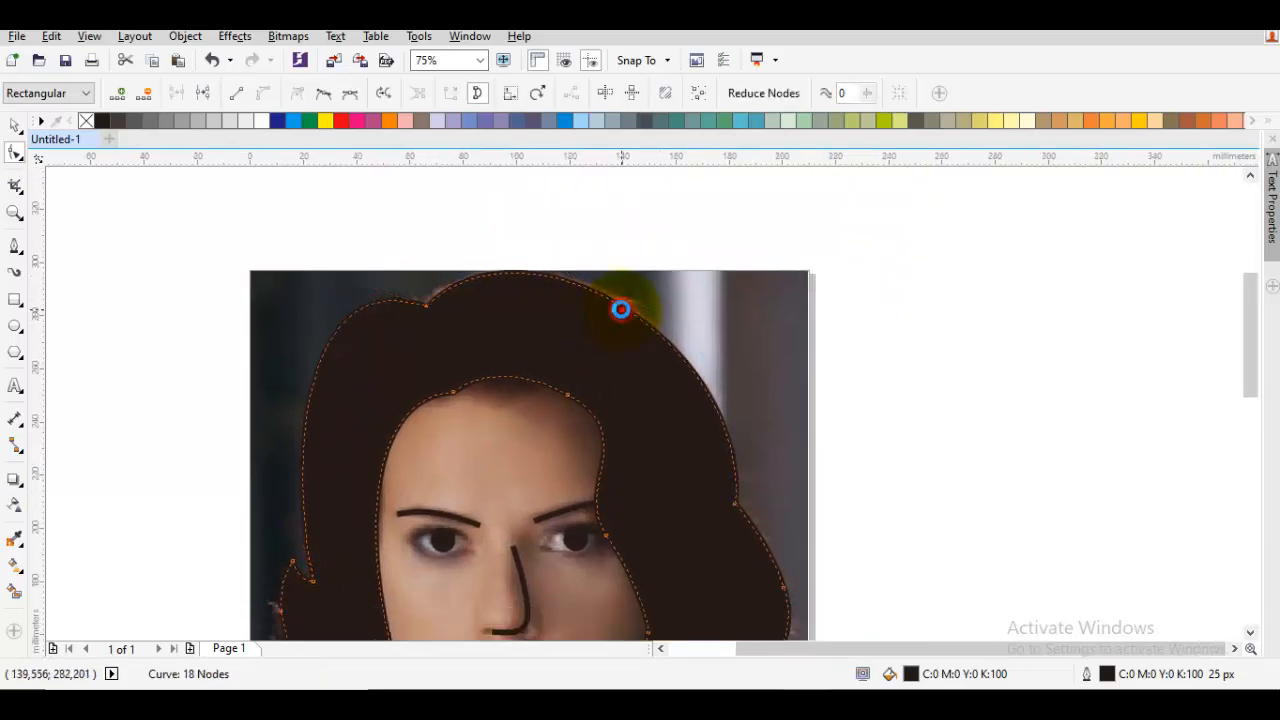
left_click(424, 306)
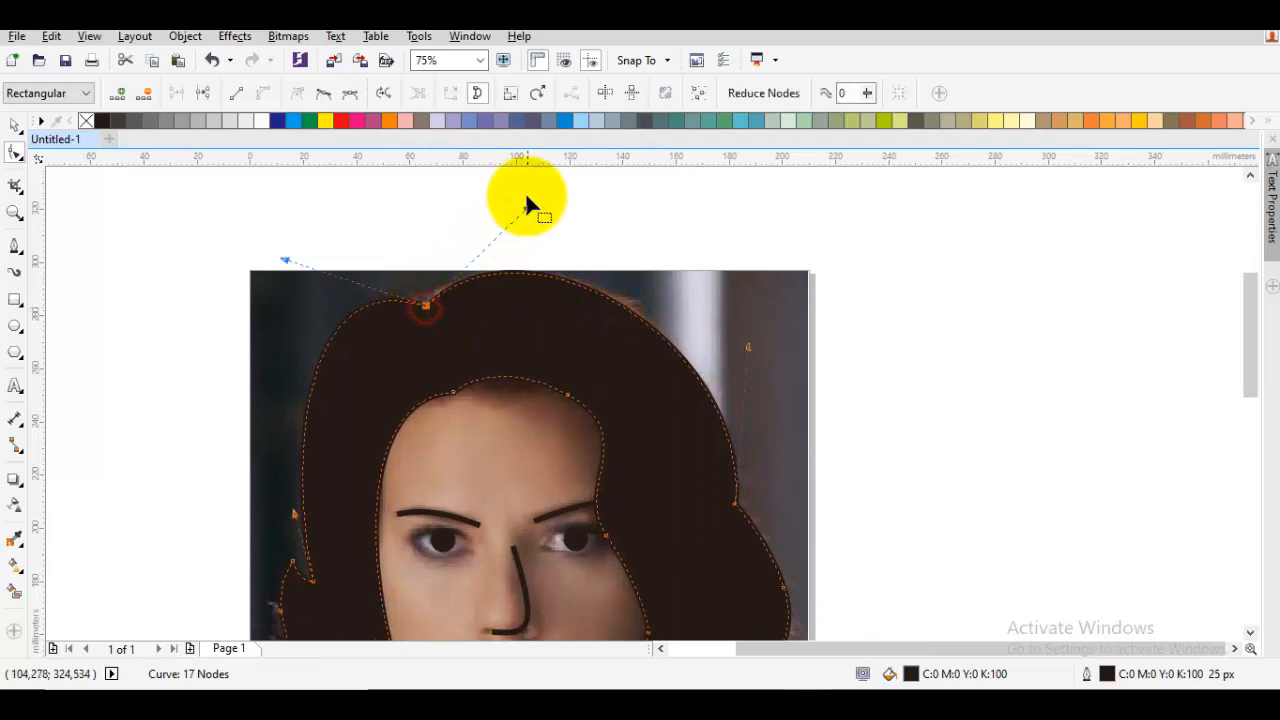
left_click_drag(528, 210, 556, 214)
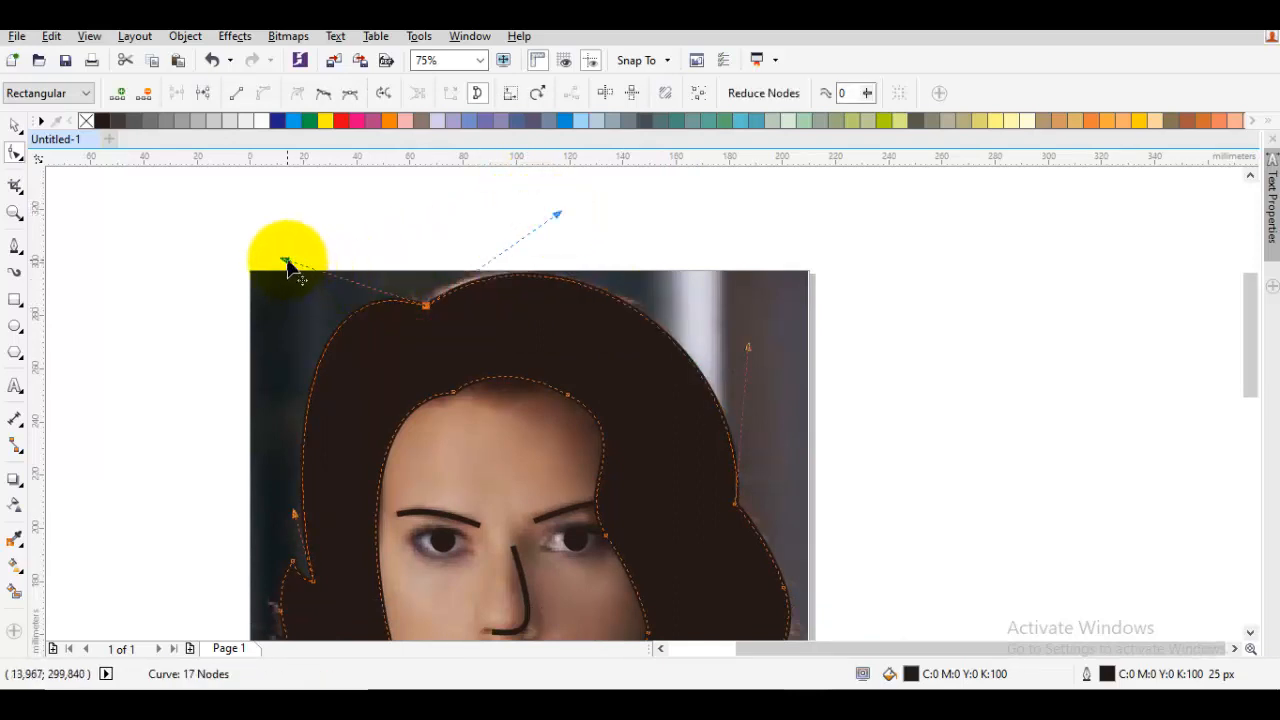
left_click_drag(285, 259, 343, 275)
Fill the hair shape with dark red, C:56 M:98 Y:91 K:45, keeping its black outline.
key("space")
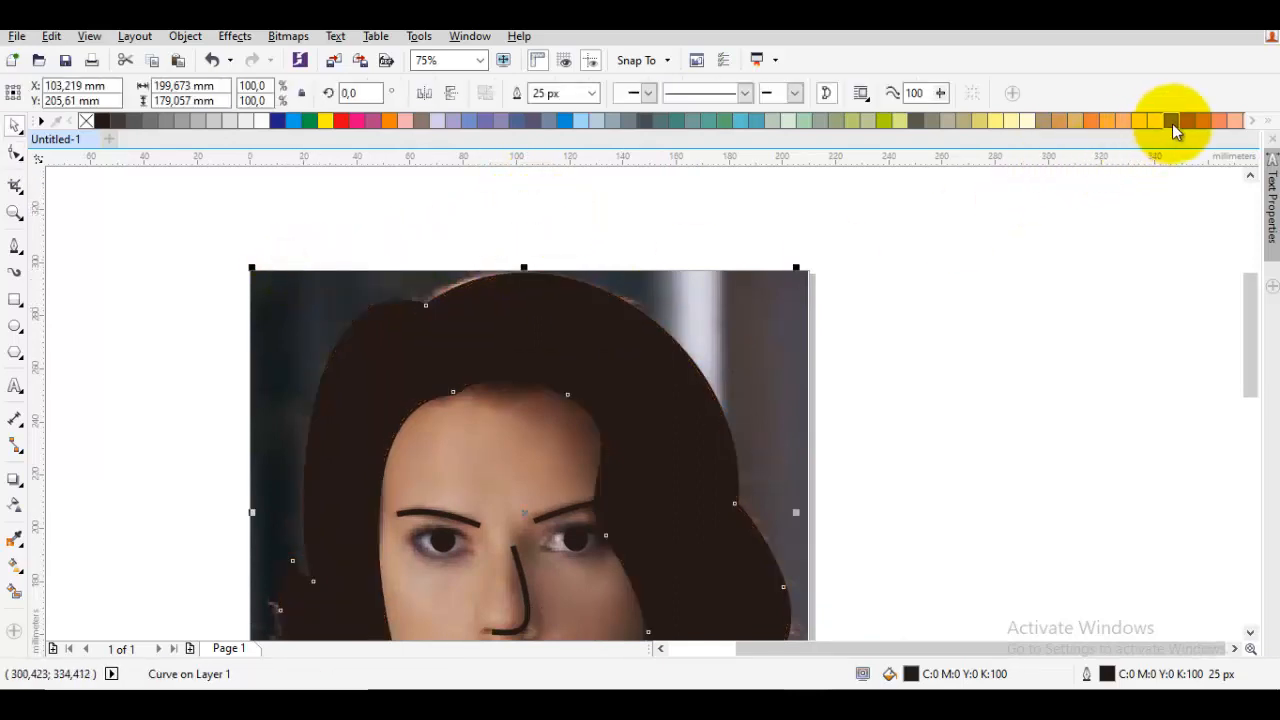
left_click(1187, 121)
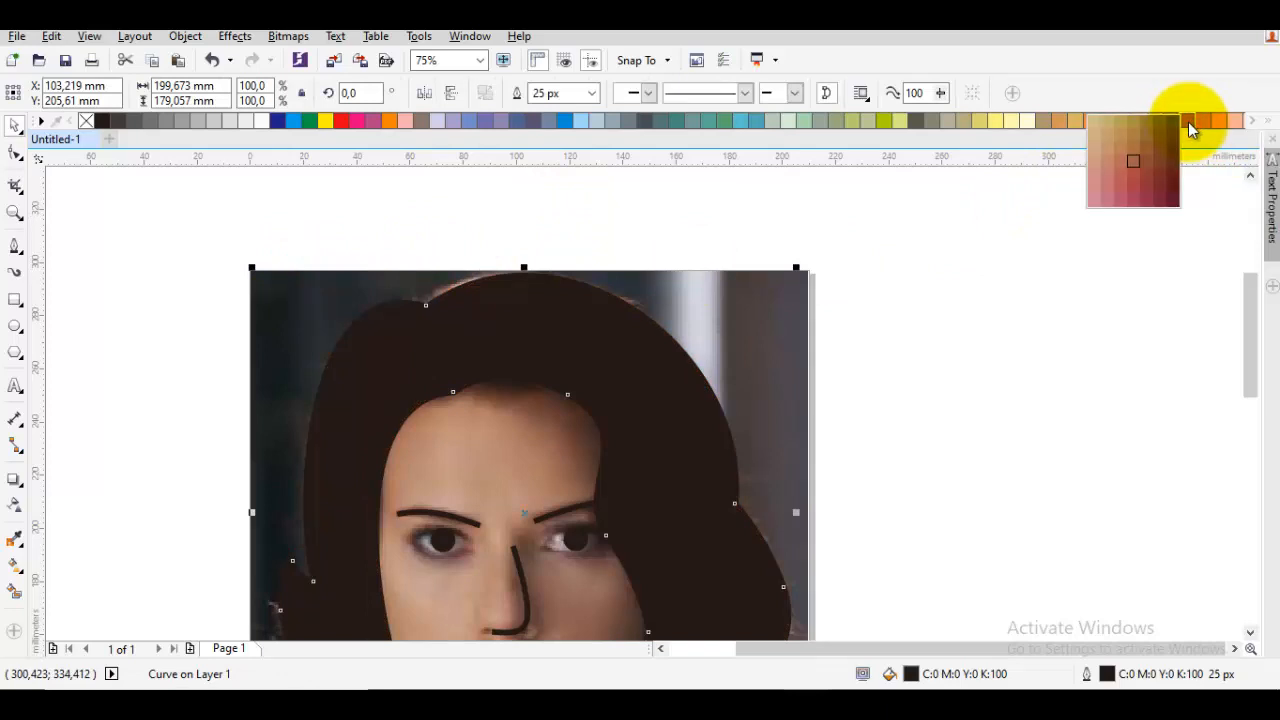
left_click(1175, 188)
left_click(1026, 275)
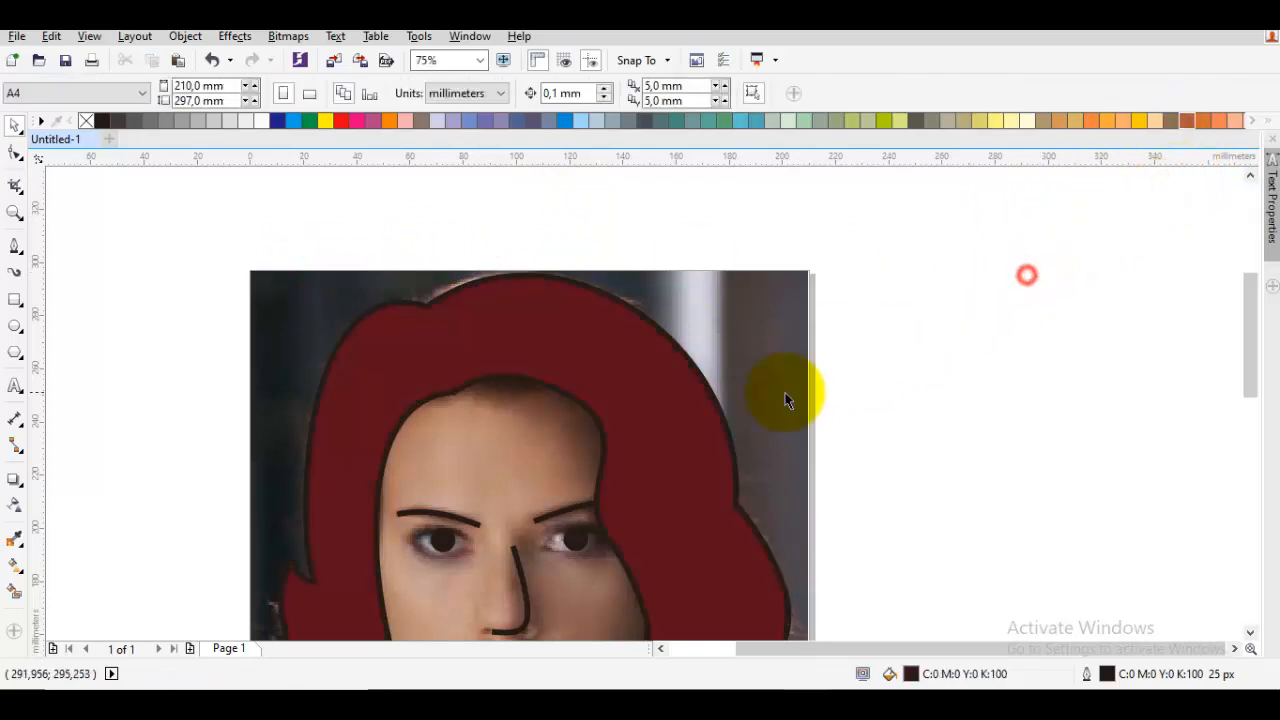
Delete the hair nodes midway down the right outer edge and beside the right cheek on the inner edge.
left_click_drag(741, 456, 857, 297)
left_click(857, 296)
key("F10")
left_click(810, 320)
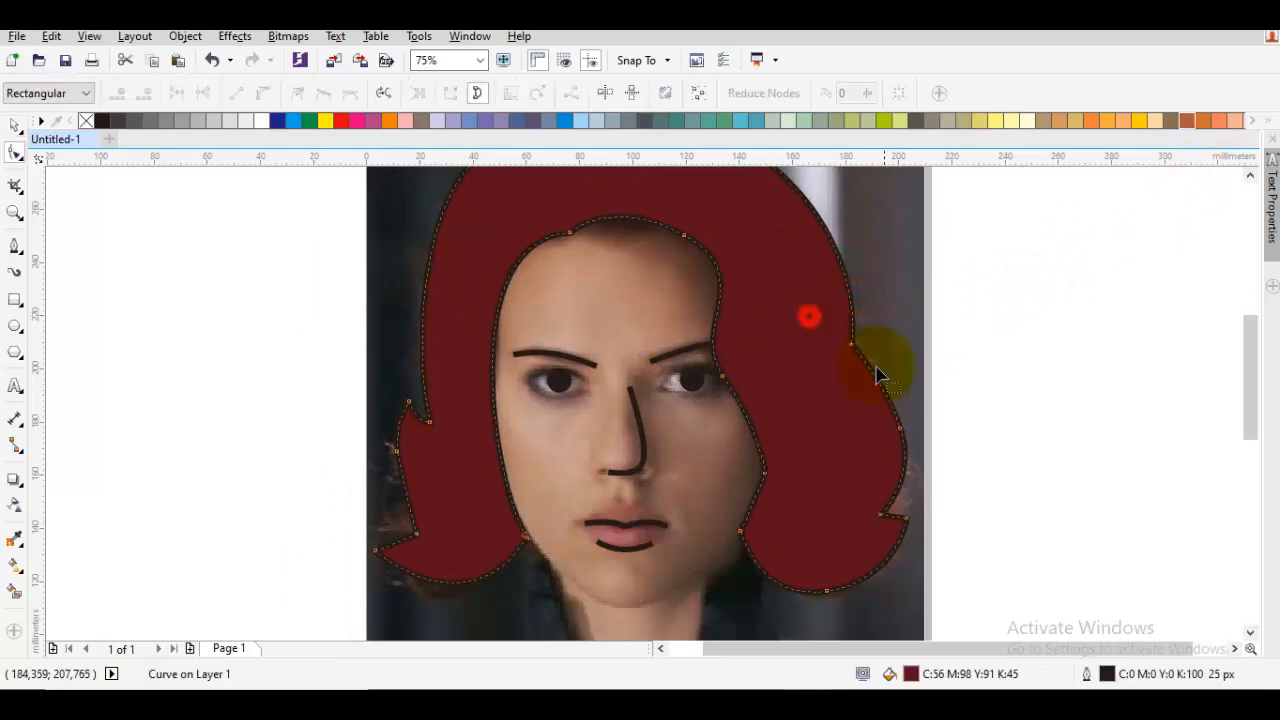
left_click(901, 430)
key("Delete")
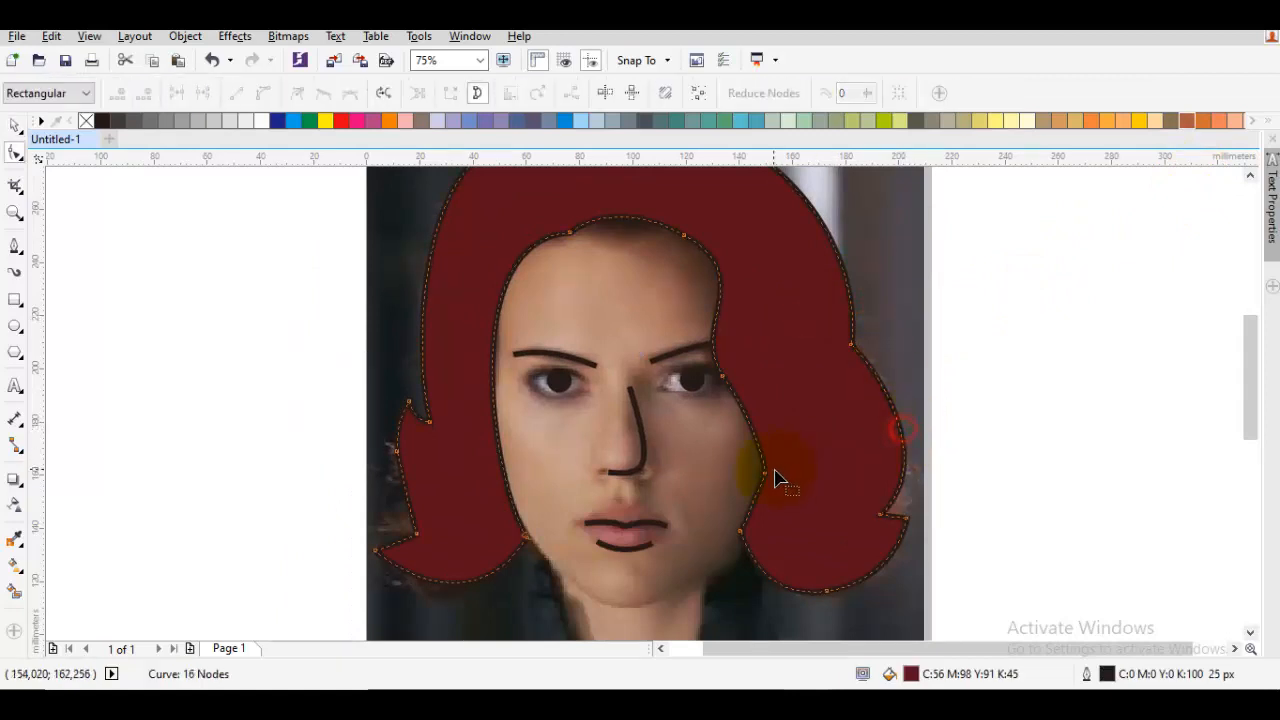
double_click(764, 473)
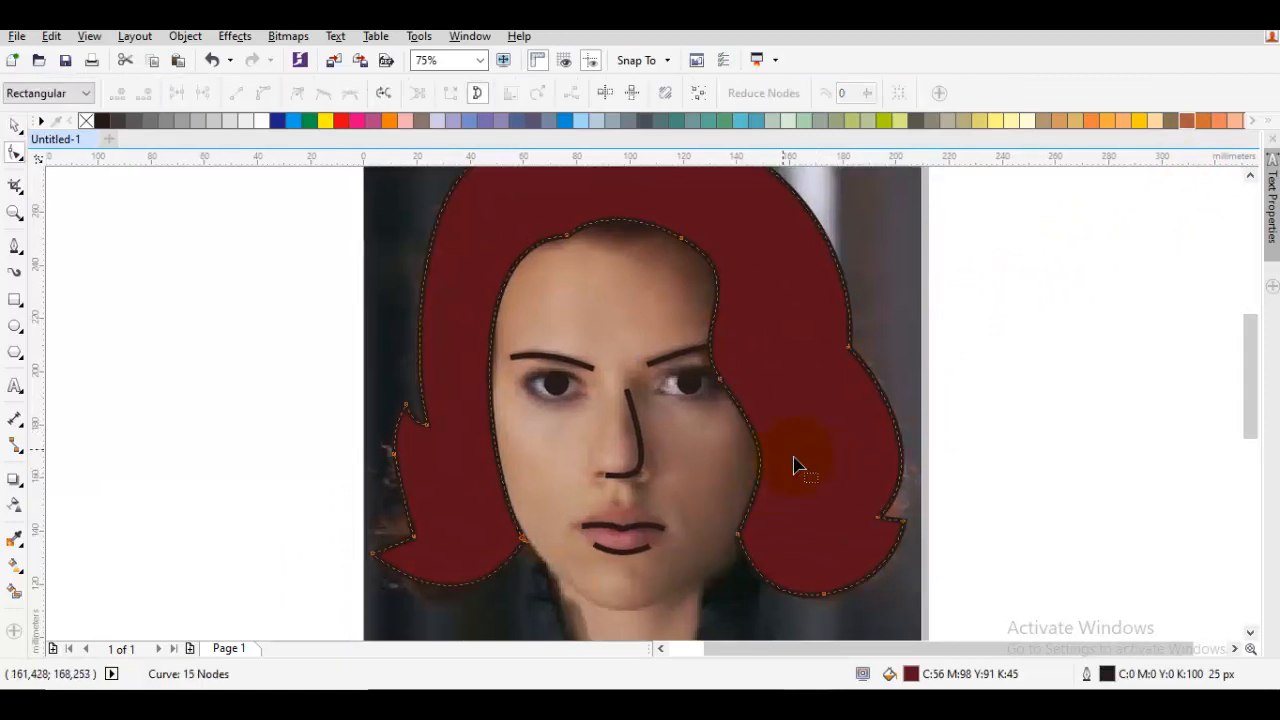
Delete the hairline node at the right of the forehead and reshape the hairline into a smooth arch with the remaining forehead node's handles.
left_click_drag(726, 330, 742, 355)
double_click(700, 273)
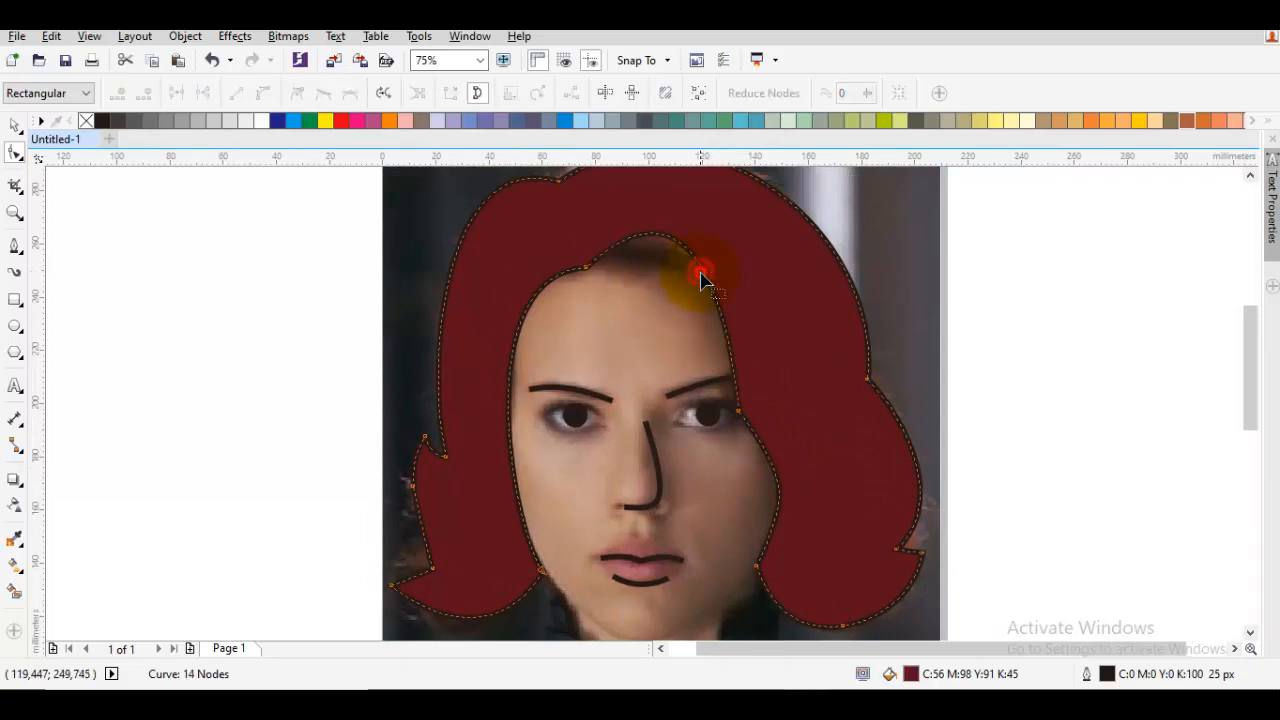
right_click(720, 230)
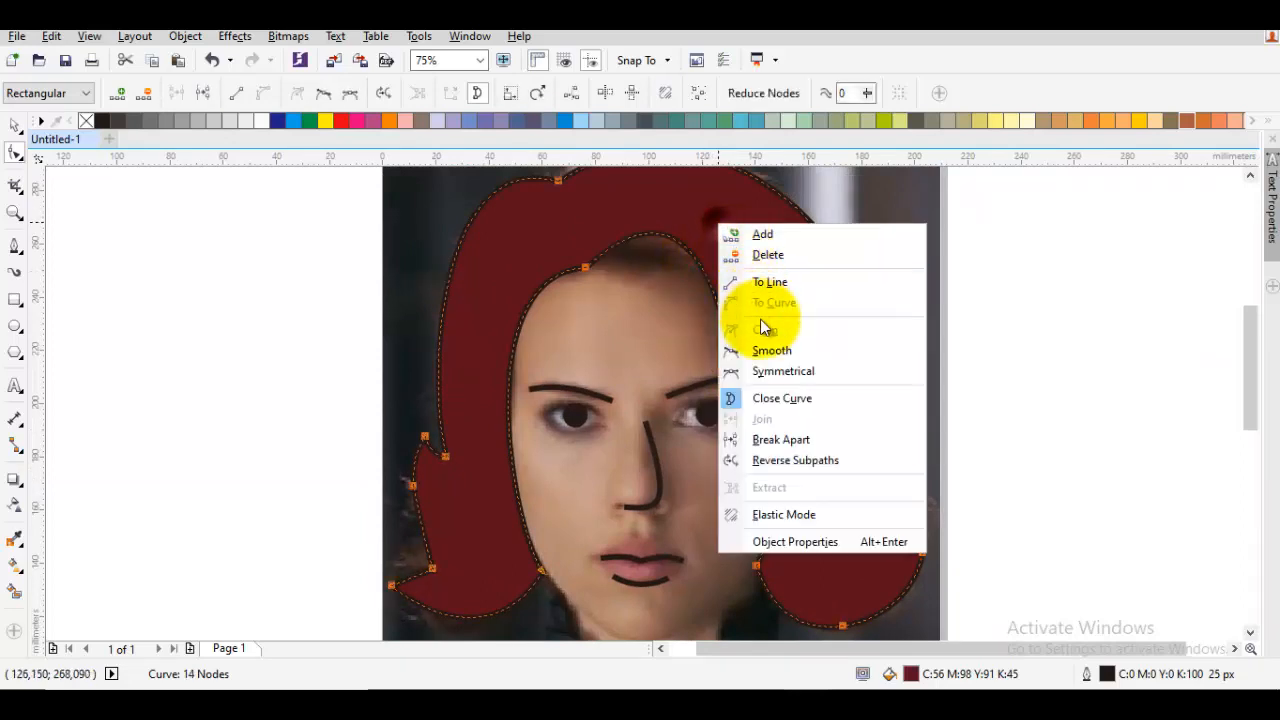
left_click(680, 238)
left_click(585, 268)
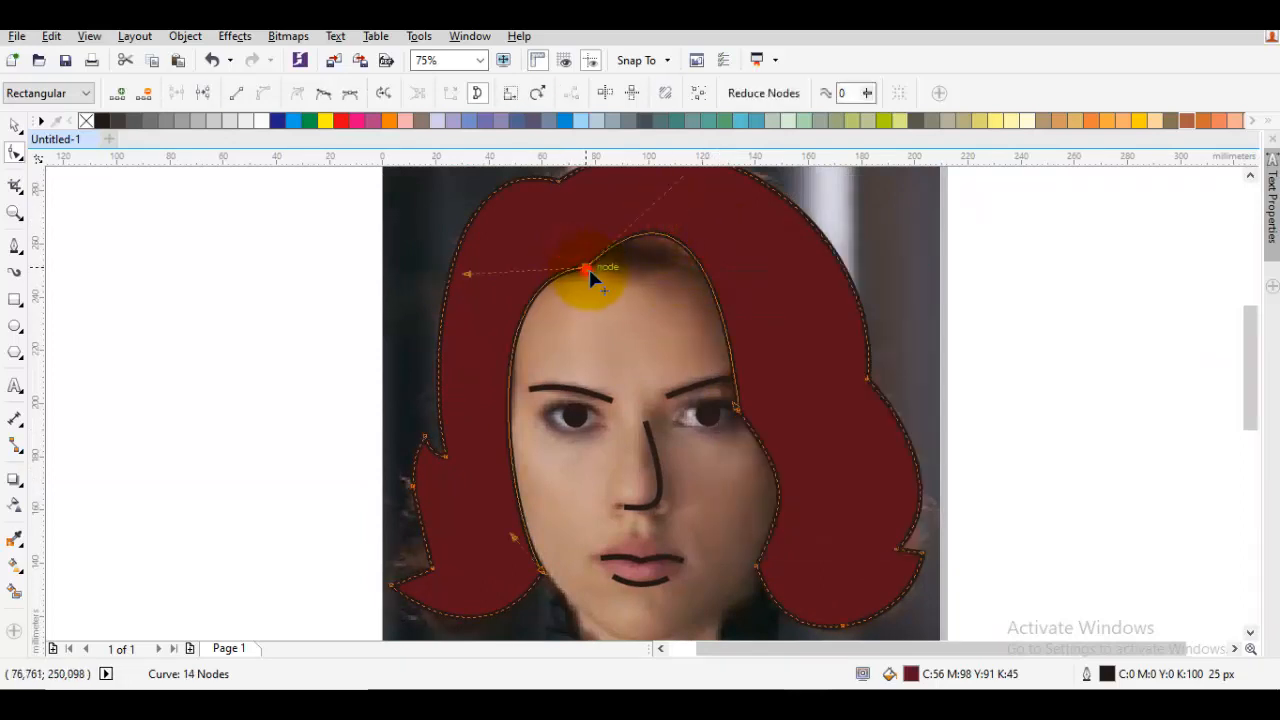
left_click_drag(585, 268, 601, 265)
left_click_drag(482, 271, 467, 271)
left_click_drag(691, 223, 660, 300)
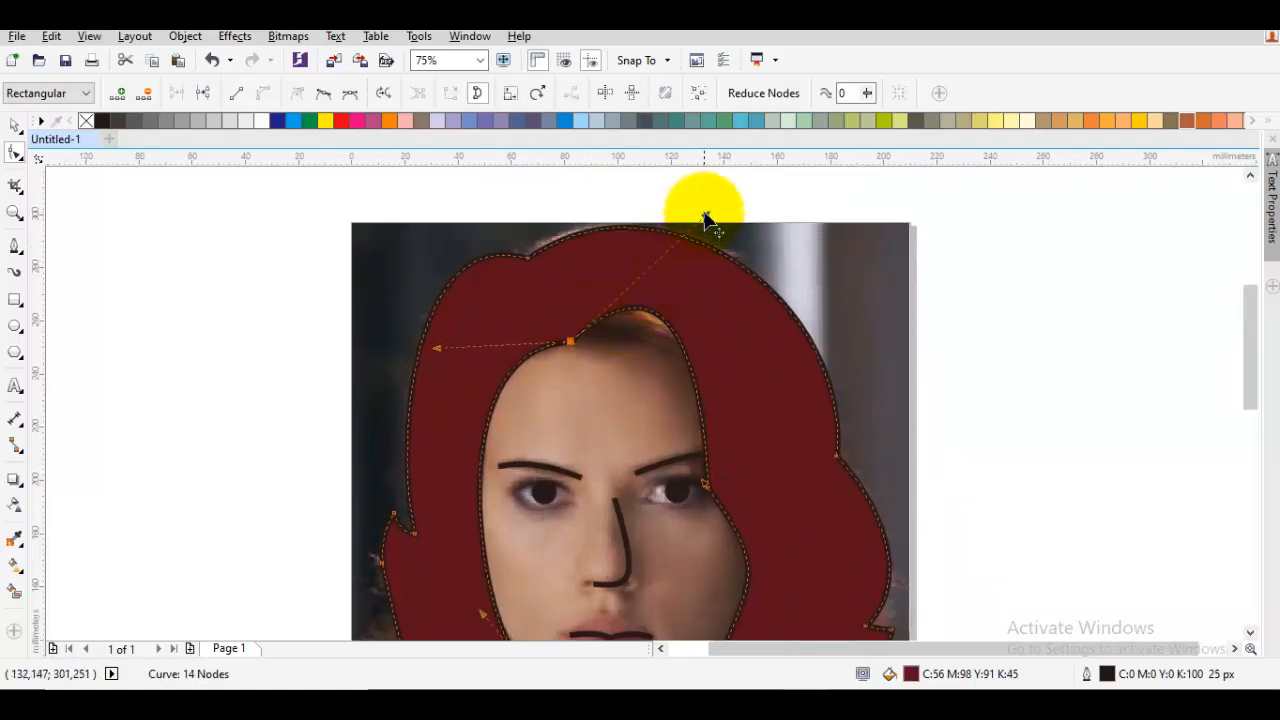
left_click_drag(705, 218, 744, 310)
left_click(572, 322)
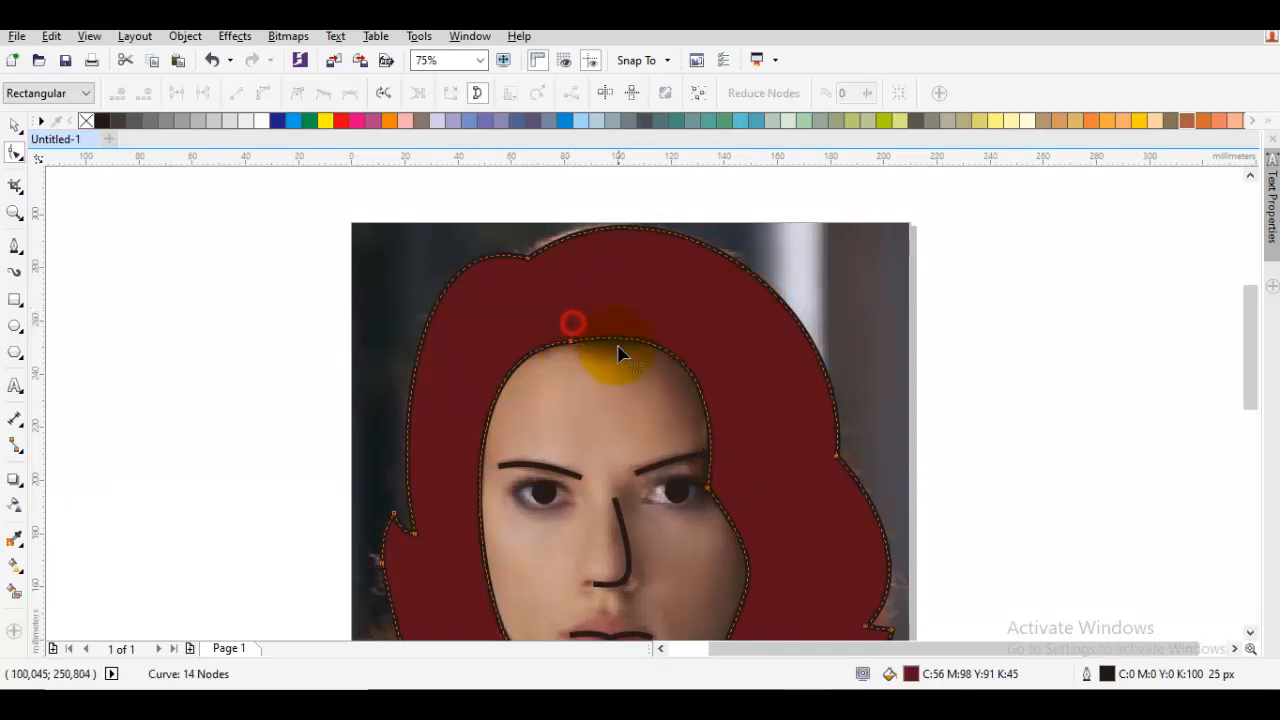
Delete the extra node on the hair's left outer edge, just below the upper flick.
scroll(590, 346, "down", 1)
key("space")
key("Escape")
left_click_drag(649, 440, 626, 374)
scroll(573, 446, "up", 1)
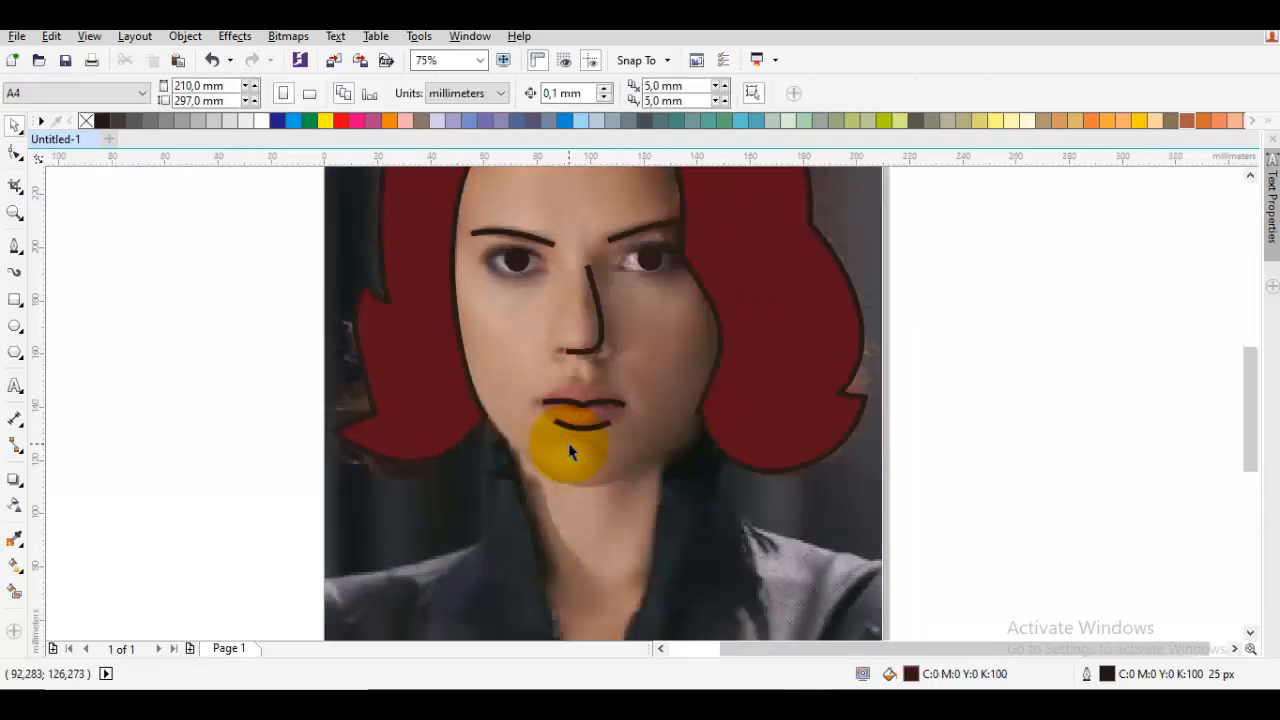
key("space")
left_click_drag(543, 442, 639, 438)
key("space")
double_click(865, 381)
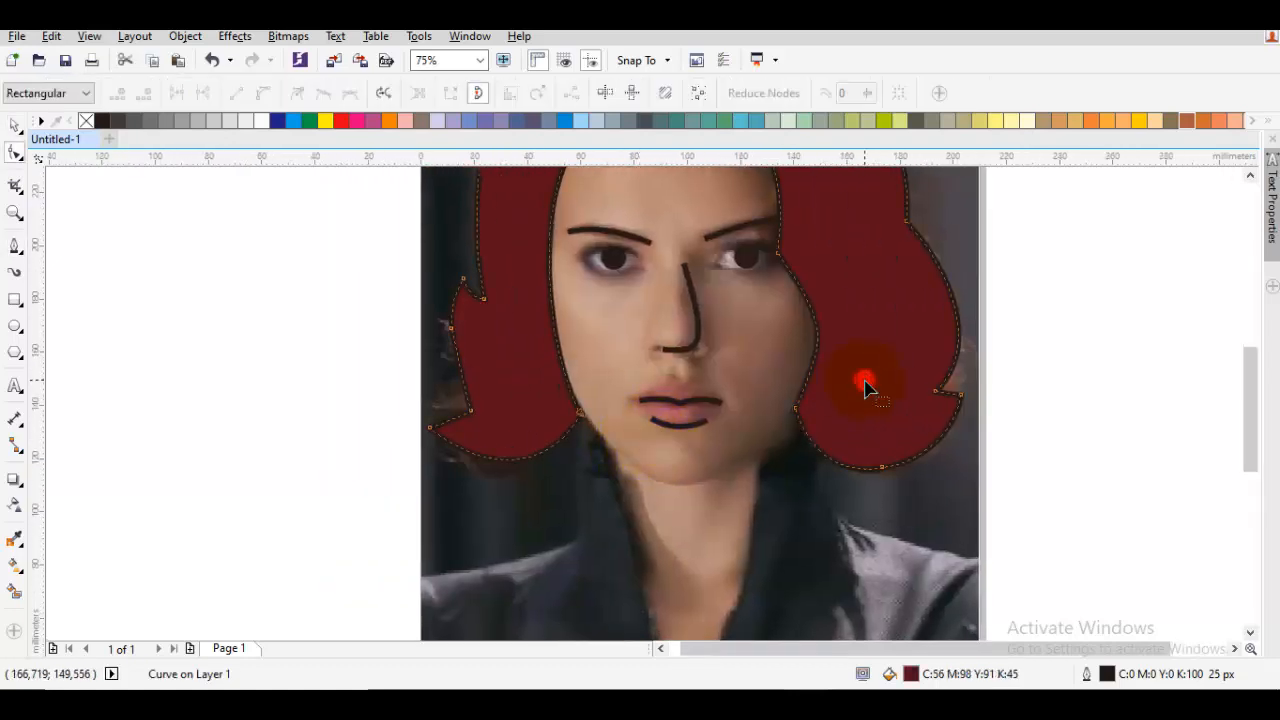
left_click(451, 334)
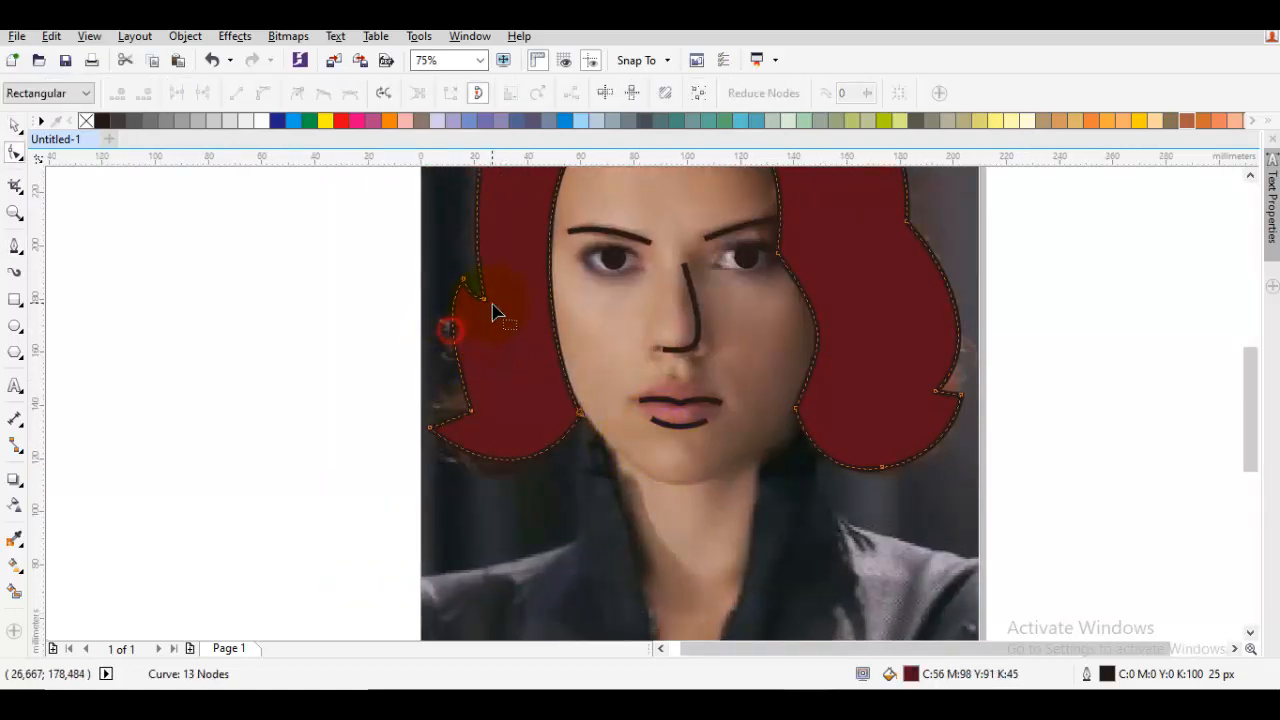
left_click_drag(492, 304, 499, 314)
Pull the tip of the upper-left flick outward and curve the outer edge between it and the lower notch.
right_click(507, 261)
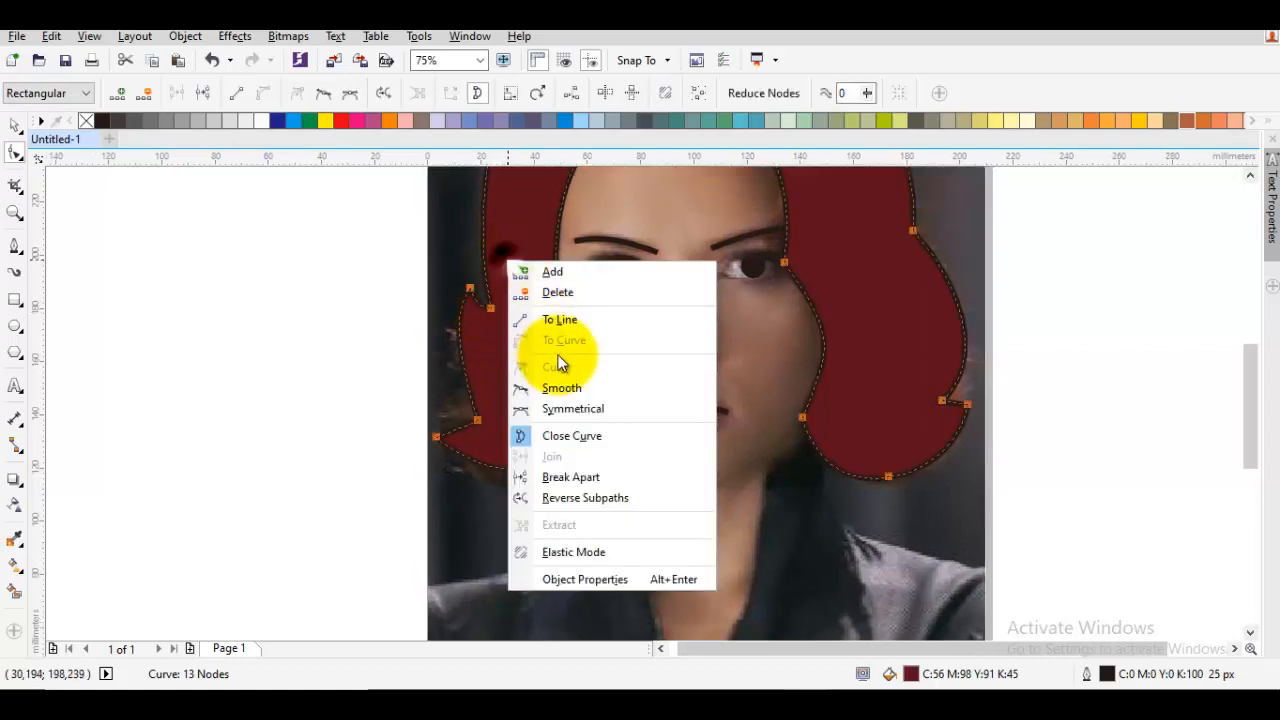
left_click(505, 233)
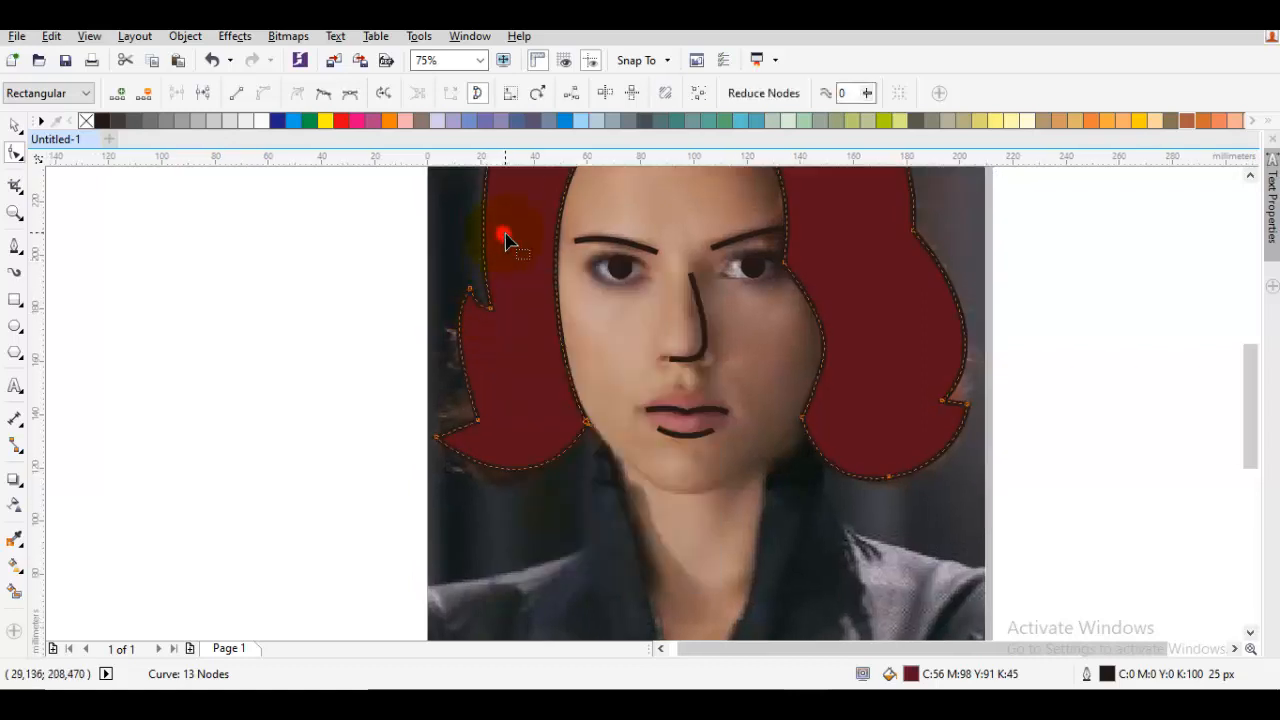
mouse_move(480, 294)
left_mouse_down()
mouse_move(457, 297)
mouse_move(475, 317)
left_mouse_up()
left_click(454, 297)
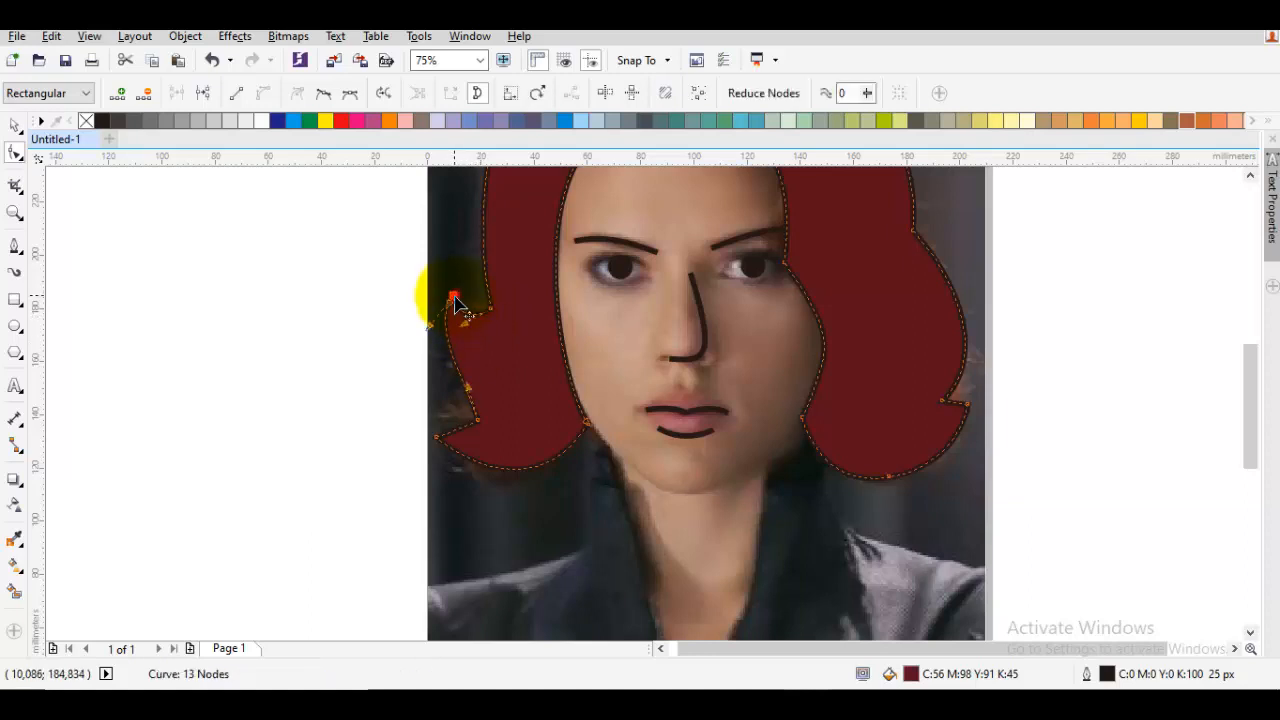
left_click_drag(474, 396, 443, 338)
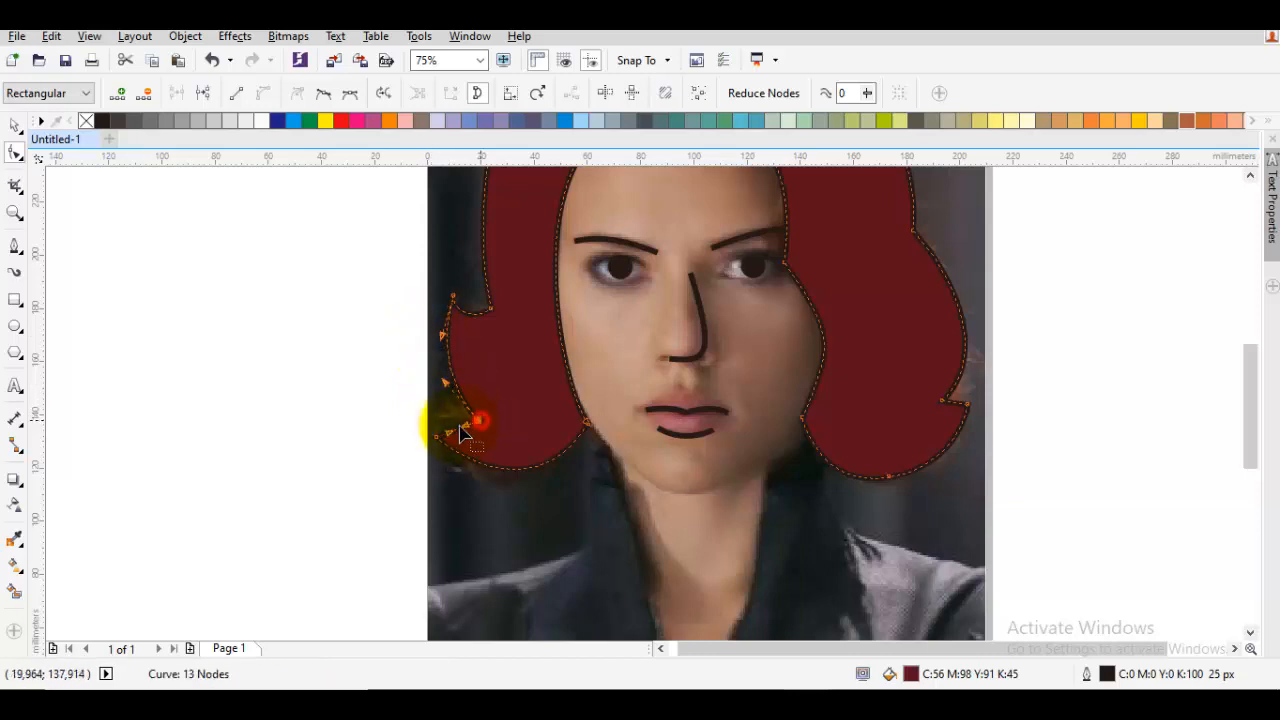
left_click(500, 455)
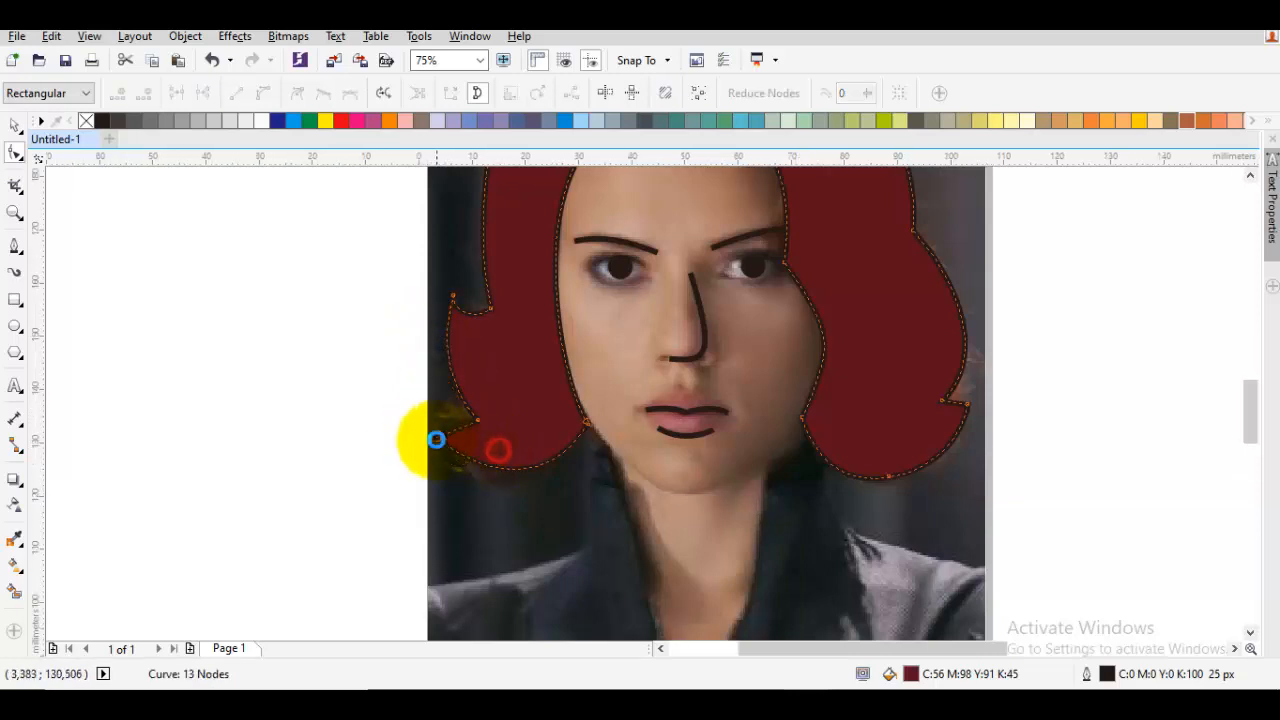
Adjust the pointed tip of the lower-left hair lock and round out the lock's bottom edge.
scroll(434, 440, "up", 2)
mouse_move(438, 437)
left_mouse_down()
mouse_move(431, 414)
mouse_move(429, 425)
mouse_move(460, 430)
left_mouse_up()
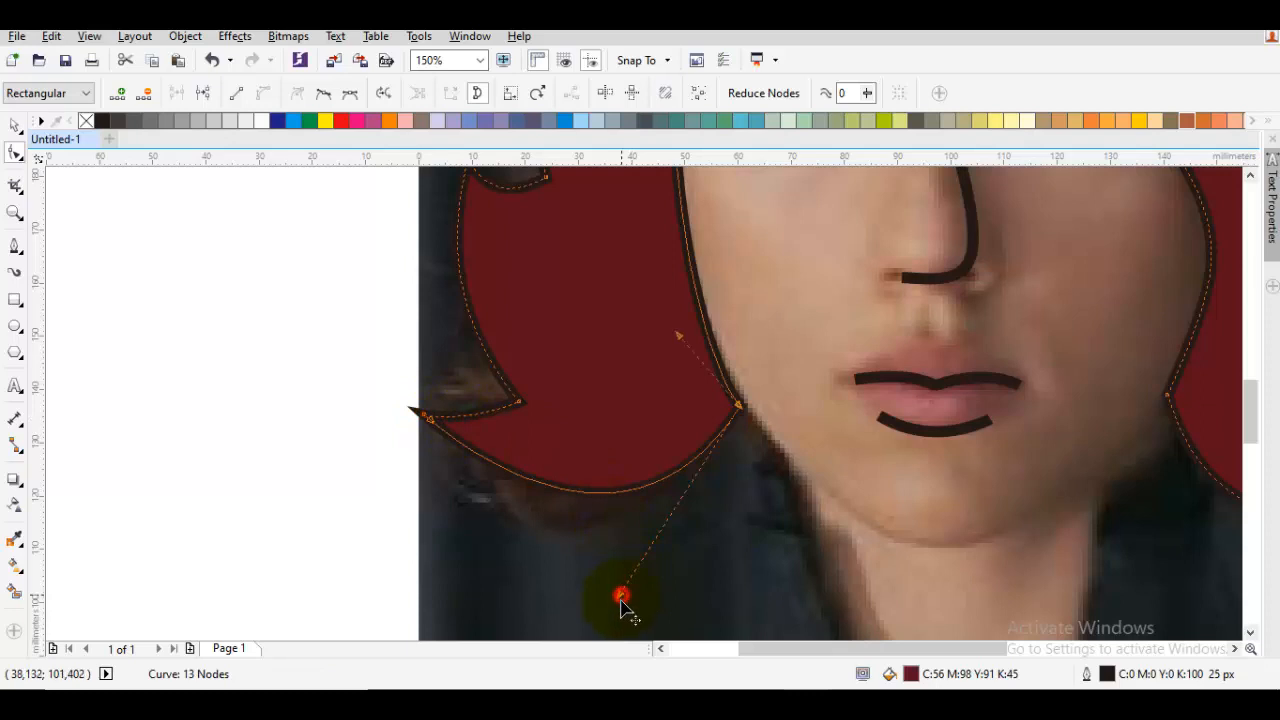
left_click_drag(621, 597, 572, 621)
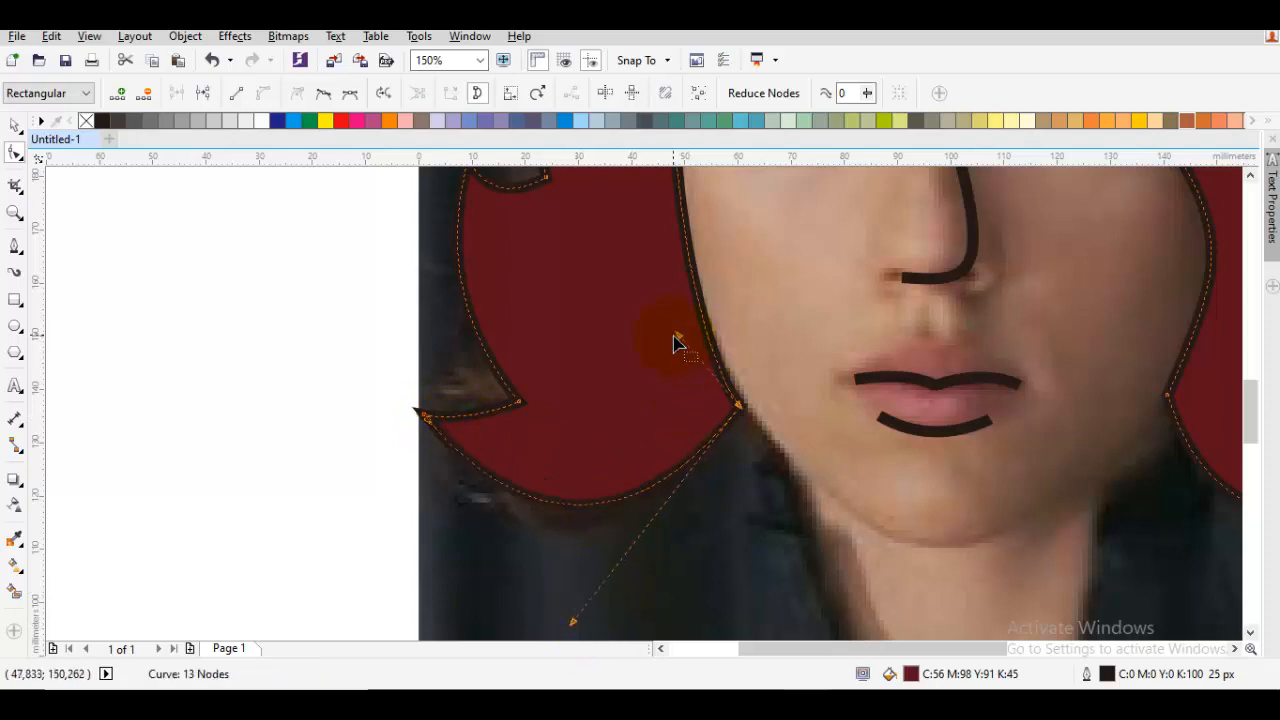
Move the node where the left lock meets the jaw and adjust its handles to refine the cheek and bottom curves.
left_click_drag(738, 404, 750, 412)
left_click_drag(686, 342, 655, 298)
left_click_drag(653, 297, 654, 286)
scroll(650, 283, "down", 1)
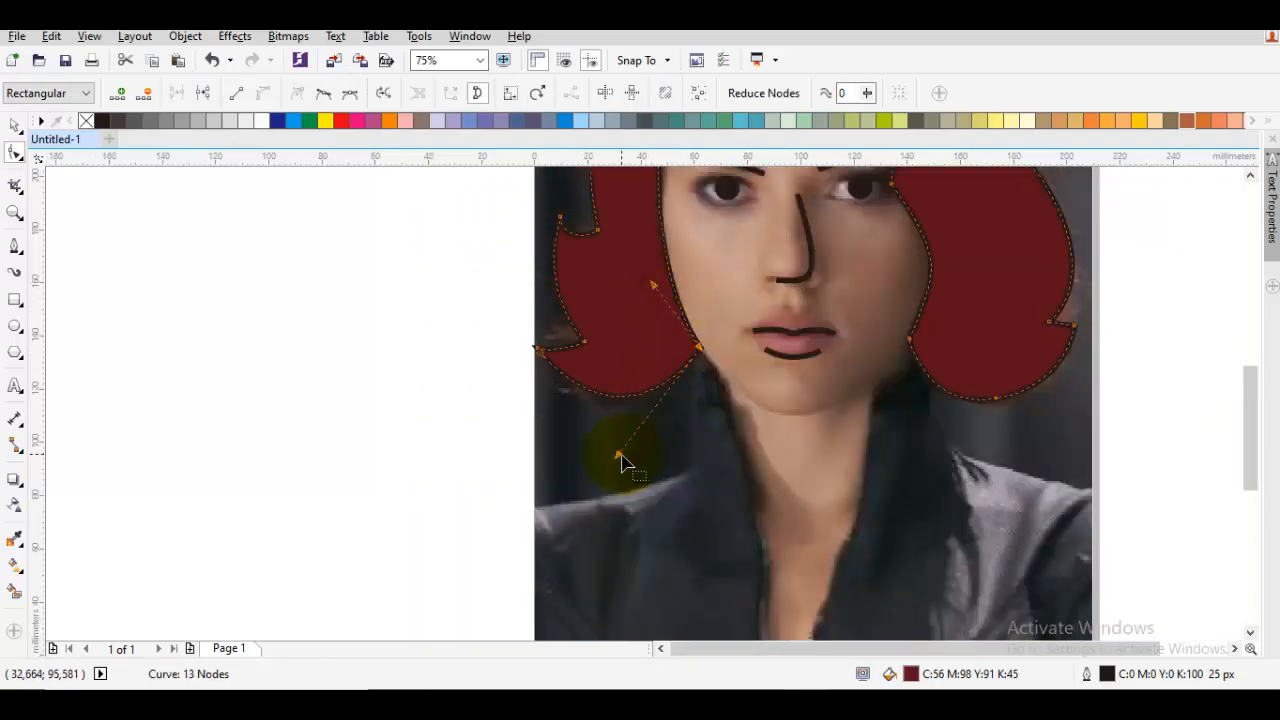
left_click_drag(621, 454, 650, 435)
key("space")
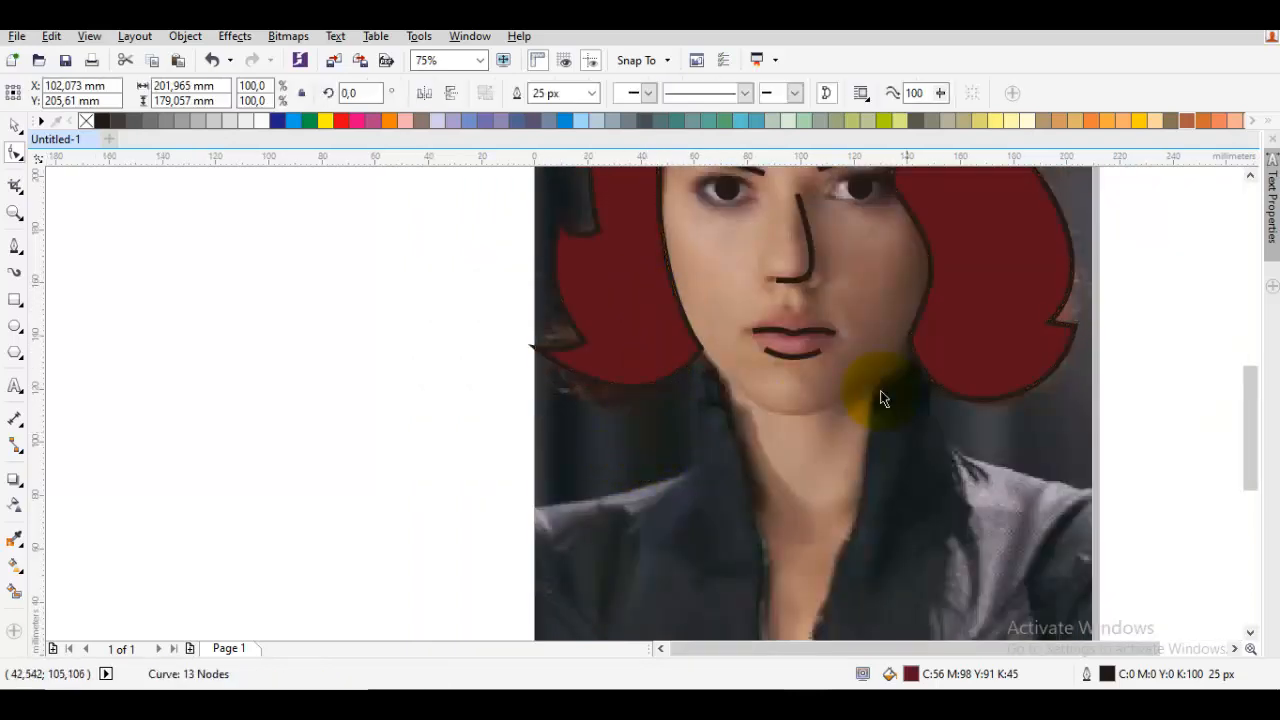
key("Escape")
Delete the node at the bottom of the right hair lock to smooth its lower curve.
left_click_drag(937, 377, 805, 450)
key("F10")
left_click(855, 421)
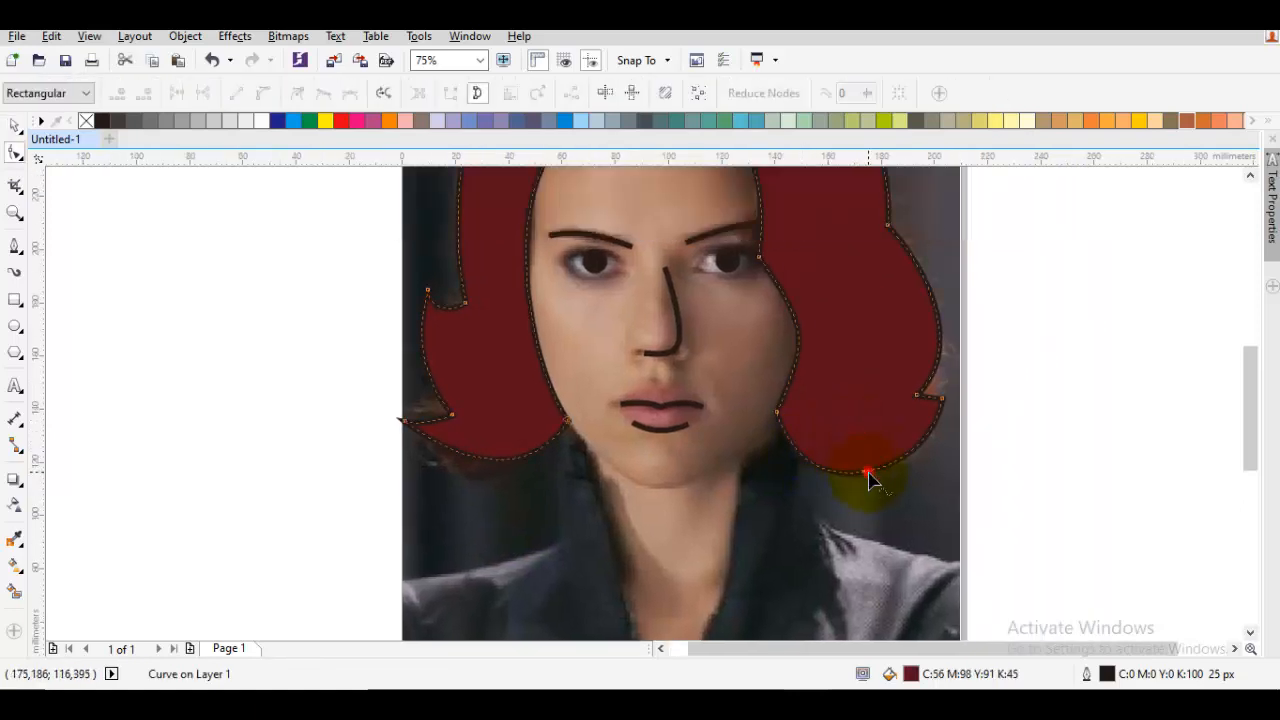
left_click(867, 472)
double_click(865, 472)
double_click(865, 472)
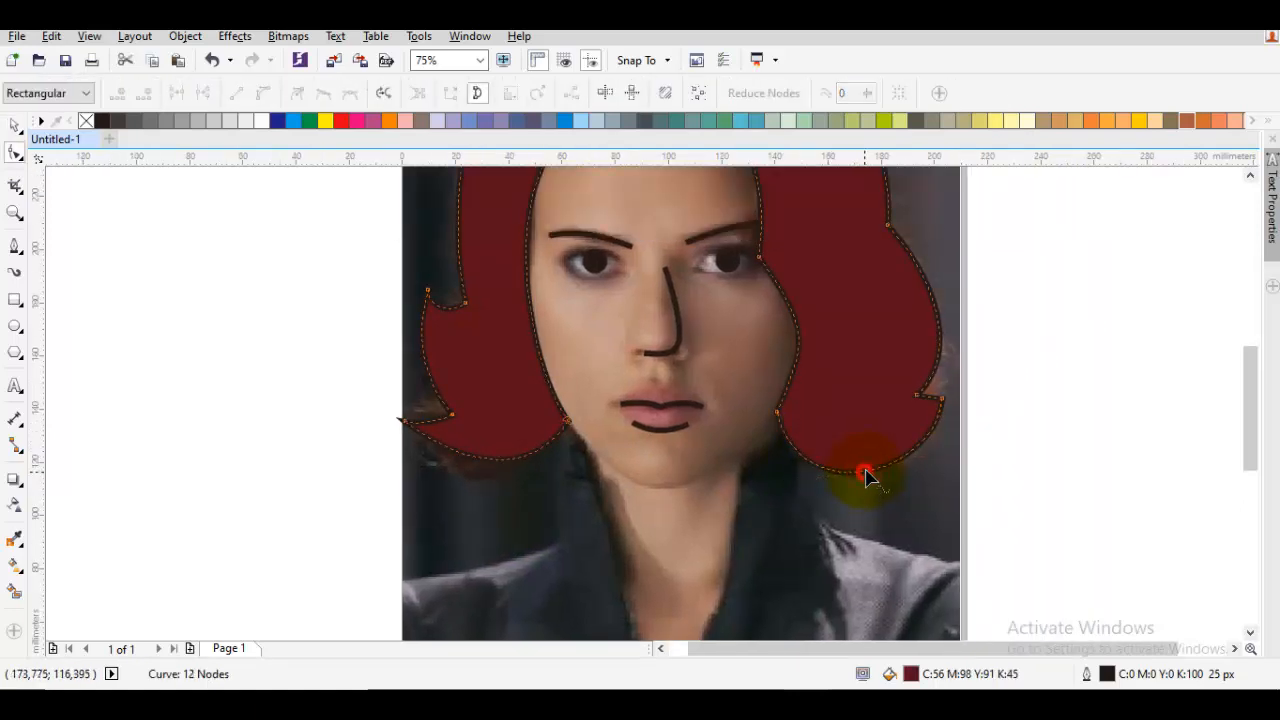
key("space")
key("Escape")
Move the notch node of the lower-right flick inward and curve the edge between the notch and the flick's tip.
left_click_drag(919, 358, 858, 445)
key("F10")
left_click(858, 443)
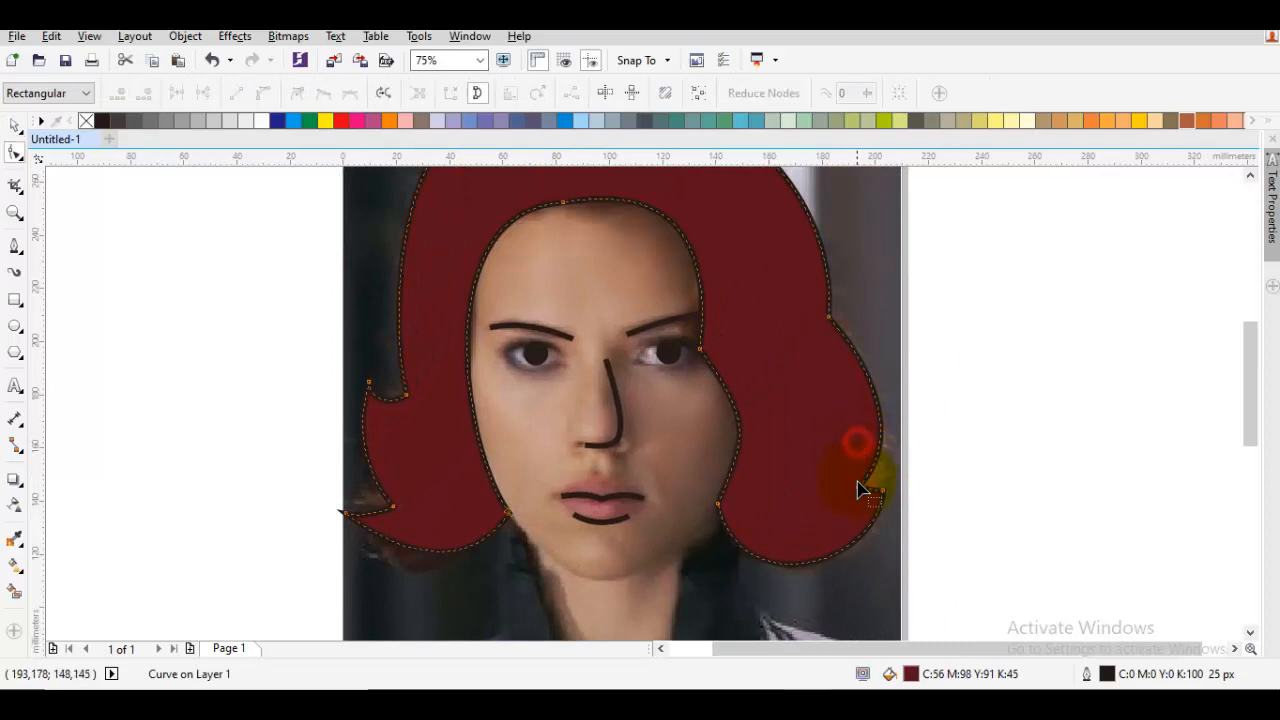
left_click(858, 489)
left_click_drag(857, 494, 846, 490)
scroll(858, 493, "up", 2)
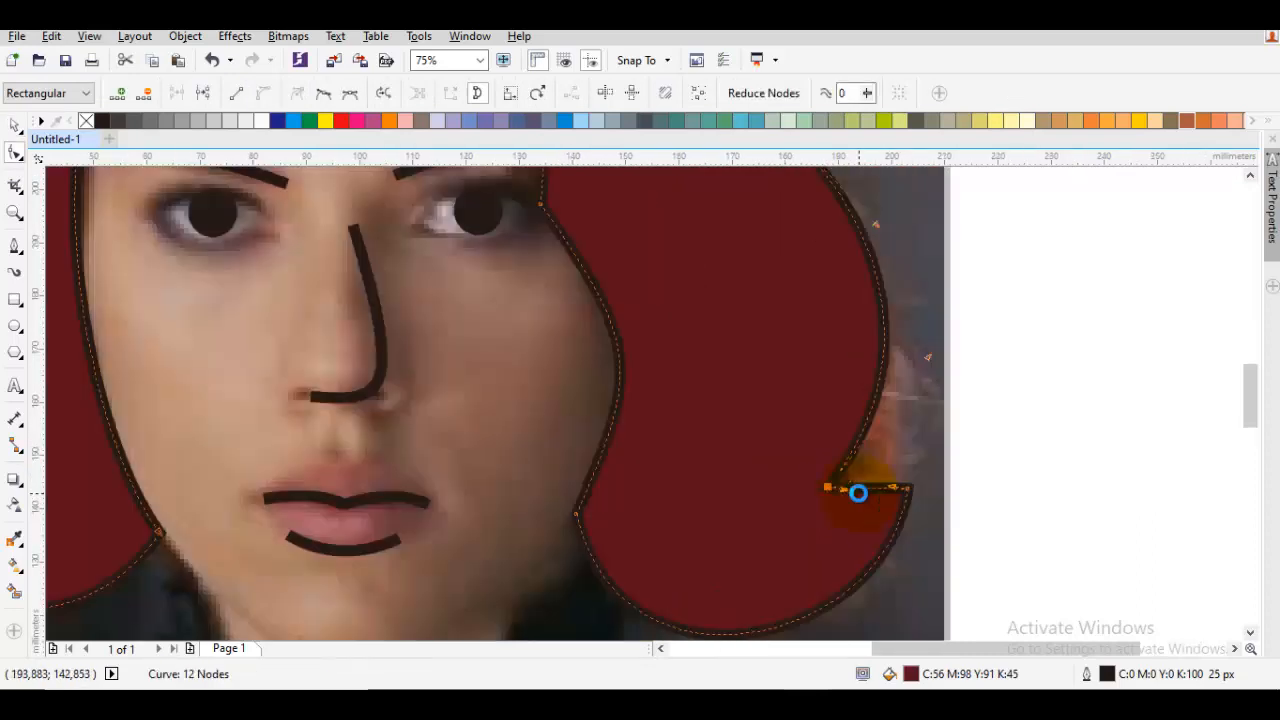
left_click_drag(876, 514, 907, 489)
scroll(906, 488, "down", 1)
key("space")
left_click(985, 489)
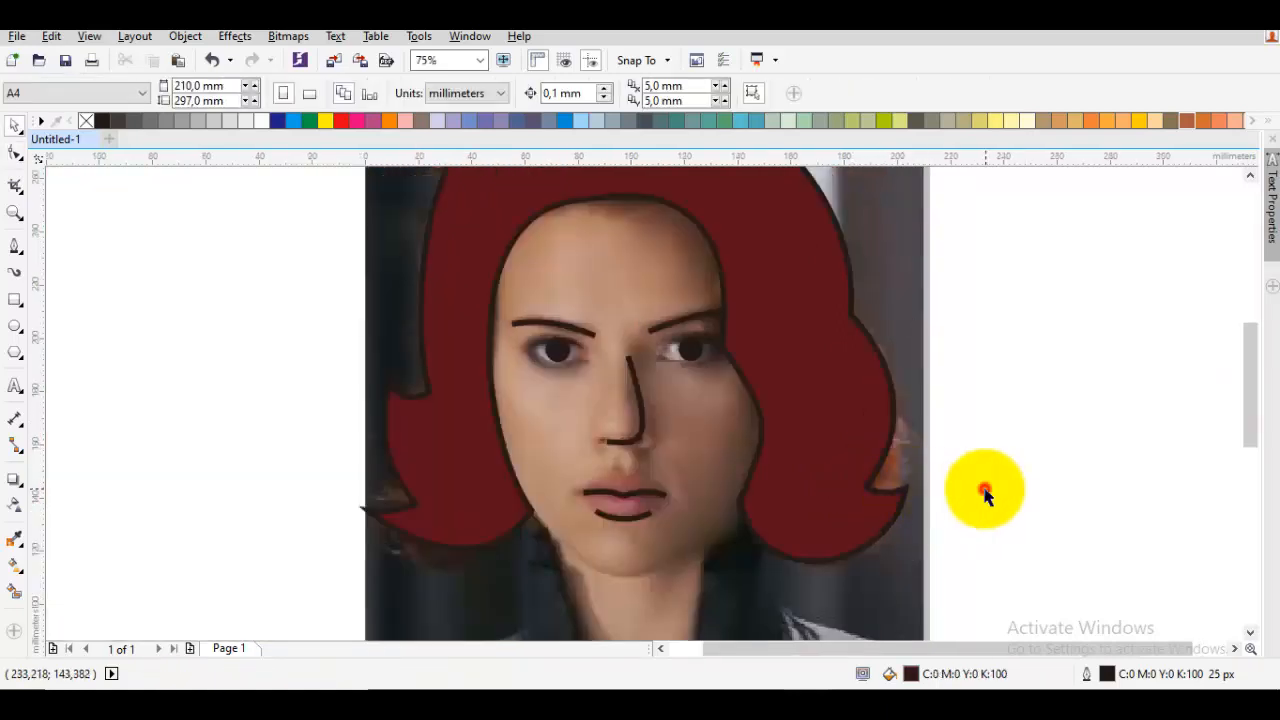
Start a Pen outline for the face and neck inside the left hair lock and place a node where the lock meets the jaw.
left_click_drag(845, 546, 929, 468)
left_click_drag(710, 441, 750, 429)
scroll(665, 447, "up", 1)
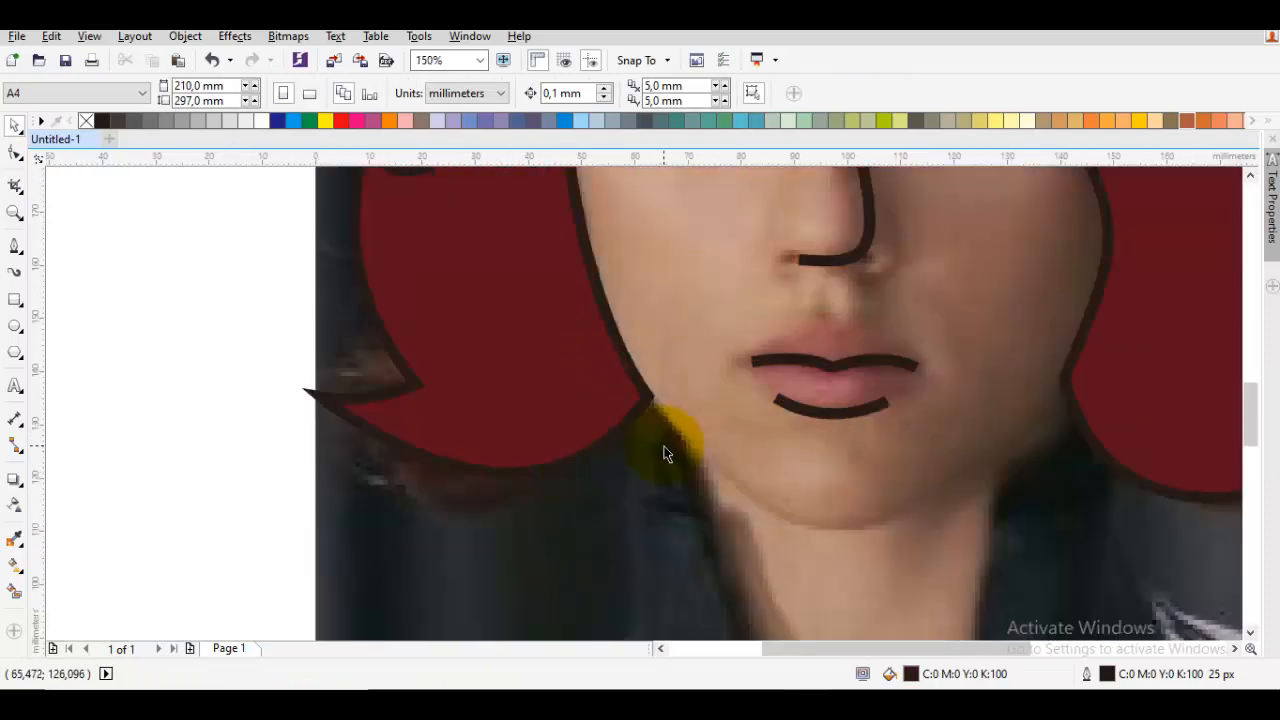
key("space")
scroll(695, 420, "down", 1)
scroll(686, 396, "up", 1)
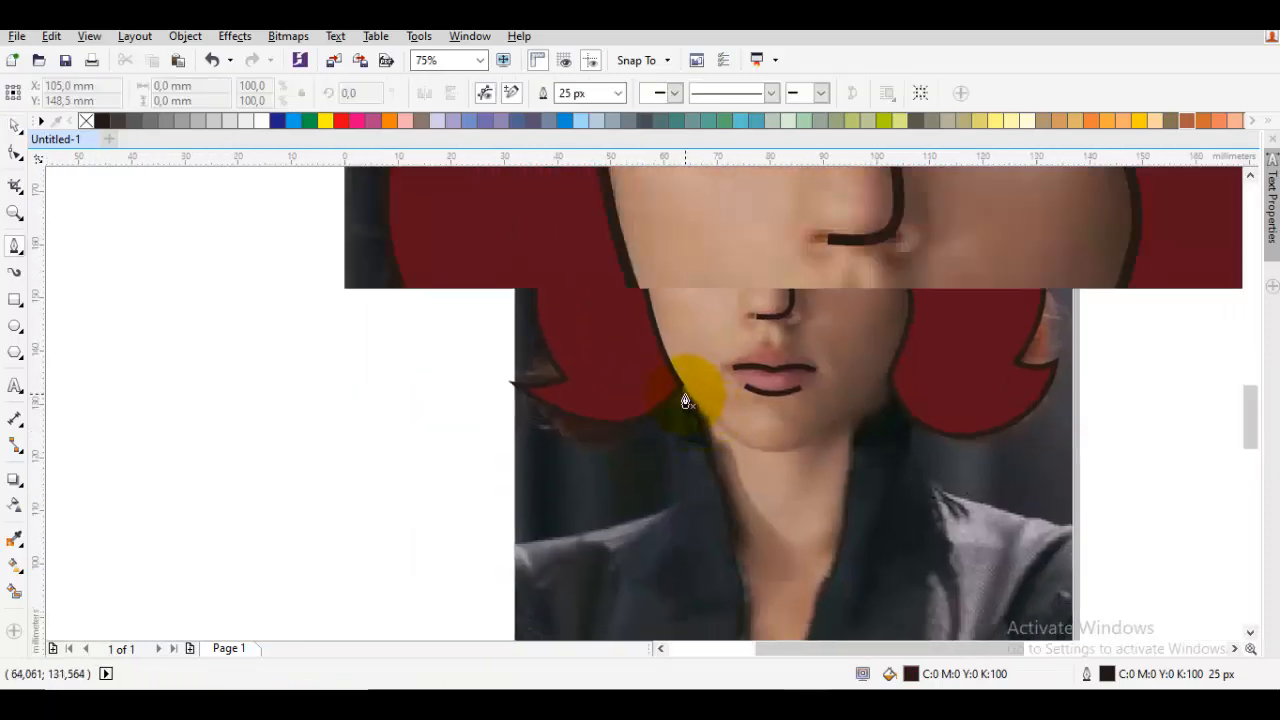
left_click(578, 322)
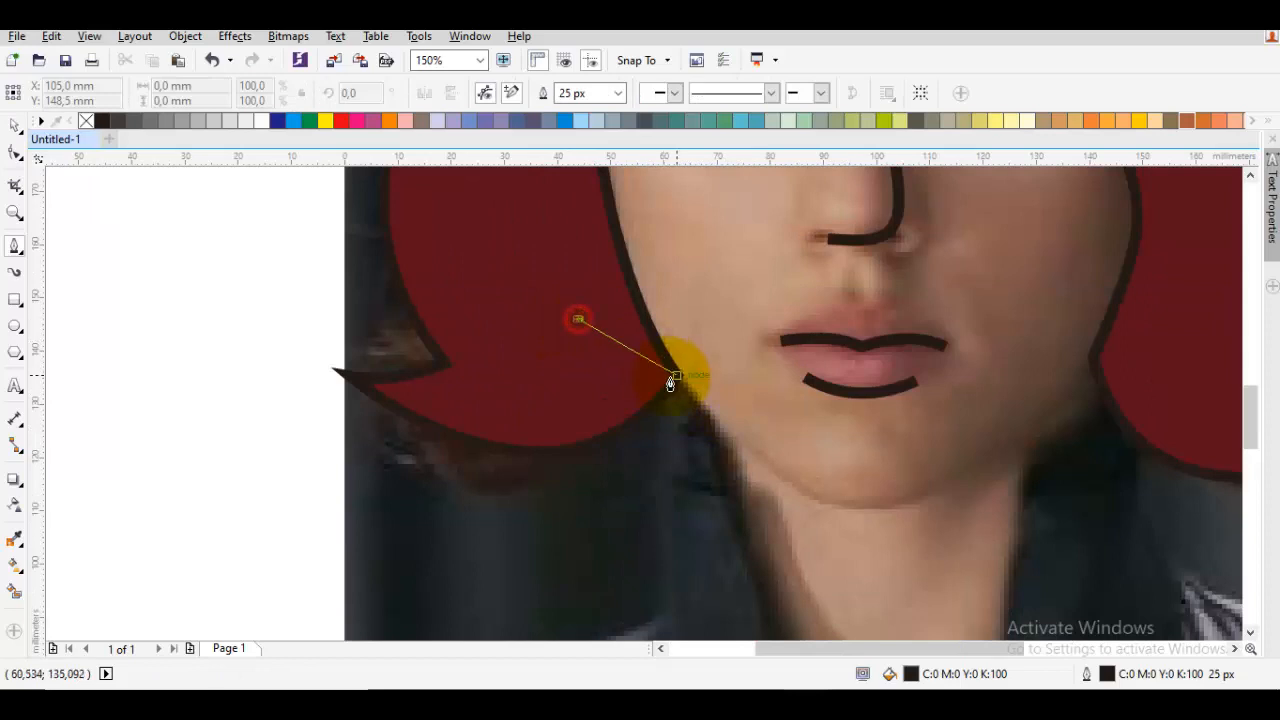
left_click(676, 375)
left_click_drag(740, 450, 678, 359)
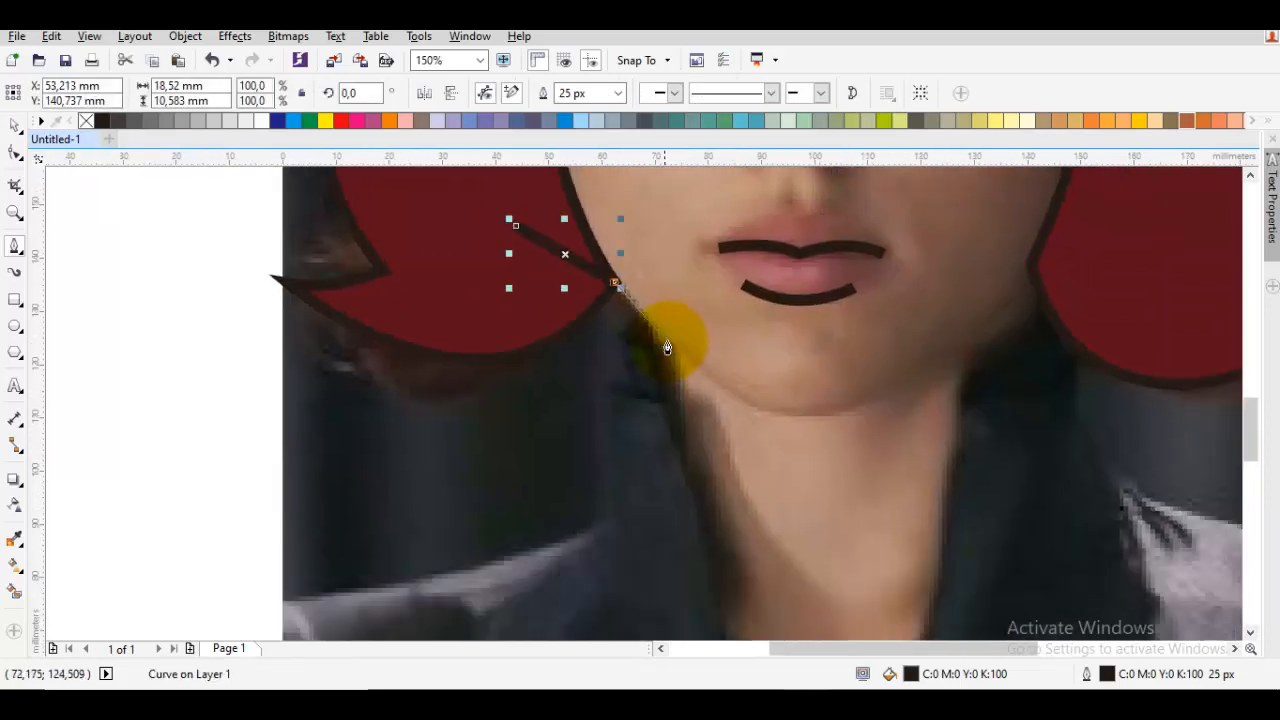
Continue the outline down the left collar edge to the bottom point of the V-shaped neckline.
left_click(661, 337)
scroll(677, 437, "down", 1)
left_click_drag(706, 564, 680, 412)
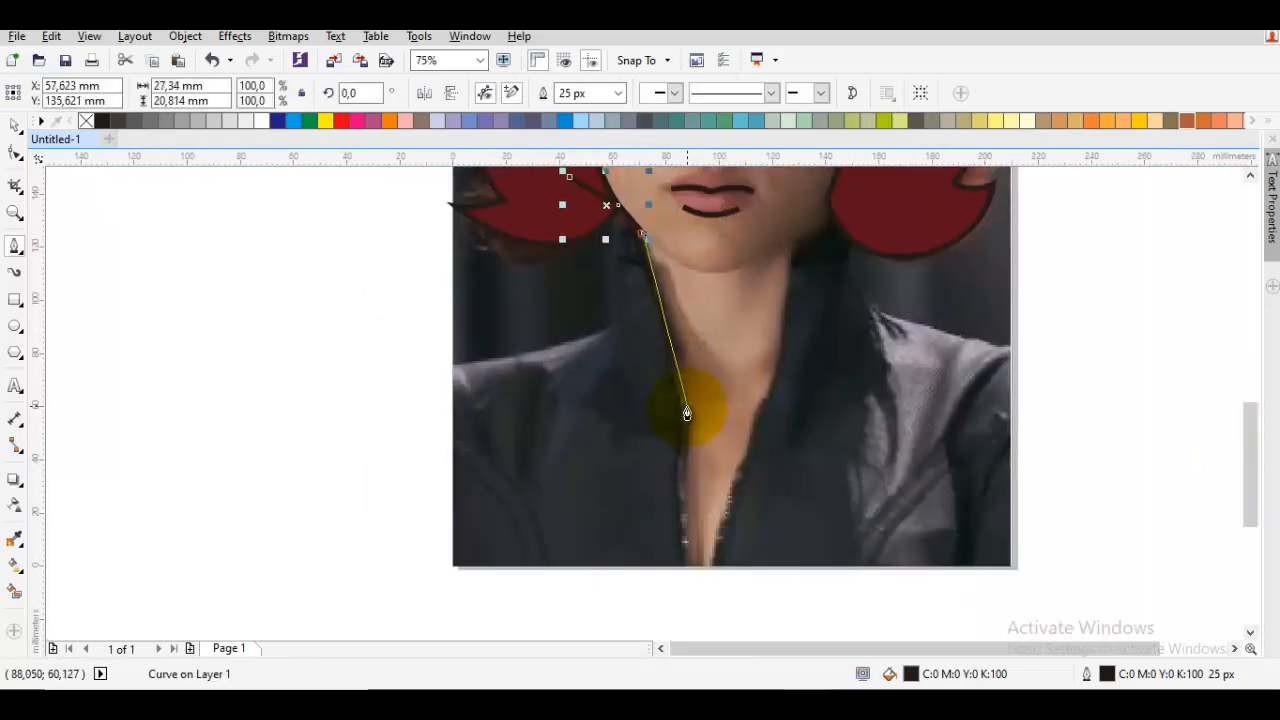
left_click(687, 413)
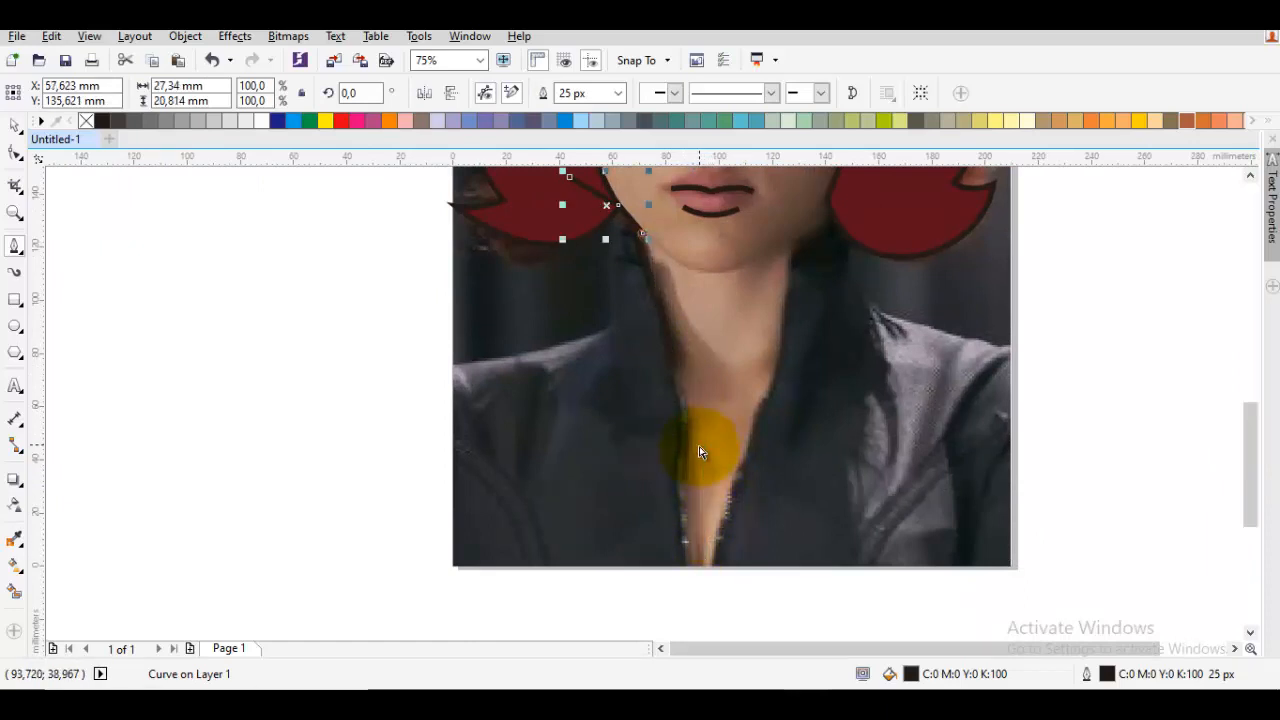
left_click(687, 425)
left_click(706, 560)
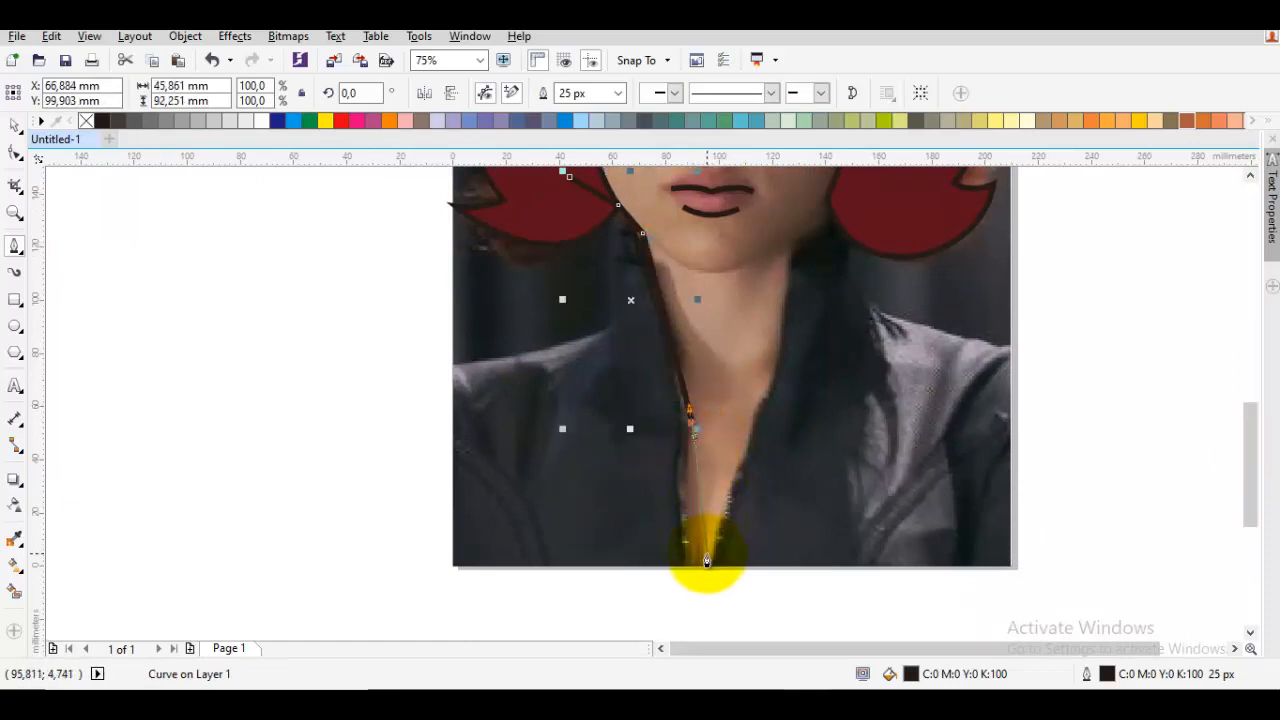
left_click(700, 560)
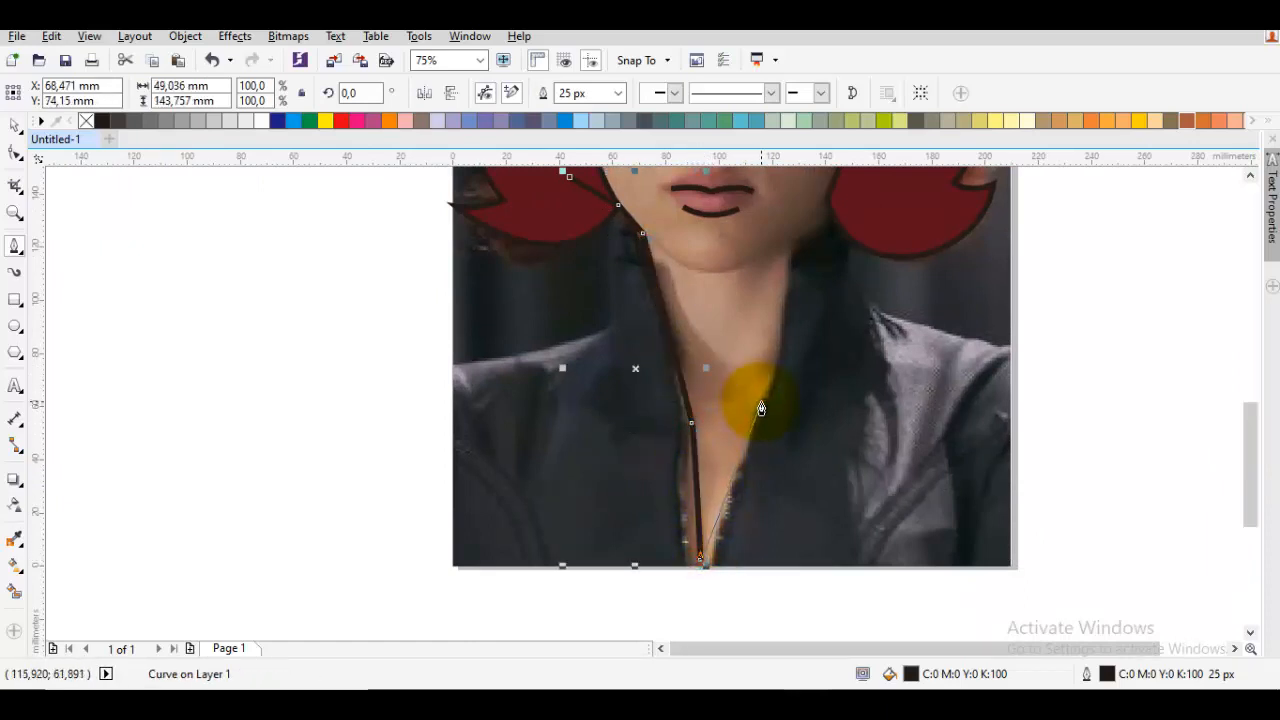
Trace the neckline's right edge up from the V point to the collar top and into the right hair lock.
left_click_drag(782, 384, 779, 374)
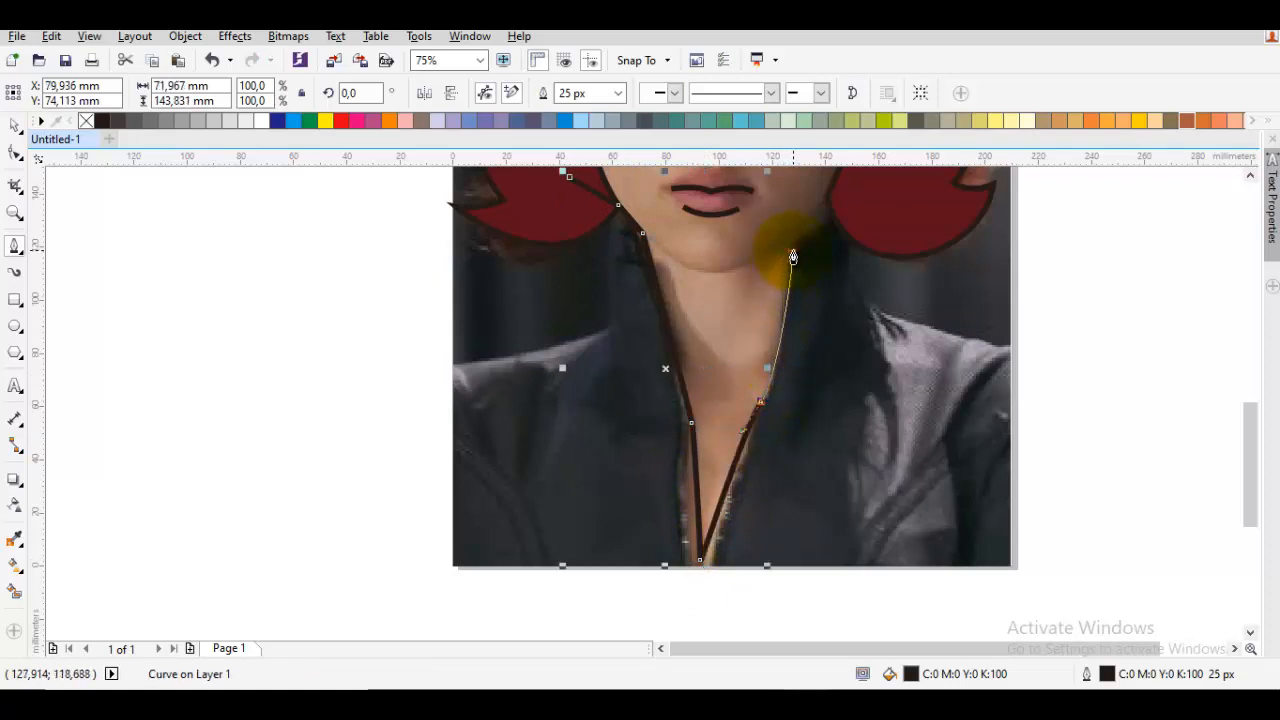
left_click(793, 251)
left_click_drag(828, 210, 810, 295)
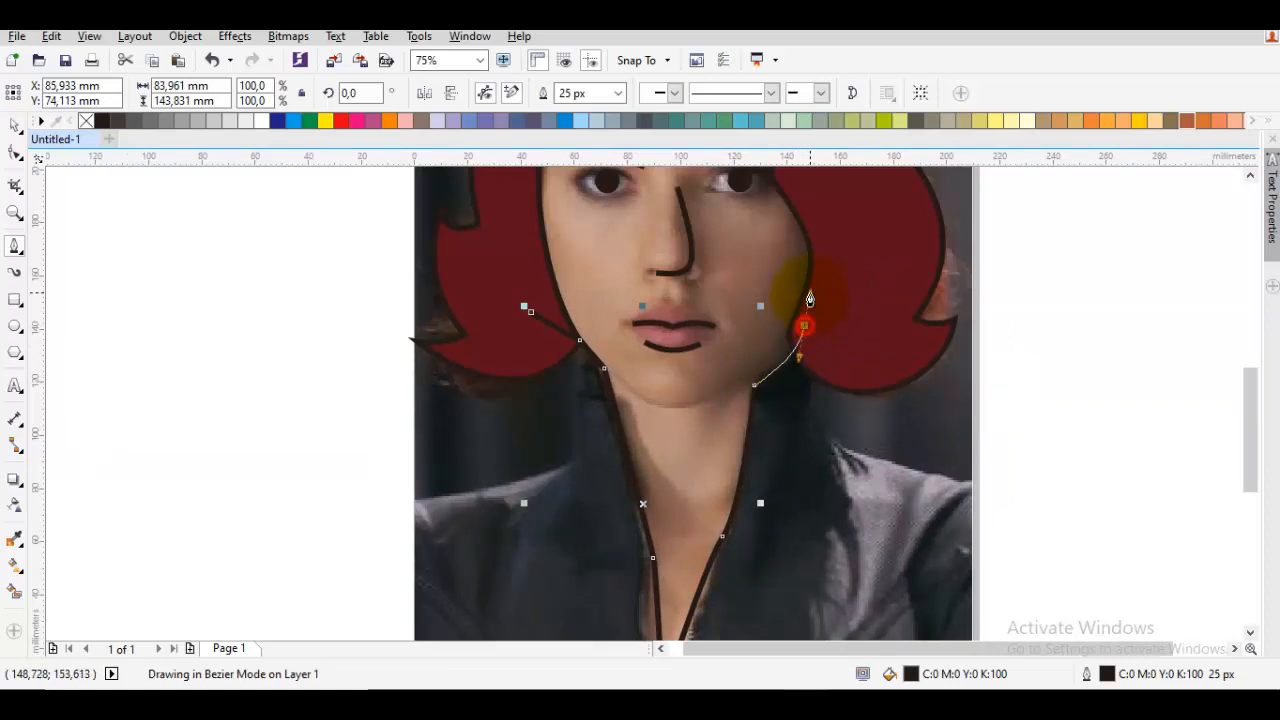
Route the outline through the right hair and over the forehead, closing it at the starting node in the left hair lock.
left_click_drag(873, 243, 840, 409)
left_click(840, 409)
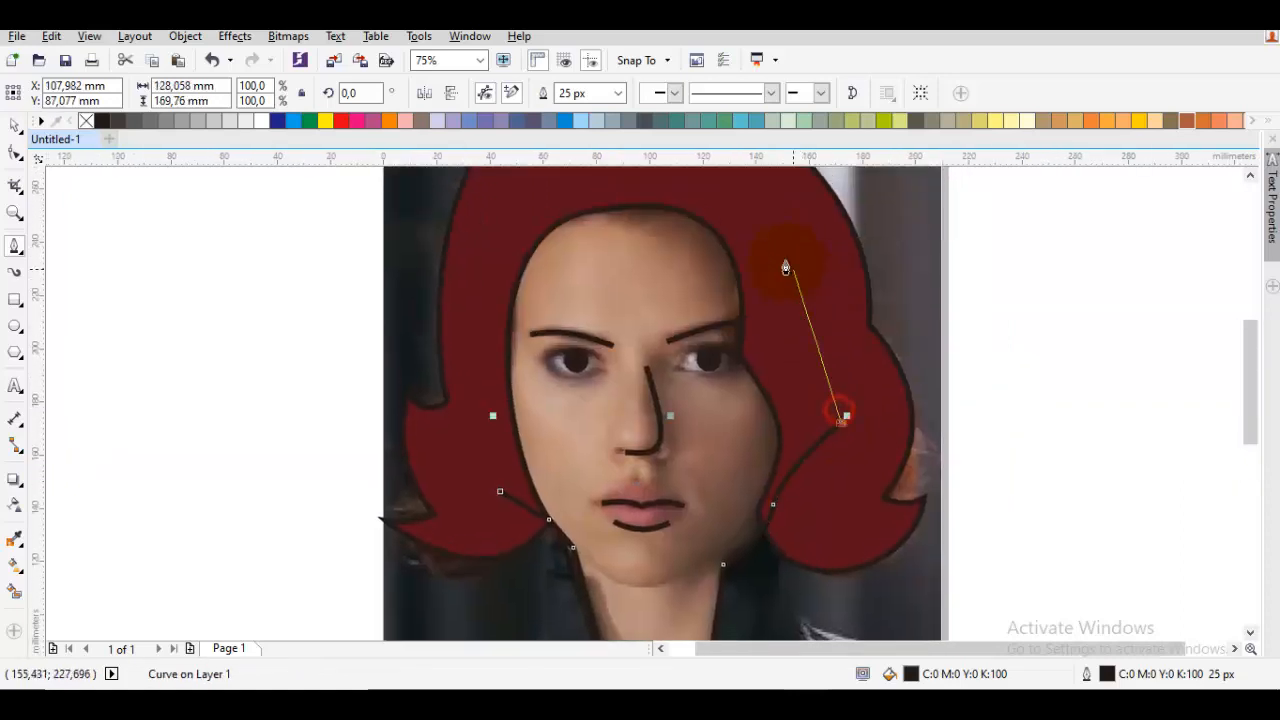
left_click_drag(771, 239, 760, 214)
left_click_drag(584, 185, 466, 214)
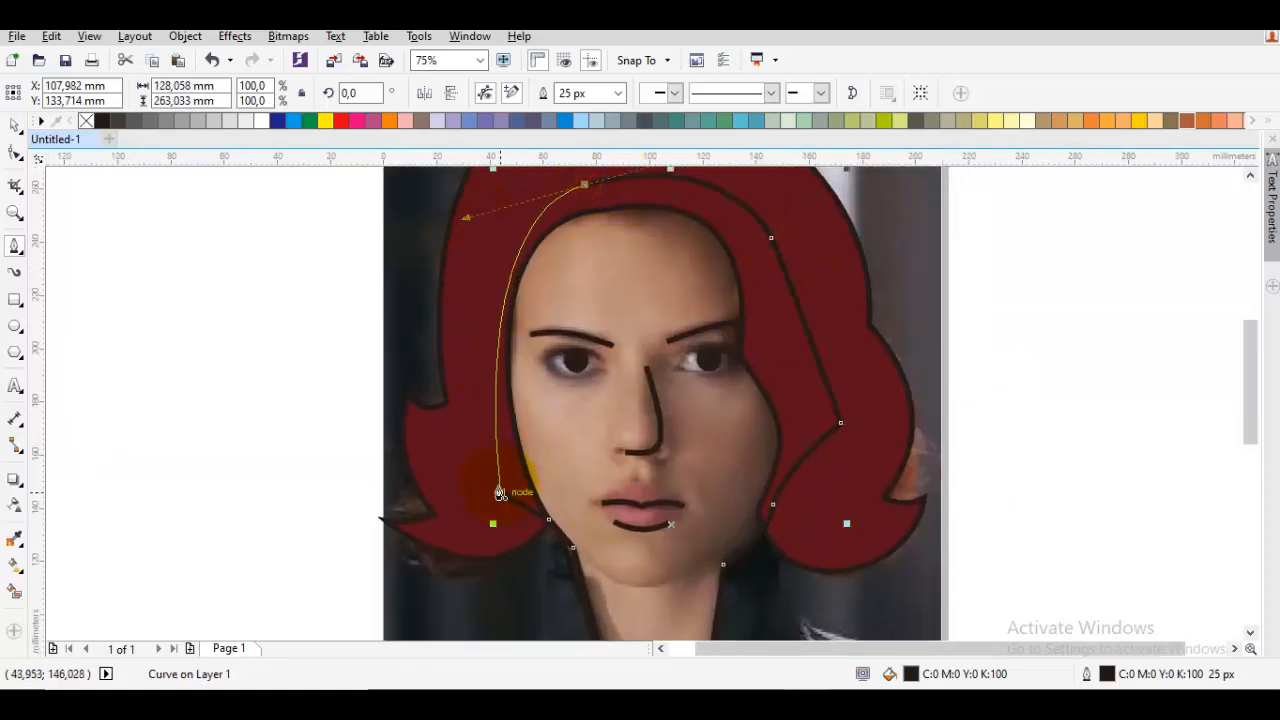
left_click_drag(500, 488, 446, 246)
Order the closed face and neck shape directly in front of the photo, beneath the hair and facial features, and remove its fill.
scroll(549, 271, "down", 1)
right_click(574, 295)
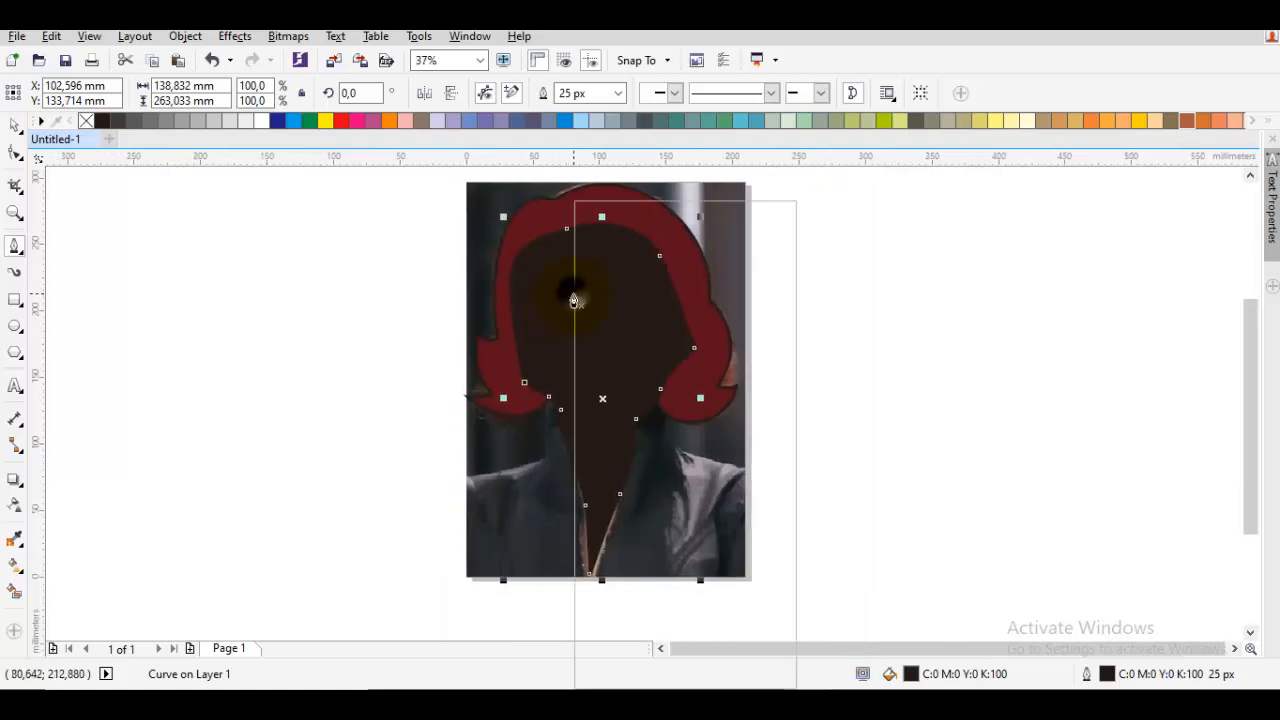
mouse_move(647, 479)
left_click(851, 612)
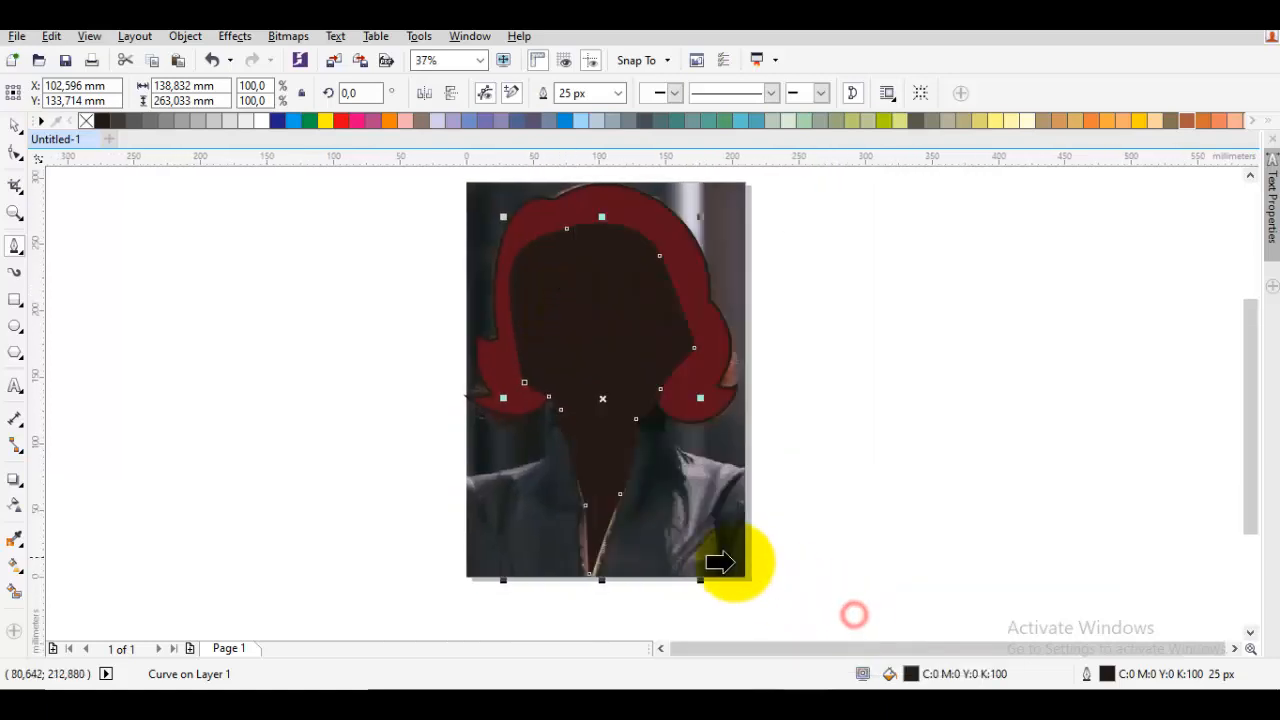
left_click(678, 537)
left_click(86, 120)
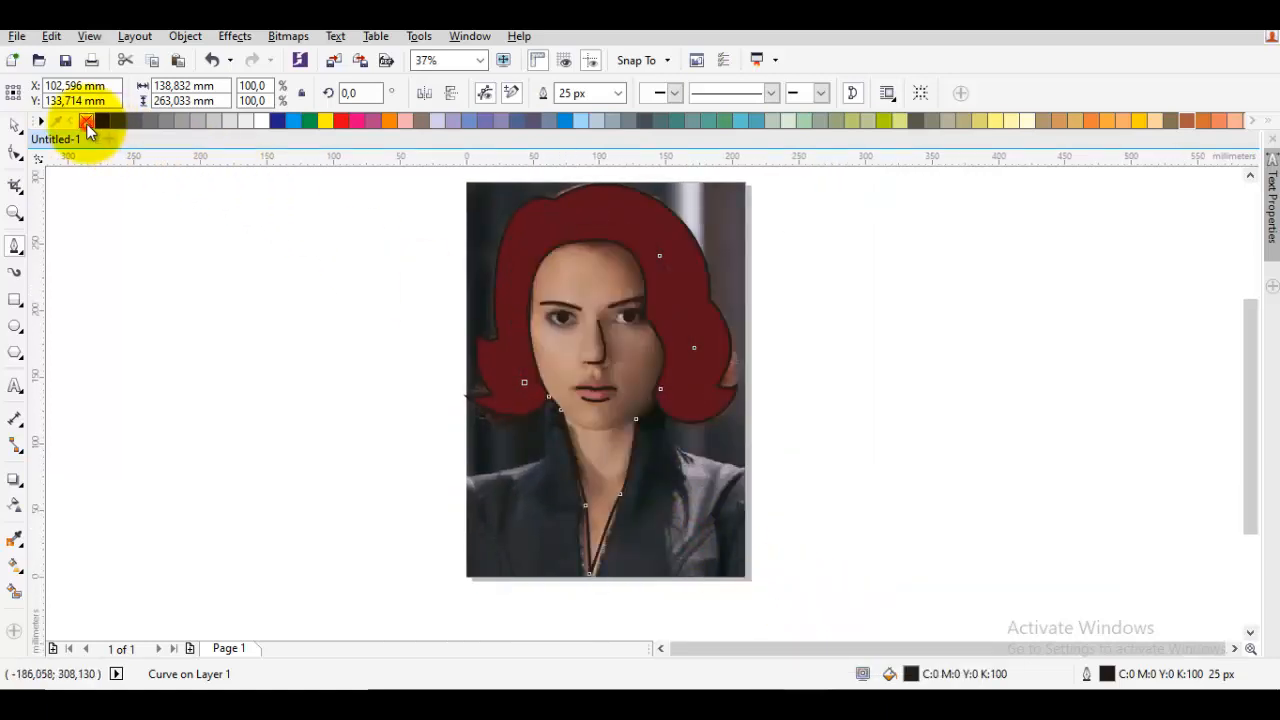
Delete the face and neck outline's node at the top of the left collar to smooth that edge.
scroll(509, 401, "up", 2)
left_click_drag(776, 467, 560, 430)
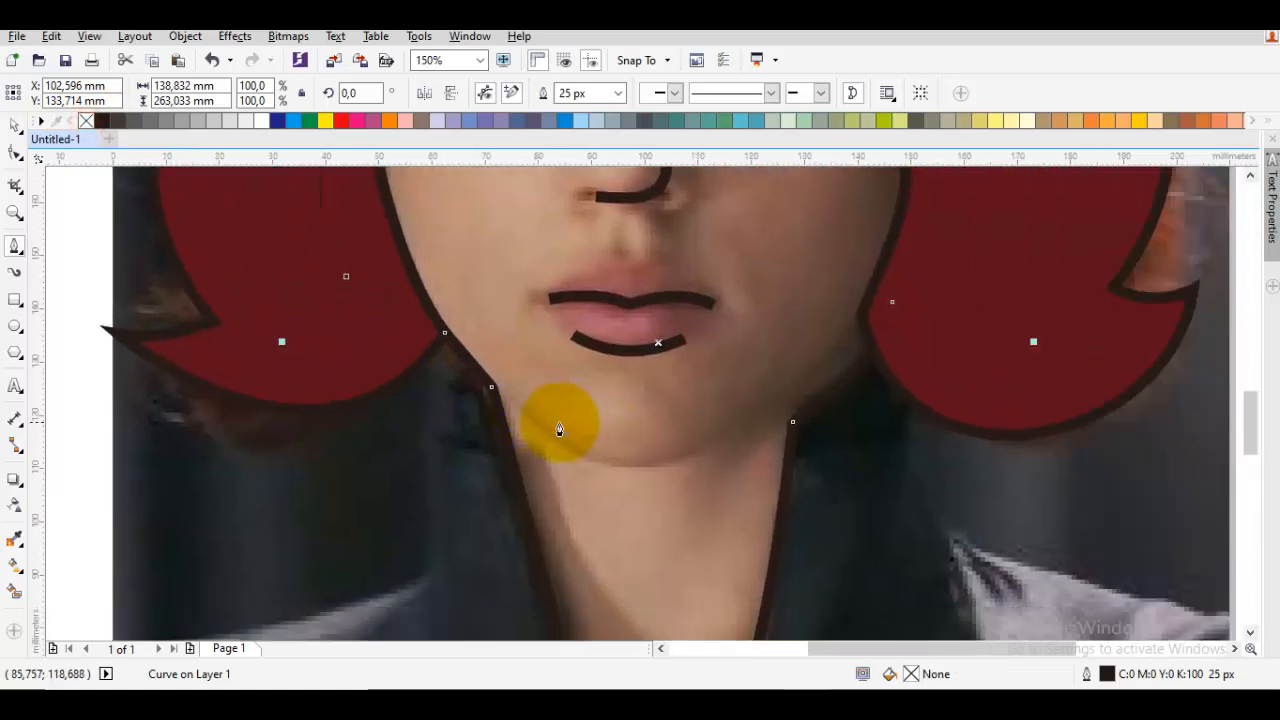
key("F10")
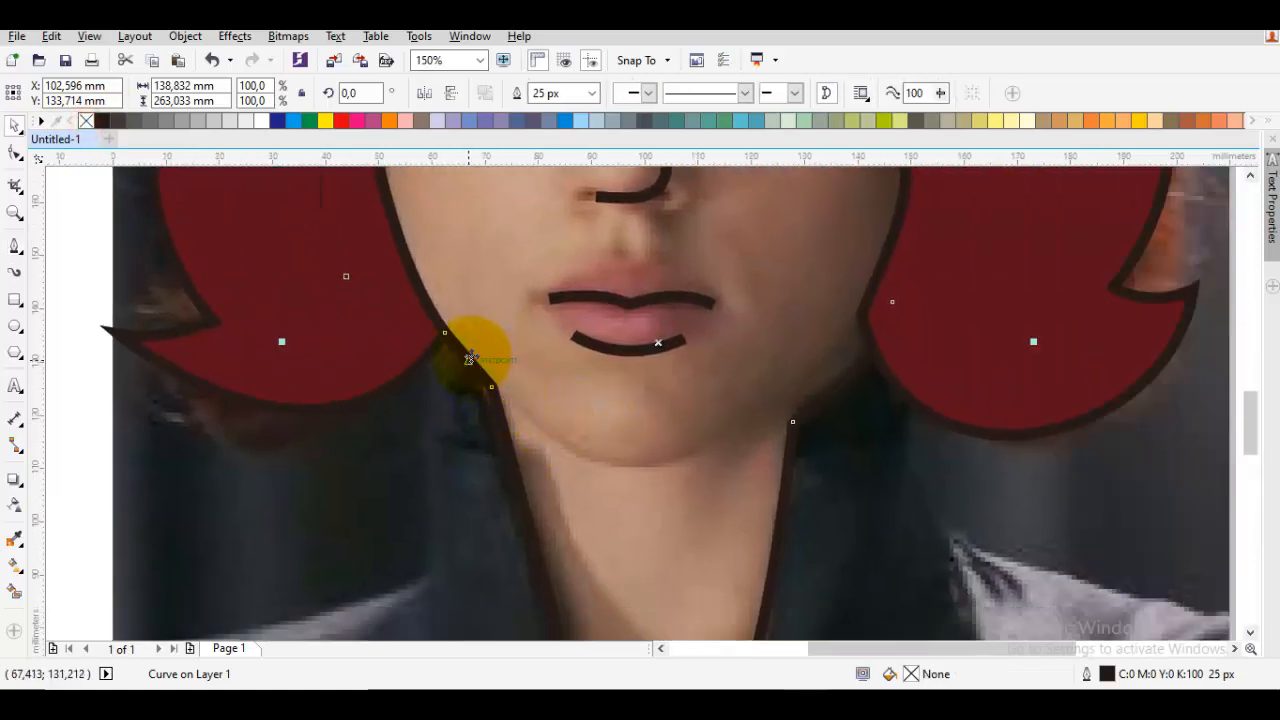
left_click(473, 358)
left_click(445, 333)
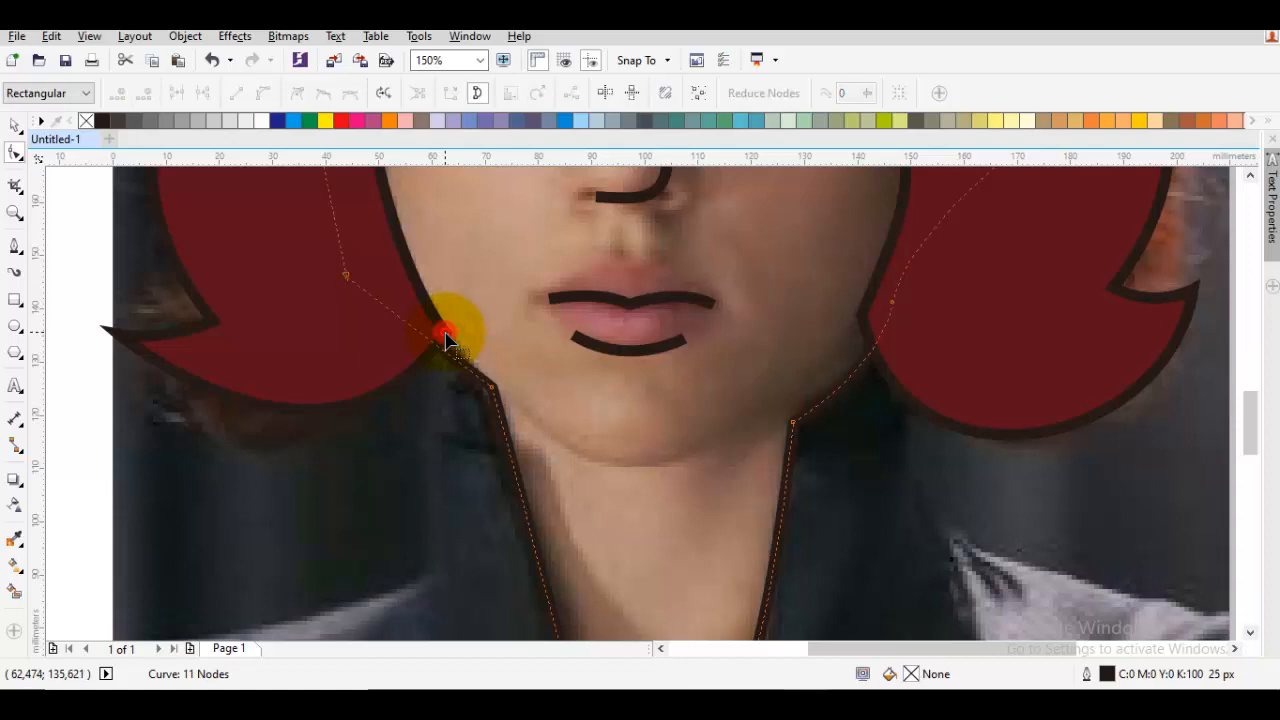
double_click(493, 388)
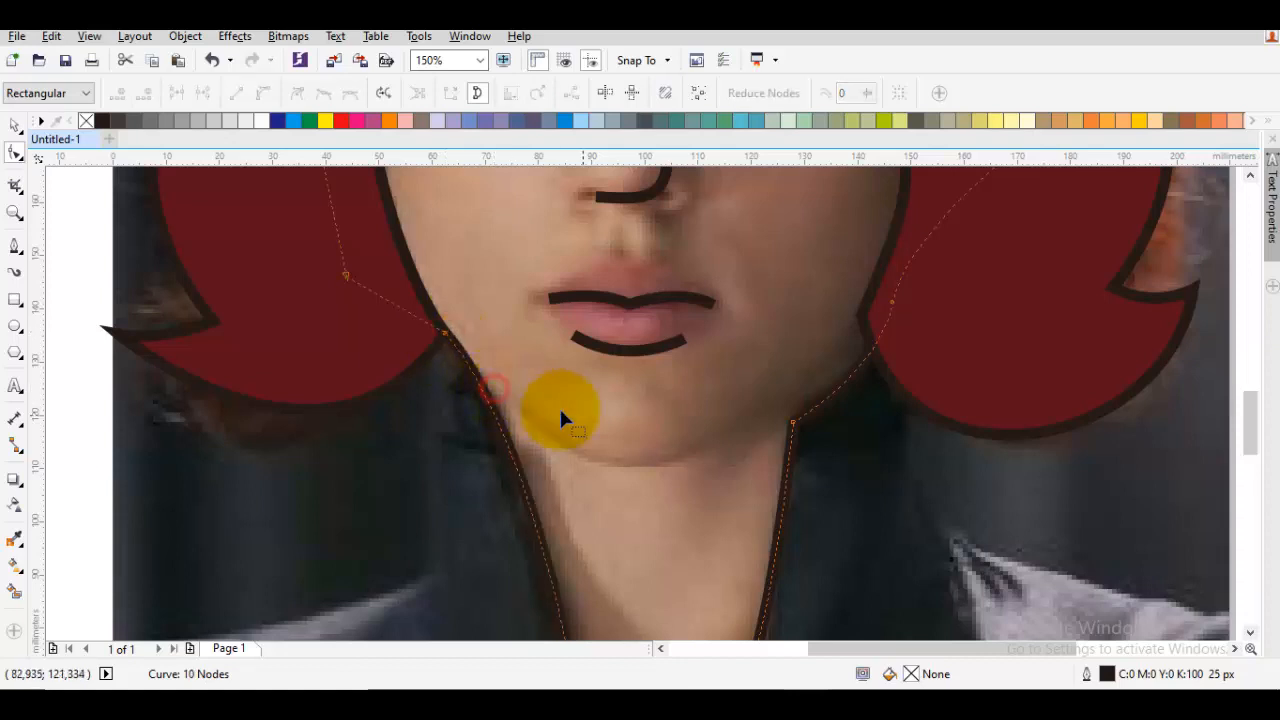
key("space")
key("Escape")
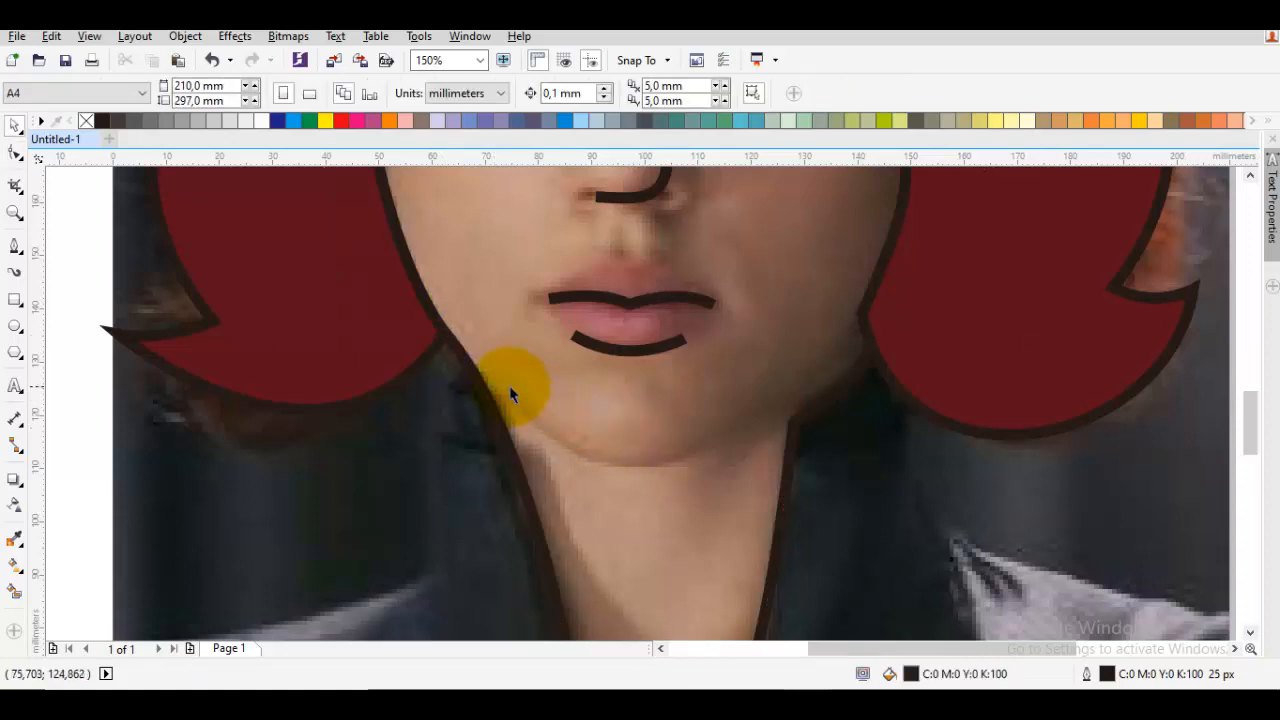
Draw a curved jawline with the Pen tool from inside the left hair lock, under the chin, to just short of the right lock.
key("F5")
left_click(387, 297)
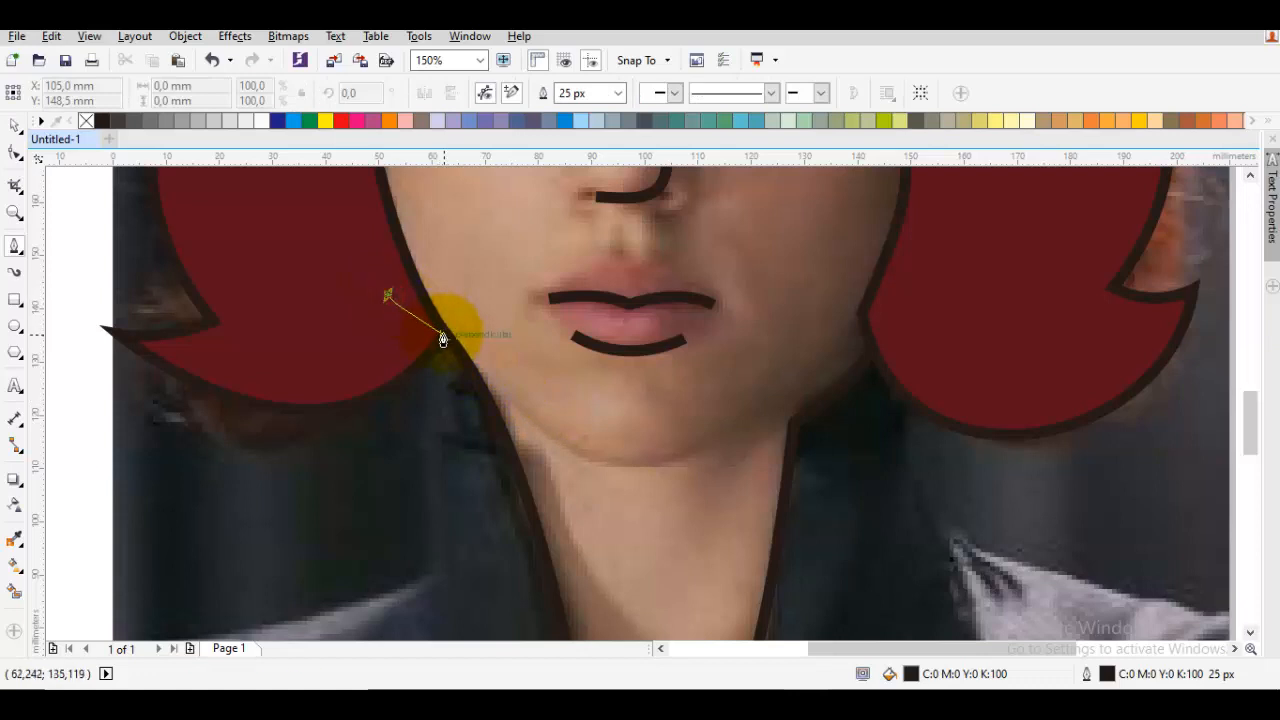
left_click(446, 338)
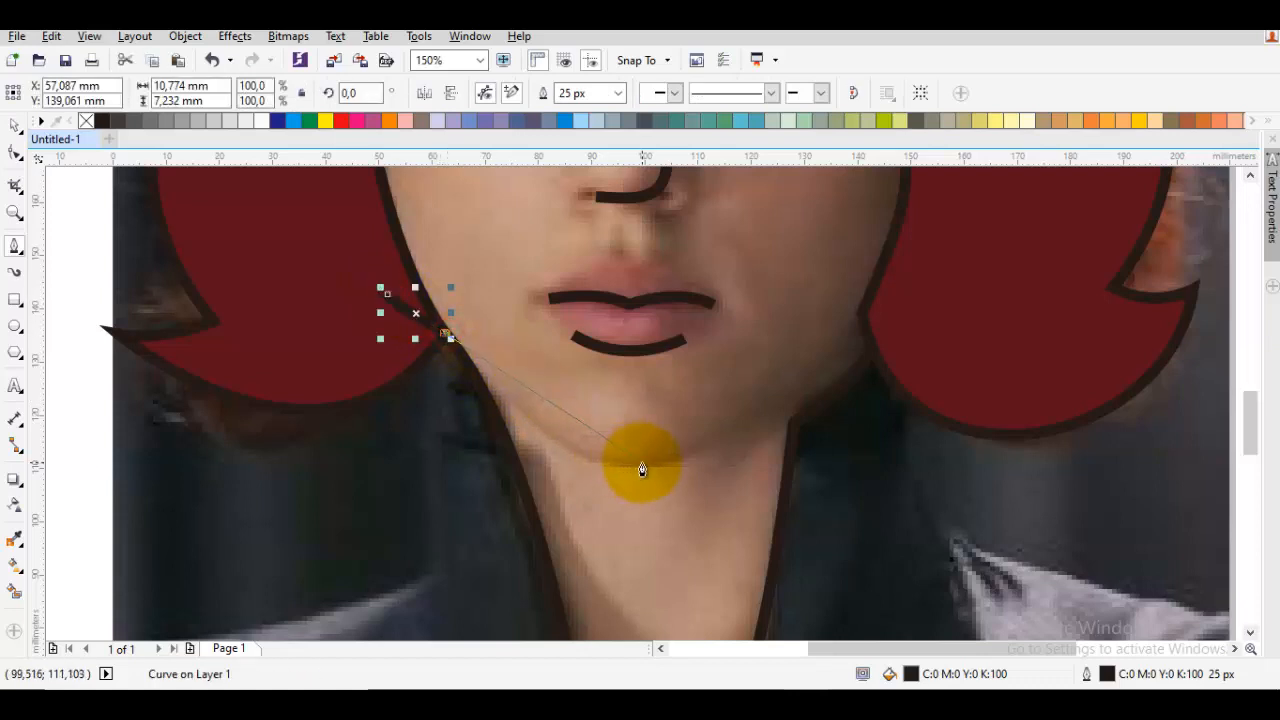
left_click_drag(644, 463, 737, 467)
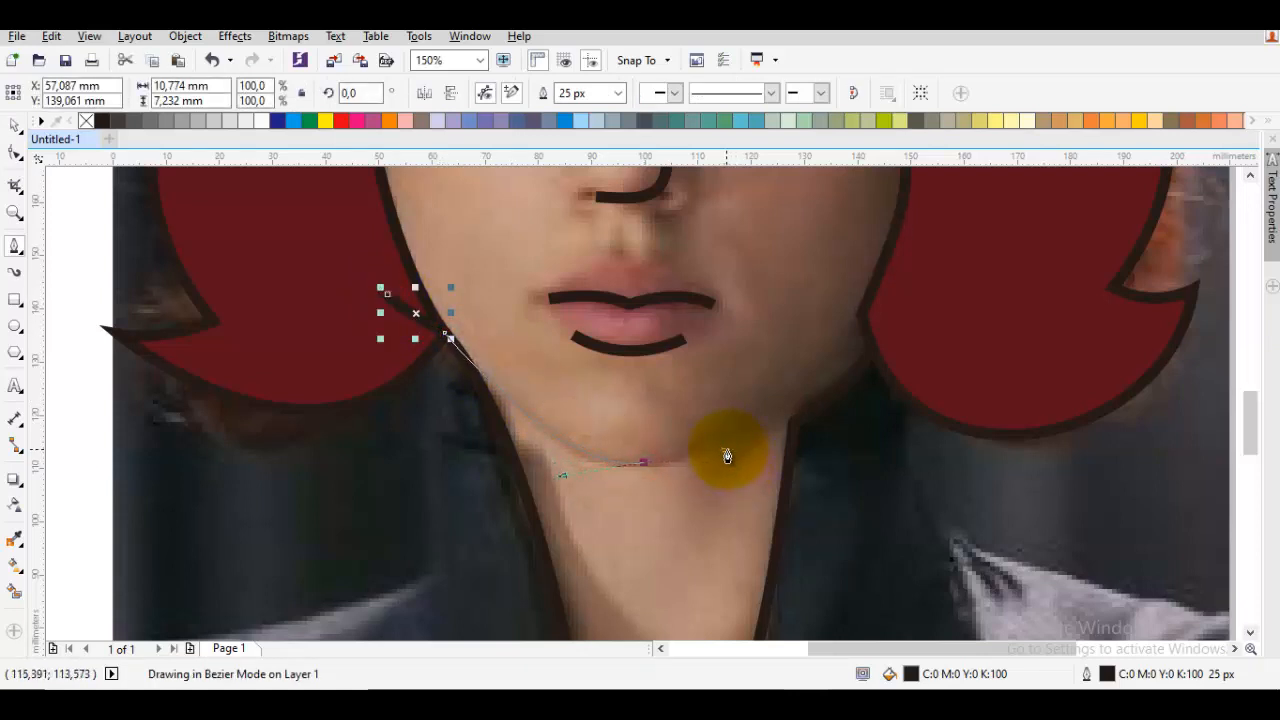
mouse_move(831, 349)
left_mouse_down()
mouse_move(779, 417)
mouse_move(861, 305)
left_mouse_up()
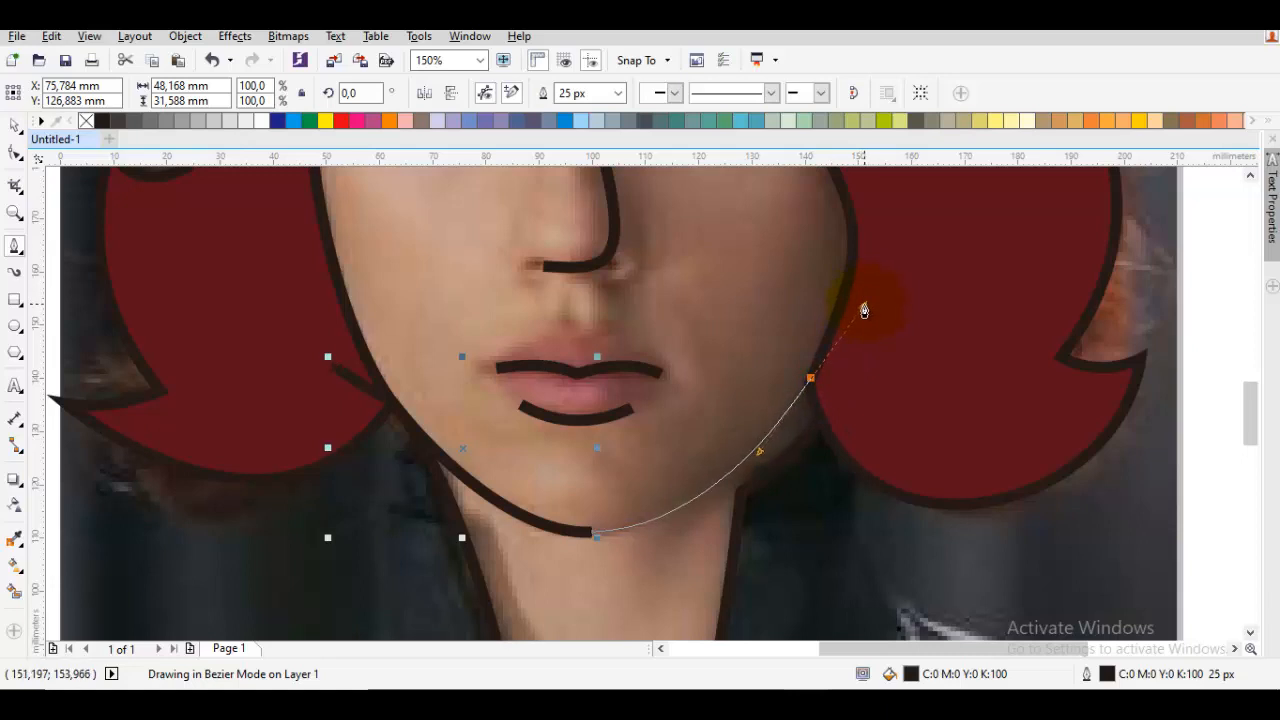
key("ctrl+z")
double_click(792, 405)
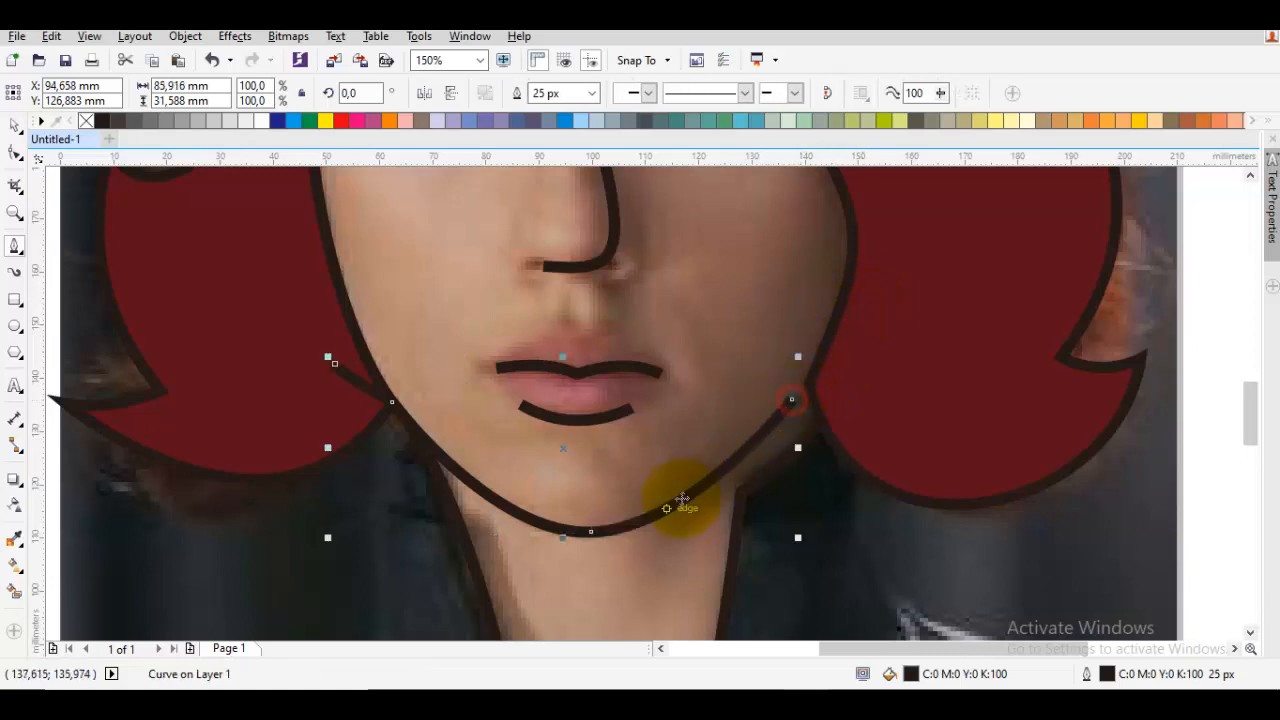
Adjust the chin node's handle on the jawline and delete the jawline's end node inside the left hair lock.
key("F10")
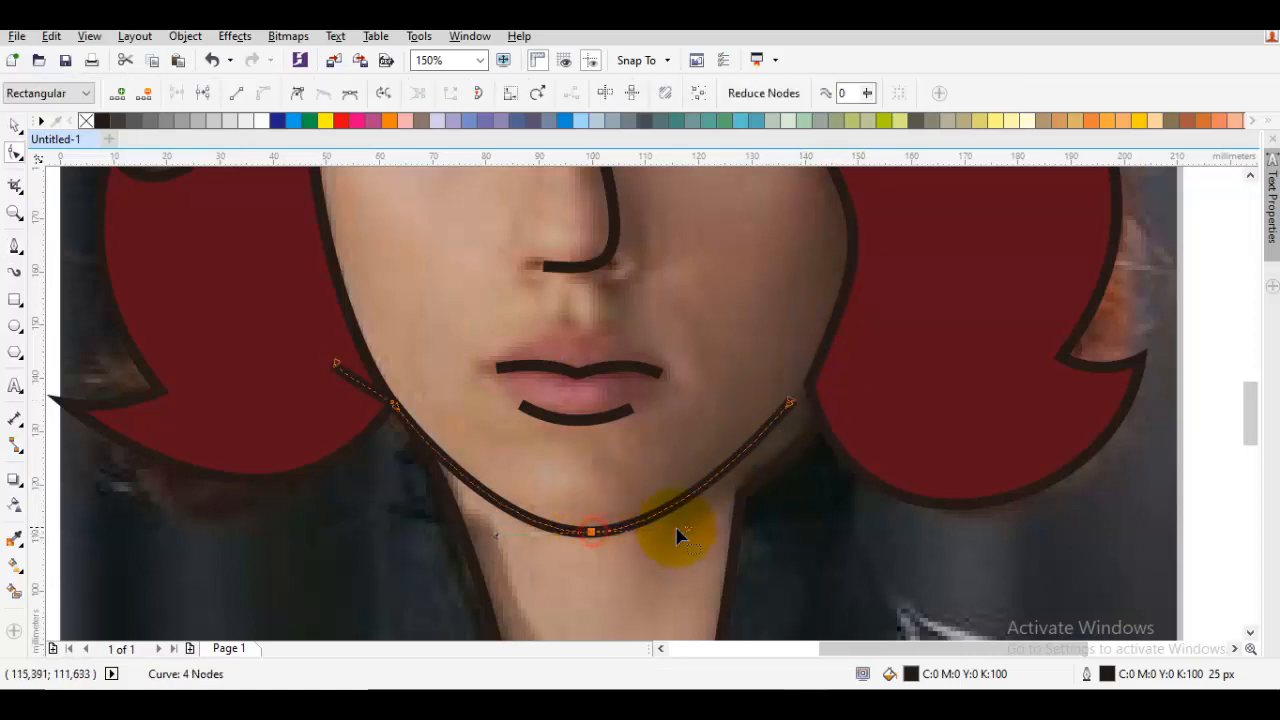
left_click_drag(686, 530, 688, 532)
key("space")
key("space")
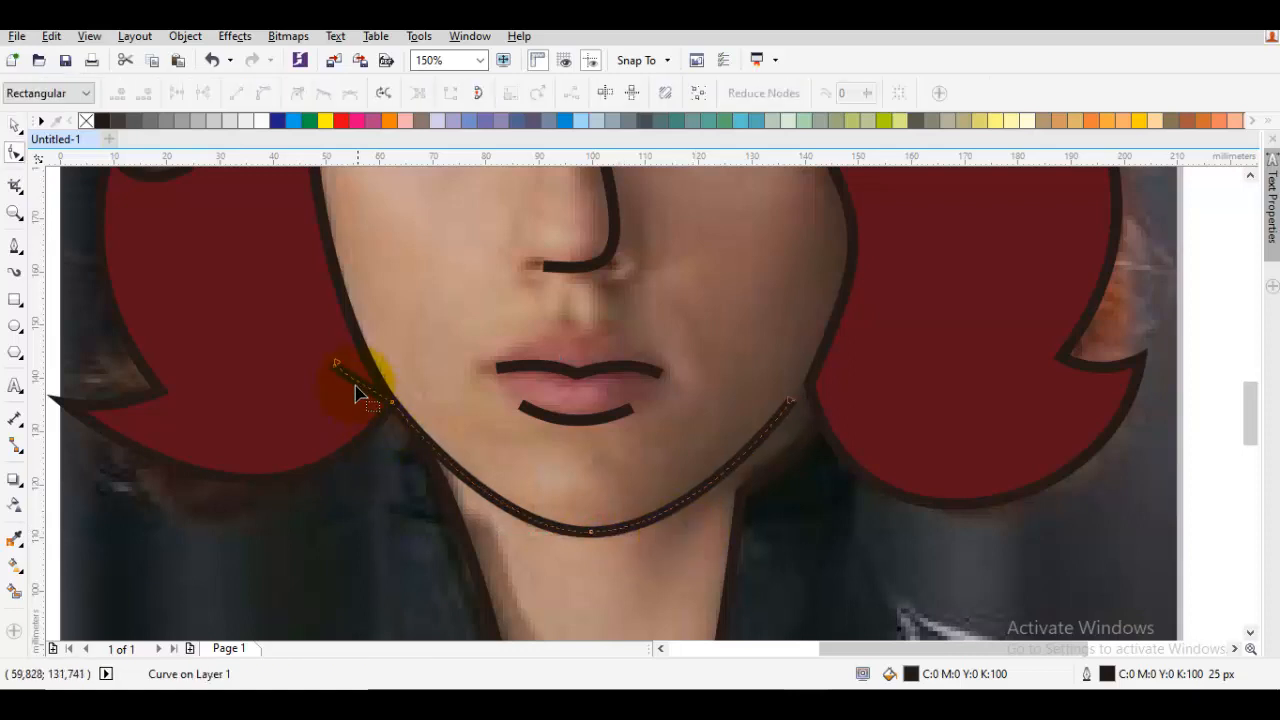
double_click(337, 365)
key("space")
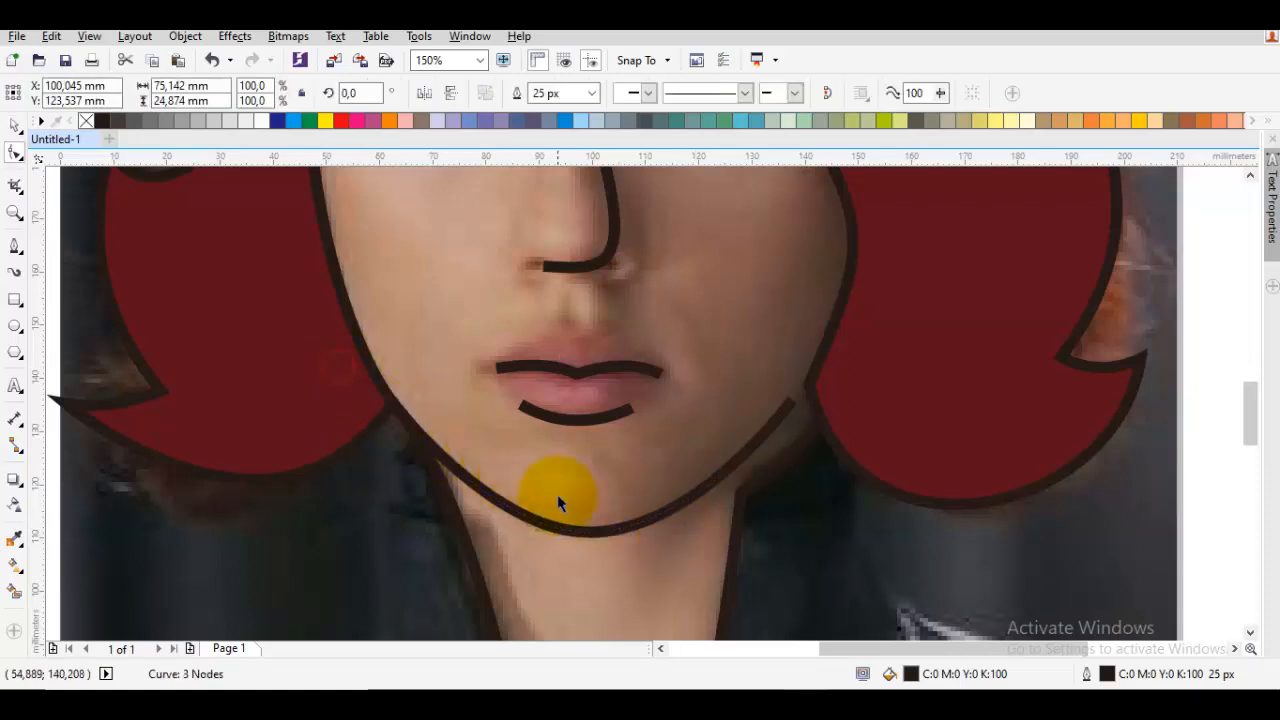
left_click(557, 494)
left_click_drag(568, 496, 609, 374)
Delete the midway nodes on the right and left neckline edges of the face and neck shape.
scroll(520, 446, "down", 1)
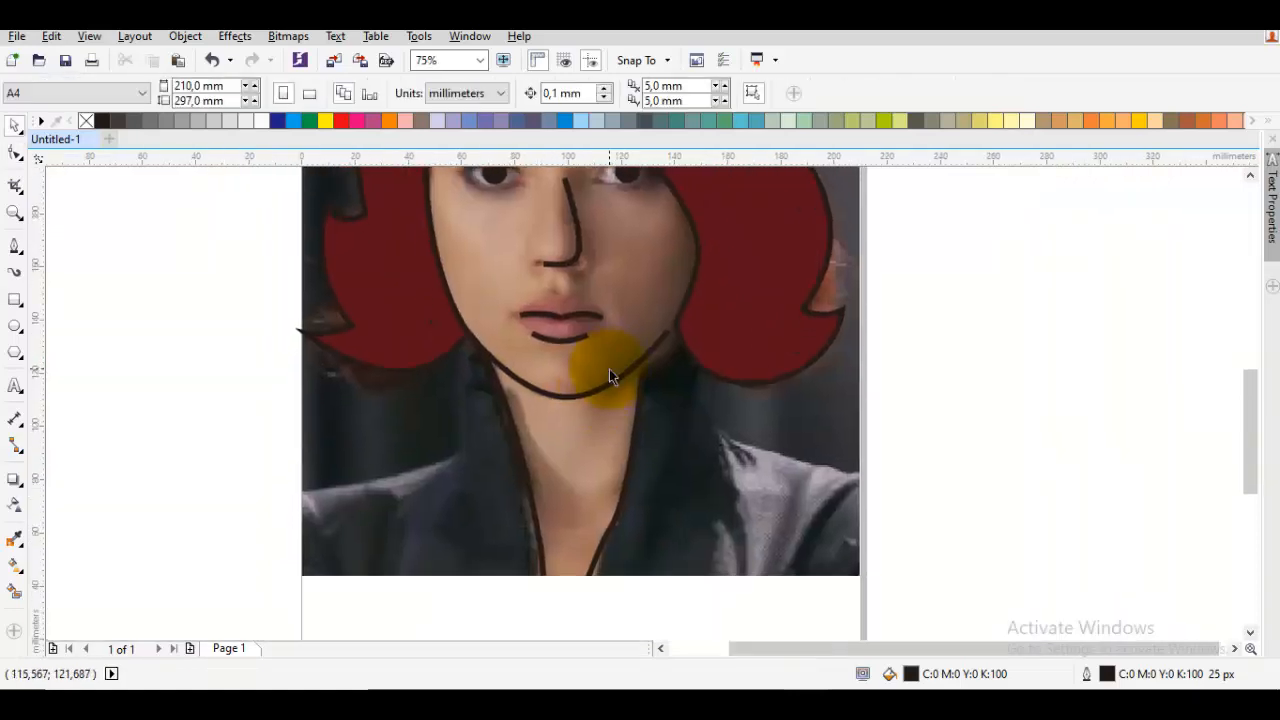
double_click(583, 497)
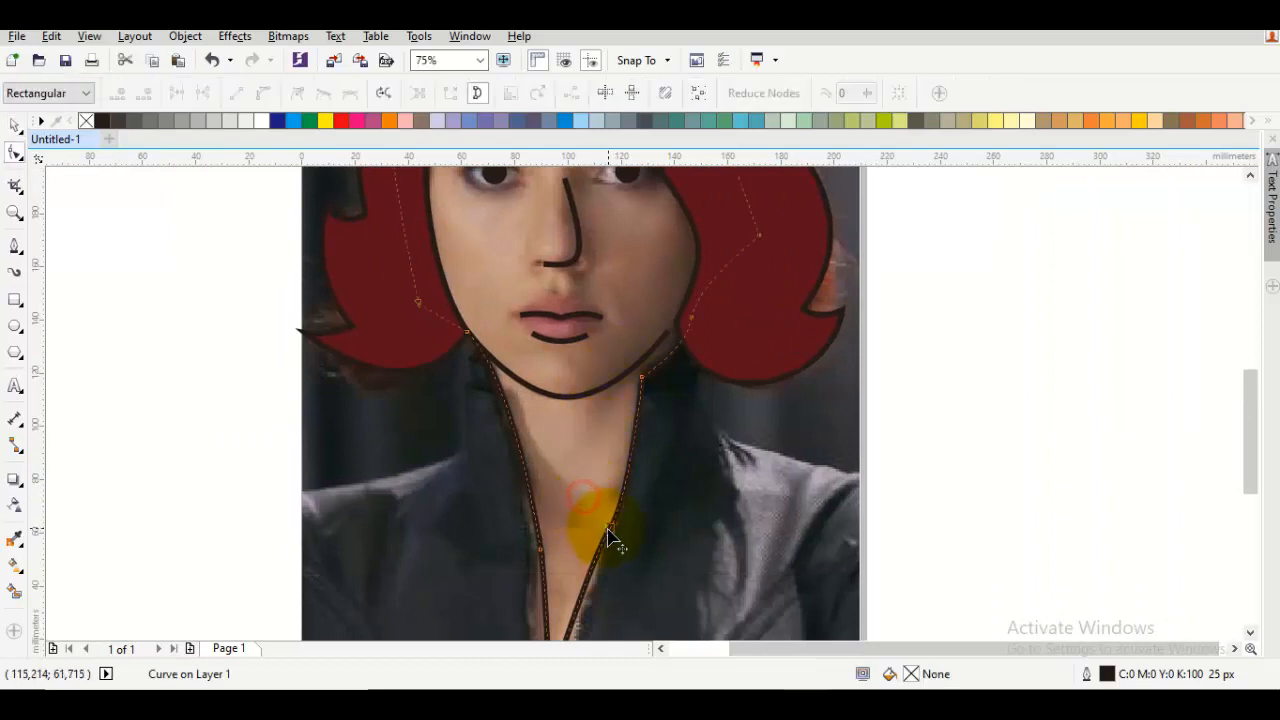
double_click(610, 529)
left_click_drag(631, 523, 650, 404)
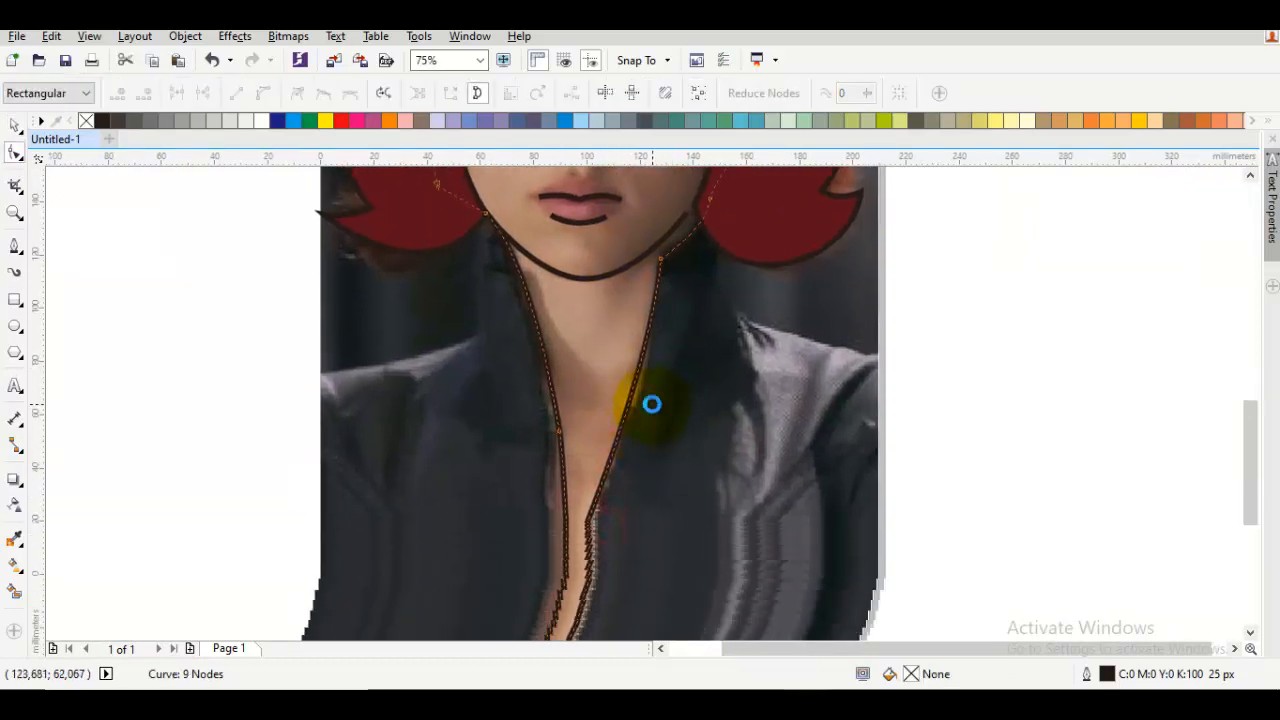
double_click(560, 432)
Fill the face and neck shape with a light peach skin colour.
key("space")
left_click_drag(605, 355, 584, 494)
left_click(585, 502)
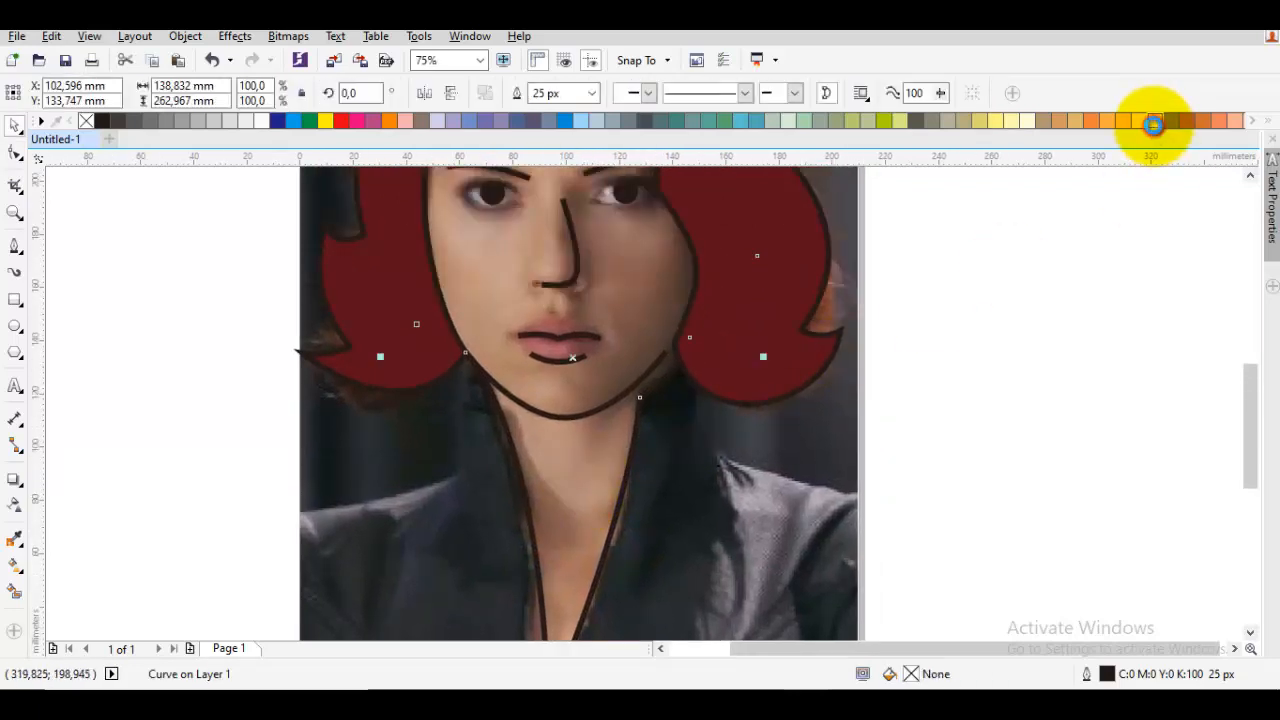
left_click(1153, 124)
left_click(1094, 223)
scroll(920, 340, "down", 2)
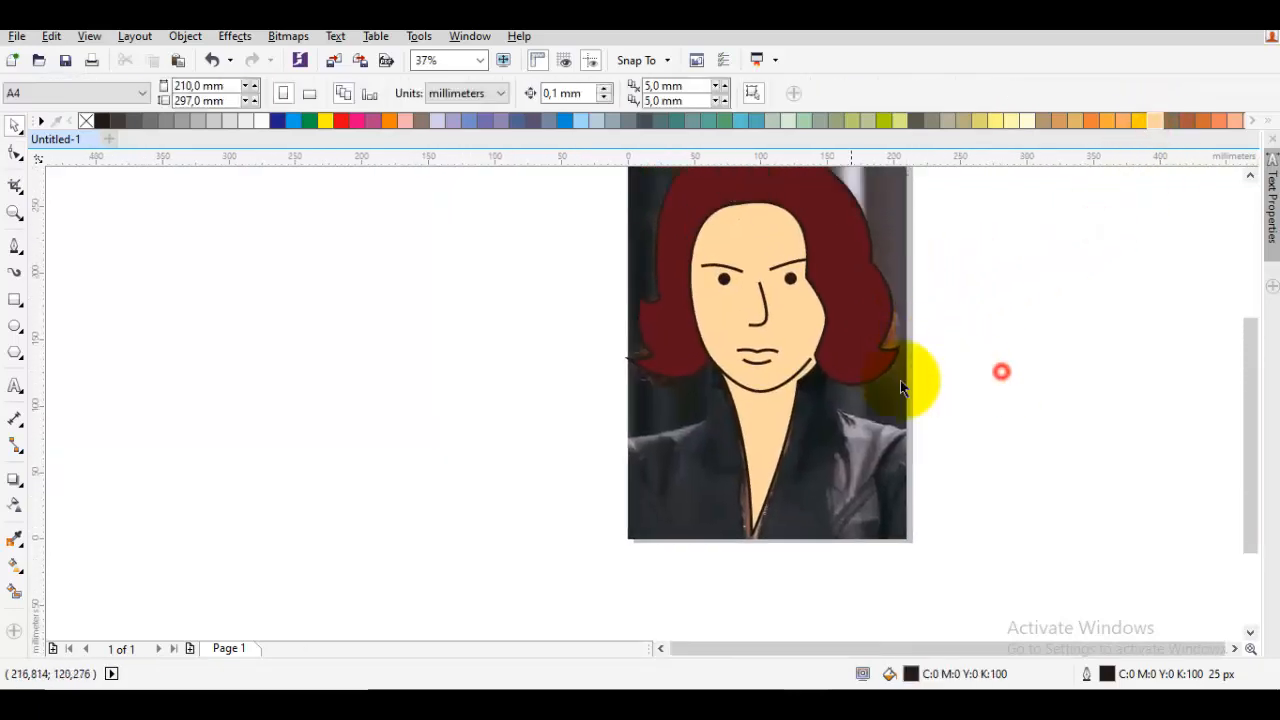
Start the jacket outline with the Pen tool from inside the left cheek down the left collar, along the left shoulder, to the page's lower-left corner.
scroll(737, 400, "up", 2)
scroll(786, 343, "left", 1)
left_click(757, 258)
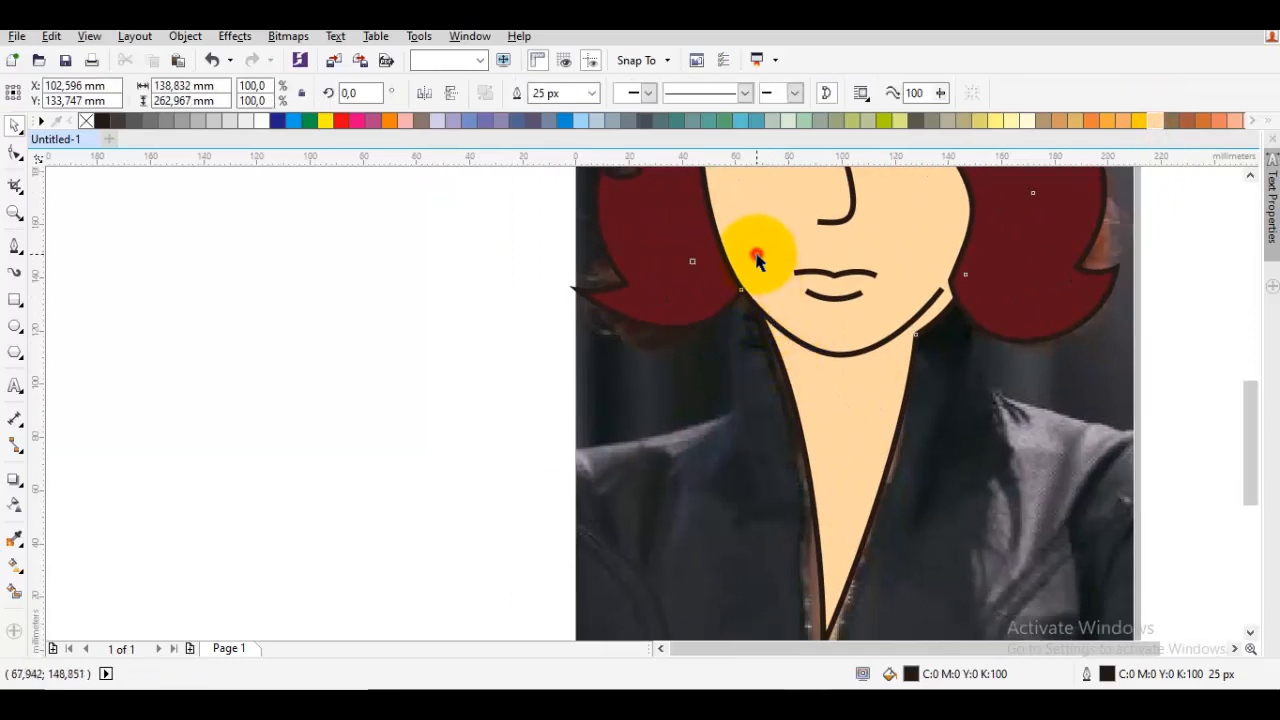
left_click_drag(757, 250, 710, 278)
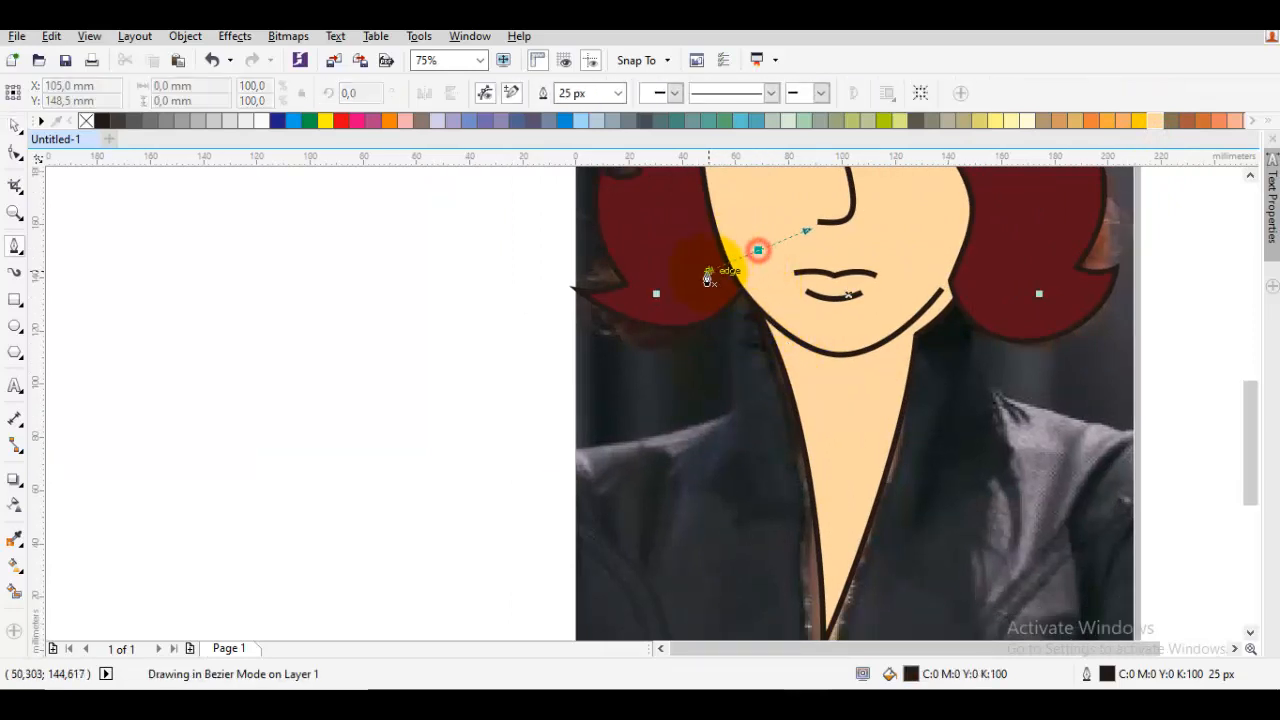
left_click(736, 419)
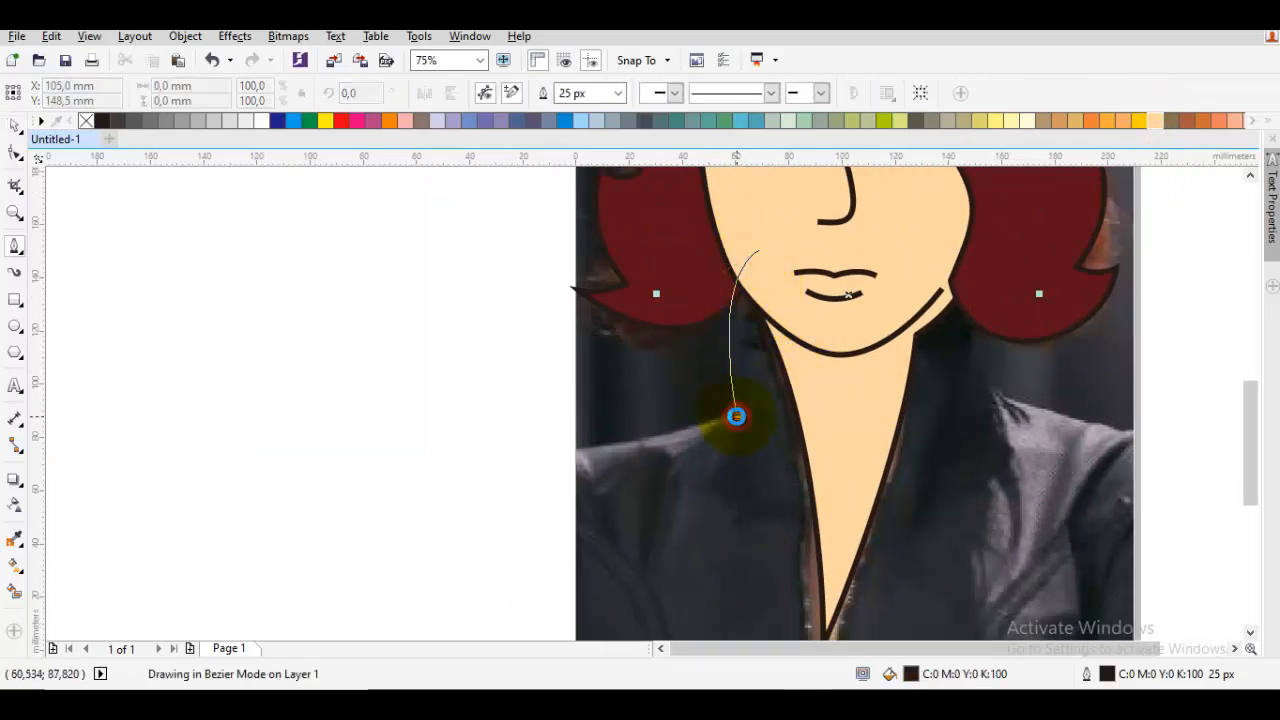
left_click(574, 458)
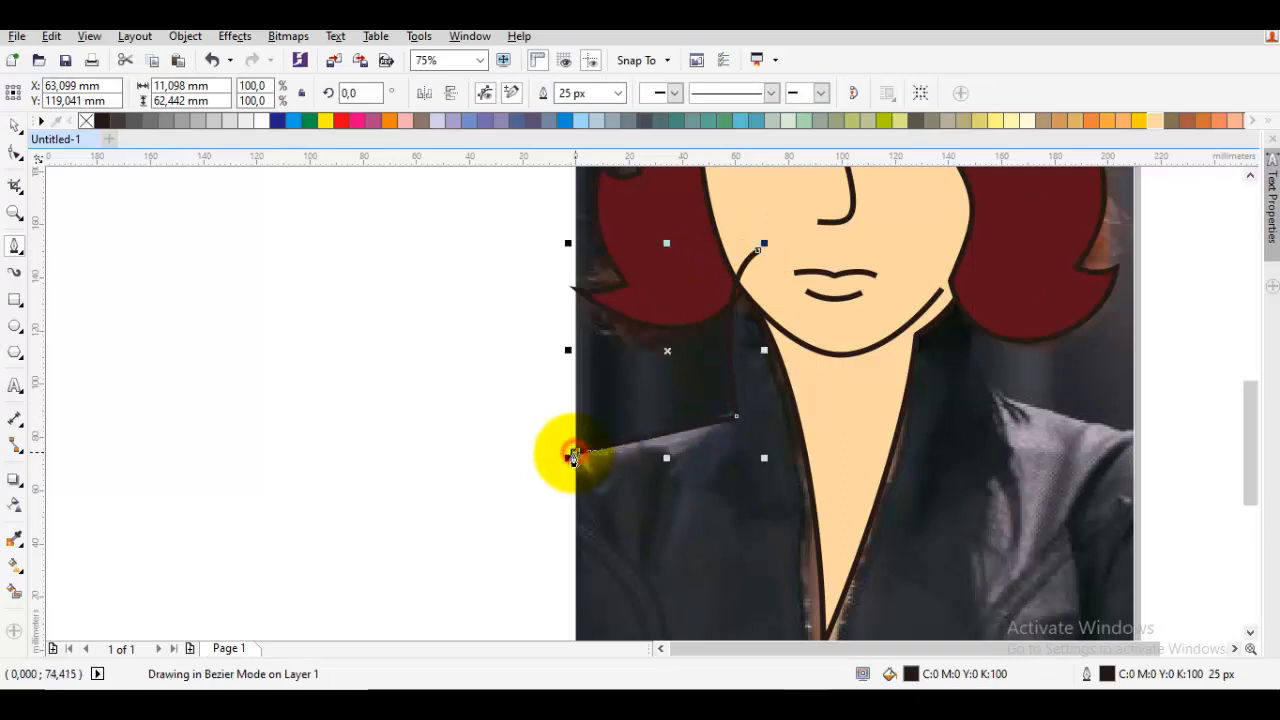
scroll(597, 400, "down", 3)
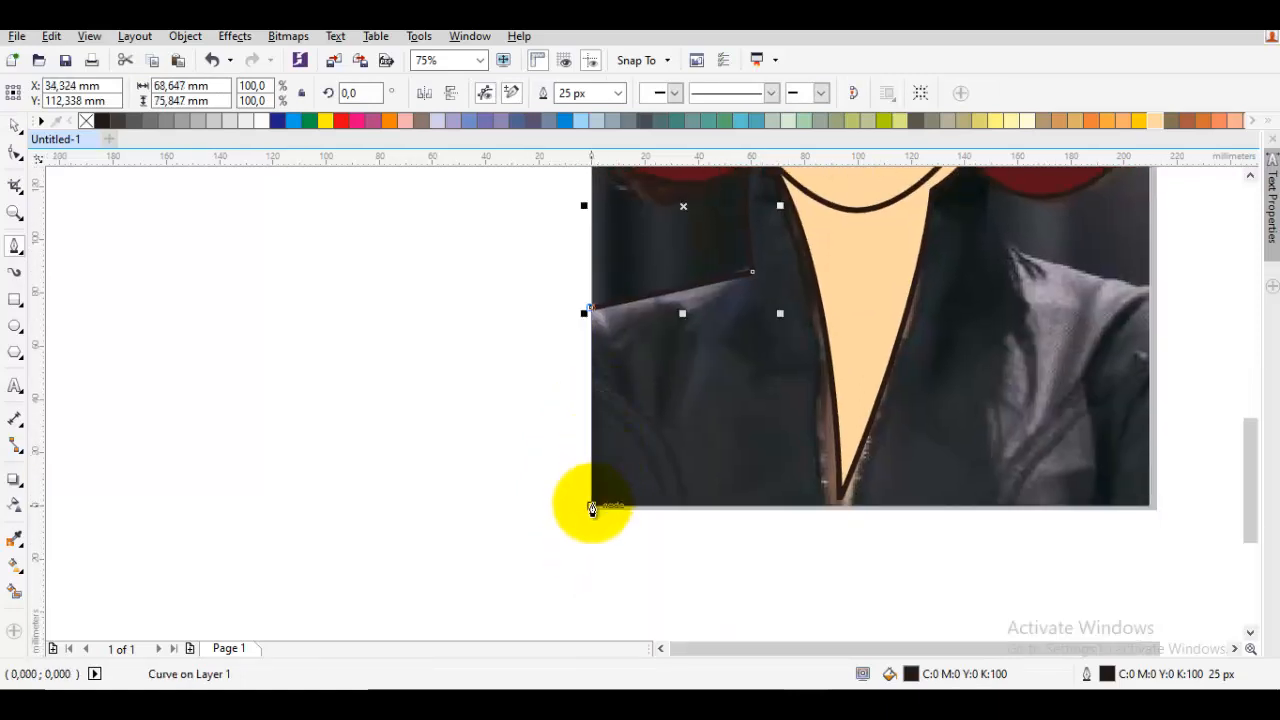
left_click(592, 511)
Continue the jacket outline along the page's bottom edge to its lower-right corner and up the right edge to the right shoulder.
scroll(880, 514, "right", 3)
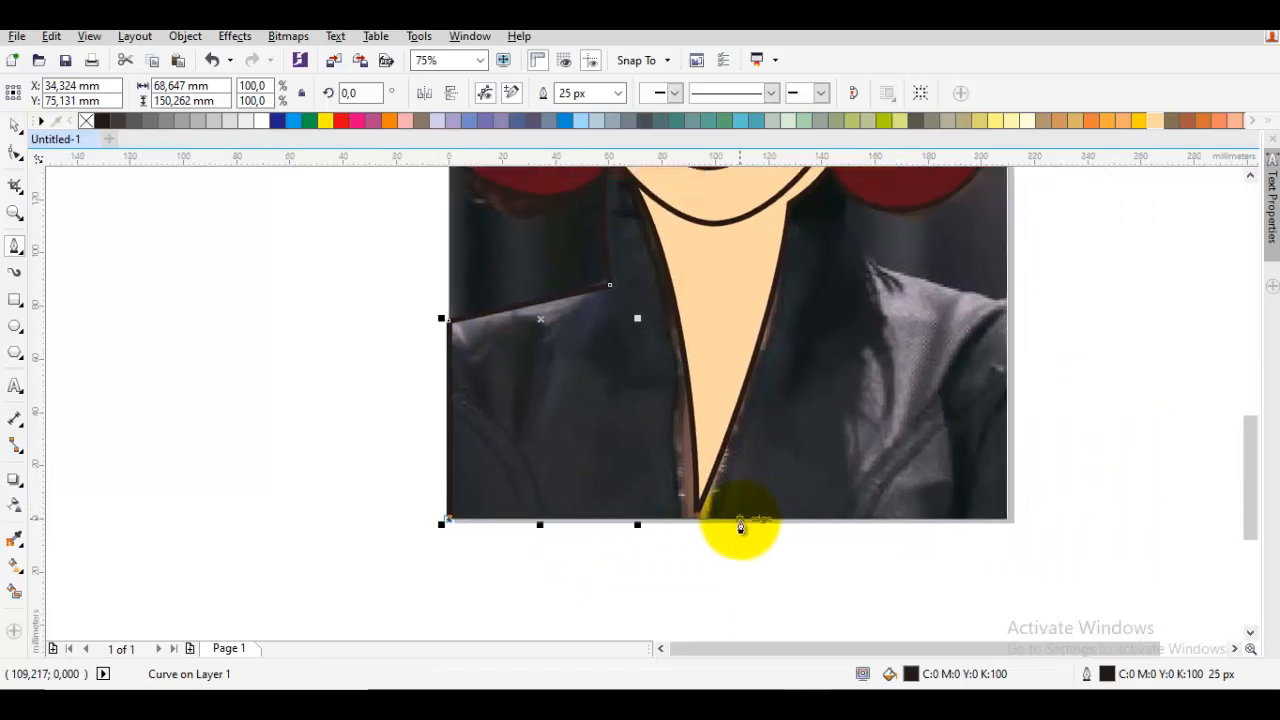
scroll(849, 523, "right", 1)
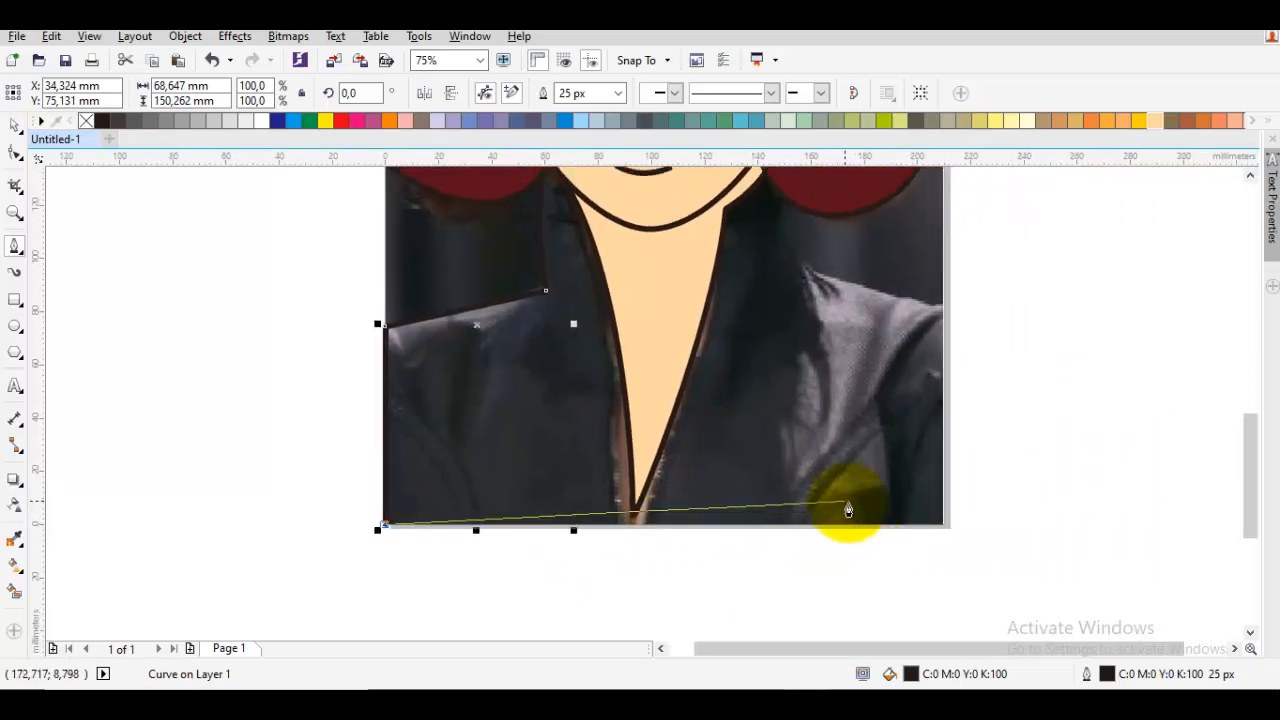
left_click(946, 524)
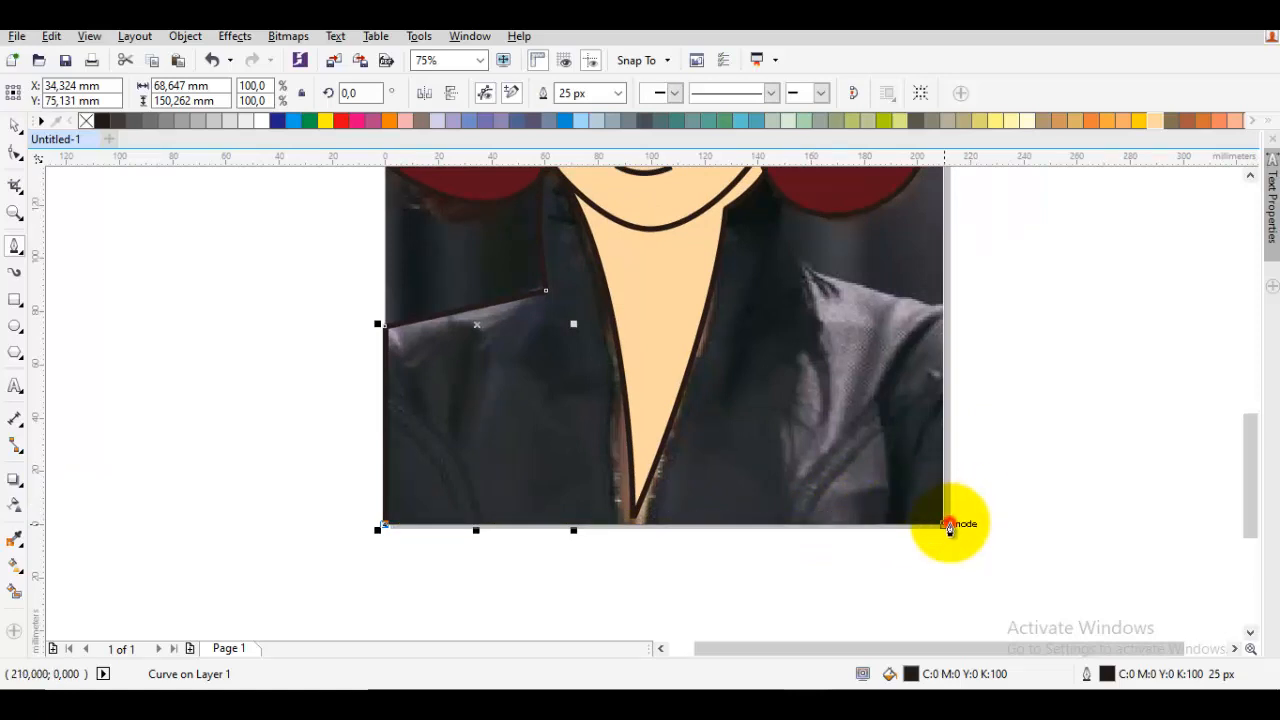
left_click(949, 526)
scroll(945, 450, "up", 1)
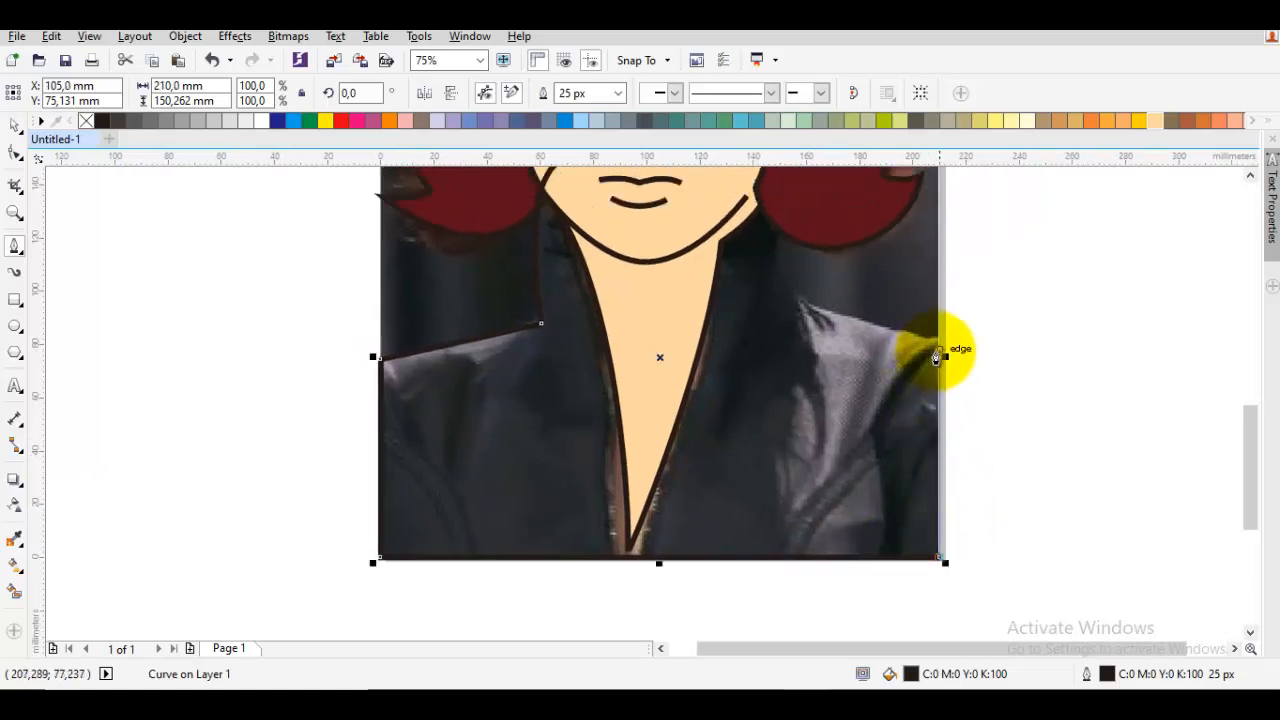
left_click(941, 349)
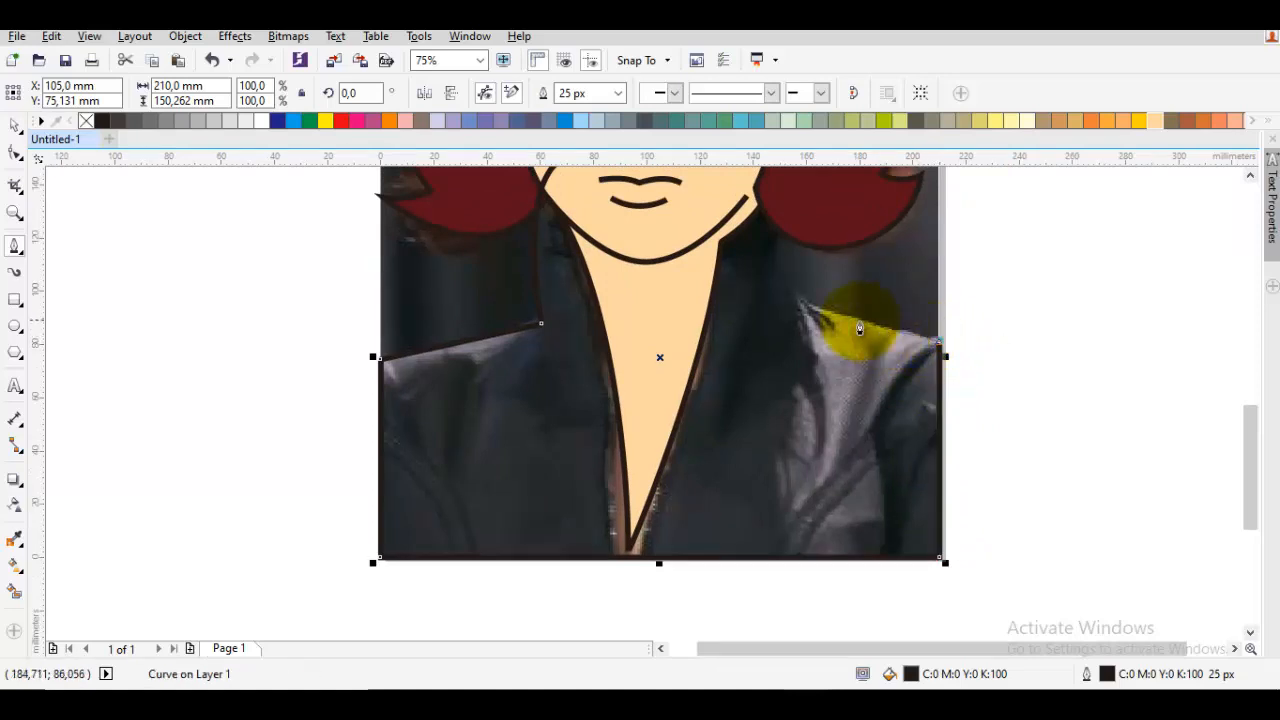
left_click(781, 298)
left_click_drag(785, 197, 815, 226)
key("ctrl+z")
key("ctrl+z")
Trace the right shoulder and the right collar up under the hair, and close the jacket outline across the lower face at its starting node.
left_click(940, 415)
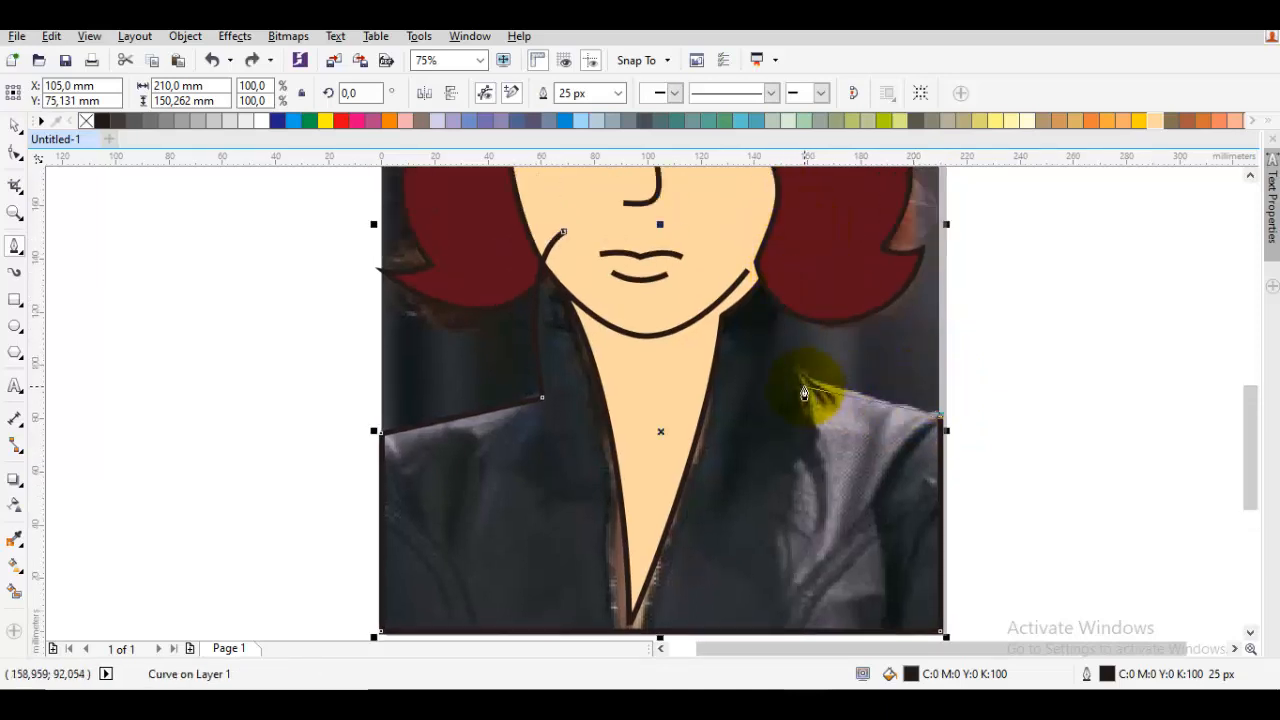
left_click(780, 377)
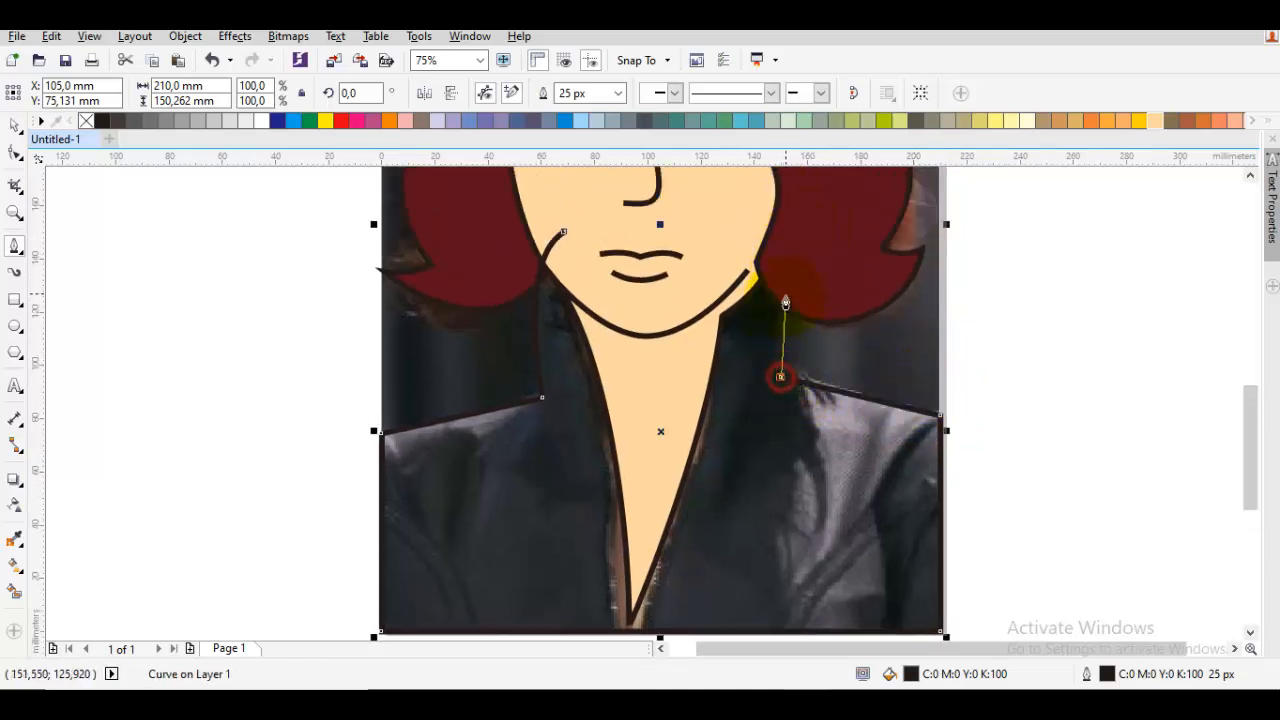
left_click_drag(728, 231, 562, 234)
Order the jacket shape in front of the photo but behind the face and hair, and remove its fill.
right_click(795, 371)
mouse_move(882, 546)
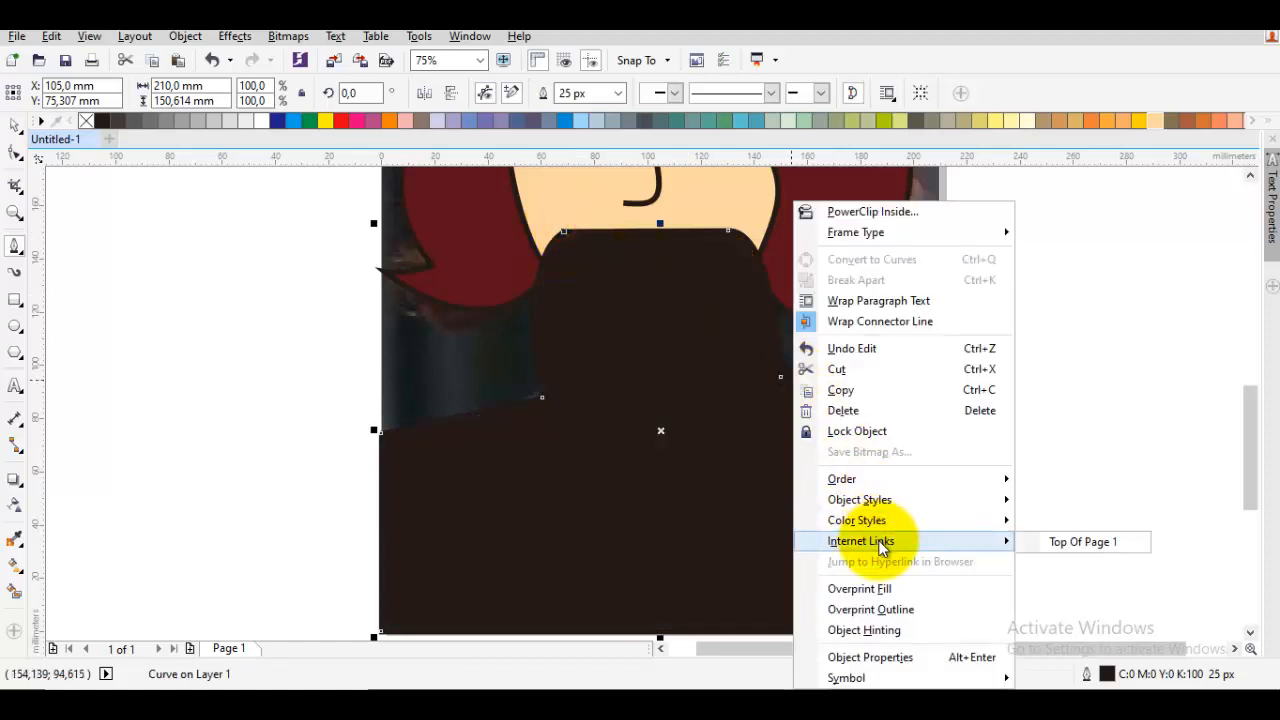
mouse_move(904, 481)
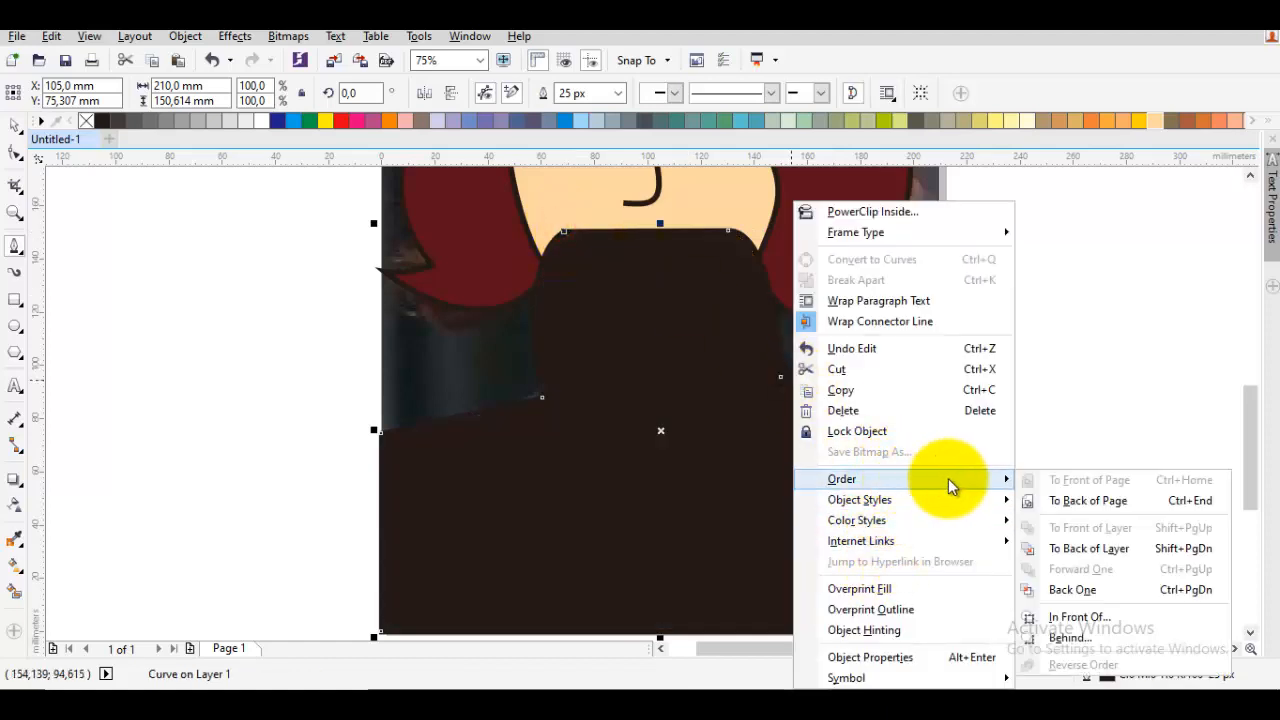
left_click(1075, 616)
left_click(878, 372)
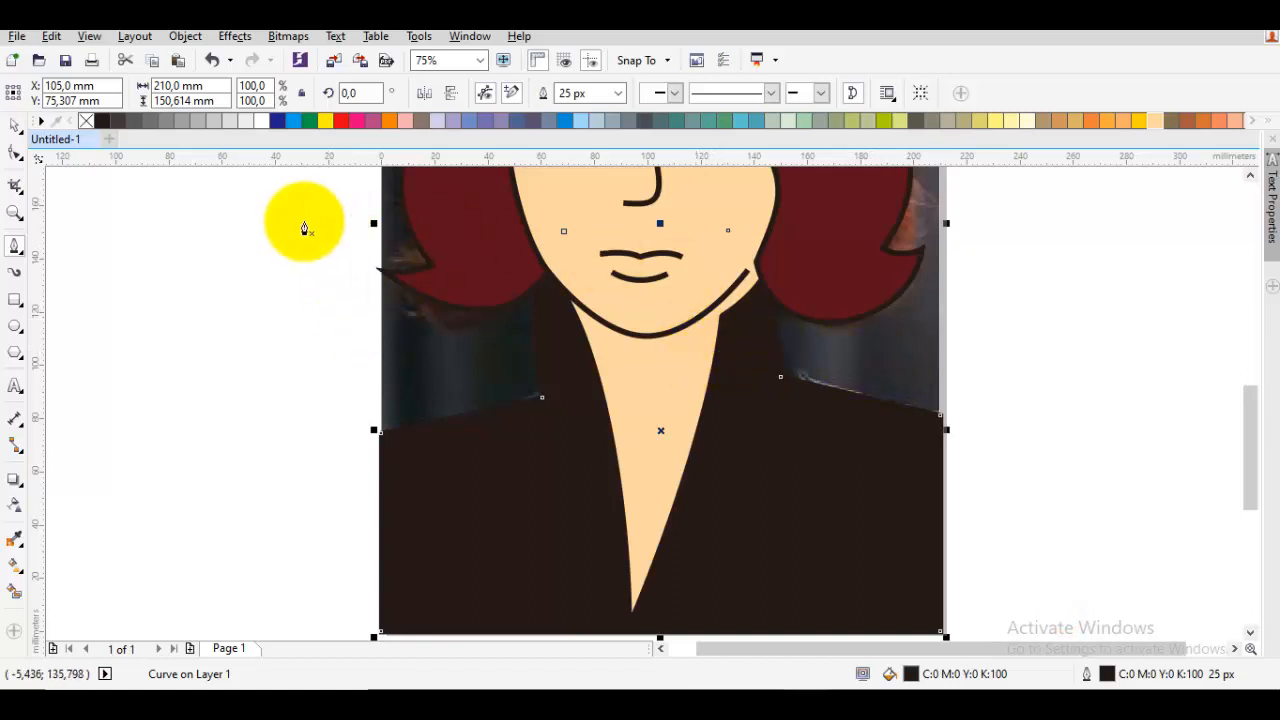
left_click(86, 121)
key("space")
key("Escape")
Draw a curved collar edge from the left shoulder's inner corner down to the left side of the neckline.
left_click_drag(457, 486, 426, 408)
key("space")
scroll(532, 352, "up", 1)
left_click_drag(532, 352, 535, 439)
key("F5")
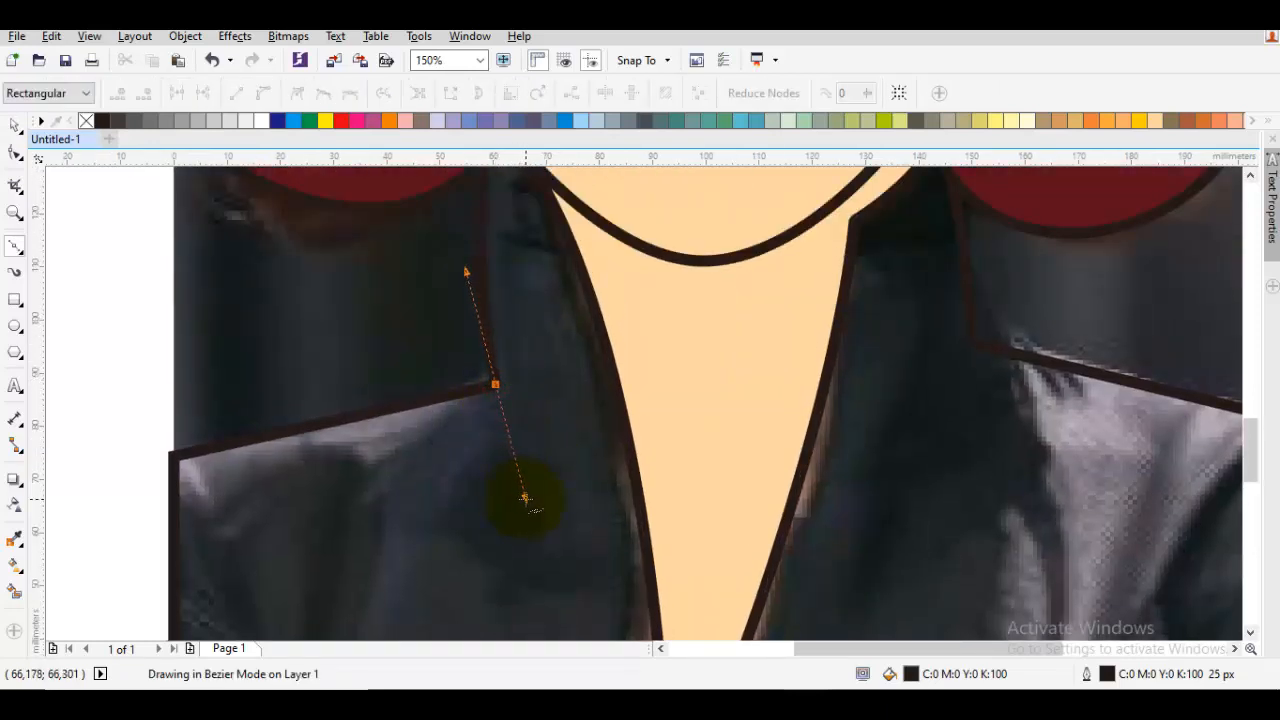
left_click_drag(548, 542, 532, 437)
left_click_drag(635, 478, 707, 471)
key("space")
key("Escape")
Draw a matching curved collar edge from the right shoulder's inner corner down to the right side of the neckline.
left_click_drag(883, 360, 856, 389)
key("space")
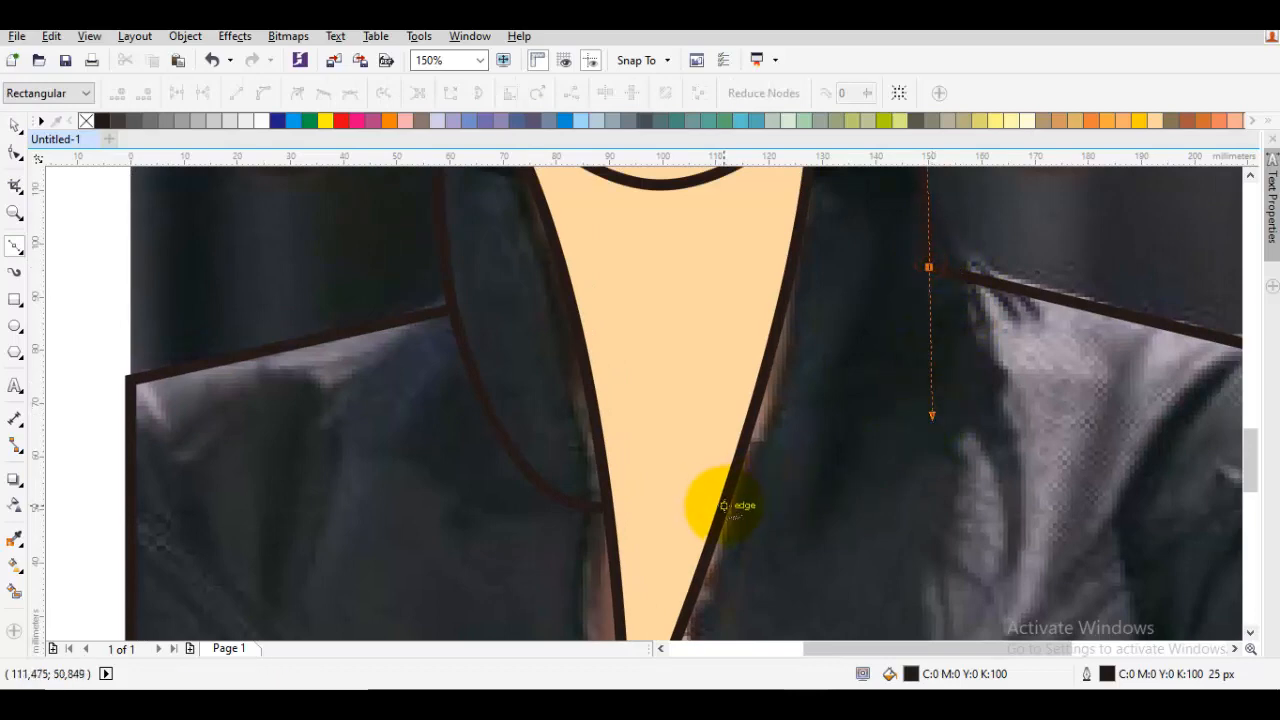
left_click_drag(724, 505, 750, 414)
key("space")
scroll(653, 492, "down", 1)
key("Escape")
Draw a curved sleeve seam from the jacket's left edge to its bottom edge, following the seam in the photo.
key("space")
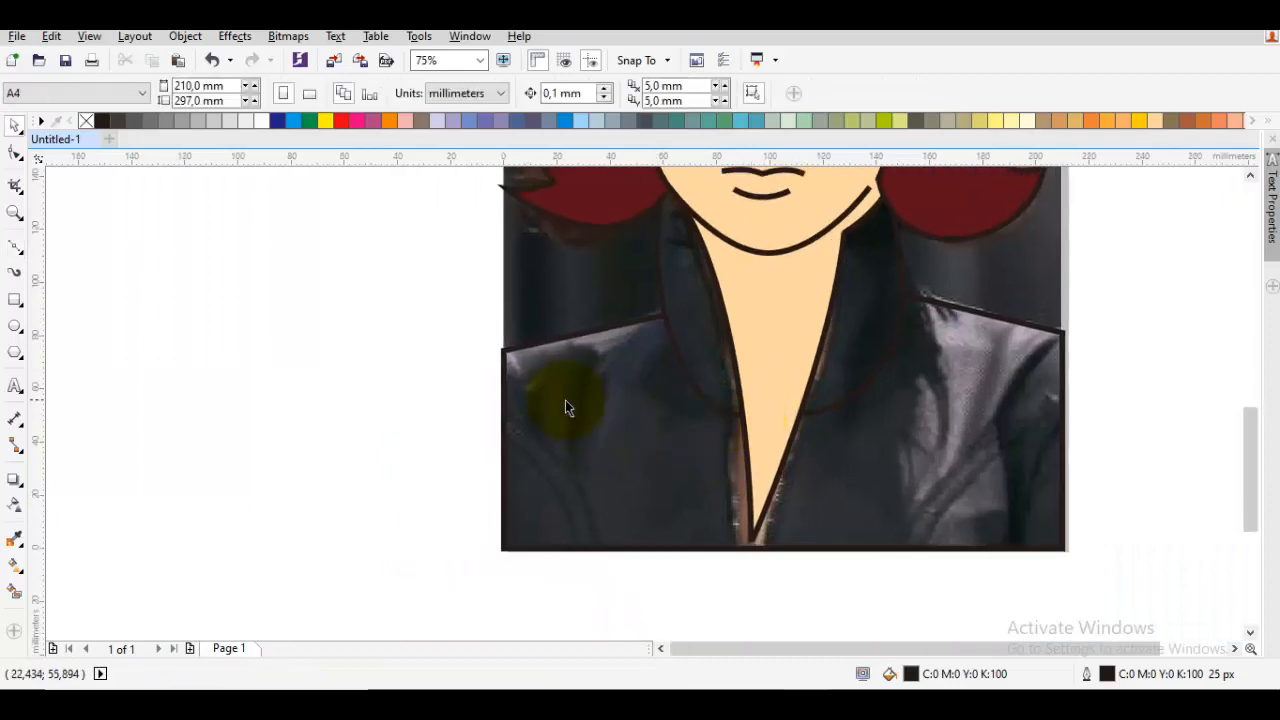
key("space")
left_click_drag(503, 420, 588, 483)
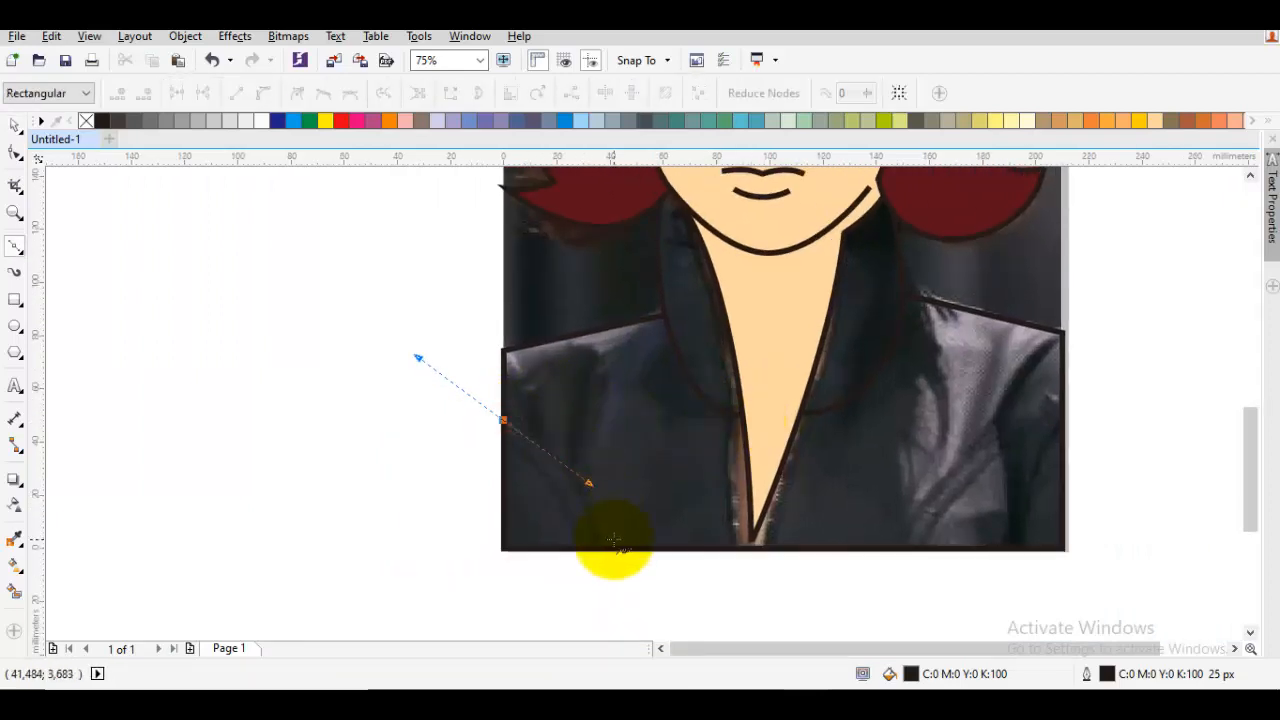
left_click(614, 549)
key("space")
key("Escape")
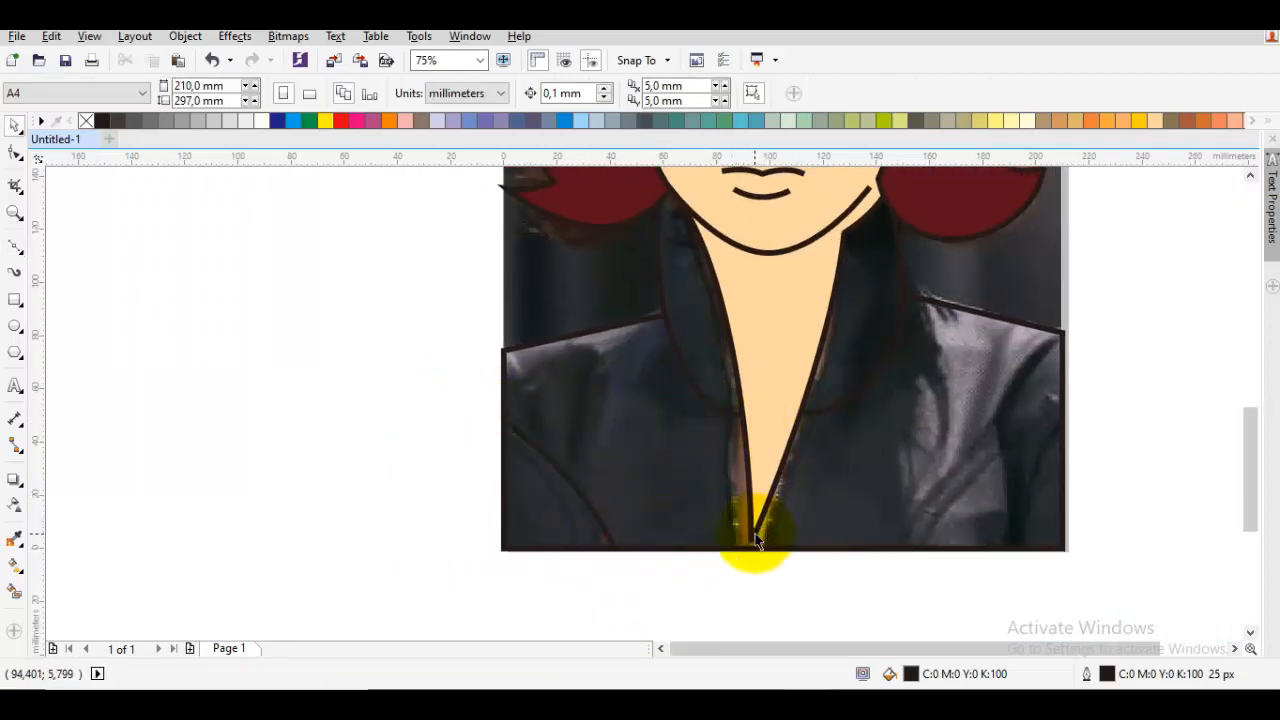
Move the pointed lower node of the neckline down to the page's bottom edge.
scroll(755, 538, "up", 2)
key("F10")
left_click(753, 537)
left_click_drag(752, 549, 746, 562)
key("space")
key("Escape")
scroll(746, 563, "down", 2)
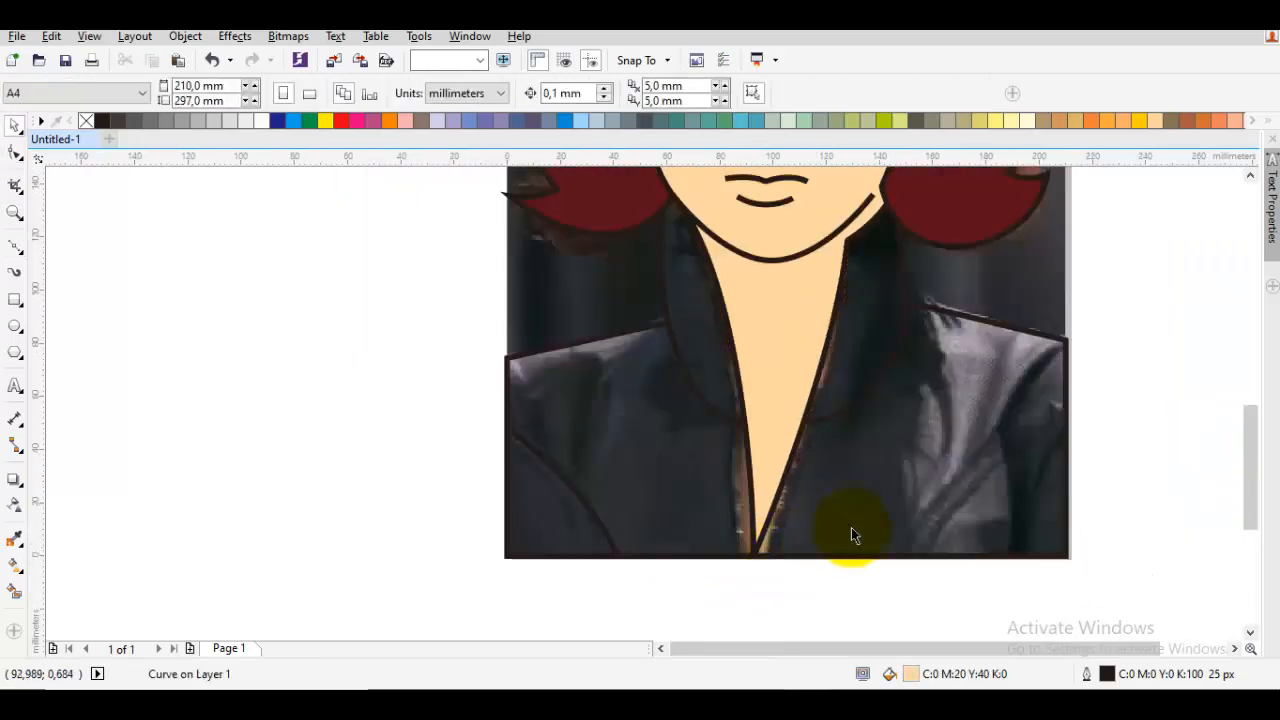
Draw a curved sleeve seam from the jacket's right edge to its bottom edge.
key("F10")
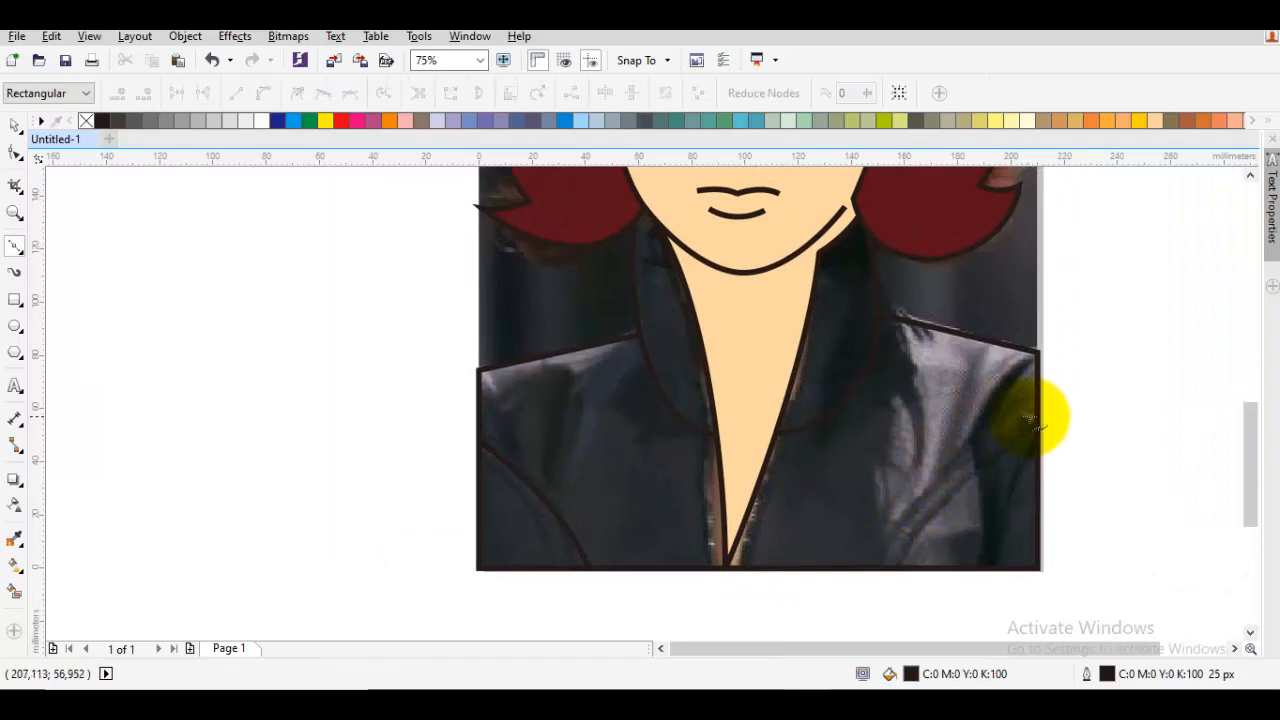
left_click_drag(1036, 428, 1003, 464)
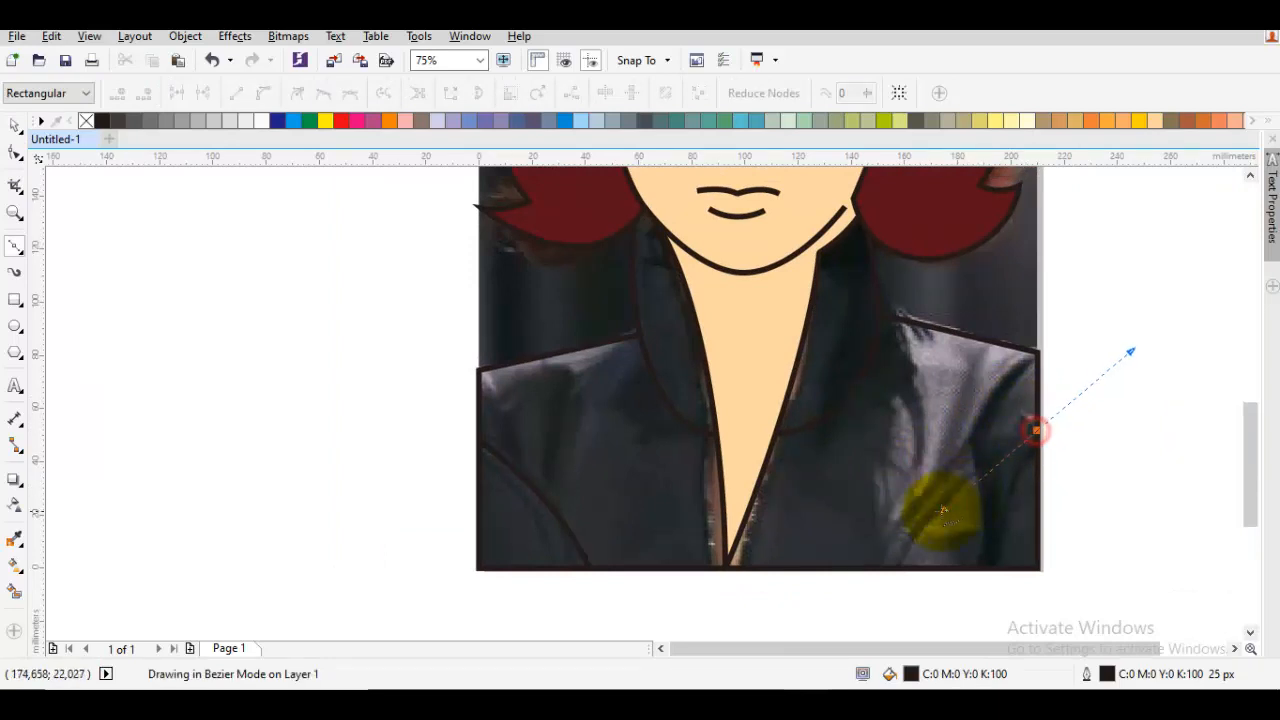
left_click_drag(943, 511, 939, 515)
left_click(942, 566)
key("space")
left_click(1155, 381)
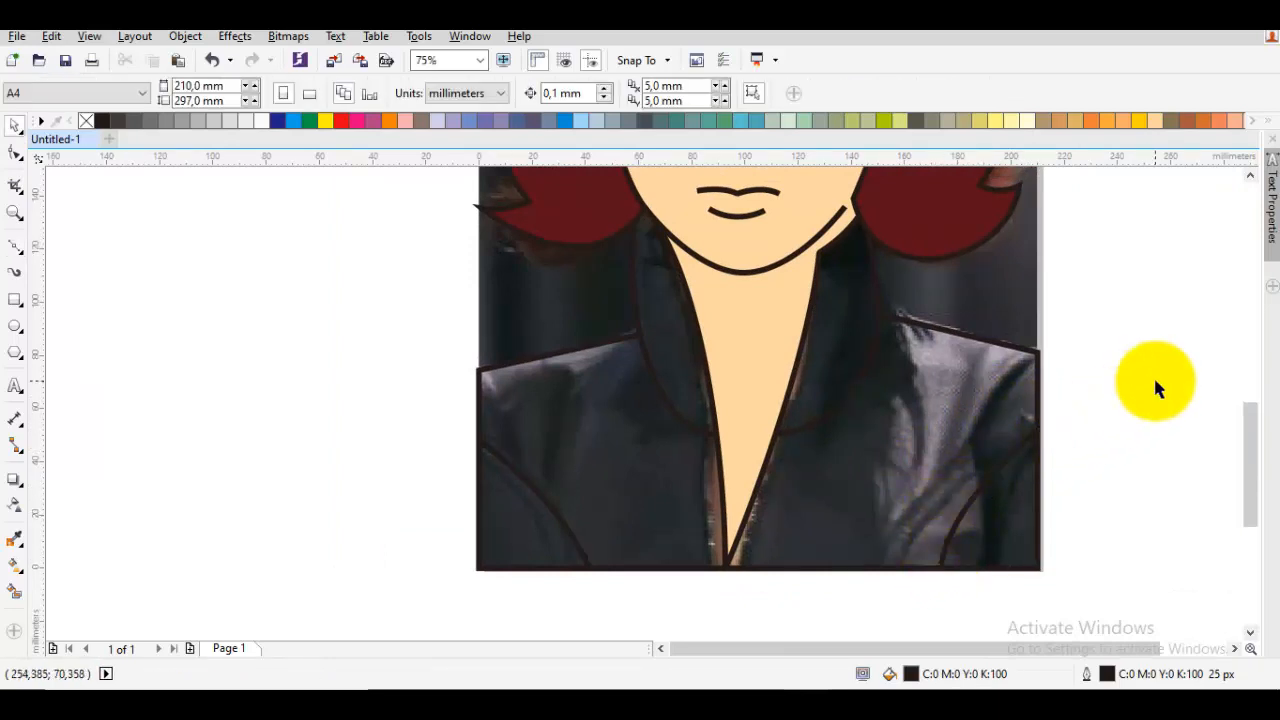
Draw a straight jacket opening line about 41 mm tall beside the right neckline edge, ending at the page's bottom edge.
left_click_drag(788, 492, 834, 472)
key("space")
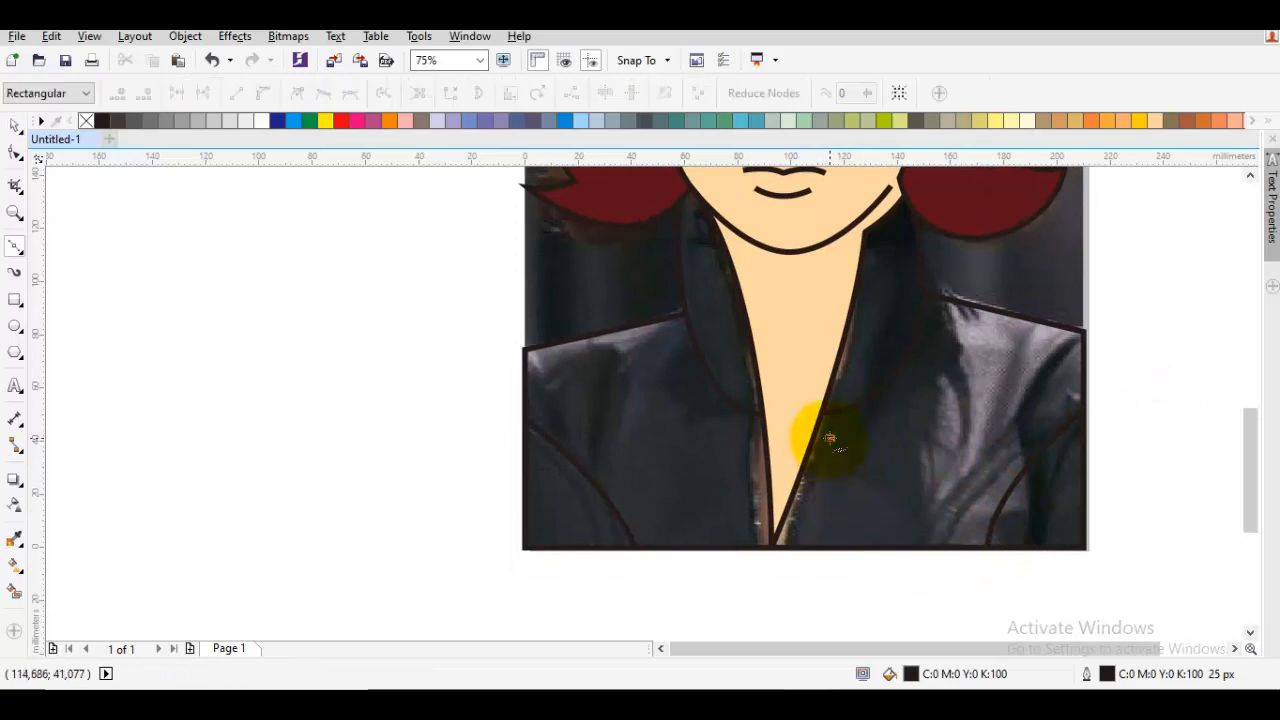
left_click_drag(800, 517, 790, 549)
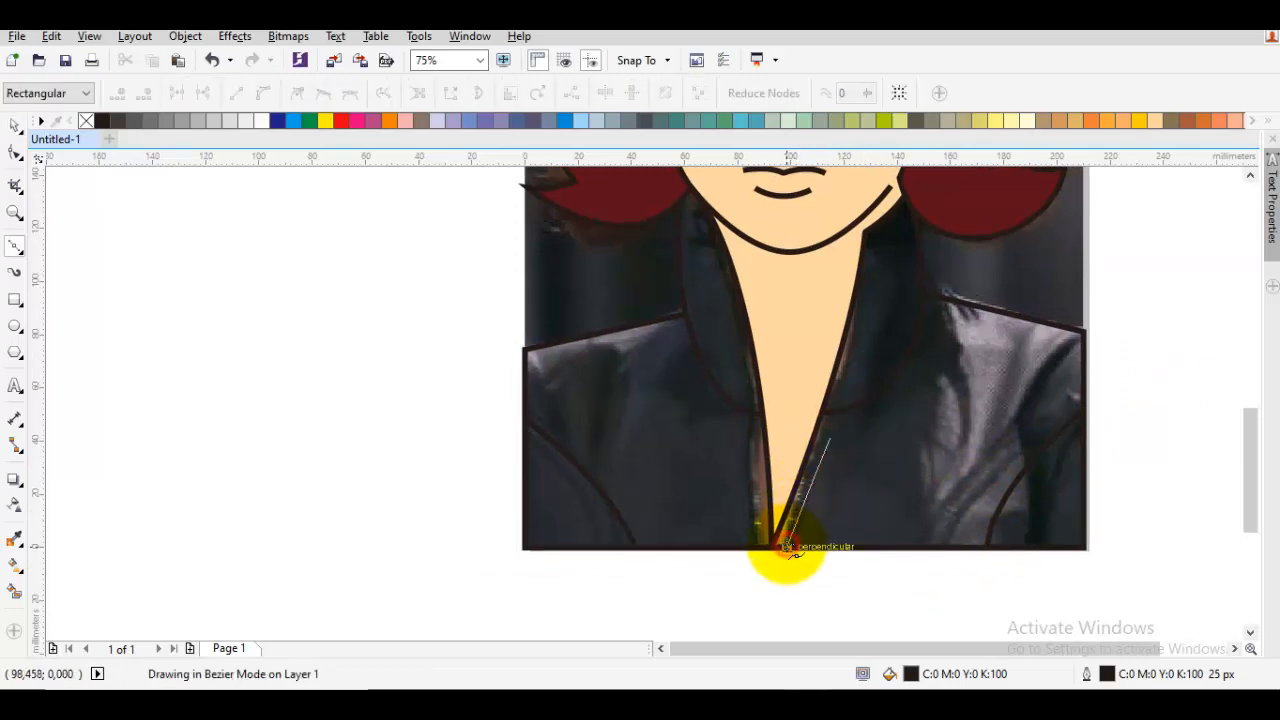
left_click(787, 547)
key("space")
Draw a straight jacket opening line about 39 mm tall beside the left neckline edge, ending at the page's bottom edge.
scroll(774, 533, "up", 1)
key("space")
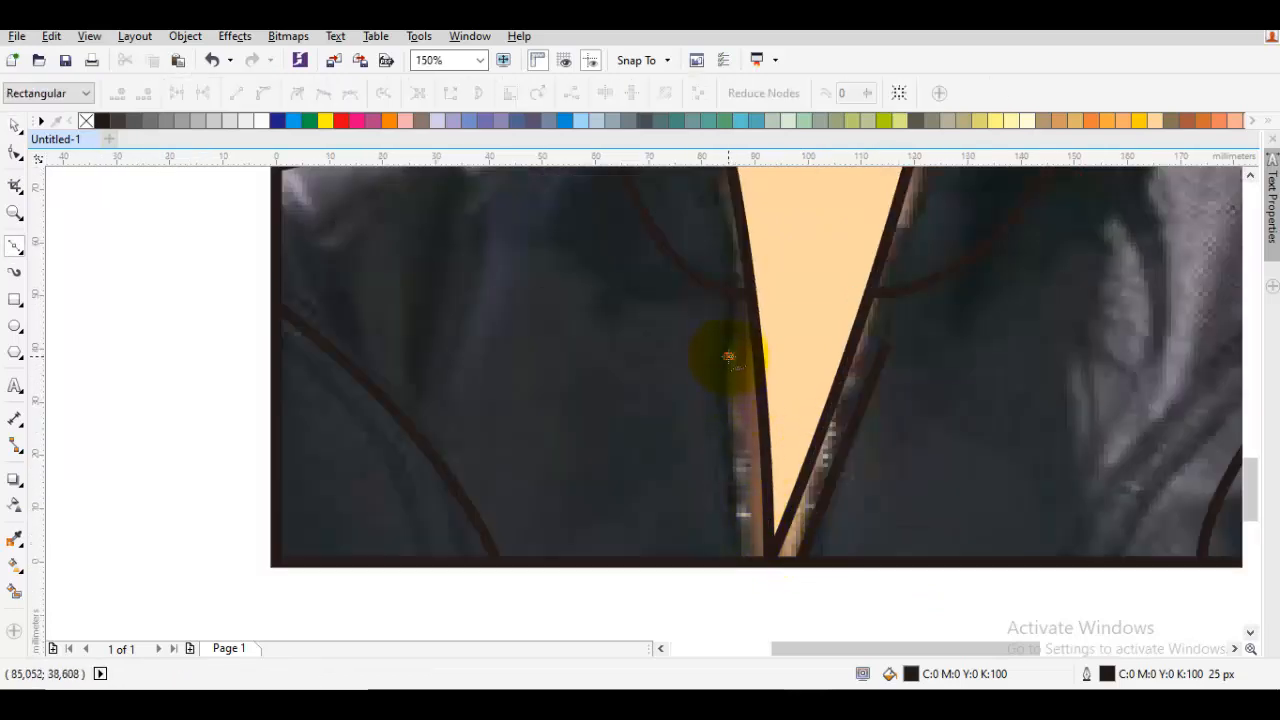
left_click(749, 561)
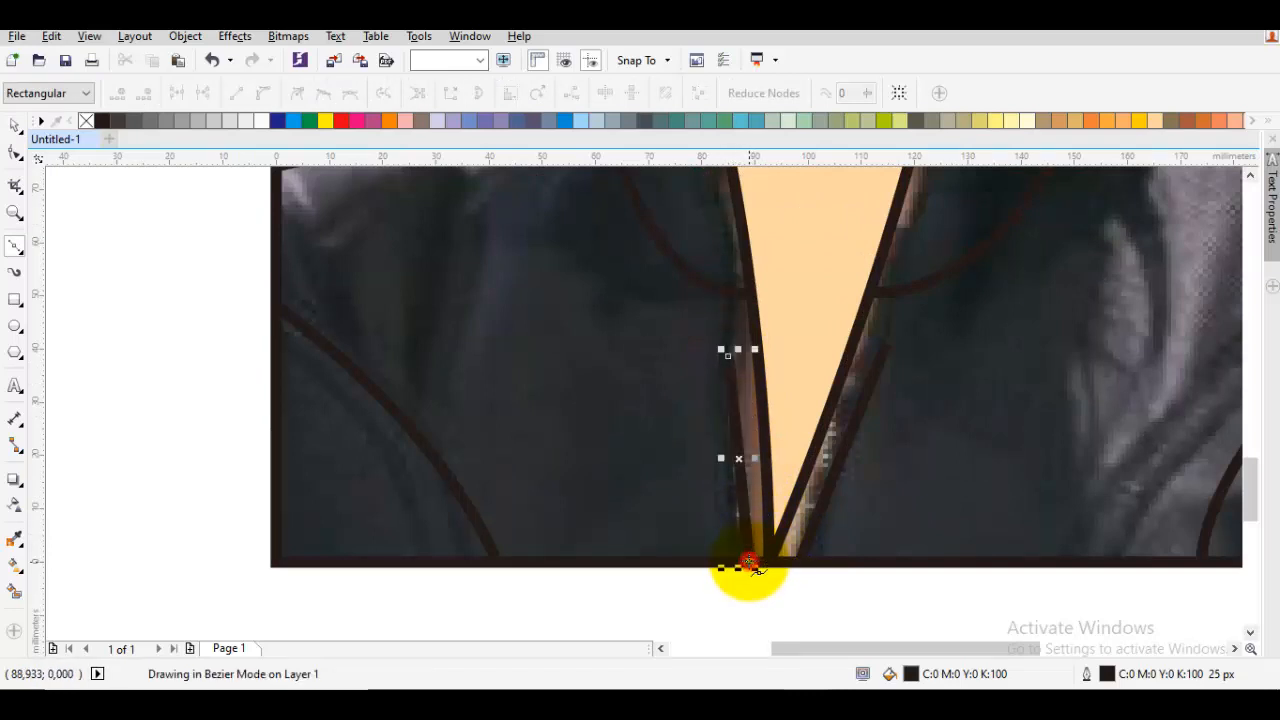
key("space")
key("Escape")
Draw a slightly curved fold line inside the left collar, running alongside the left neckline edge.
scroll(752, 550, "down", 1)
left_click_drag(752, 437, 763, 499)
scroll(724, 410, "up", 1)
left_click_drag(723, 399, 753, 487)
key("space")
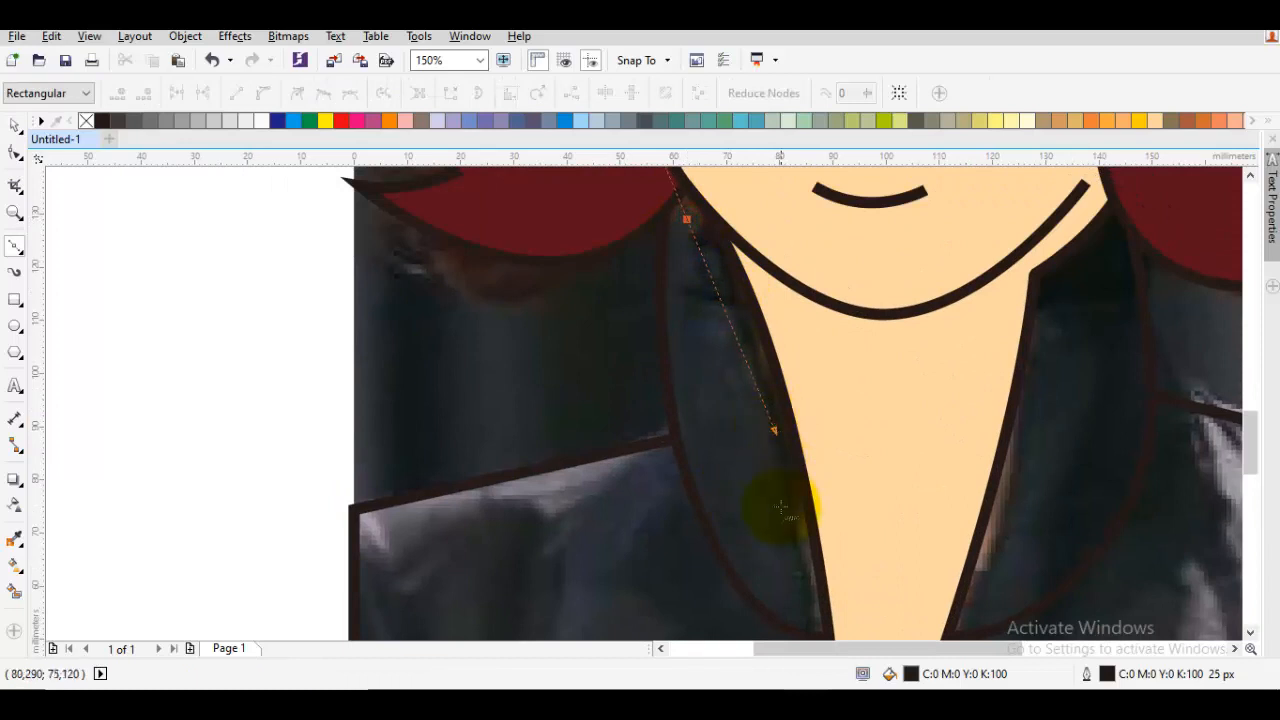
left_click_drag(790, 538, 789, 458)
left_click(788, 464)
key("space")
key("Escape")
Draw a slightly curved fold line inside the right collar, running alongside the right neckline edge.
left_click_drag(1046, 360, 938, 440)
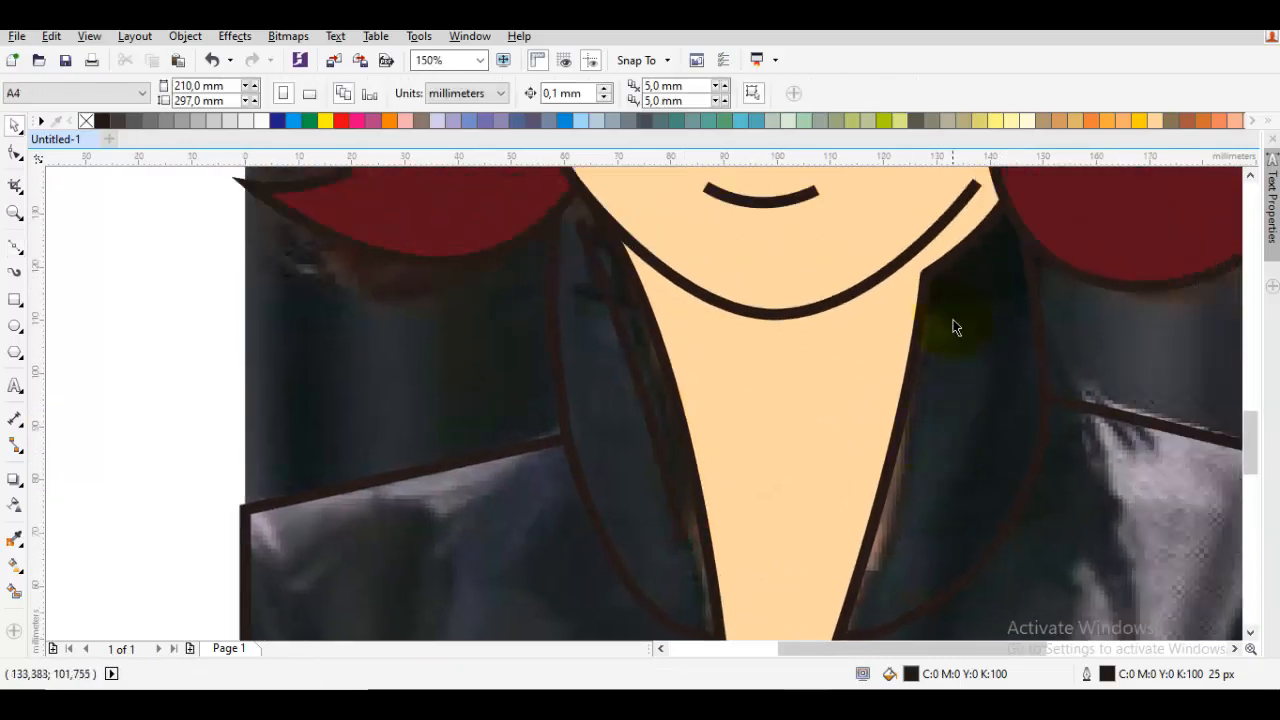
key("space")
key("space")
key("space")
left_click(954, 282)
left_click_drag(932, 364, 920, 458)
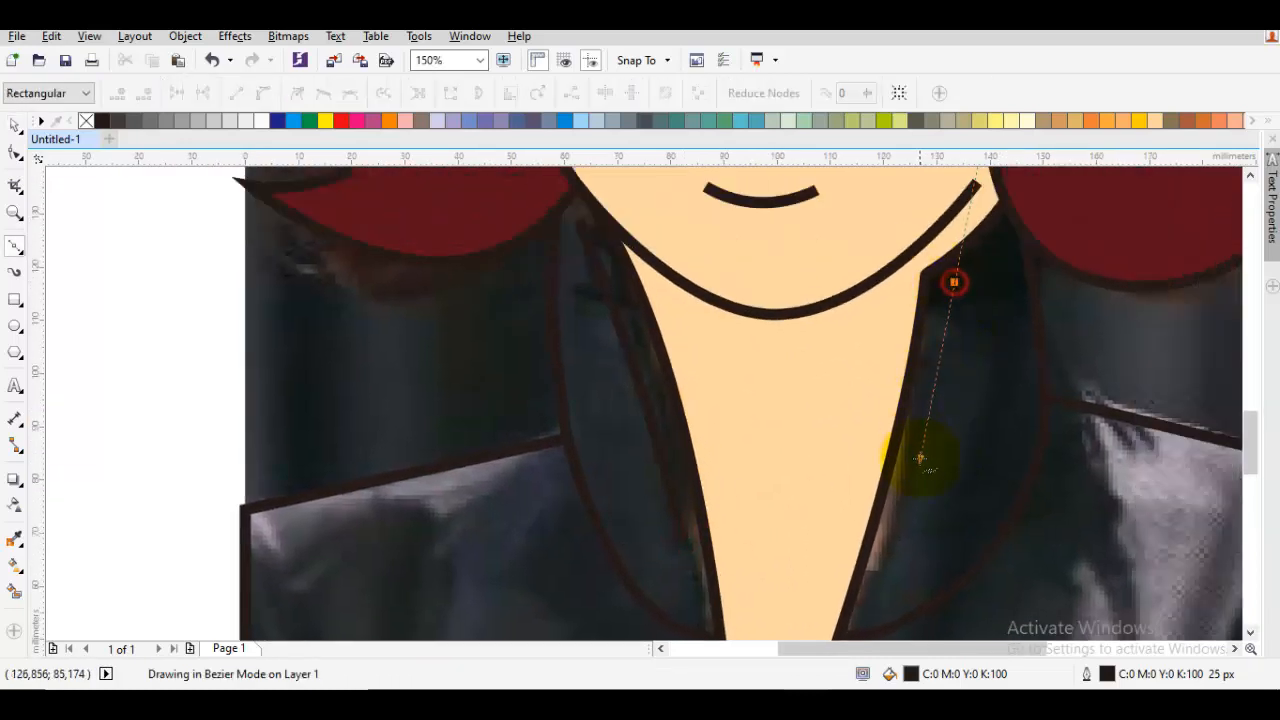
left_click(884, 571)
key("space")
scroll(887, 569, "down", 1)
key("Escape")
Fill the jacket shape with 90% black and deselect it.
left_click_drag(891, 566, 953, 424)
left_click(716, 442)
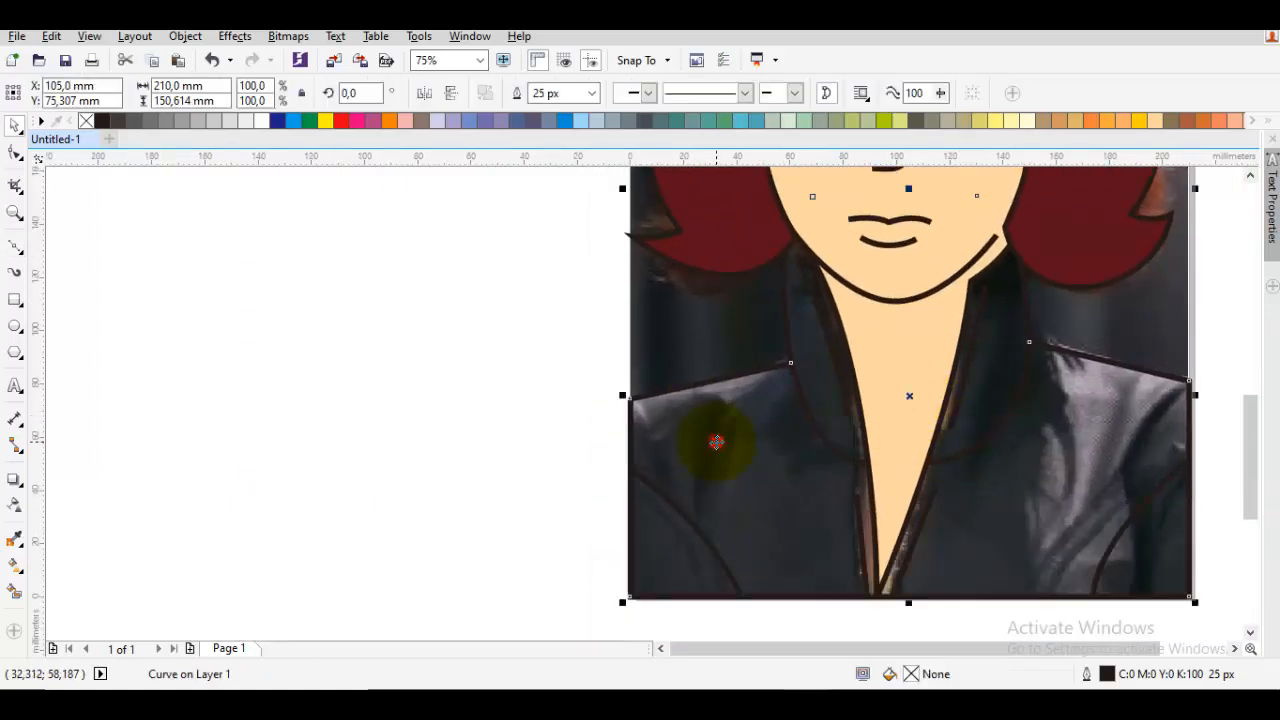
left_click(118, 120)
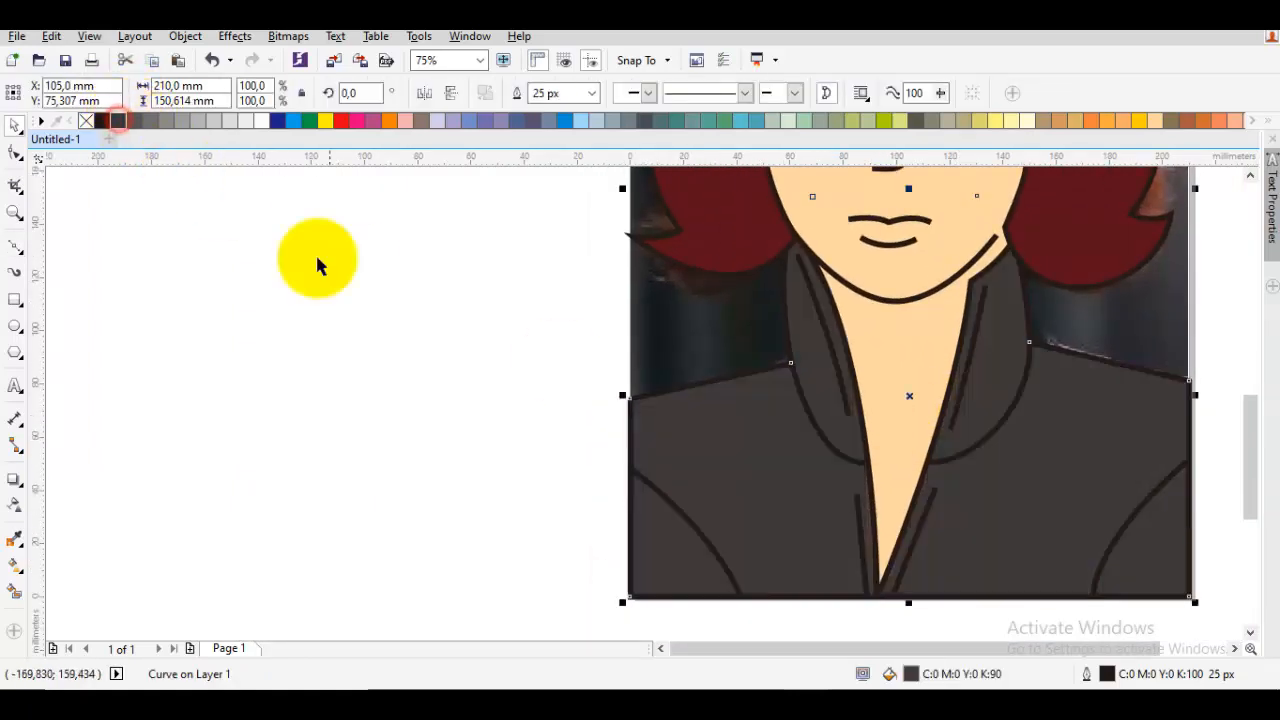
left_click(361, 277)
scroll(788, 330, "down", 1)
left_click_drag(855, 359, 810, 362)
scroll(868, 373, "up", 1)
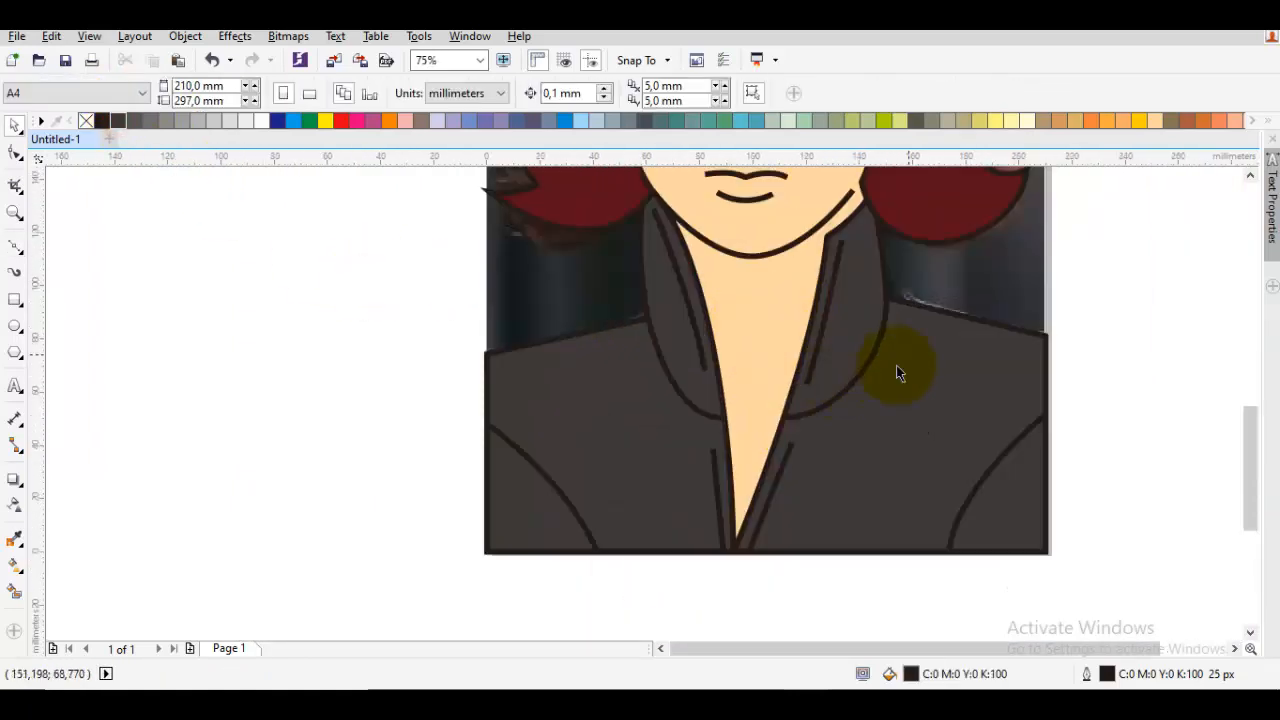
left_click(887, 347)
scroll(900, 335, "up", 1)
key("F10")
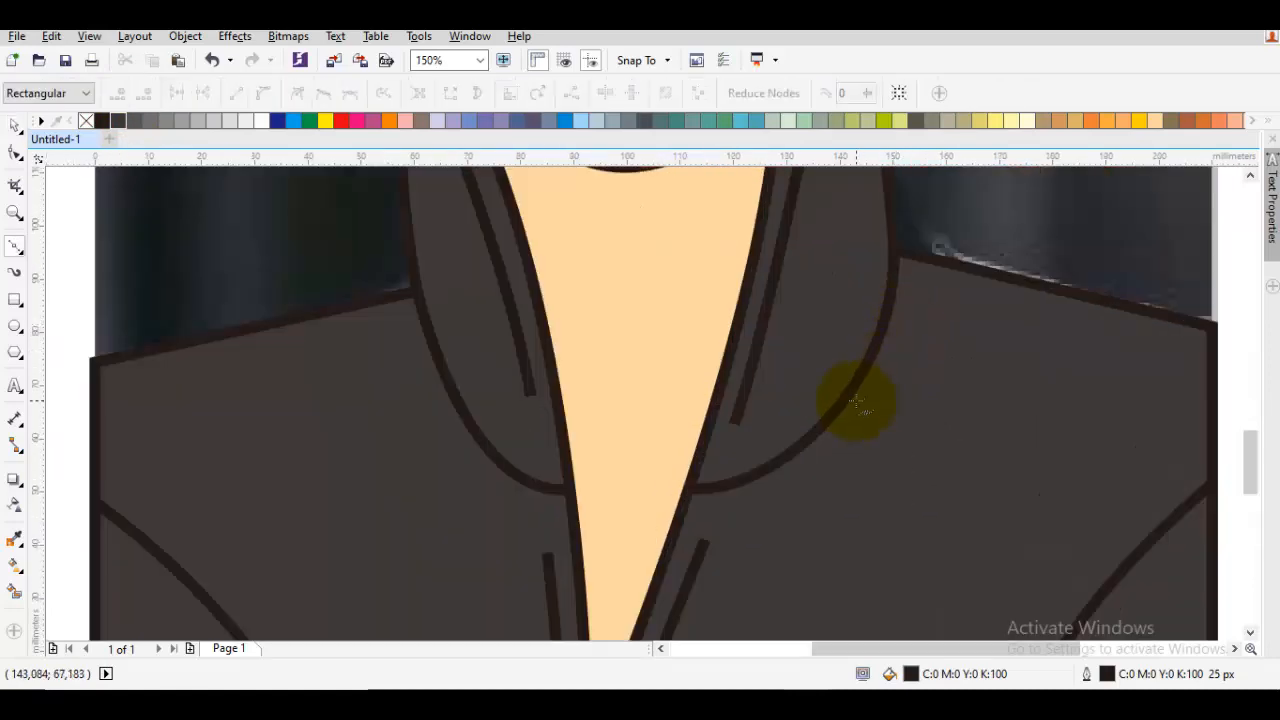
left_click_drag(903, 335, 850, 405)
left_click_drag(898, 308, 811, 308)
scroll(811, 308, "down", 1)
key("space")
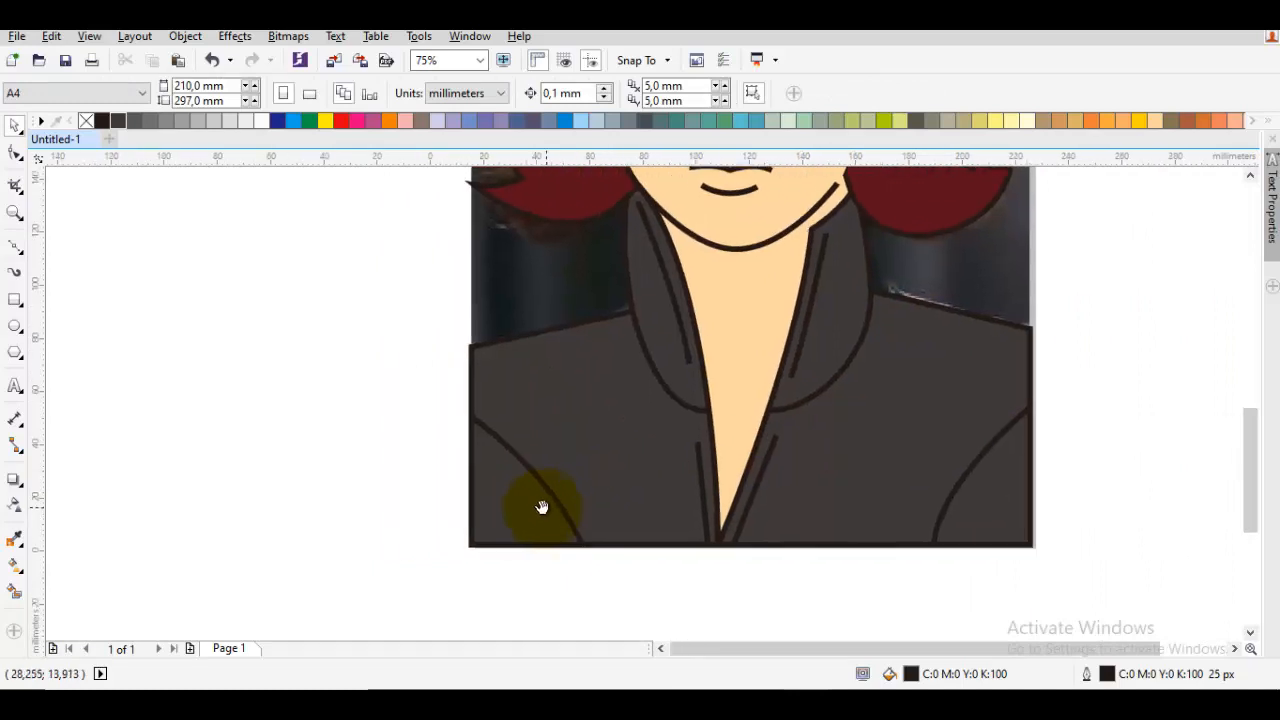
Draw a short curved detail line running inside the left sleeve seam and ending at the jacket's bottom edge.
scroll(535, 495, "up", 1)
key("space")
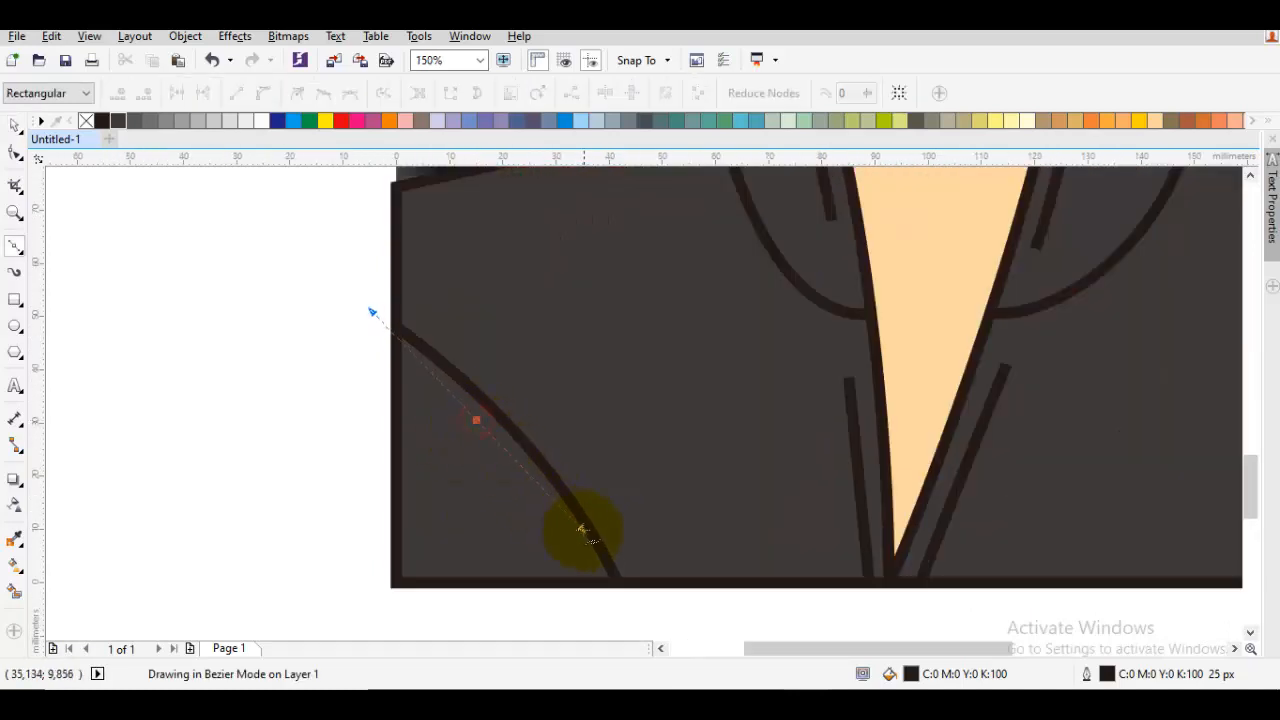
key("space")
scroll(613, 580, "down", 1)
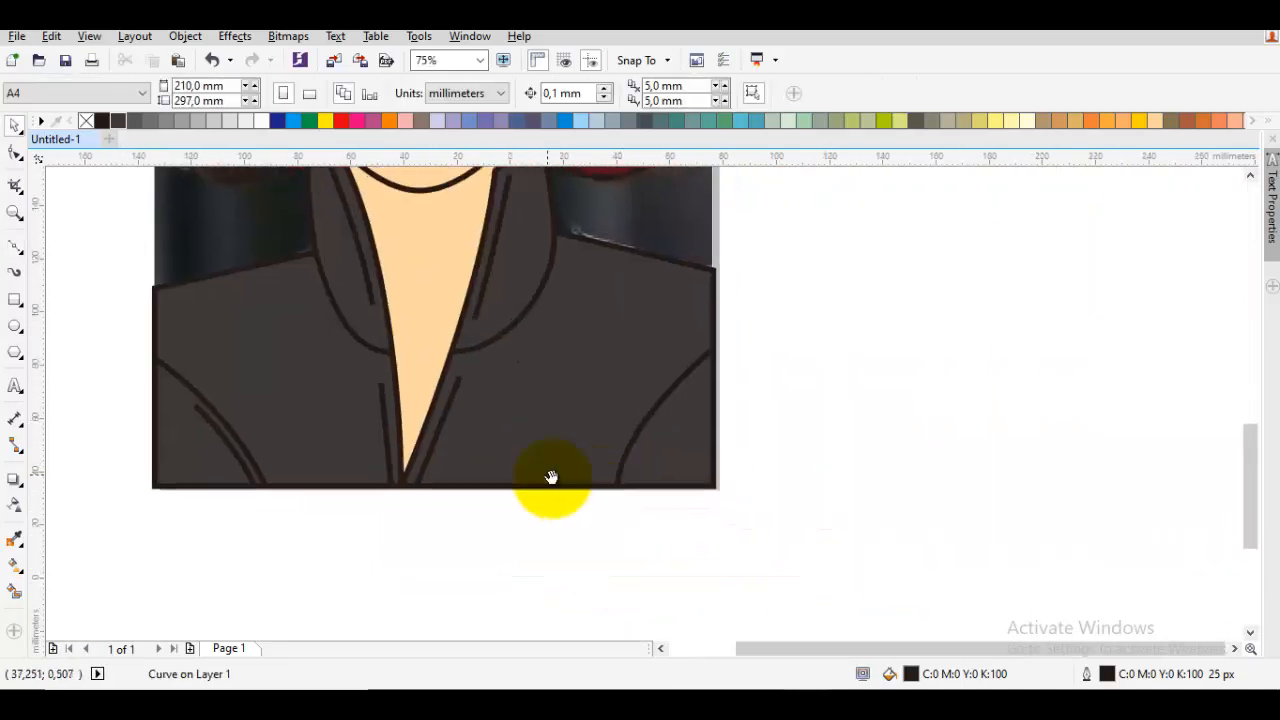
Draw a curved detail line about 12 × 27 mm inside the right sleeve seam, ending at the jacket's bottom edge, and deselect it.
scroll(705, 460, "up", 1)
key("space")
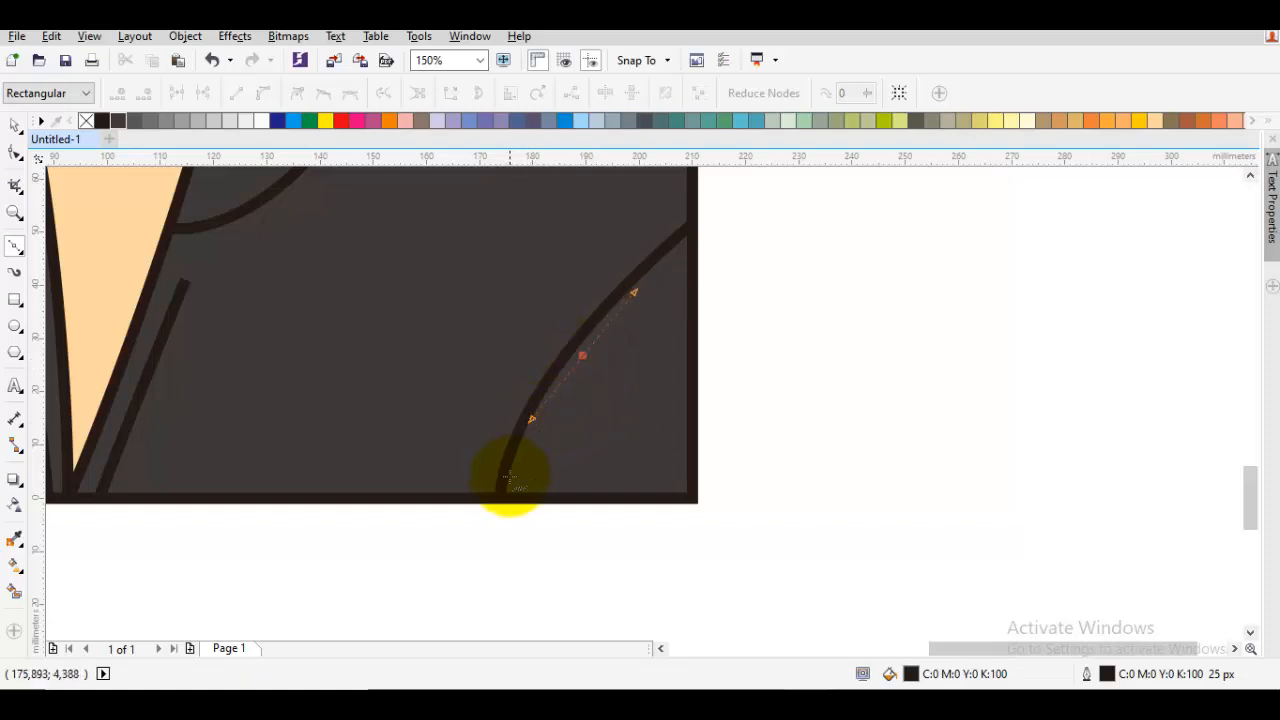
key("space")
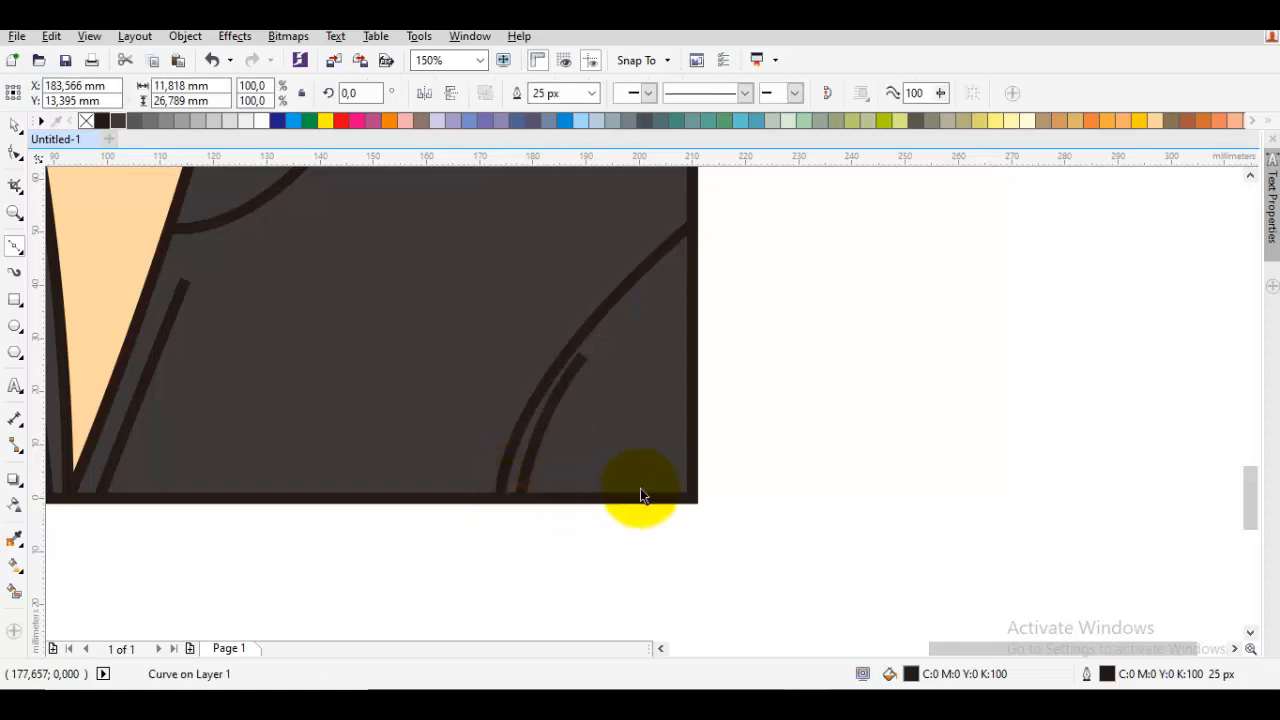
key("Escape")
scroll(648, 484, "down", 1)
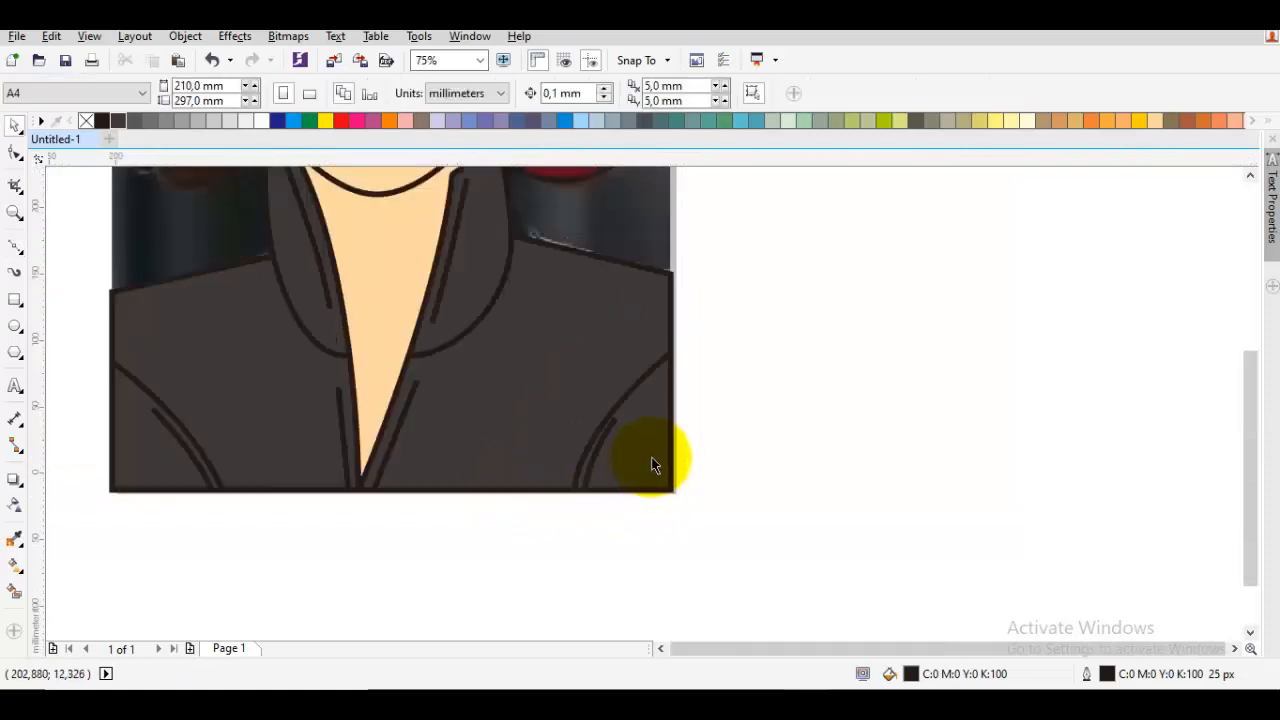
scroll(651, 457, "down", 1)
left_click_drag(660, 451, 783, 541)
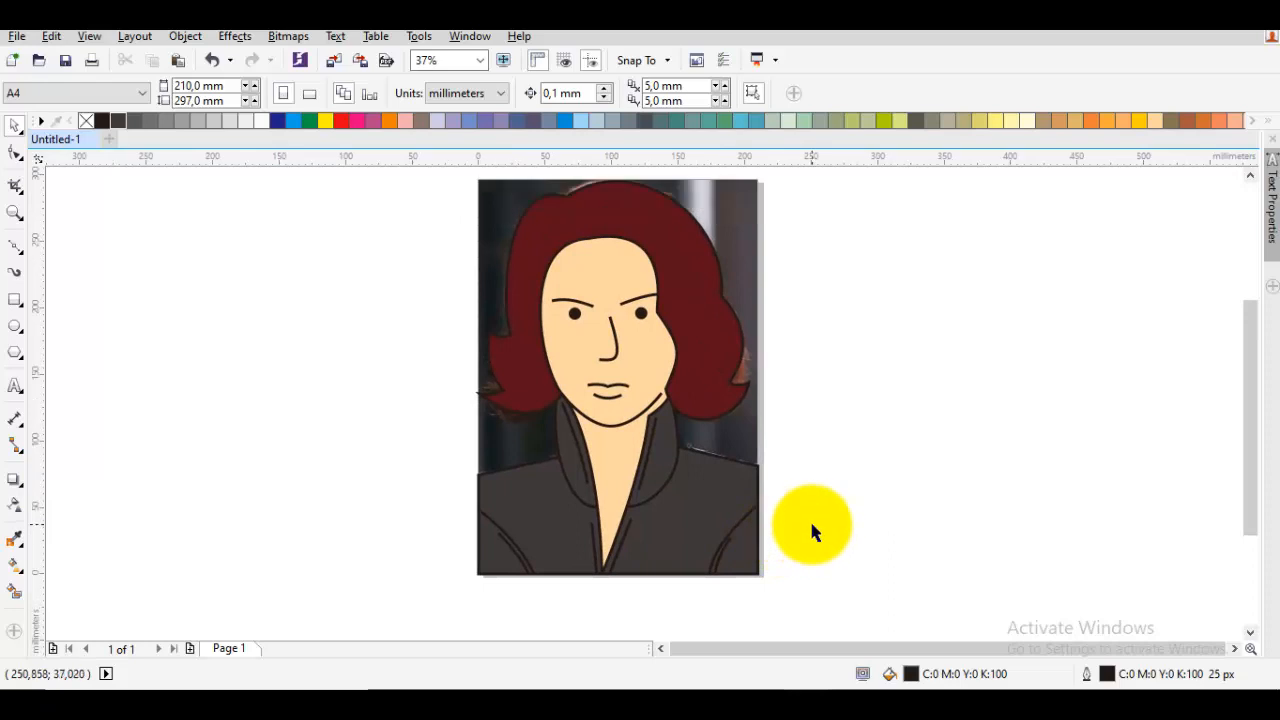
scroll(612, 382, "up", 2)
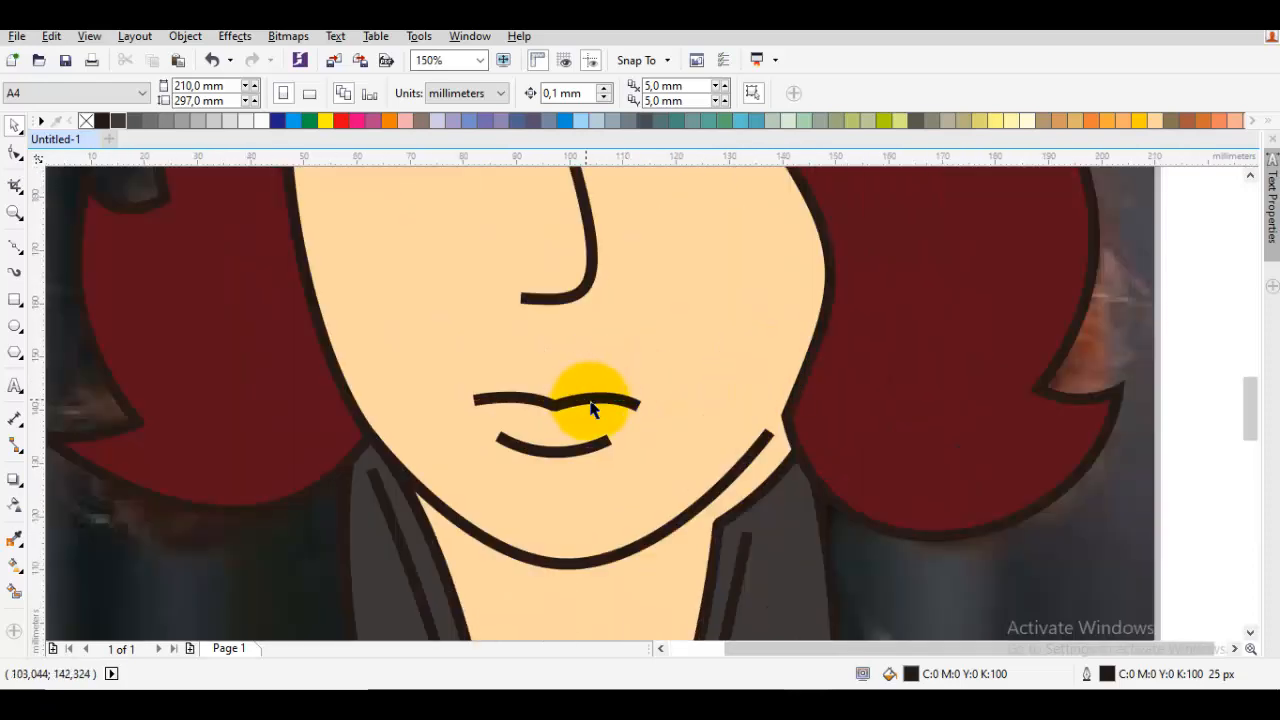
scroll(600, 412, "down", 2)
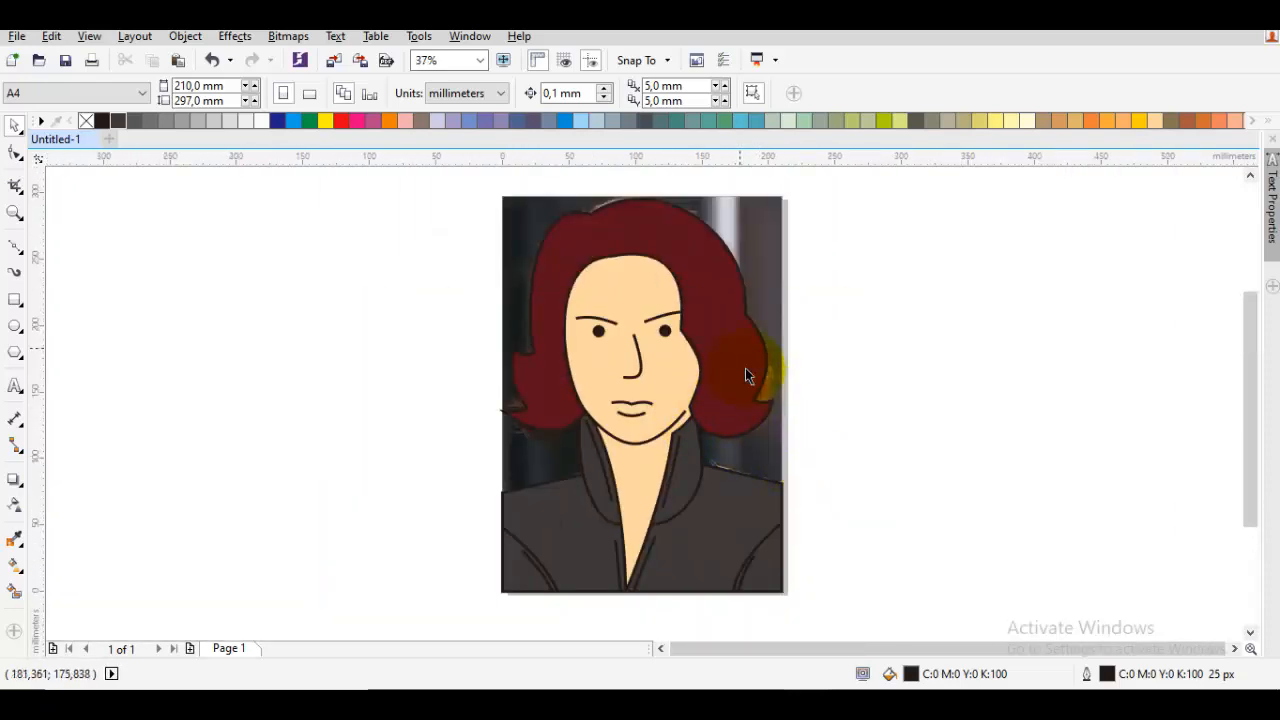
Adjust the curve of the hair's outer right edge between the eye-level node and the lower curl.
double_click(716, 288)
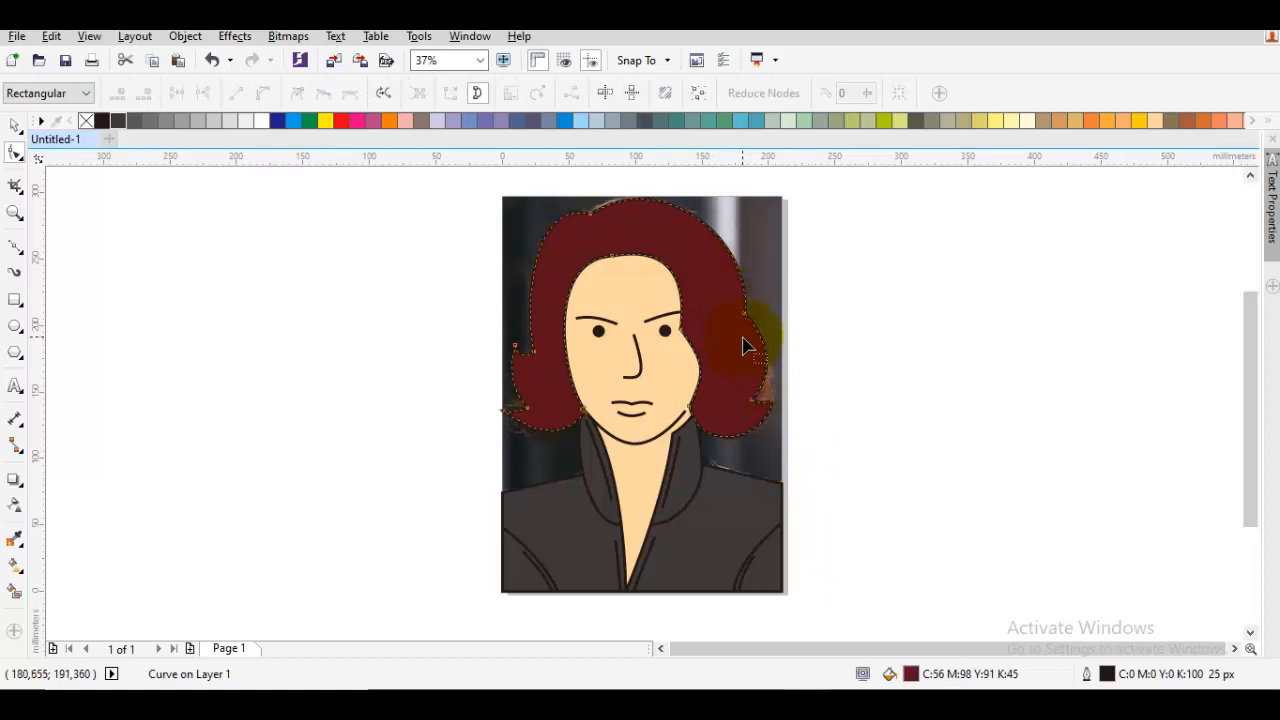
right_click(874, 250)
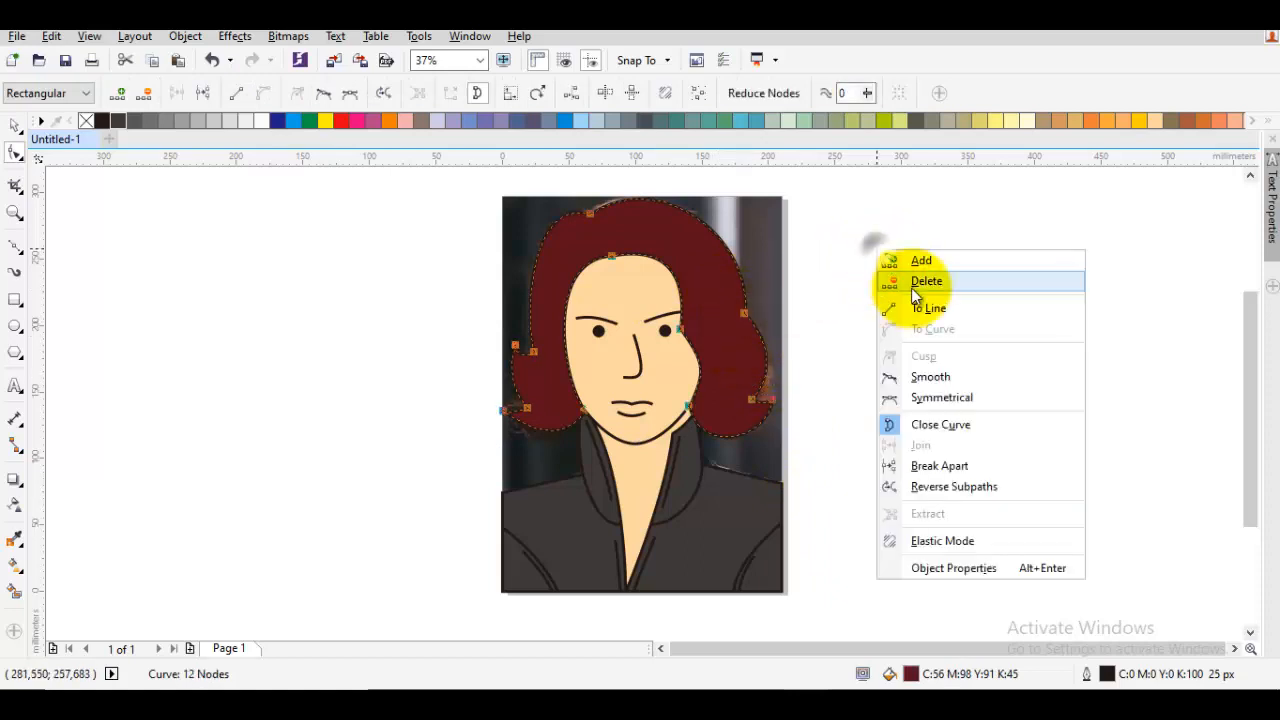
left_click(808, 272)
scroll(740, 320, "up", 2)
left_click(732, 335)
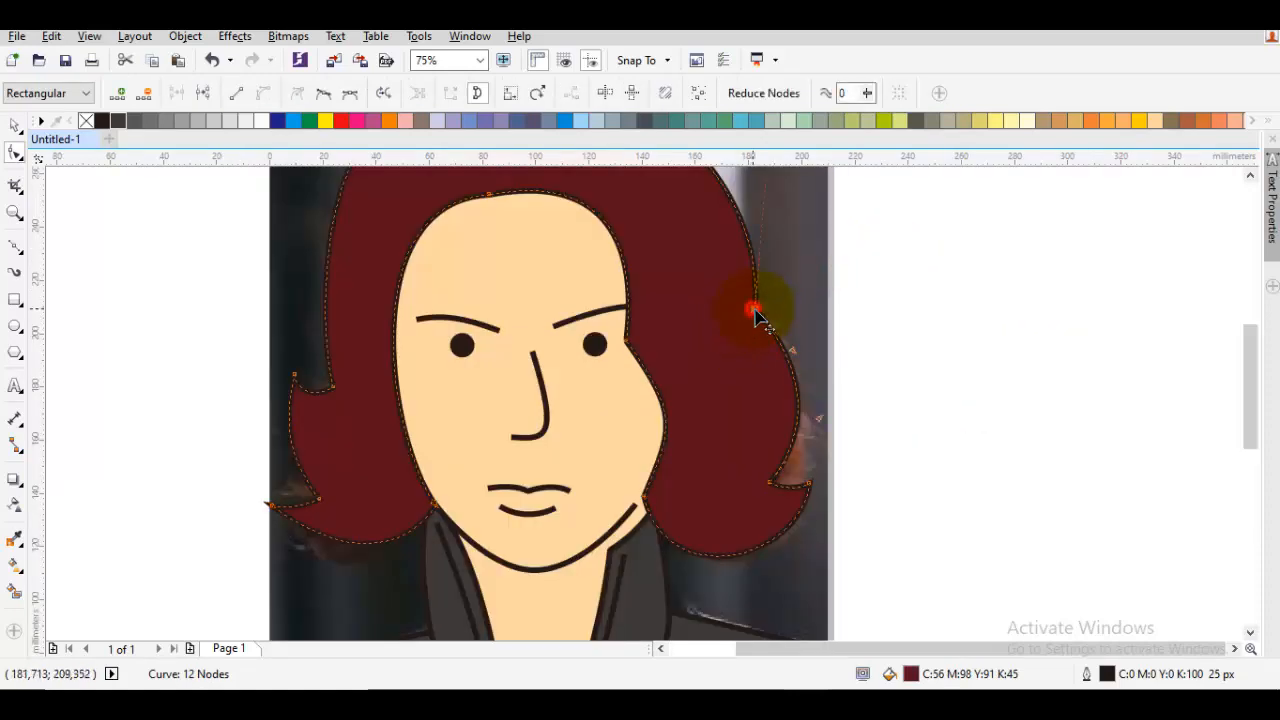
left_click_drag(796, 340, 798, 348)
left_click_drag(817, 418, 816, 398)
key("space")
left_click(816, 366)
left_click_drag(738, 357, 738, 364)
Reshape the hair's inner edge along the right cheek into a flatter, smoother curve between eye and jaw.
double_click(645, 373)
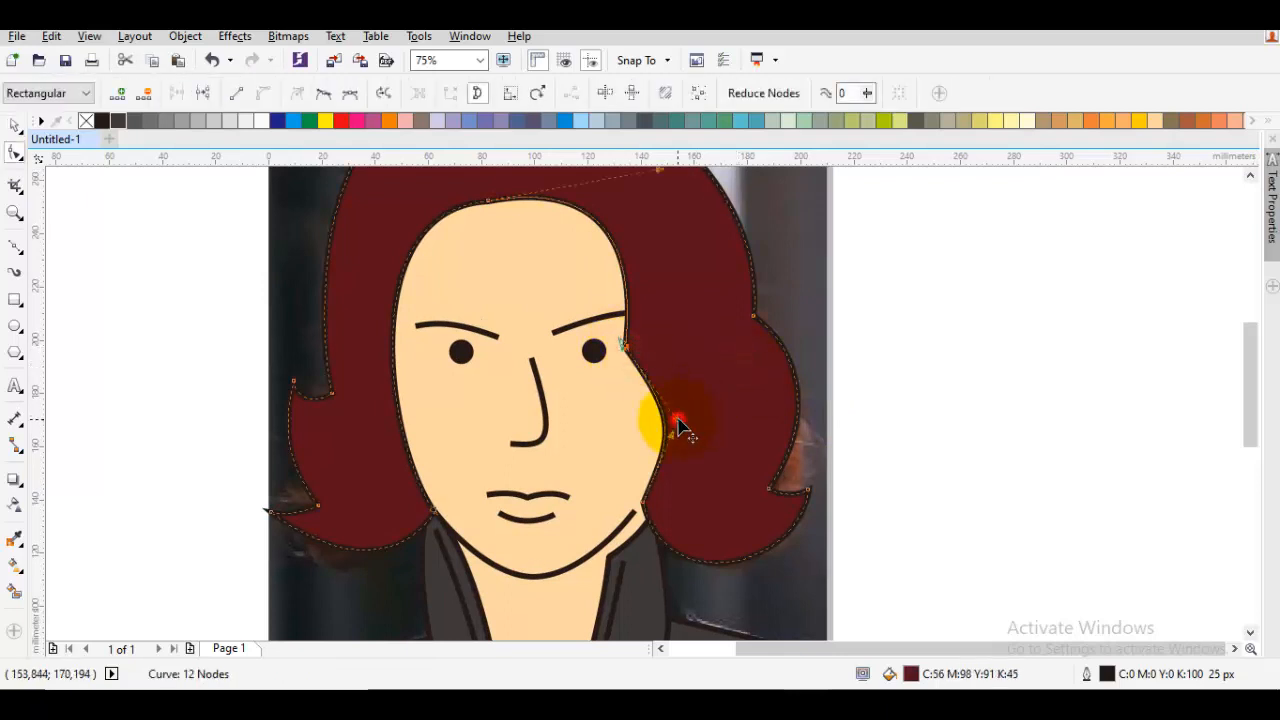
mouse_move(678, 428)
left_mouse_down()
mouse_move(668, 397)
mouse_move(678, 437)
left_mouse_up()
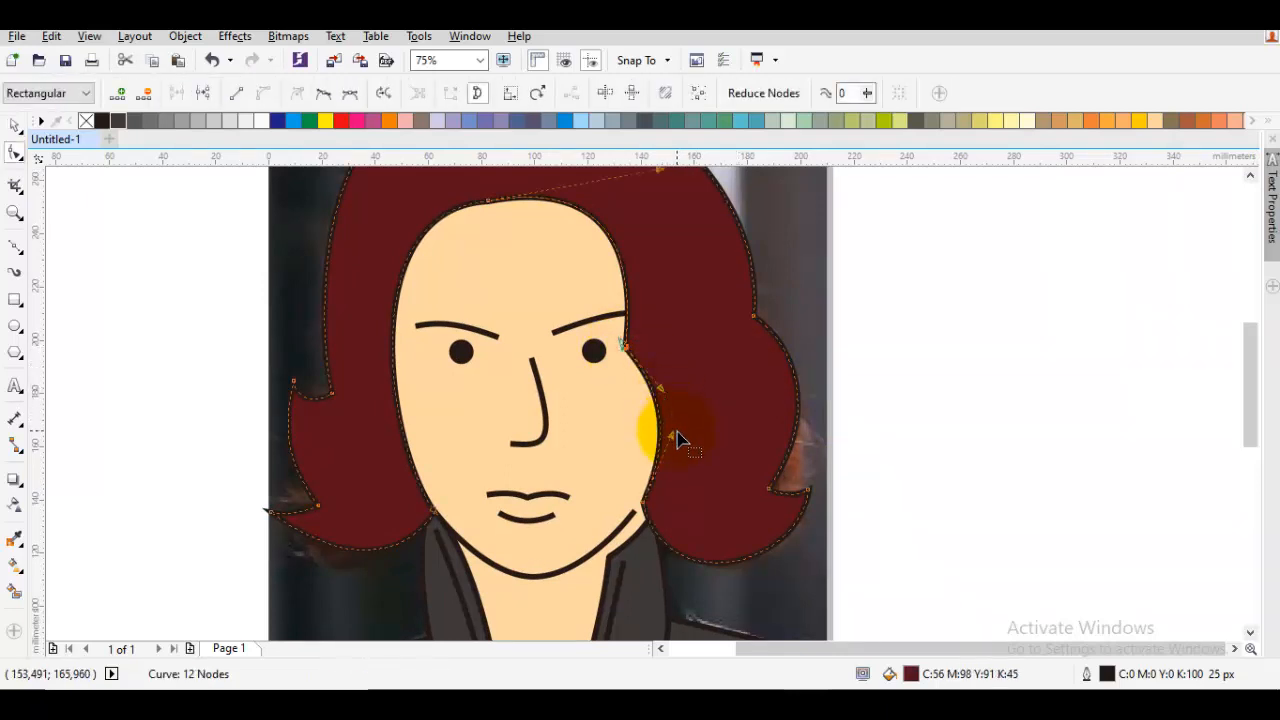
left_click(678, 443)
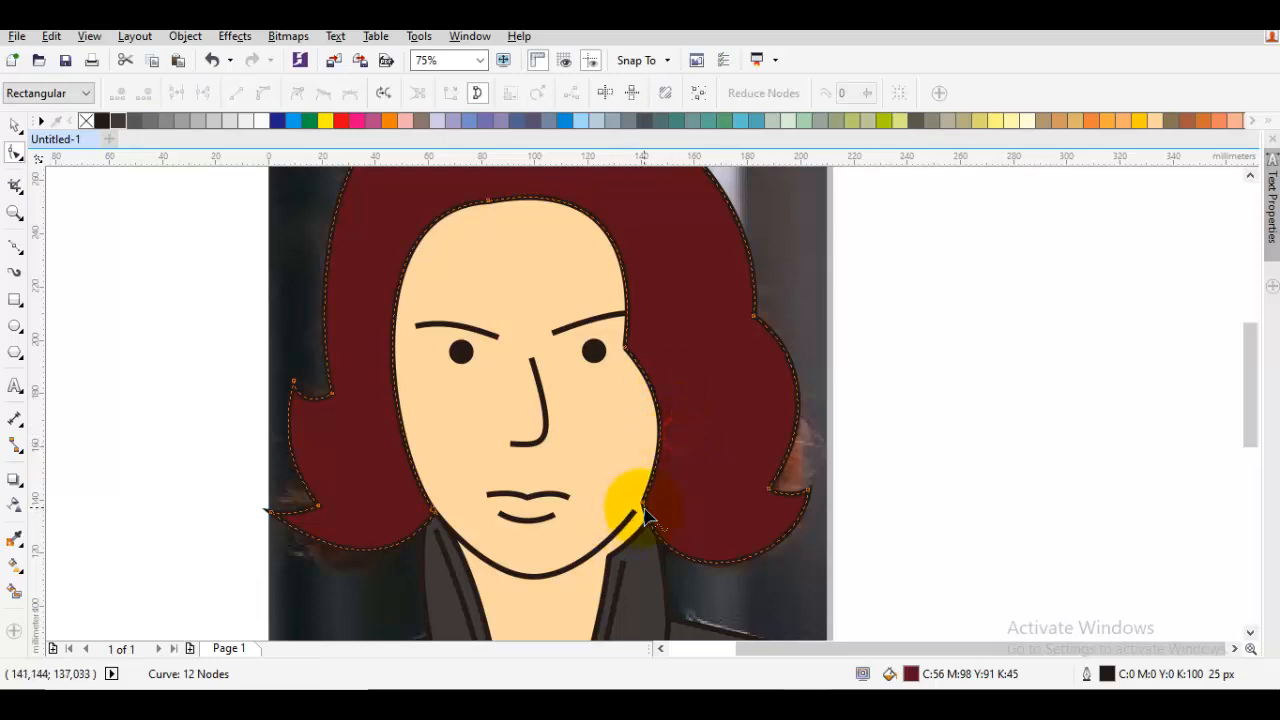
left_click_drag(673, 436, 674, 441)
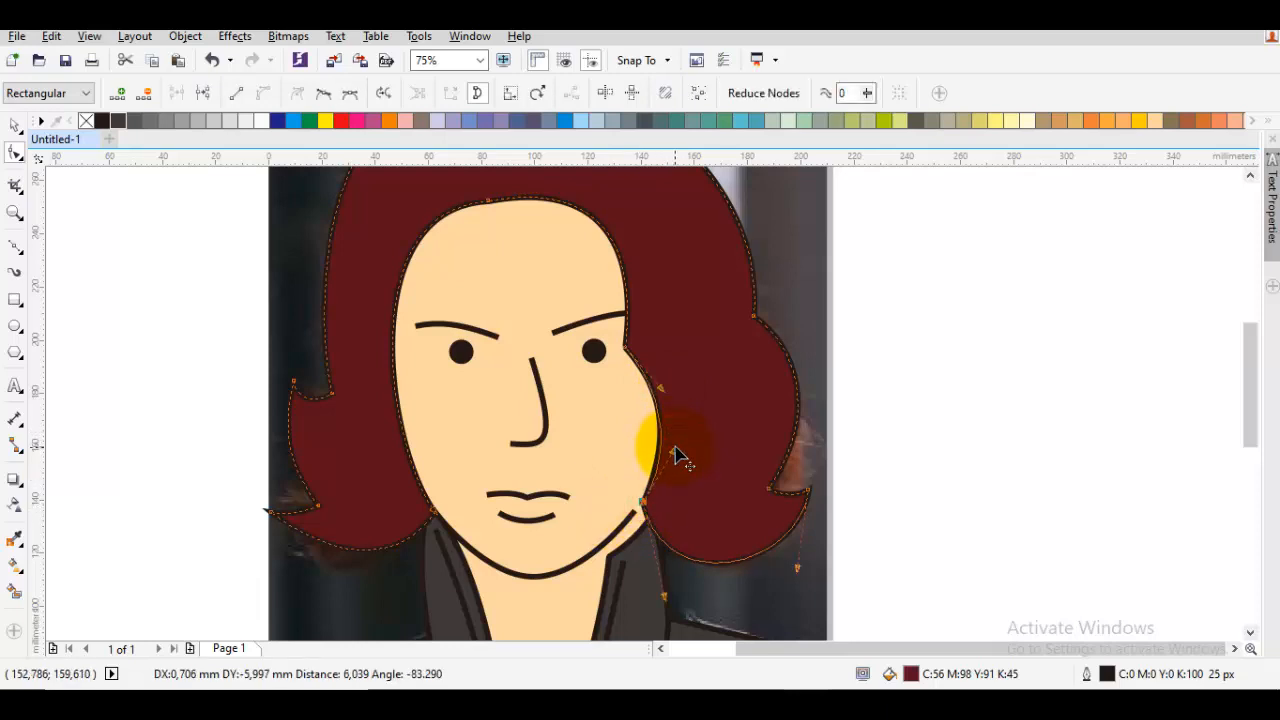
key("space")
key("Escape")
scroll(675, 443, "down", 1)
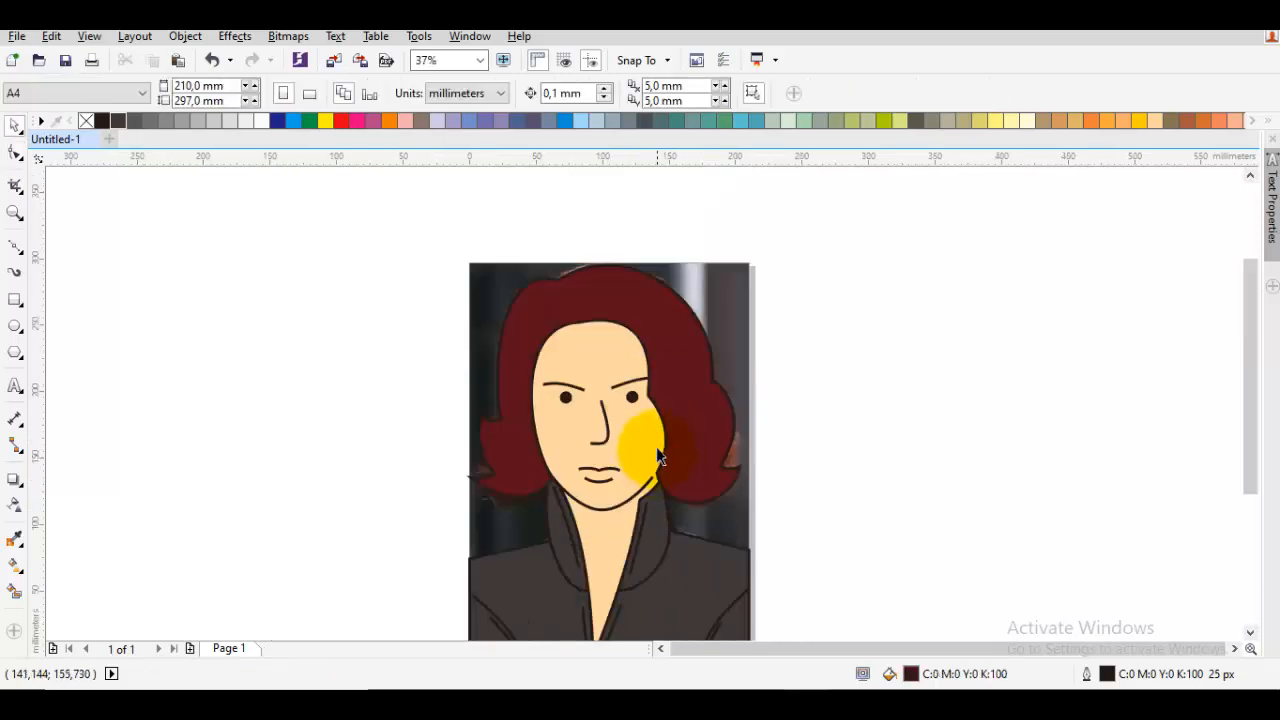
Place a duplicate of the whole artwork, including the photo, beside the page.
scroll(716, 470, "down", 1)
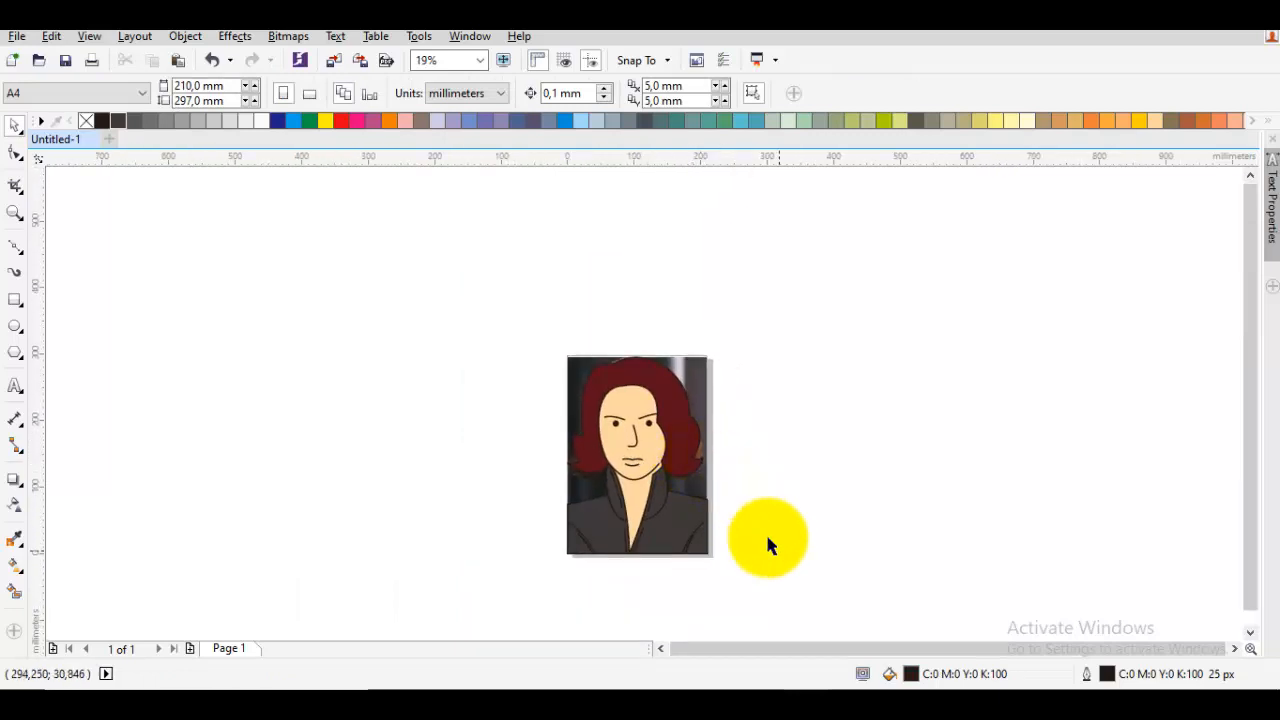
mouse_move(783, 588)
left_mouse_down()
mouse_move(531, 363)
mouse_move(539, 313)
left_mouse_up()
mouse_move(604, 382)
left_mouse_down()
mouse_move(498, 392)
mouse_move(709, 445)
left_mouse_up()
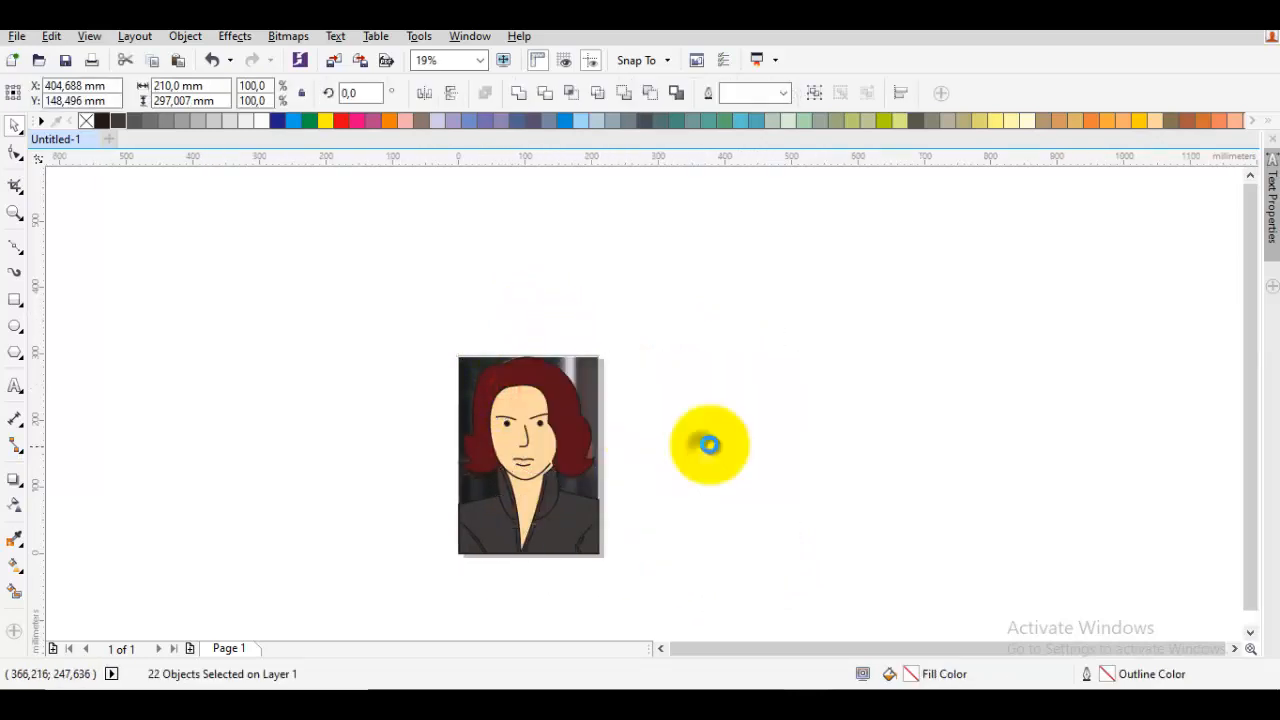
left_click(819, 432)
left_click(779, 390)
left_click(808, 364)
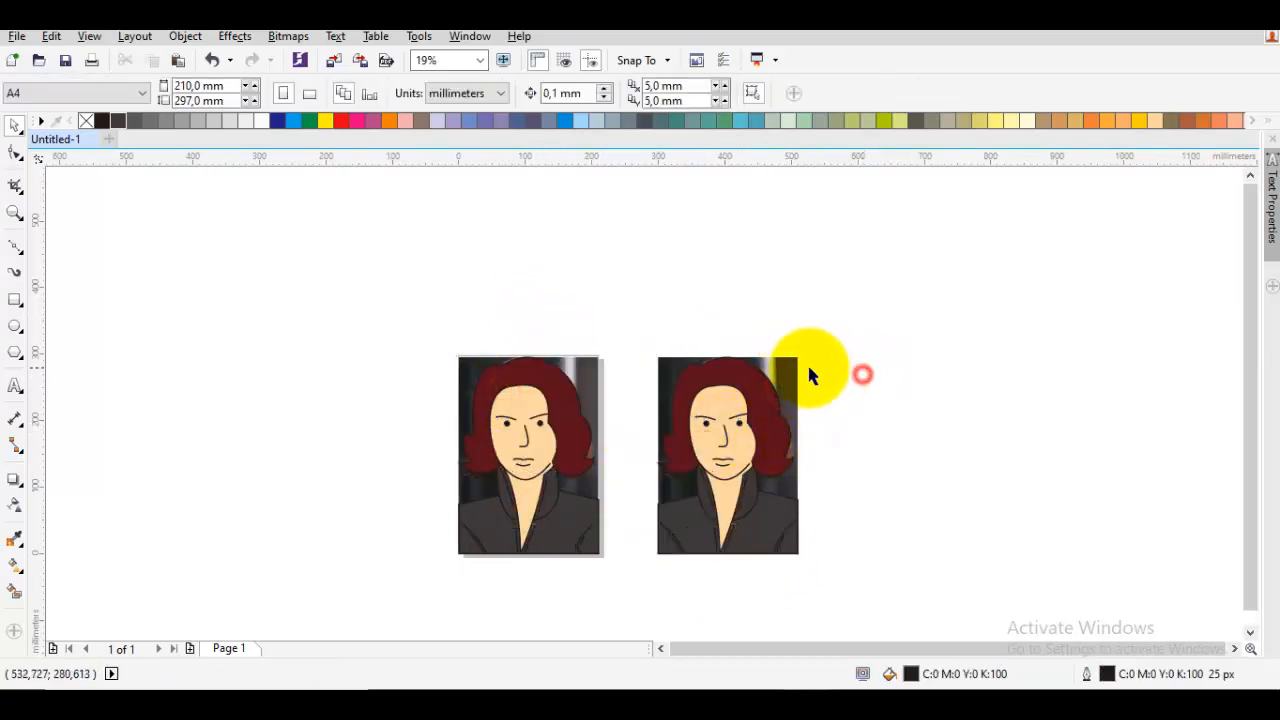
Delete the photo behind the duplicated figure and undo the duplication.
left_click(788, 366)
right_click(793, 368)
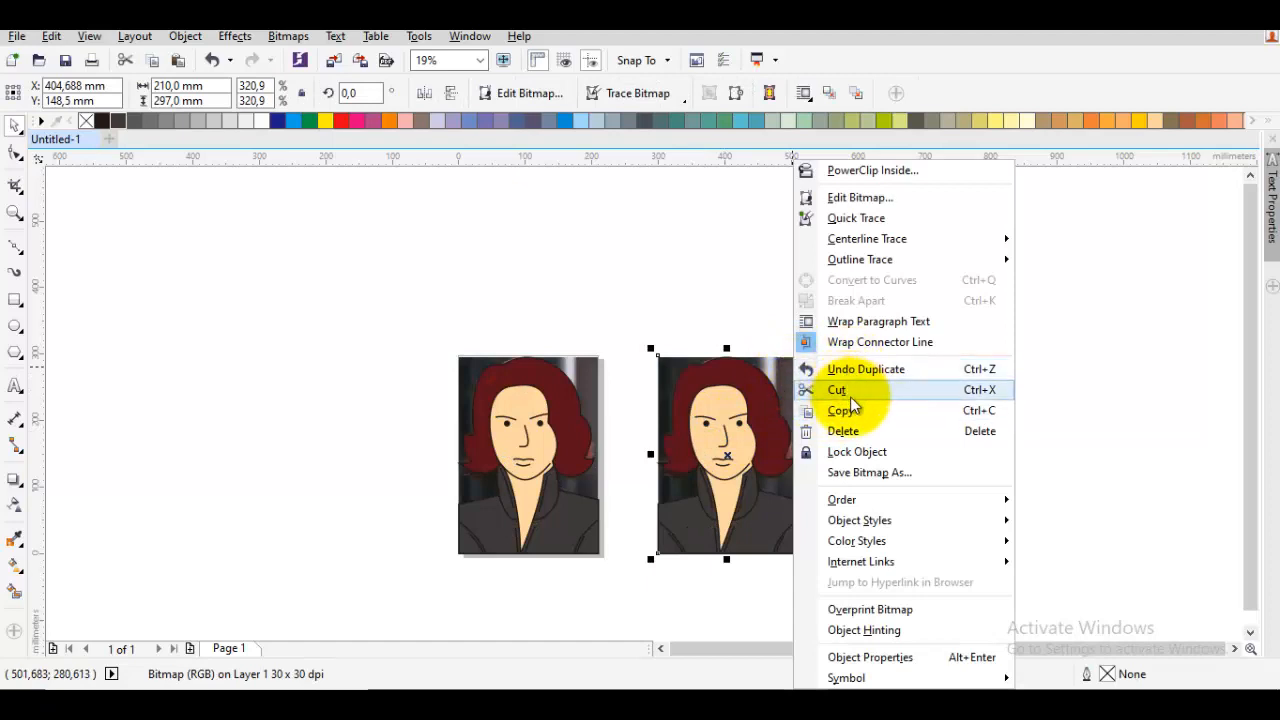
left_click(855, 431)
mouse_move(851, 580)
left_mouse_down()
mouse_move(666, 357)
mouse_move(646, 314)
left_mouse_up()
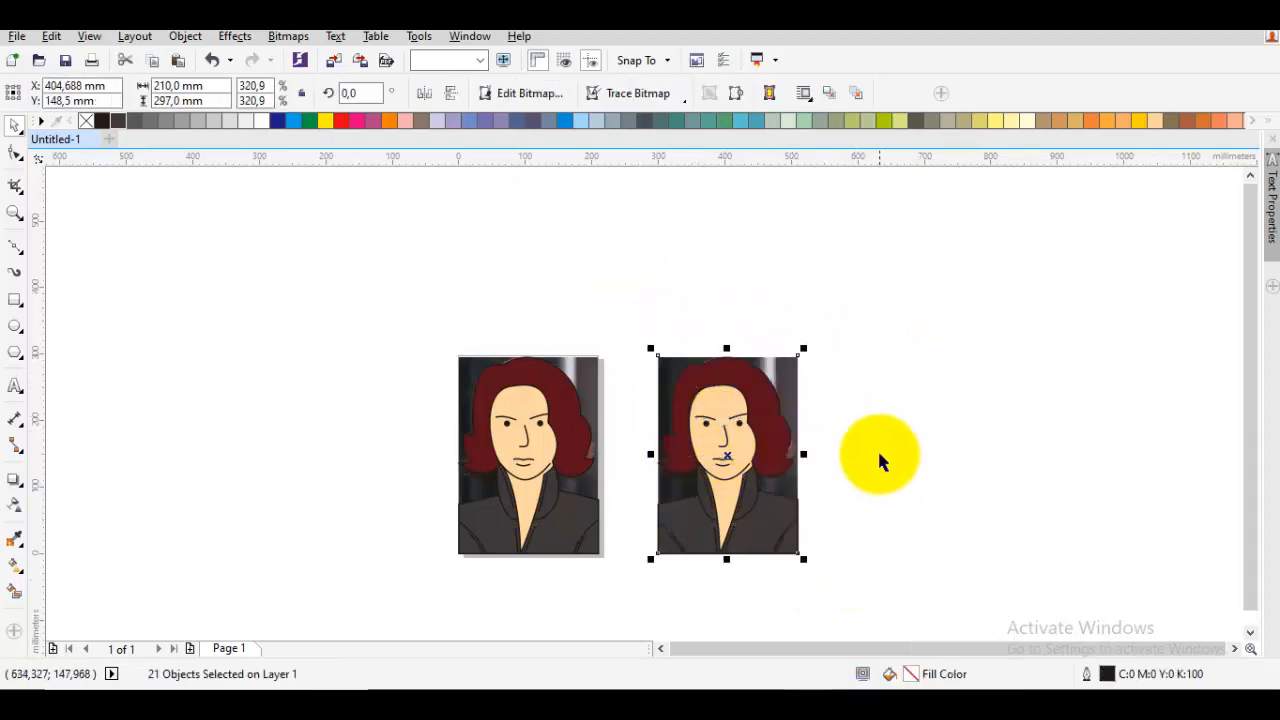
key("Delete")
left_click(877, 448)
Reshape the bottom edge of the left hair curl into a deeper, rounder curve from its tip to the jaw.
scroll(462, 478, "up", 2)
scroll(462, 478, "up", 4)
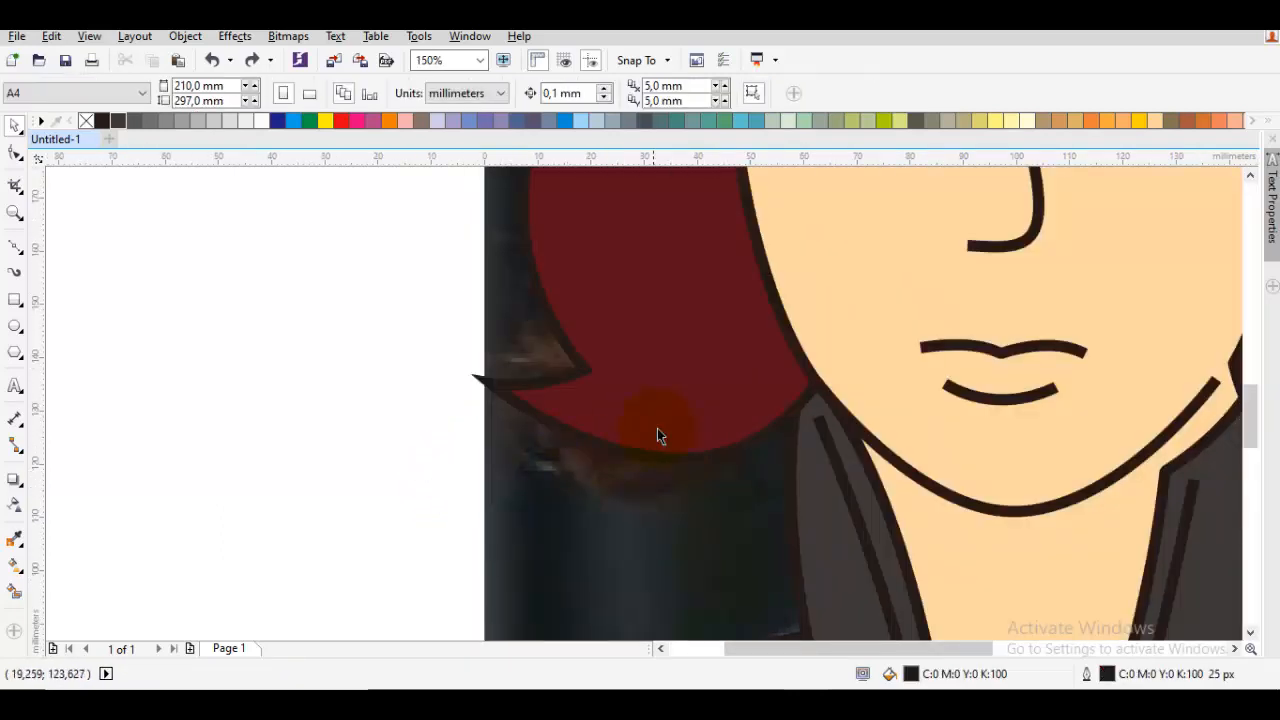
left_click(666, 422)
left_click(818, 385)
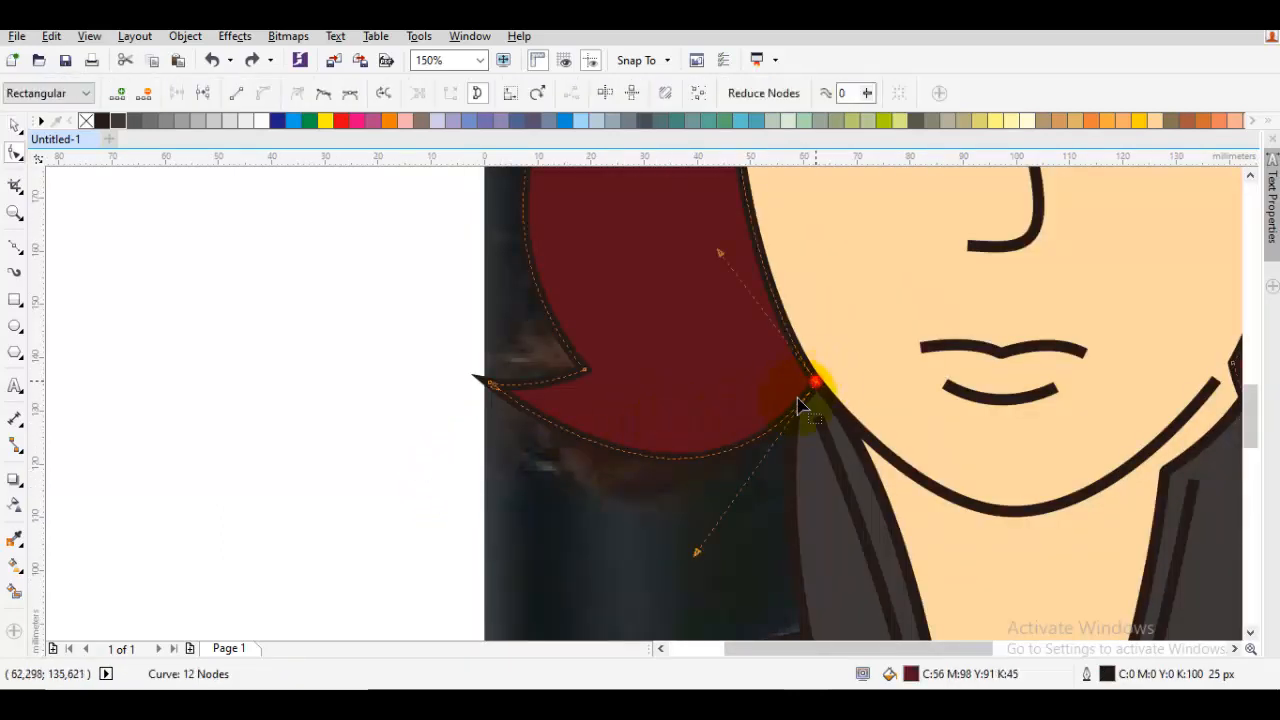
left_click_drag(637, 516, 655, 476)
left_click_drag(713, 515, 710, 604)
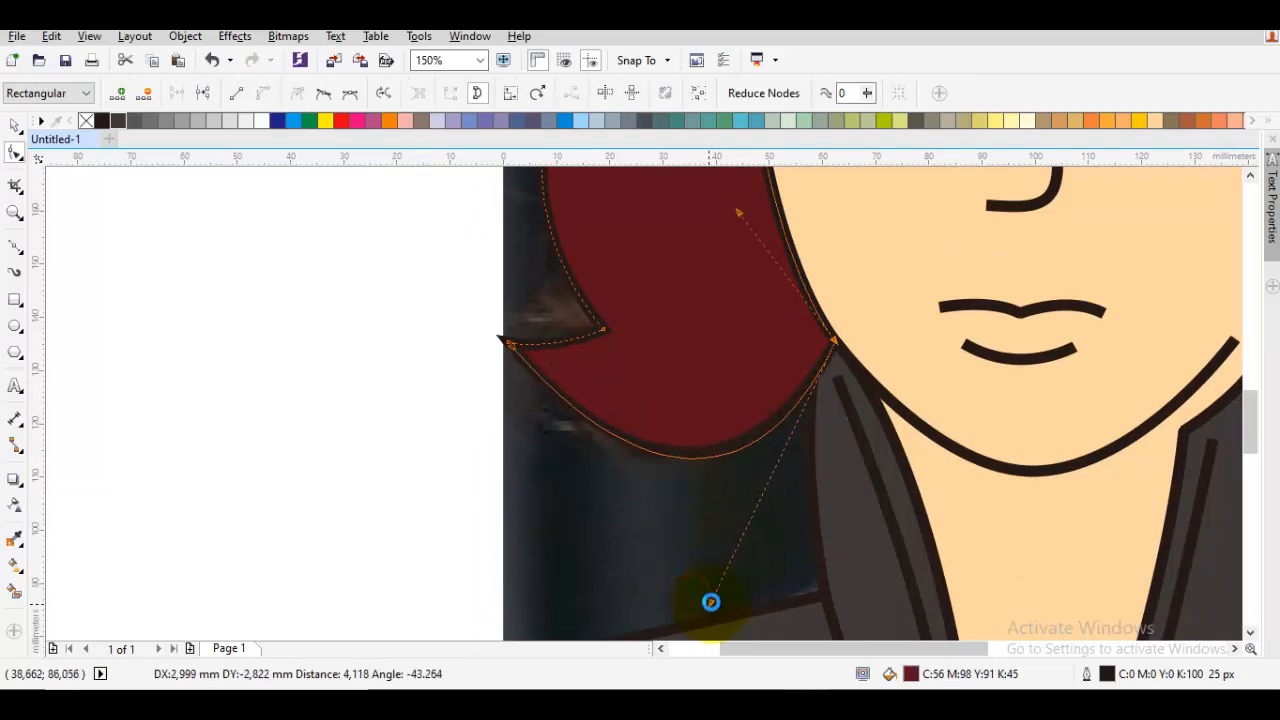
key("space")
key("Escape")
scroll(757, 544, "down", 3)
scroll(745, 440, "up", 3)
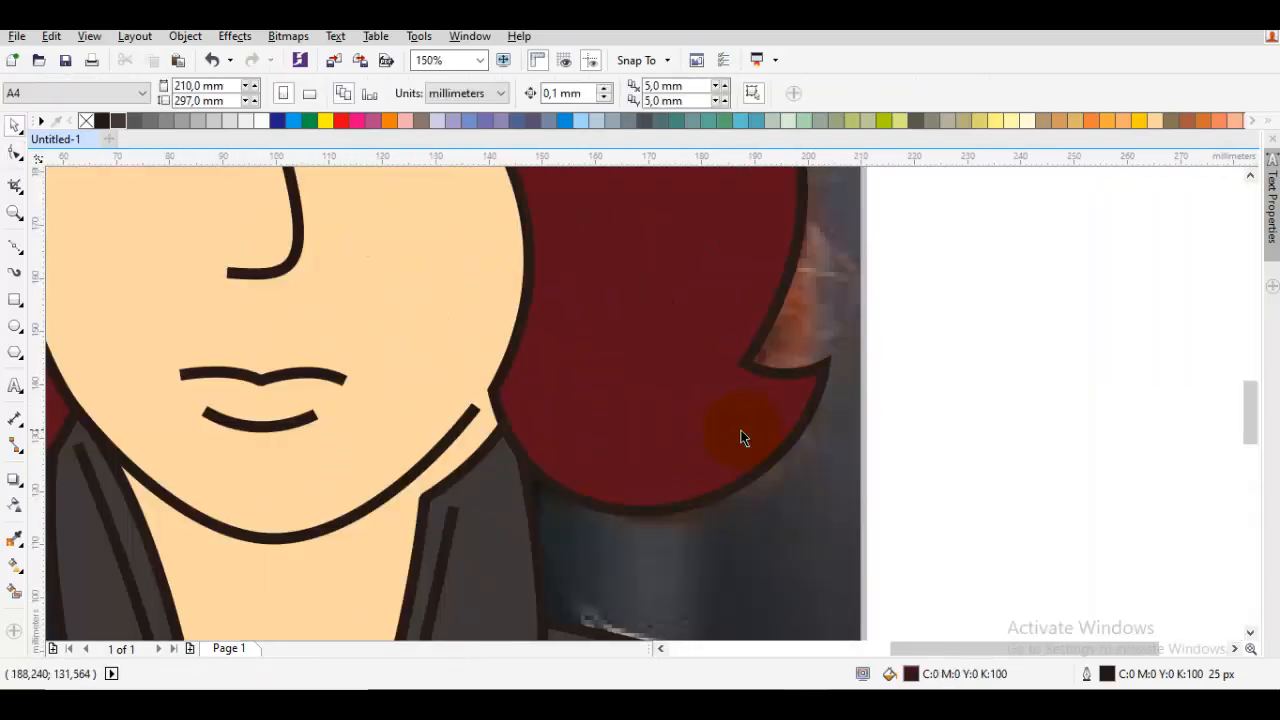
Place a duplicate of the whole artwork to the right of the page and delete the photo from the copy.
scroll(739, 429, "down", 5)
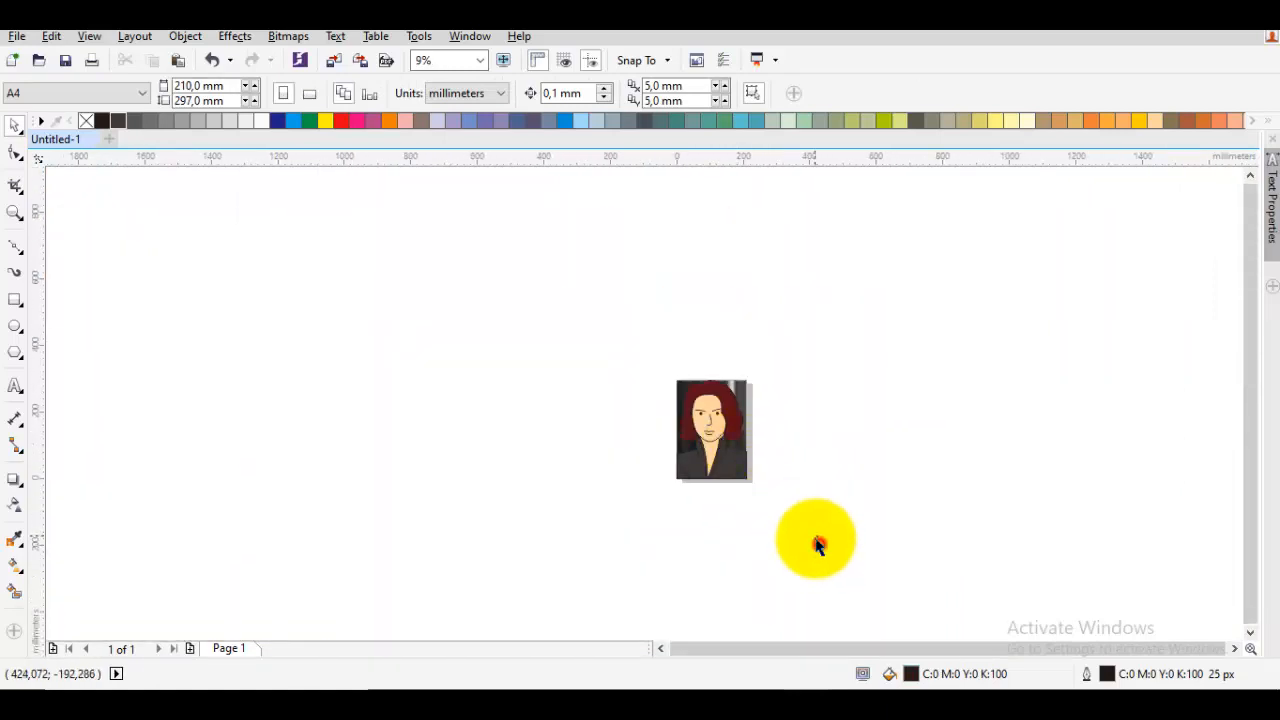
left_click_drag(817, 540, 623, 343)
left_click_drag(695, 405, 850, 410)
left_click(950, 410)
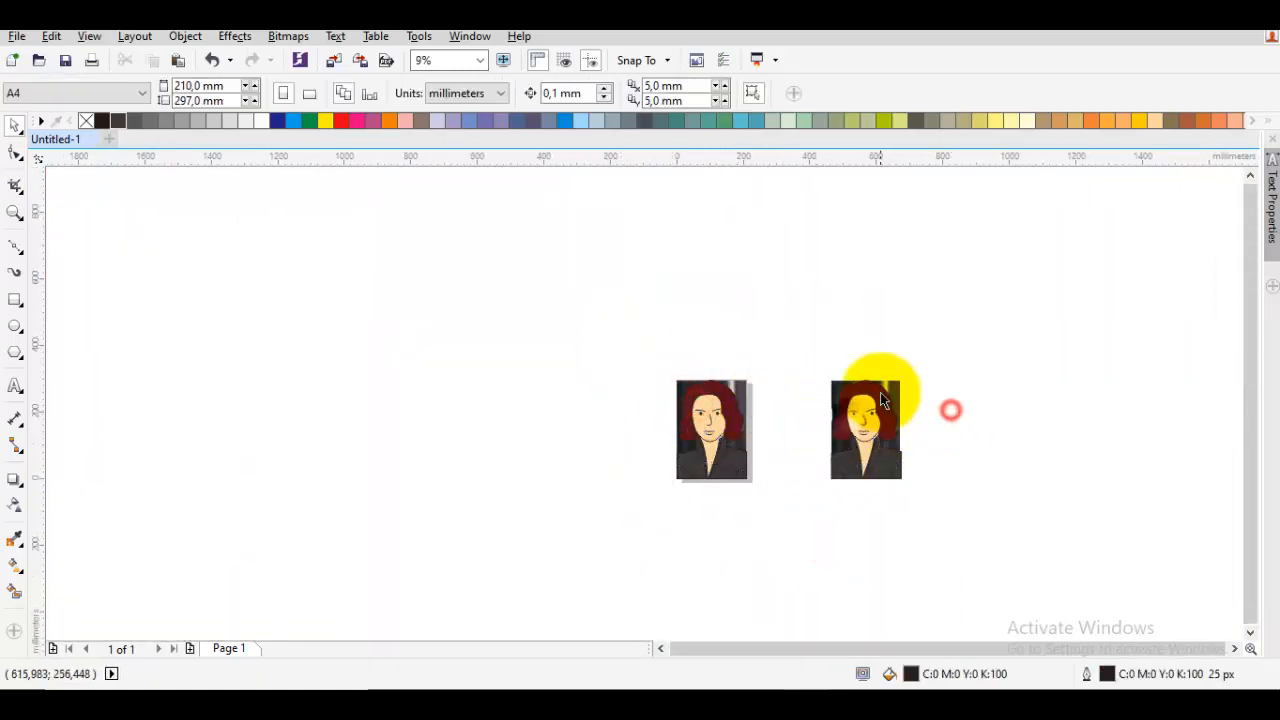
right_click(895, 392)
left_click(928, 390)
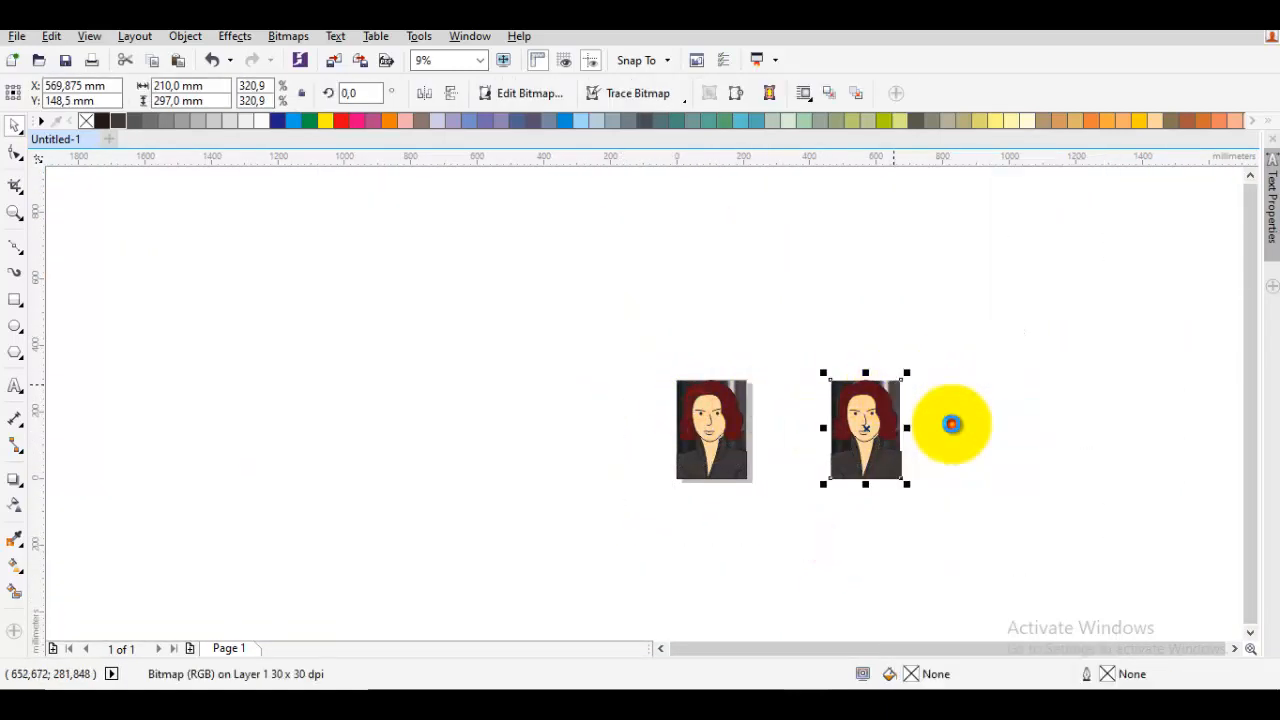
left_click(950, 424)
Group all vector objects of the copied figure and deselect the group.
scroll(920, 430, "up", 2)
left_click_drag(955, 537, 726, 316)
right_click(866, 395)
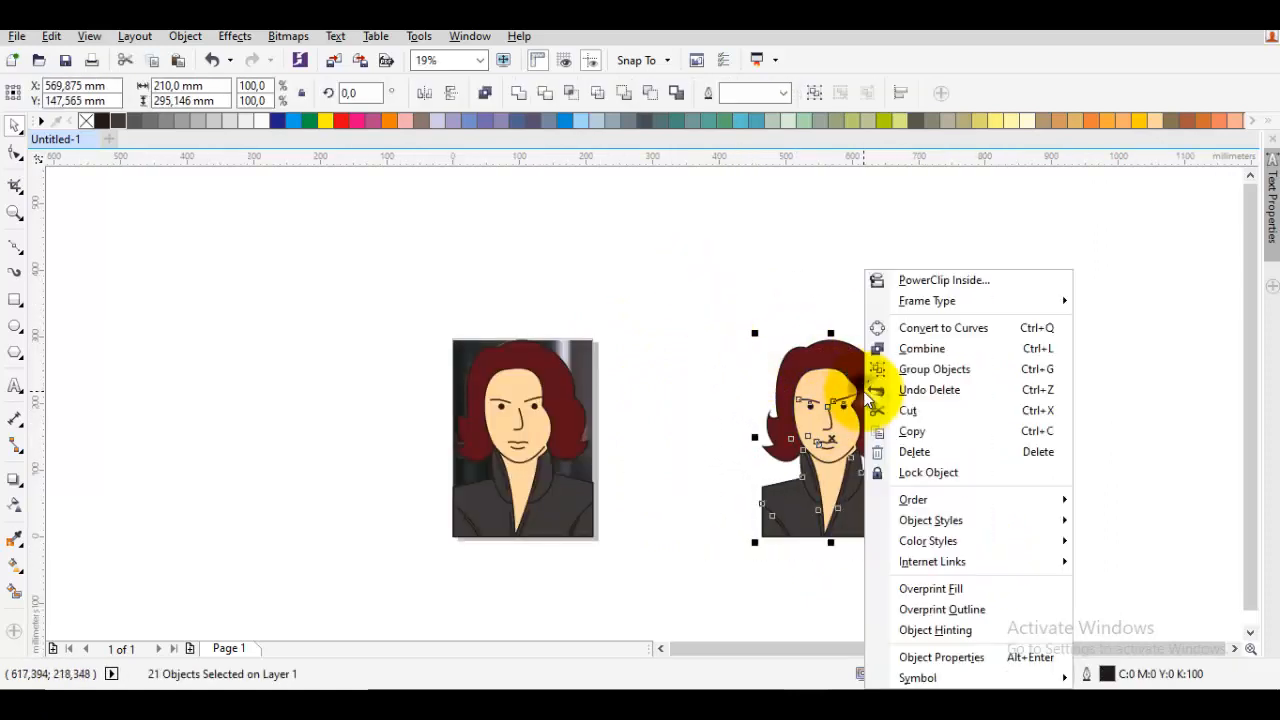
left_click(920, 369)
left_click(206, 406)
Draw a rectangle about 210 × 304 mm from the copied figure's lower-left corner and narrow it symmetrically to about 196 mm wide.
left_click(15, 300)
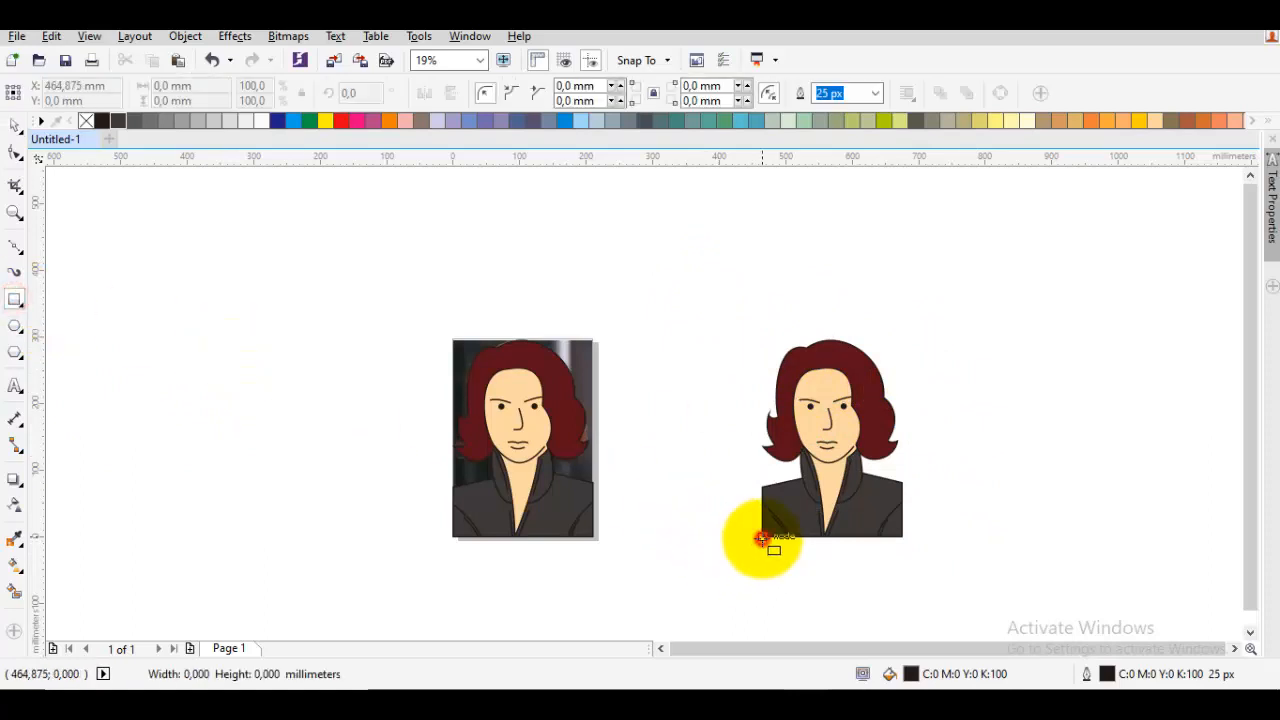
mouse_move(762, 538)
left_mouse_down()
mouse_move(905, 484)
mouse_move(826, 350)
mouse_move(822, 185)
left_mouse_up()
key("space")
scroll(832, 478, "up", 2)
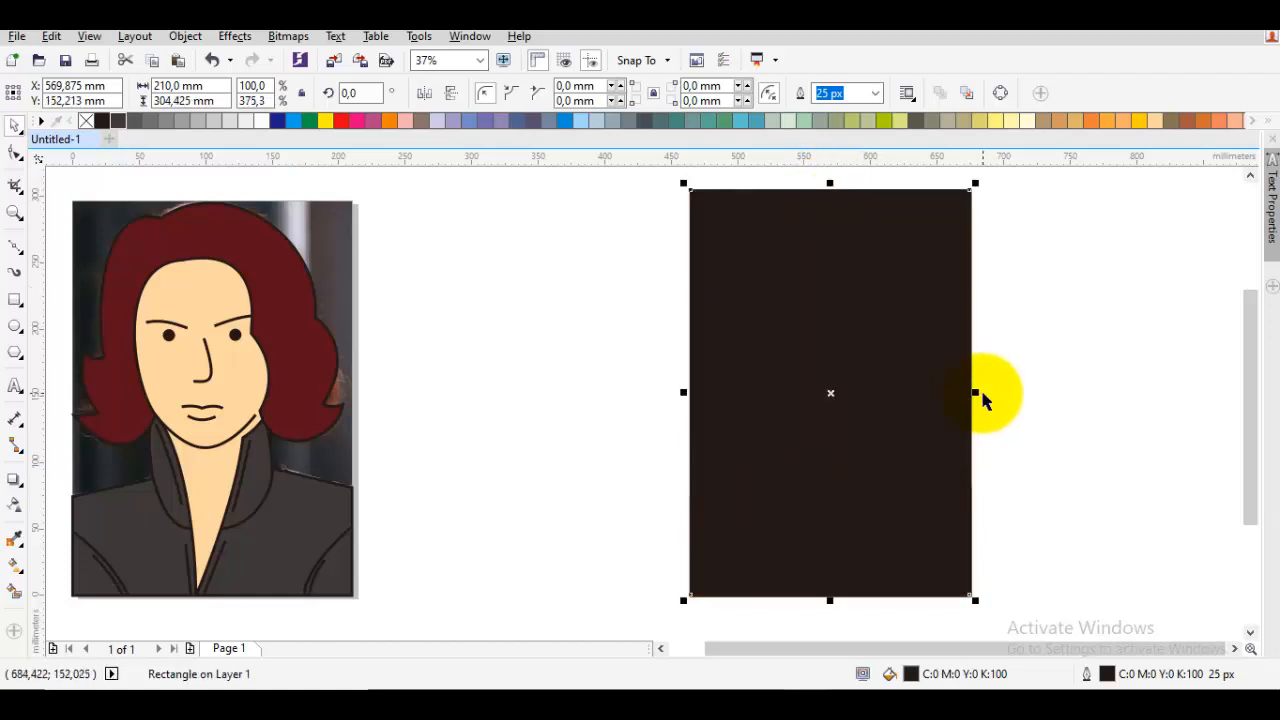
left_click_drag(980, 393, 963, 399)
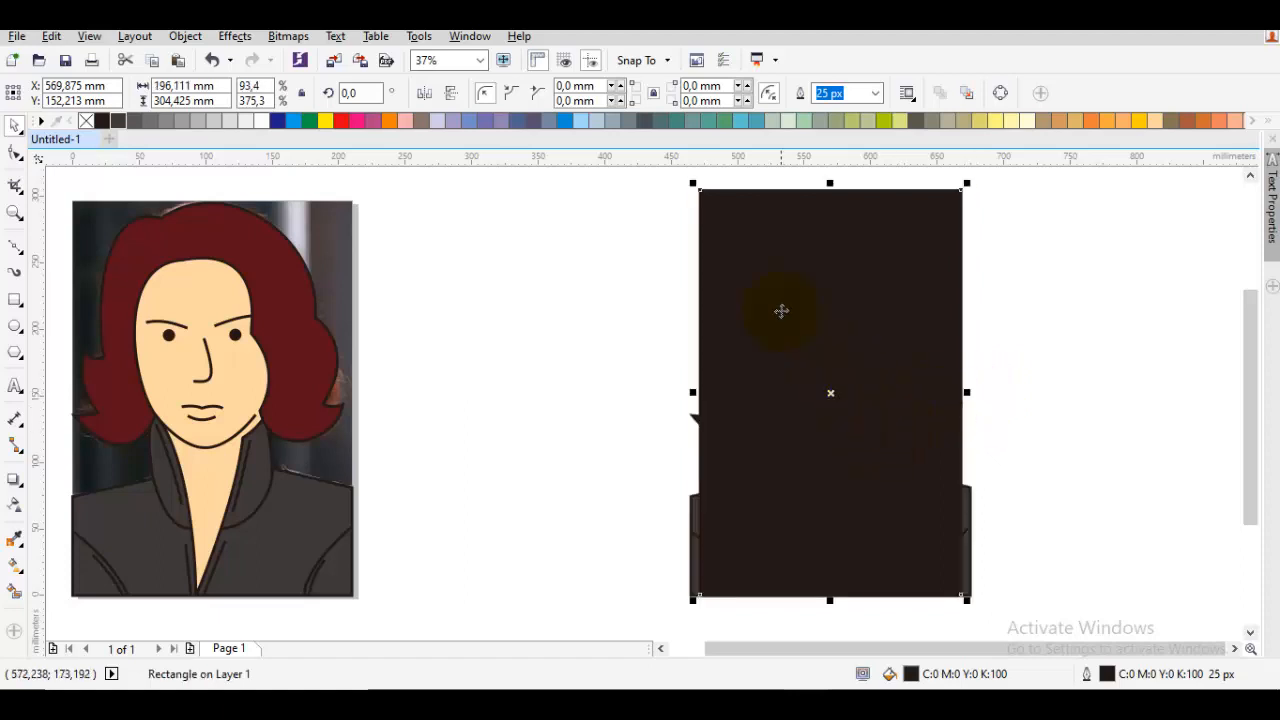
Shorten the copied figure's background rectangle from the top to about 264 mm high and fill it pale green.
left_click_drag(830, 185, 830, 240)
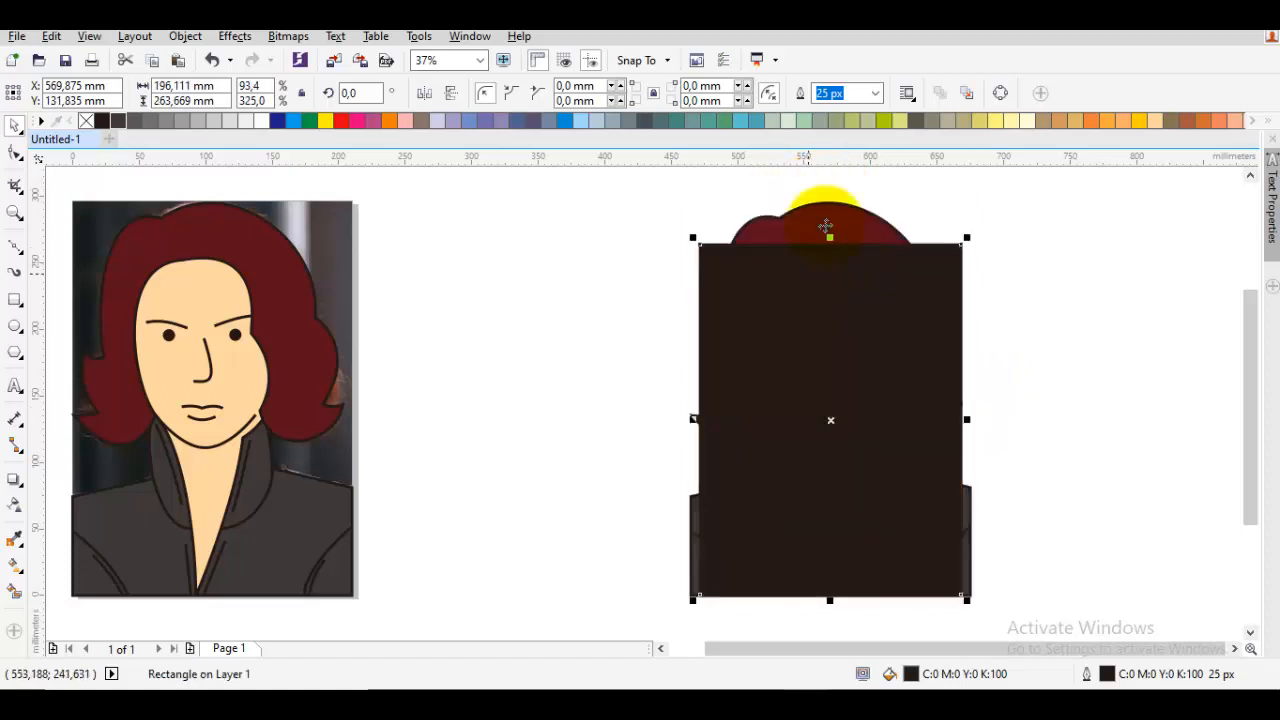
left_click(804, 121)
Send the green rectangle behind the copied figure and remove its outline.
right_click(834, 300)
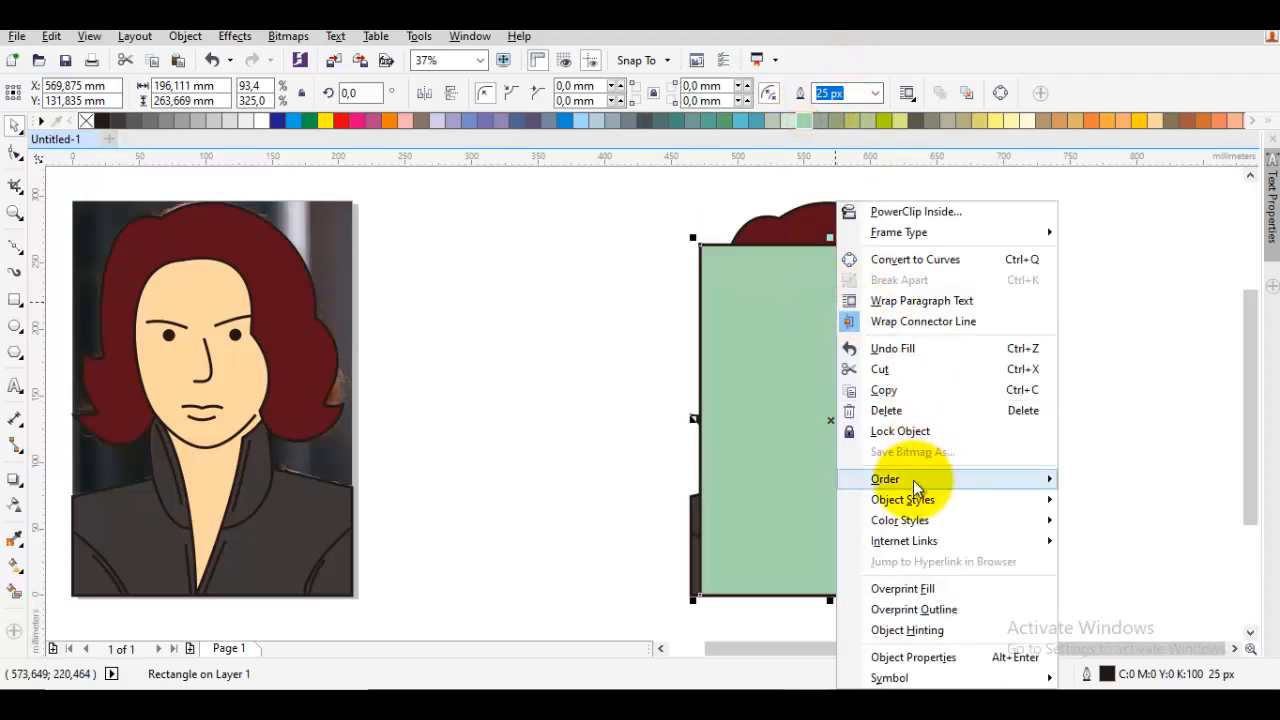
mouse_move(913, 480)
left_click(1132, 545)
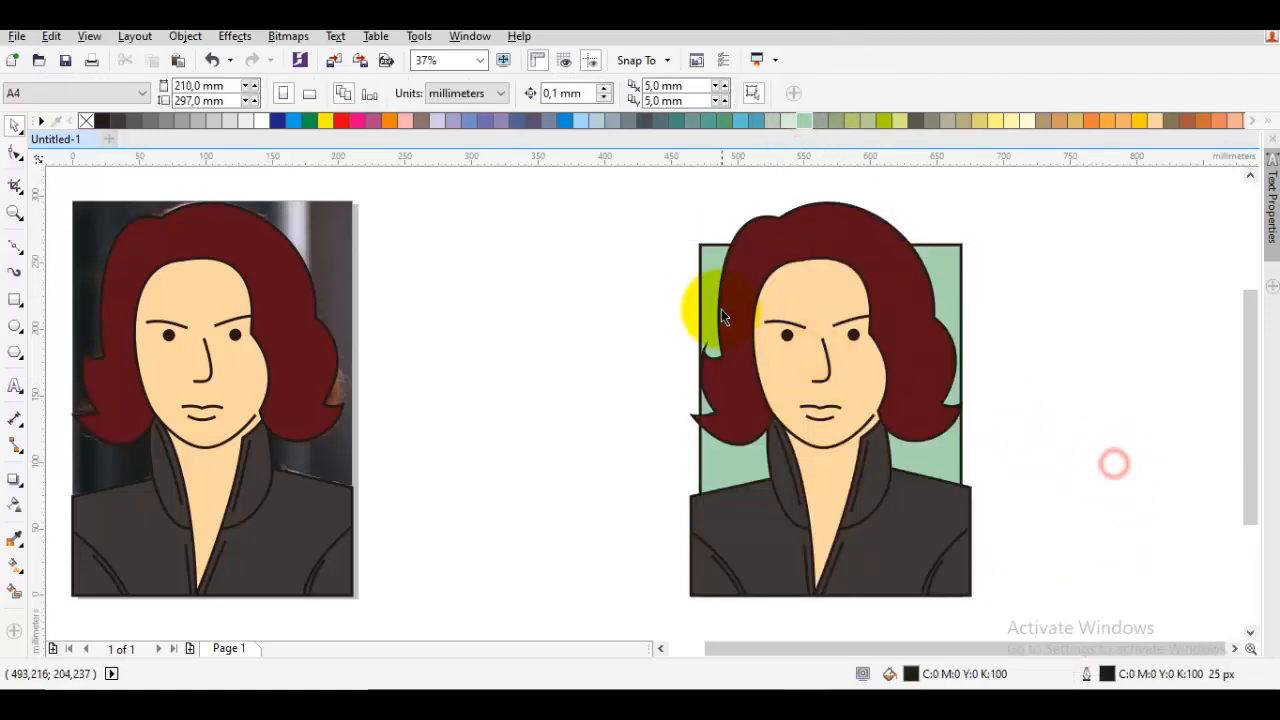
left_click(700, 258)
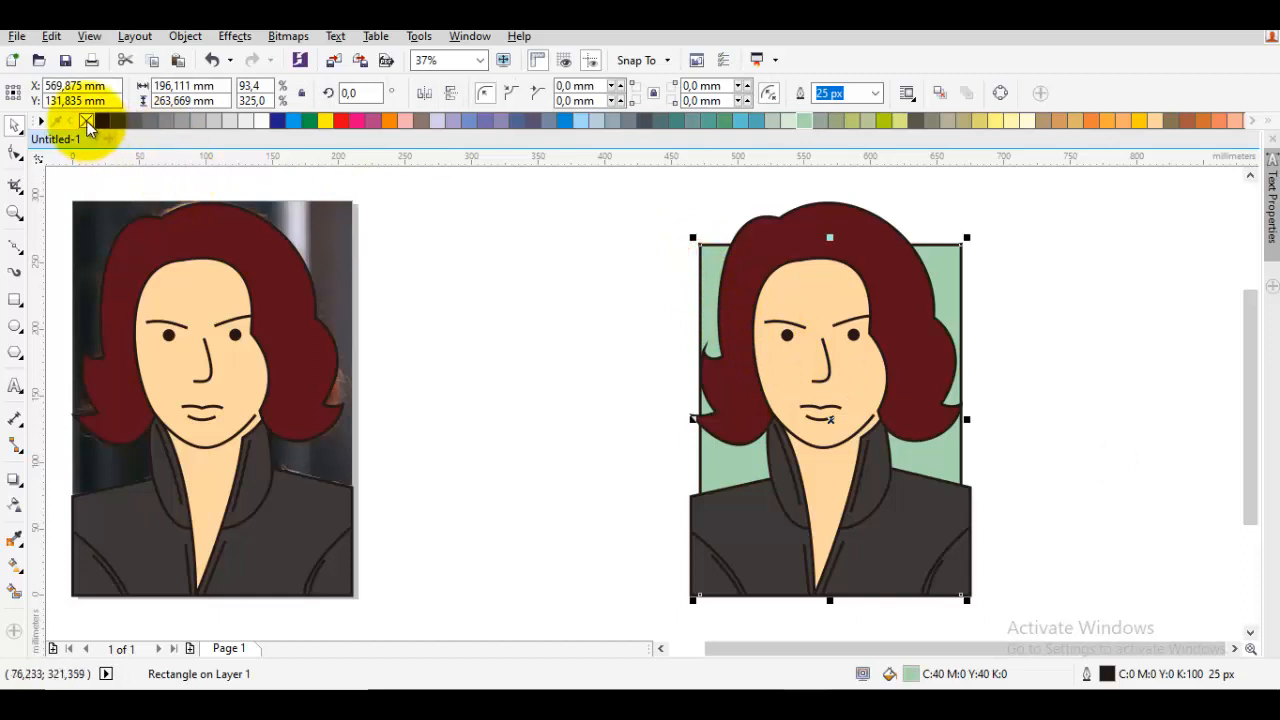
right_click(87, 122)
Draw a rectangle about 210 × 81 mm from the copied figure's lower-left corner and stretch it upward to about 325 mm high.
key("space")
left_click(554, 320)
scroll(554, 320, "down", 1)
scroll(611, 407, "up", 1)
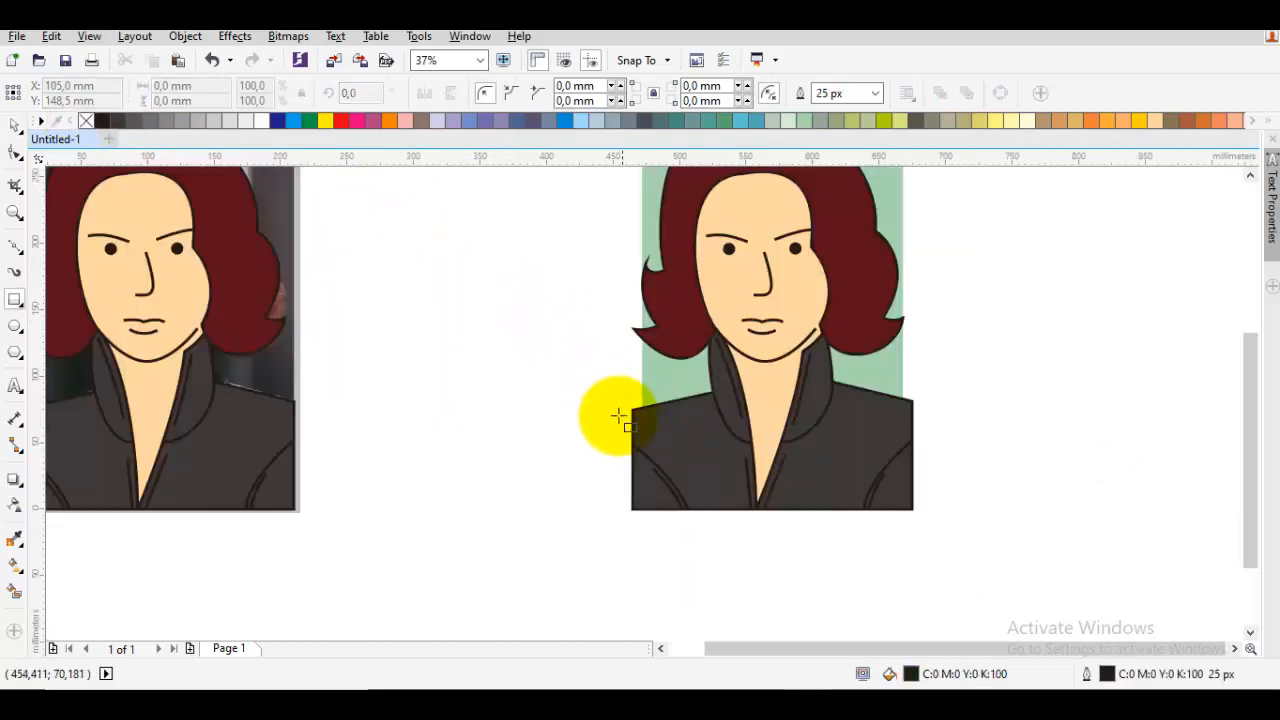
left_click_drag(631, 510, 913, 400)
scroll(913, 400, "down", 1)
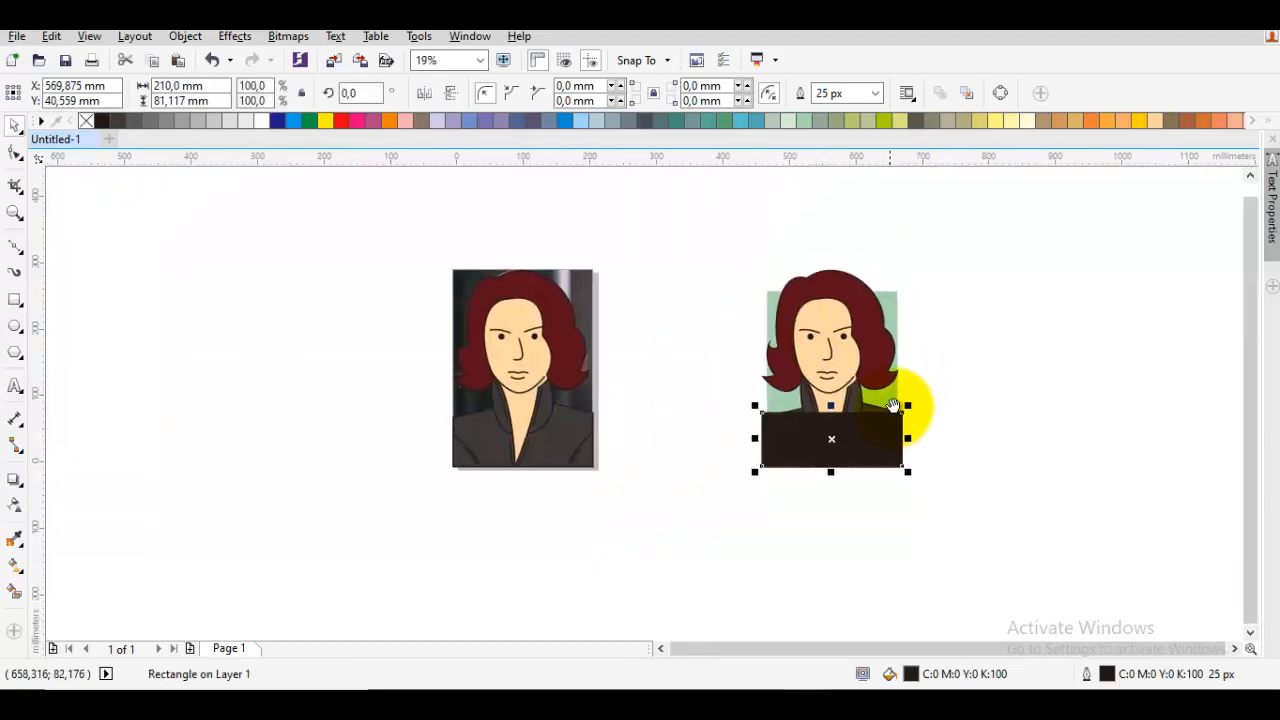
left_click_drag(826, 409, 824, 248)
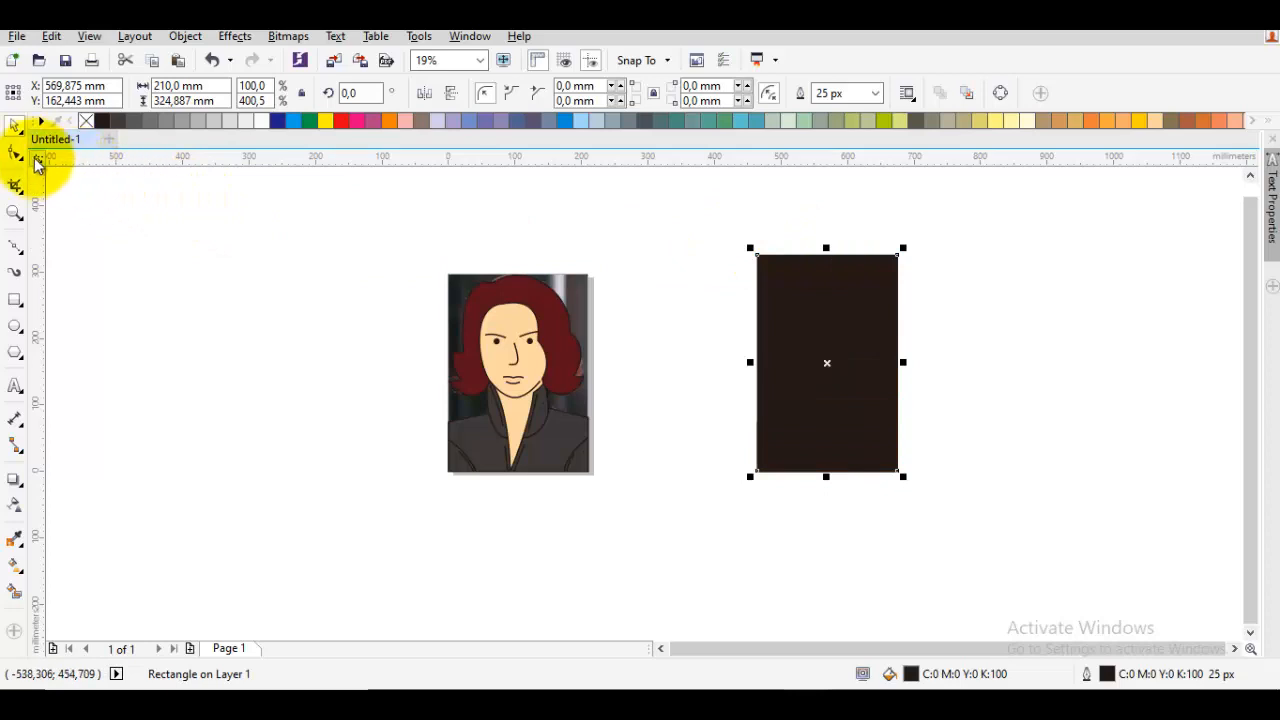
Send the new dark rectangle behind both the figure and the green rectangle, then deselect it.
right_click(842, 268)
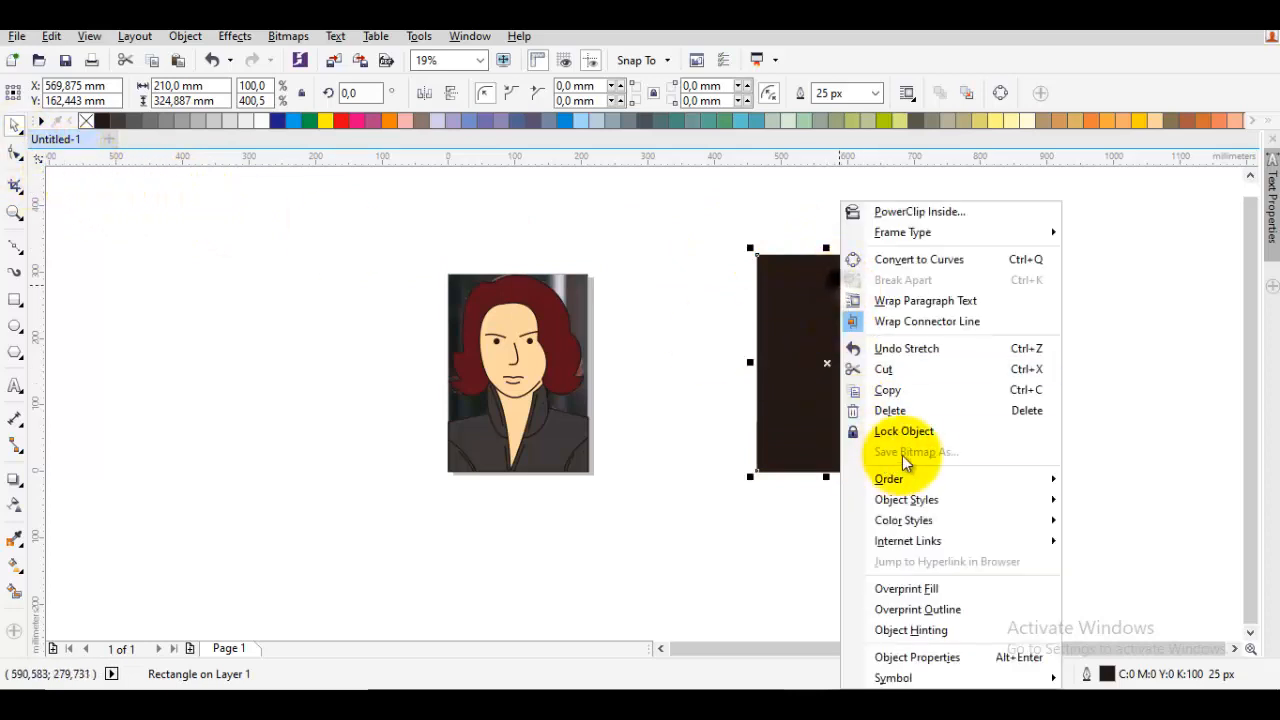
mouse_move(1100, 514)
left_click(1150, 552)
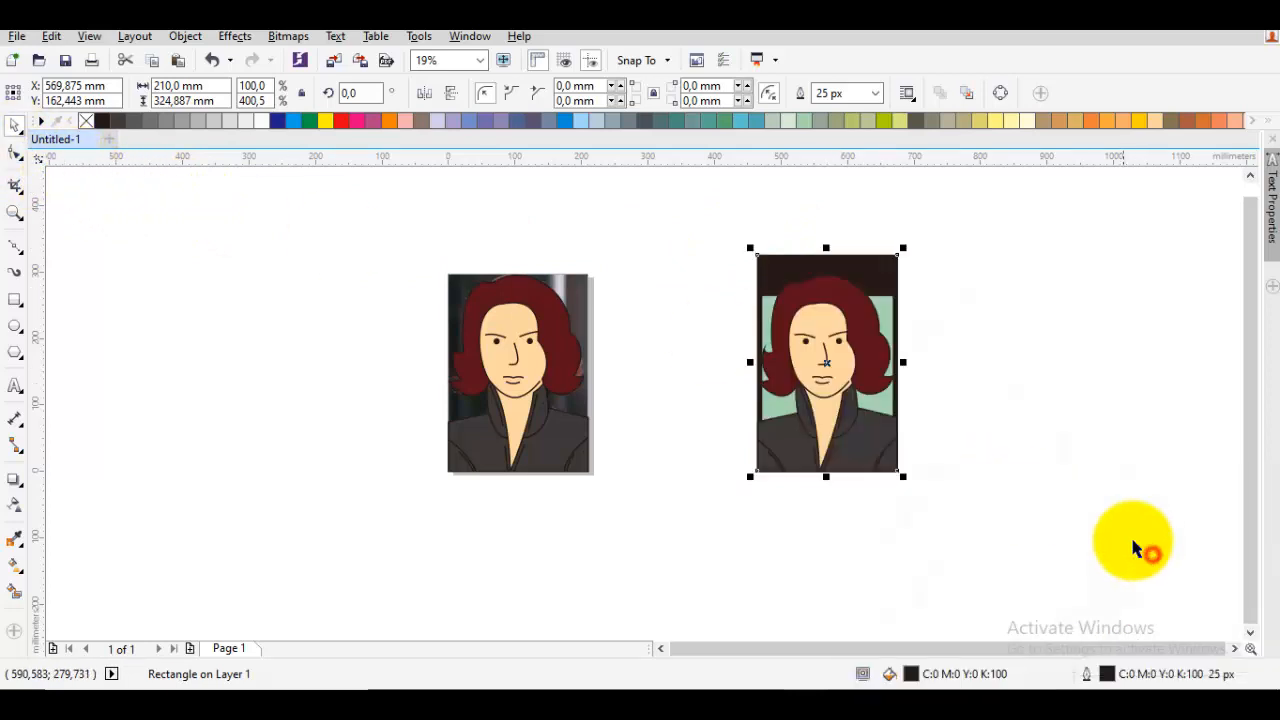
left_click(1040, 438)
Give the rear rectangle a white fill and a dark blue outline.
scroll(850, 270, "up", 2)
left_click(850, 268)
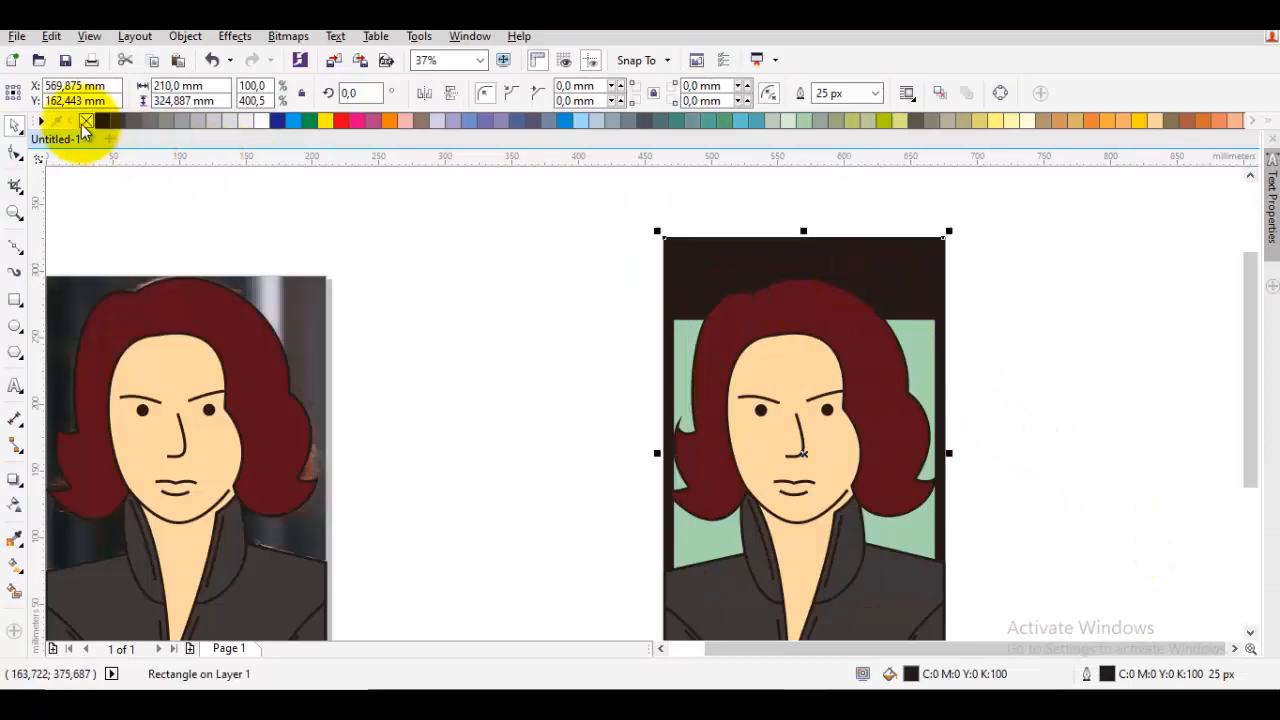
left_click(85, 121)
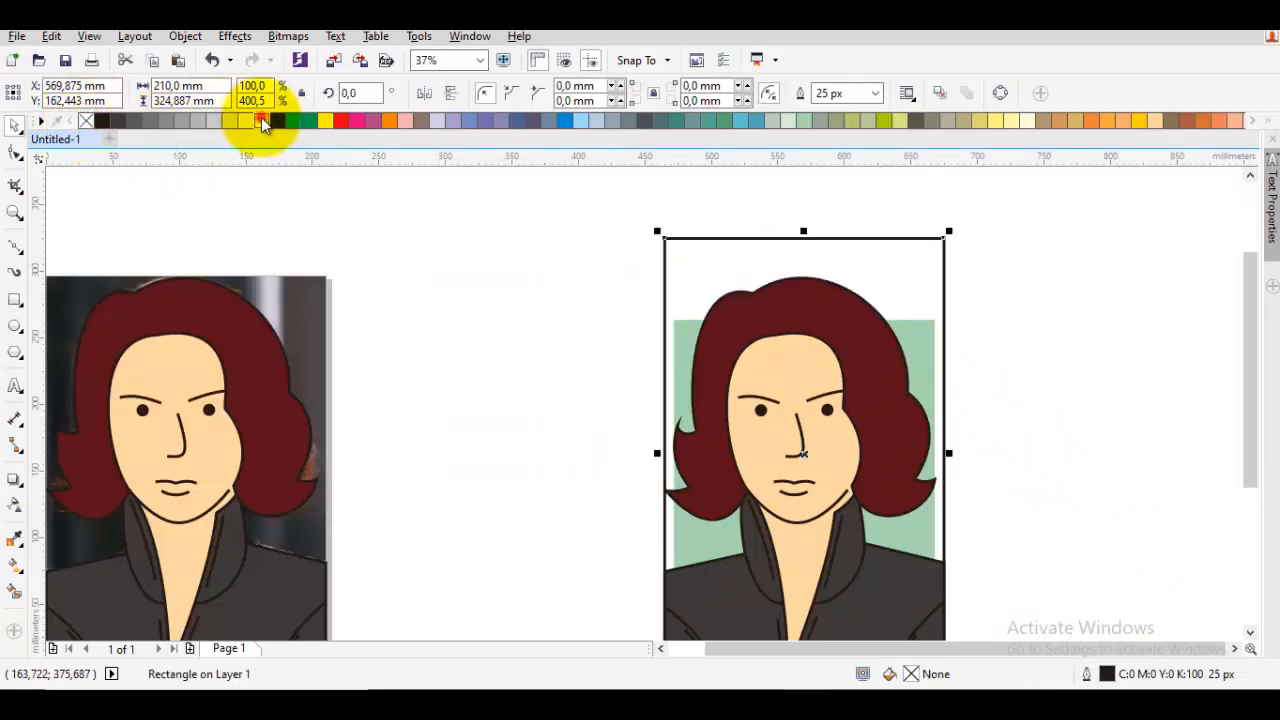
left_click(262, 121)
right_click(276, 121)
Lower the white frame's top edge to a height of about 314 mm and shorten the green rectangle slightly from its top edge.
key("F6")
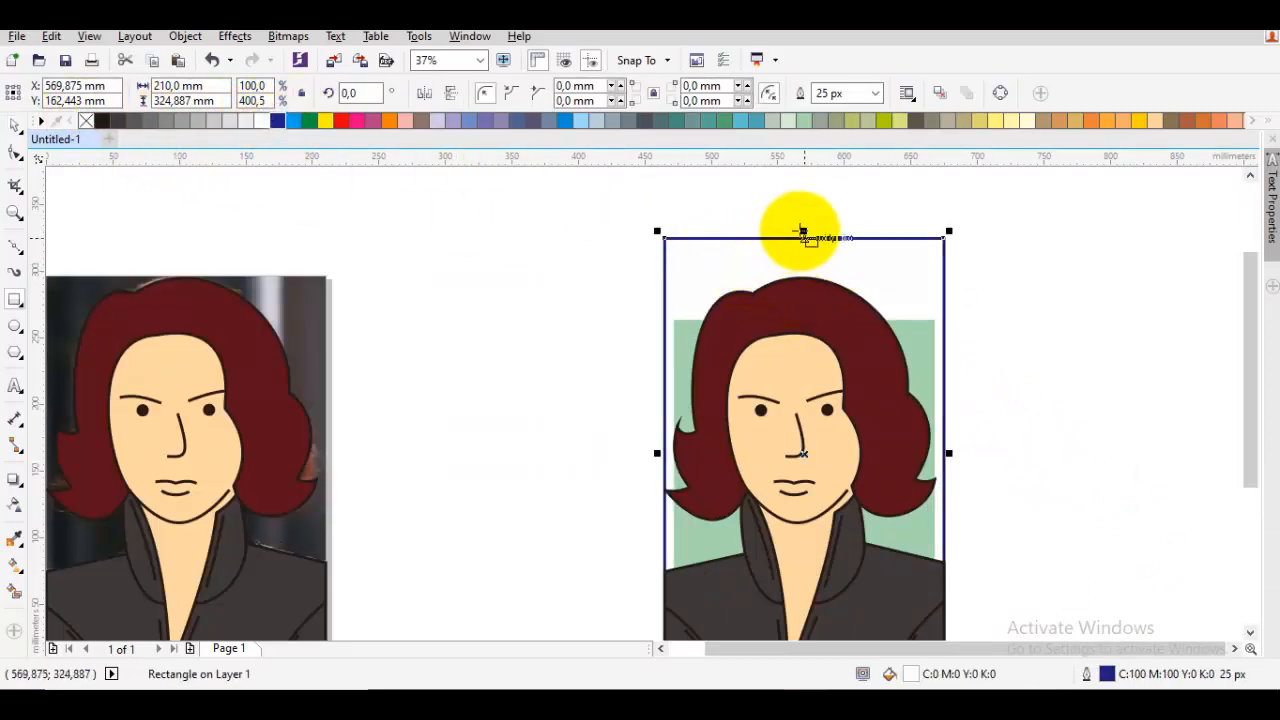
left_click_drag(806, 233, 807, 252)
left_click(928, 322)
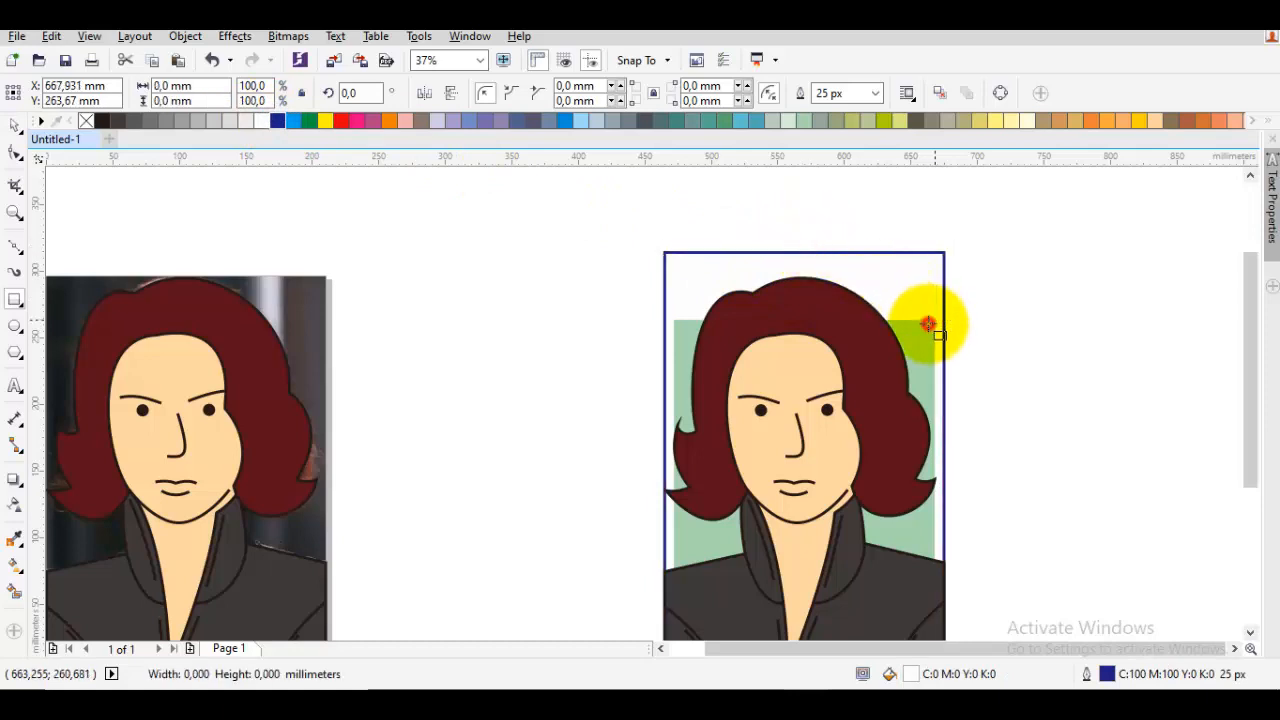
key("space")
left_click(936, 324)
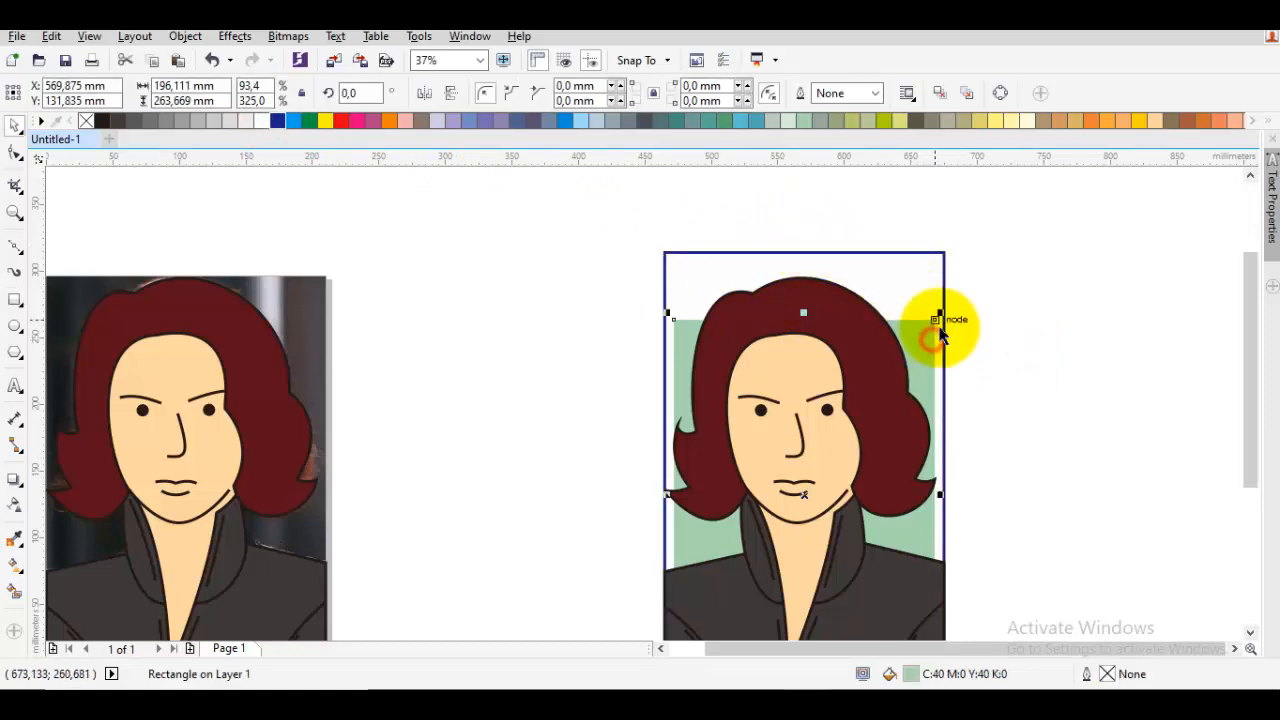
left_click_drag(803, 313, 810, 334)
left_click(1090, 369)
Select the copied figure and the green rectangle together, leaving out the blue-outlined frame.
key("space")
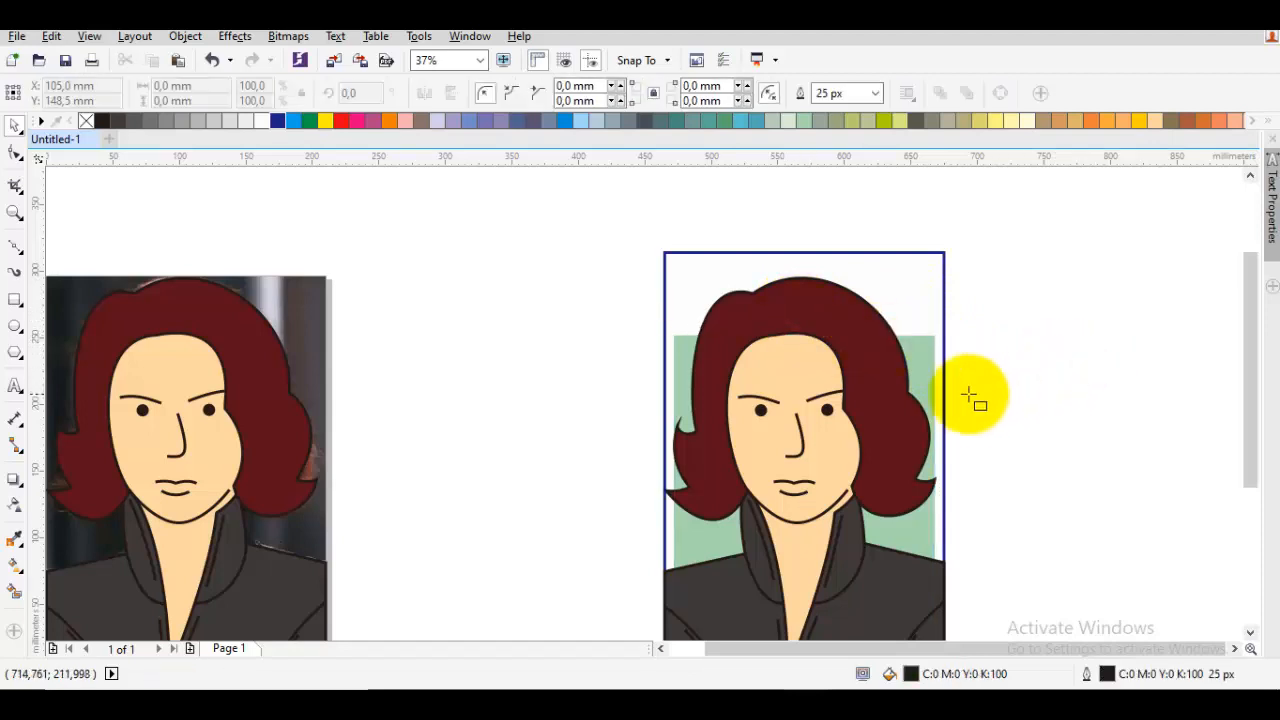
left_click_drag(966, 401, 937, 317)
scroll(951, 376, "down", 2)
key("space")
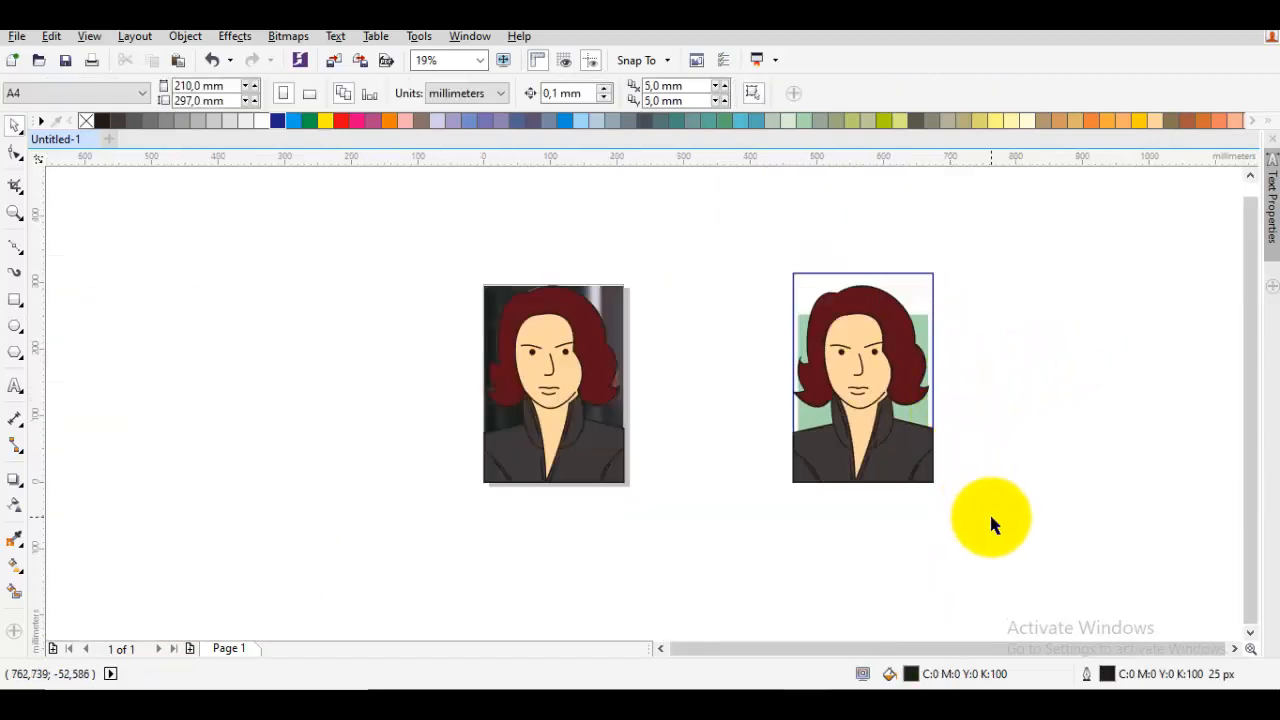
left_click_drag(991, 518, 752, 289)
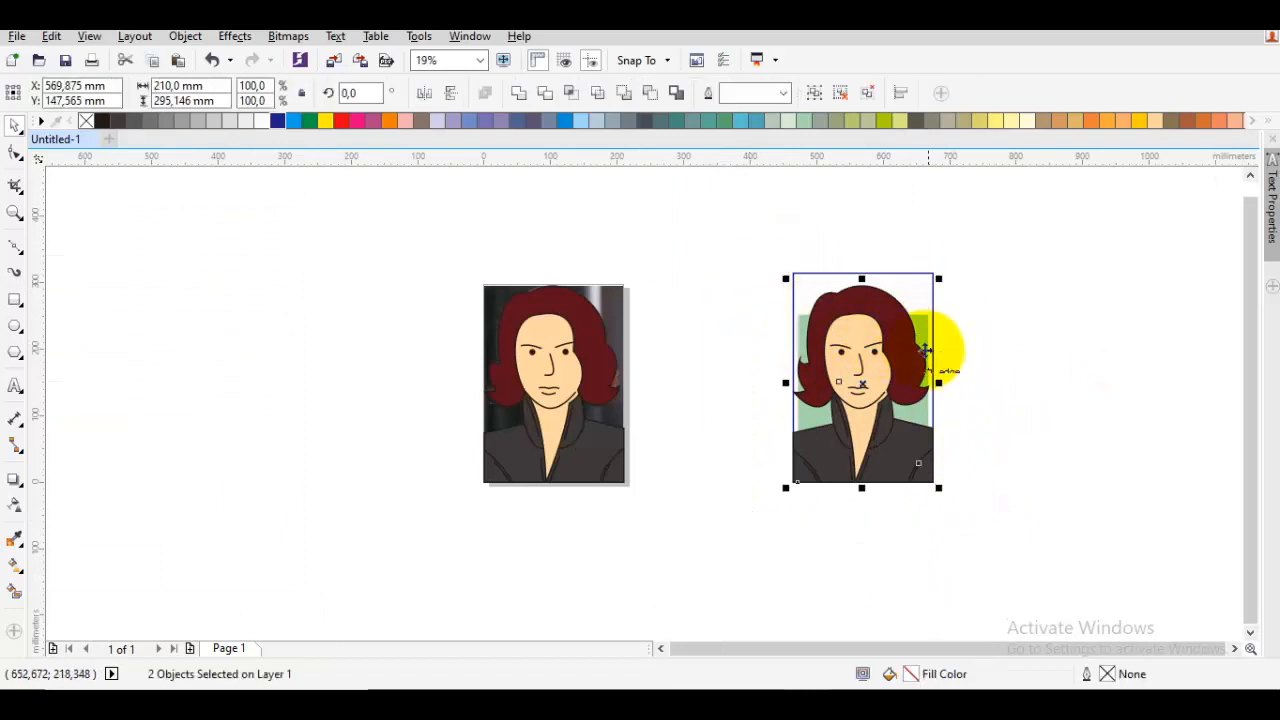
scroll(938, 486, "up", 2)
left_click_drag(937, 486, 943, 494)
left_click_drag(950, 400, 981, 598)
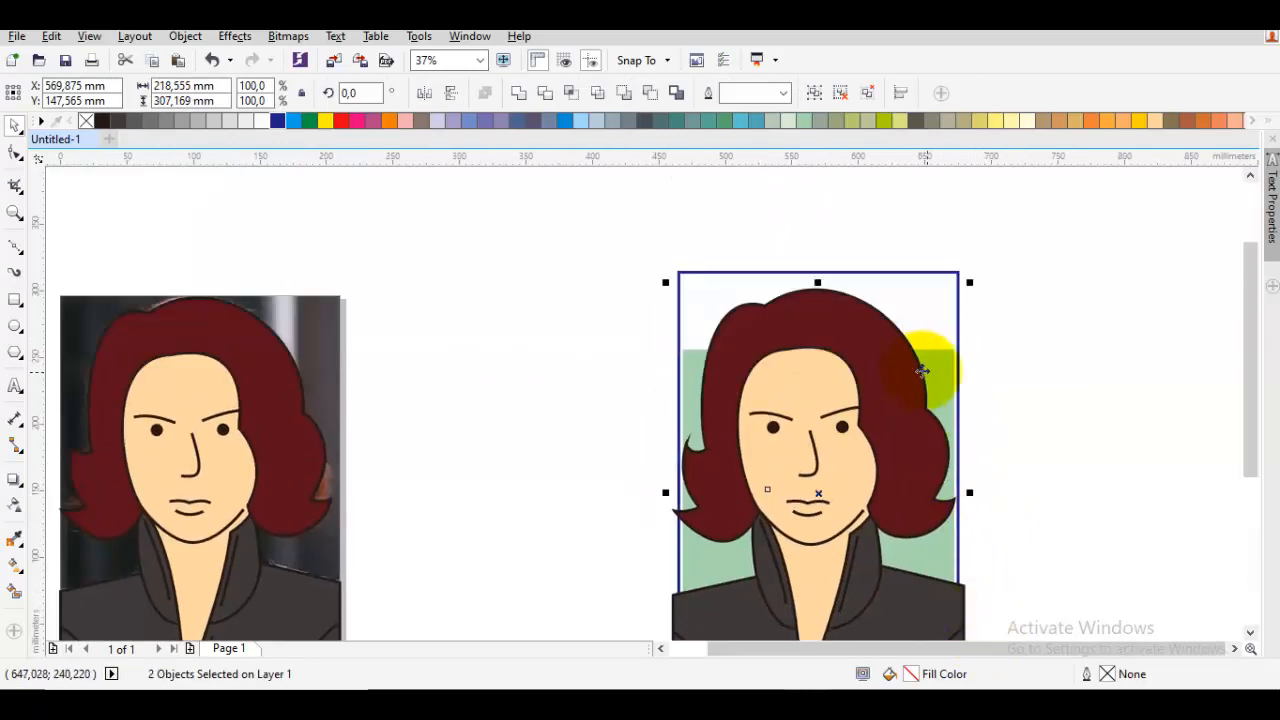
key("ctrl+z")
Scale the selected figure and green rectangle from their centre to about 213 × 300 mm and PowerClip them inside the blue-outlined frame.
scroll(955, 332, "up", 2)
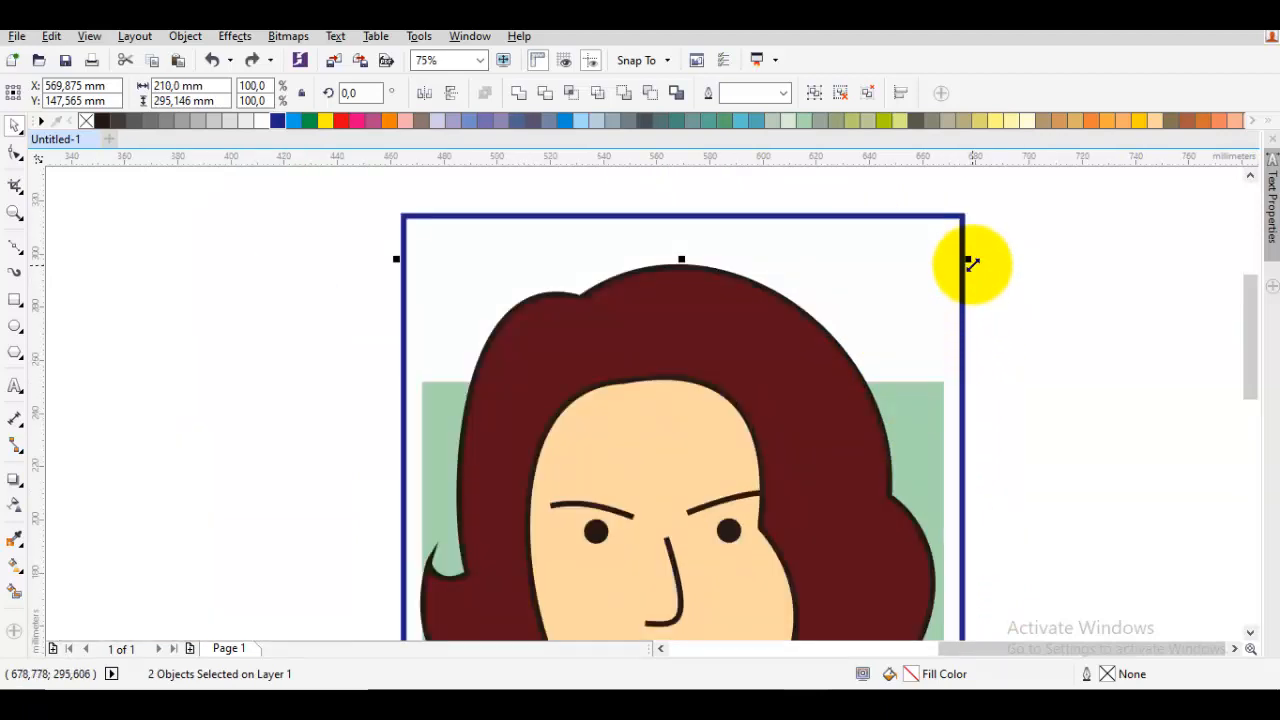
left_click_drag(968, 261, 972, 254)
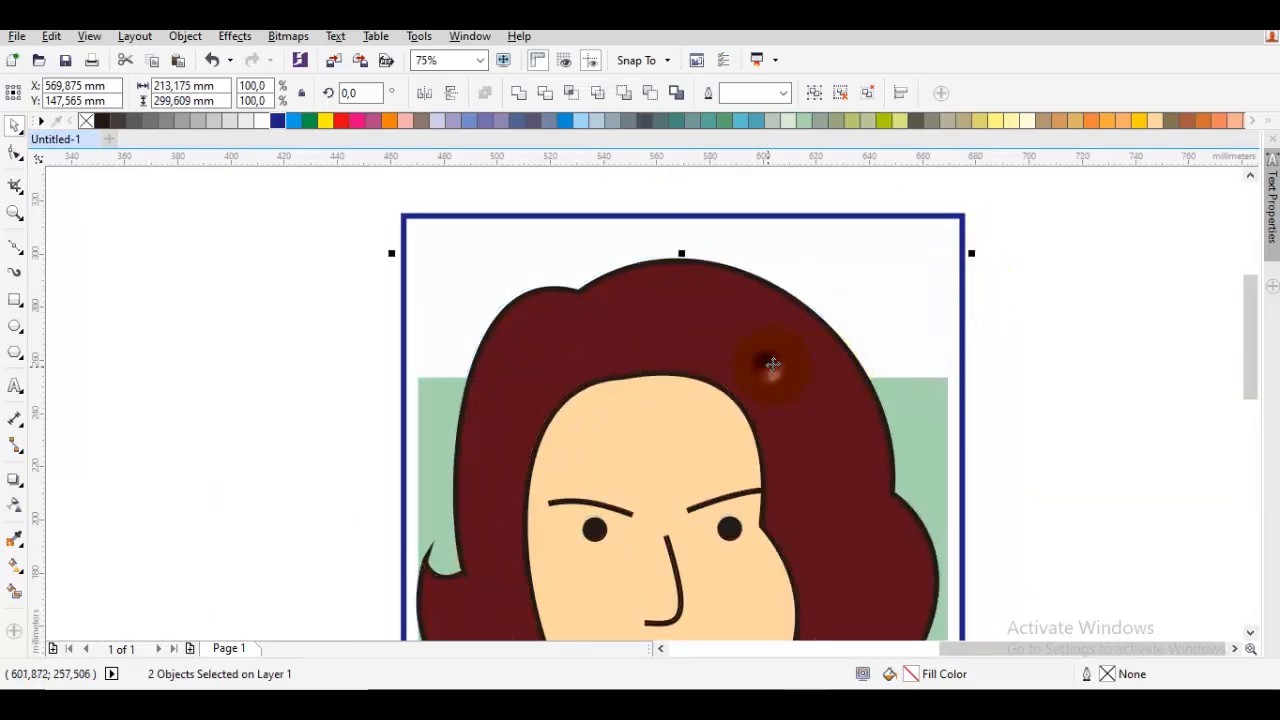
right_click(772, 264)
left_click(849, 270)
Remove the blue outline from the PowerClip frame and deselect it.
scroll(797, 322, "down", 2)
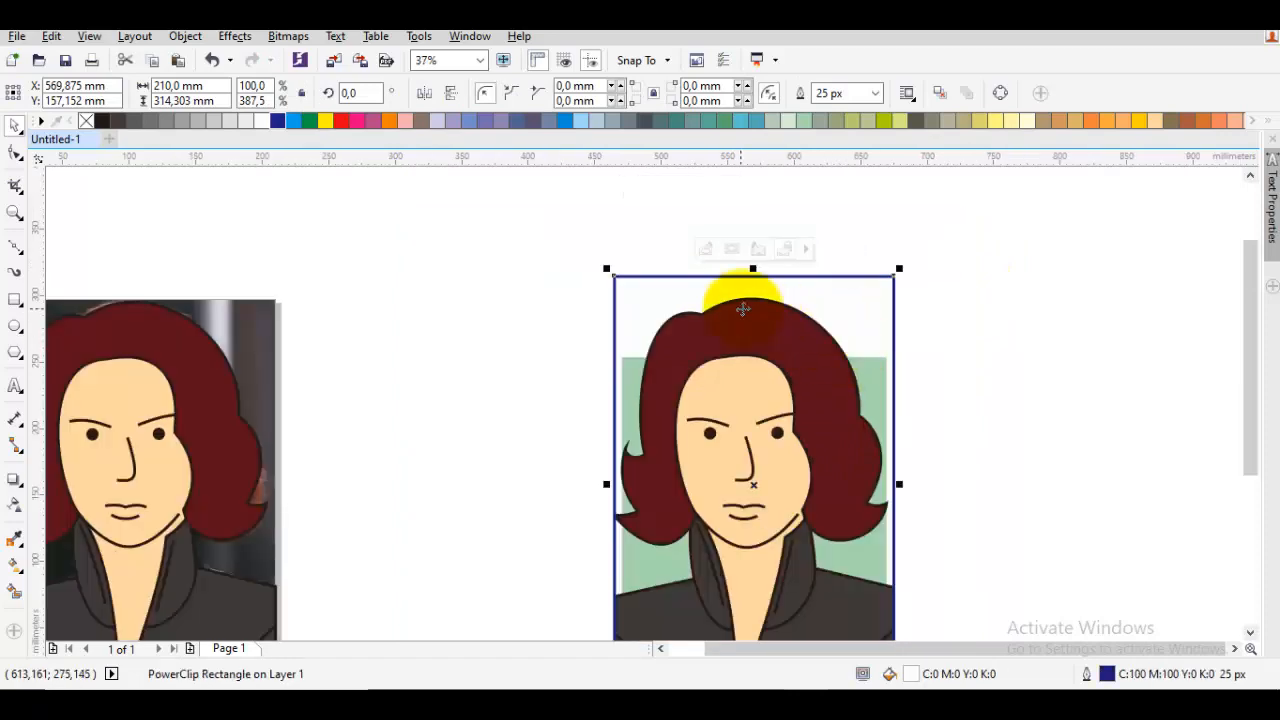
right_click(87, 121)
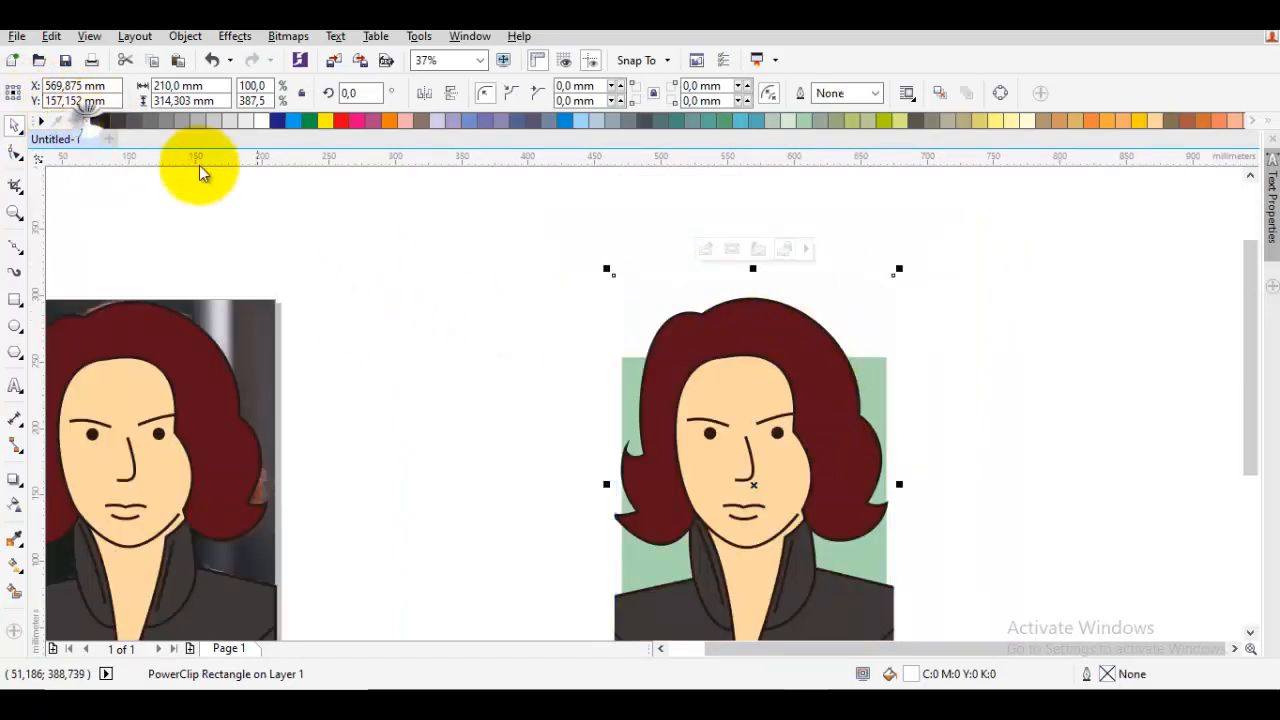
left_click(503, 268)
Start saving the drawing.
left_click_drag(818, 459, 874, 349)
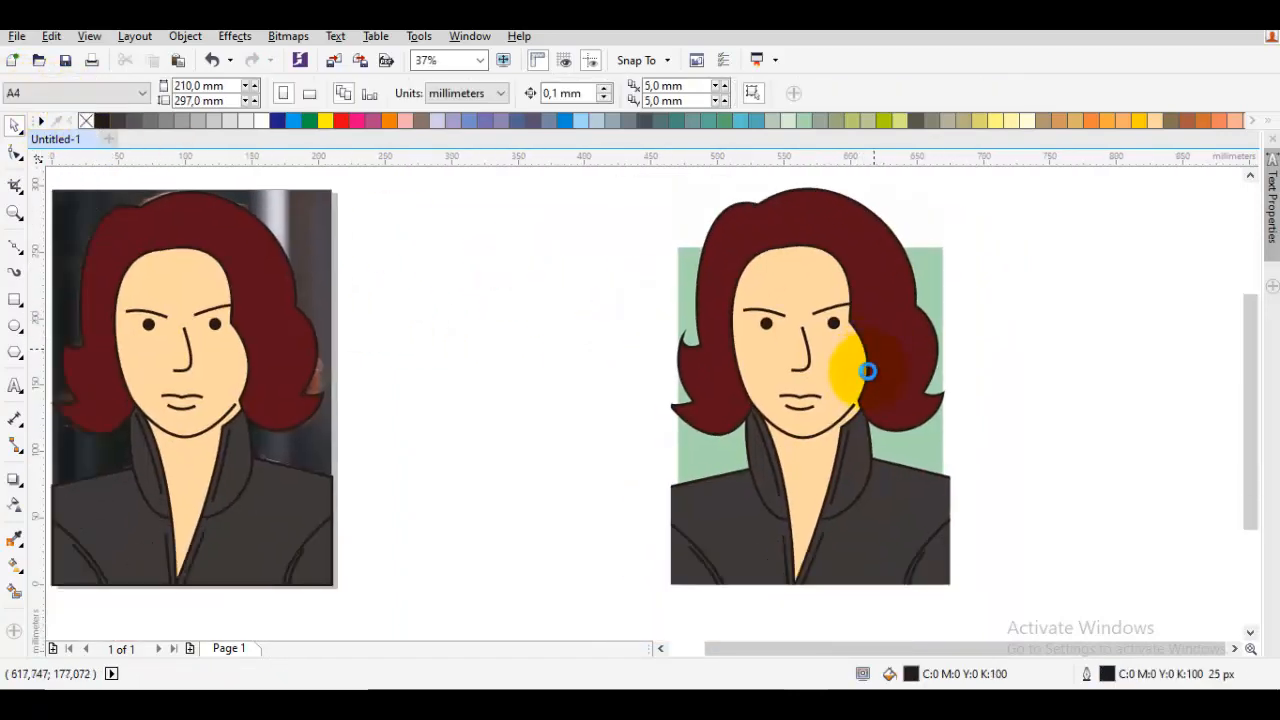
key("ctrl+s")
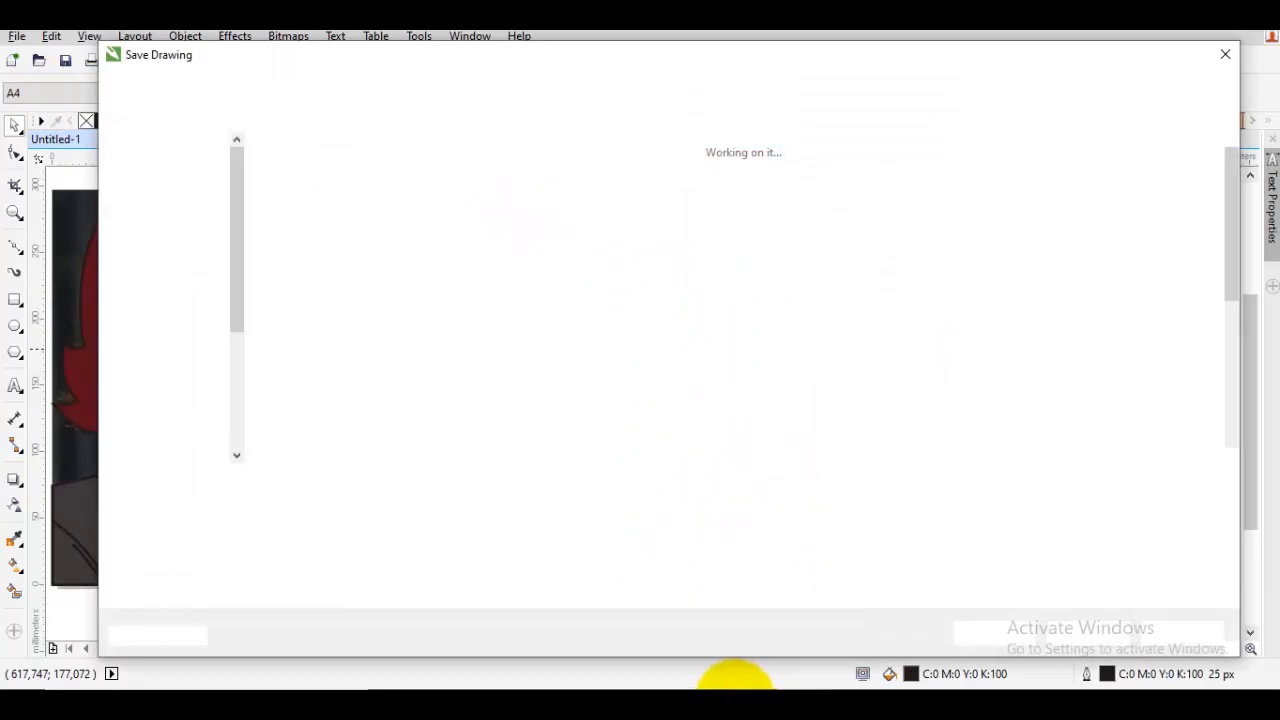